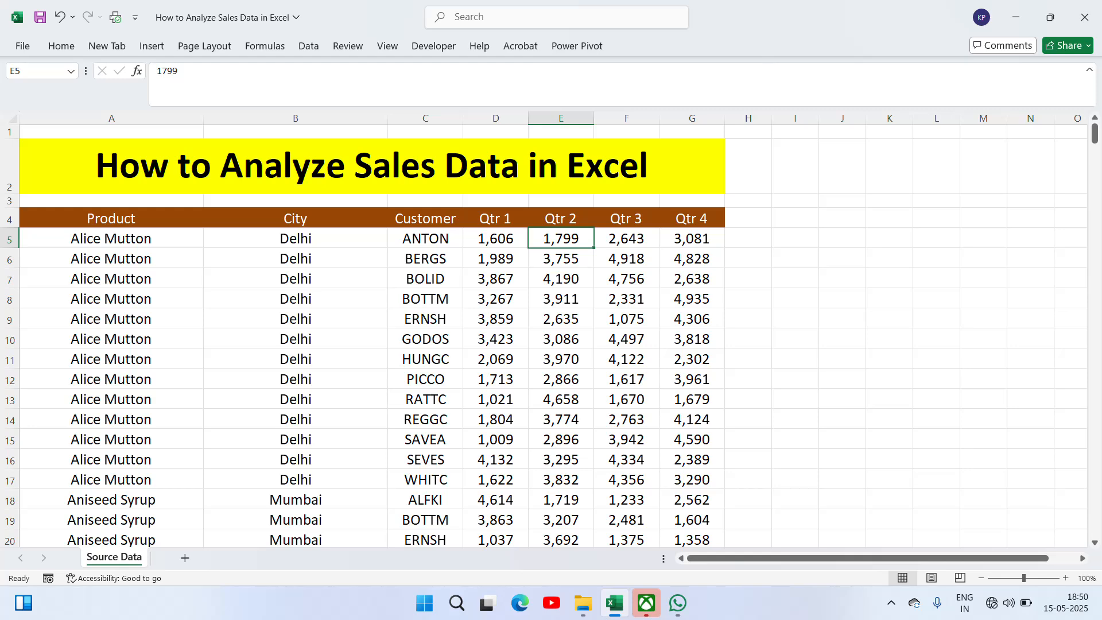
Examine the Source Data table's fields from Product, City and Customer through the four quarter columns.
{"action": "left_click", "coordinate": [498, 223]}
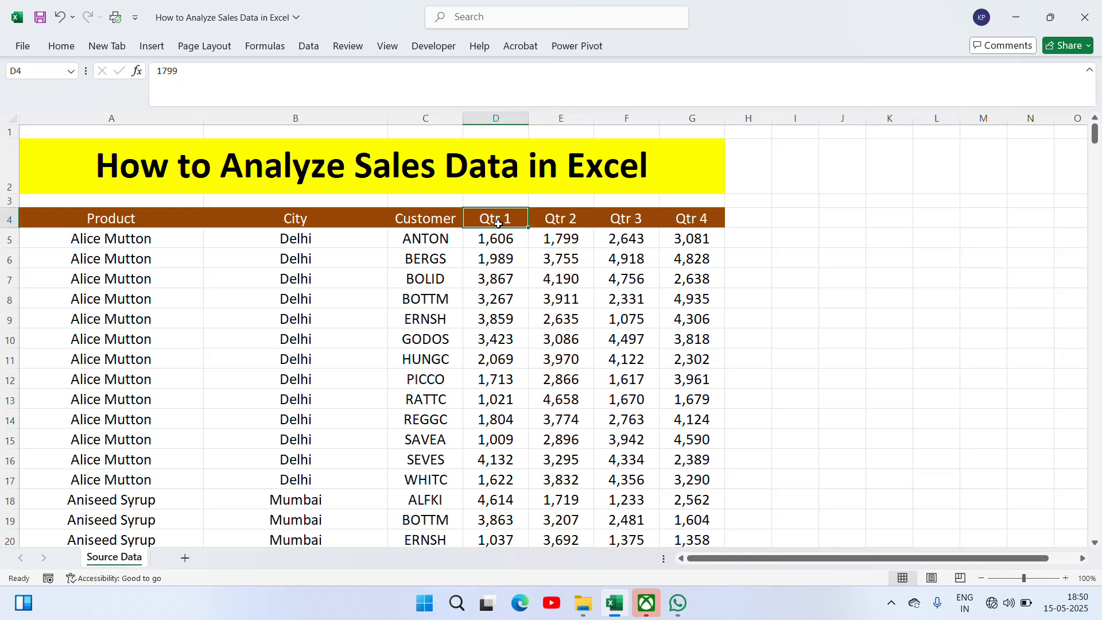
{"action": "key", "text": "Left"}
{"action": "key", "text": "Left"}
{"action": "key", "text": "Left"}
{"action": "key", "text": "Down"}
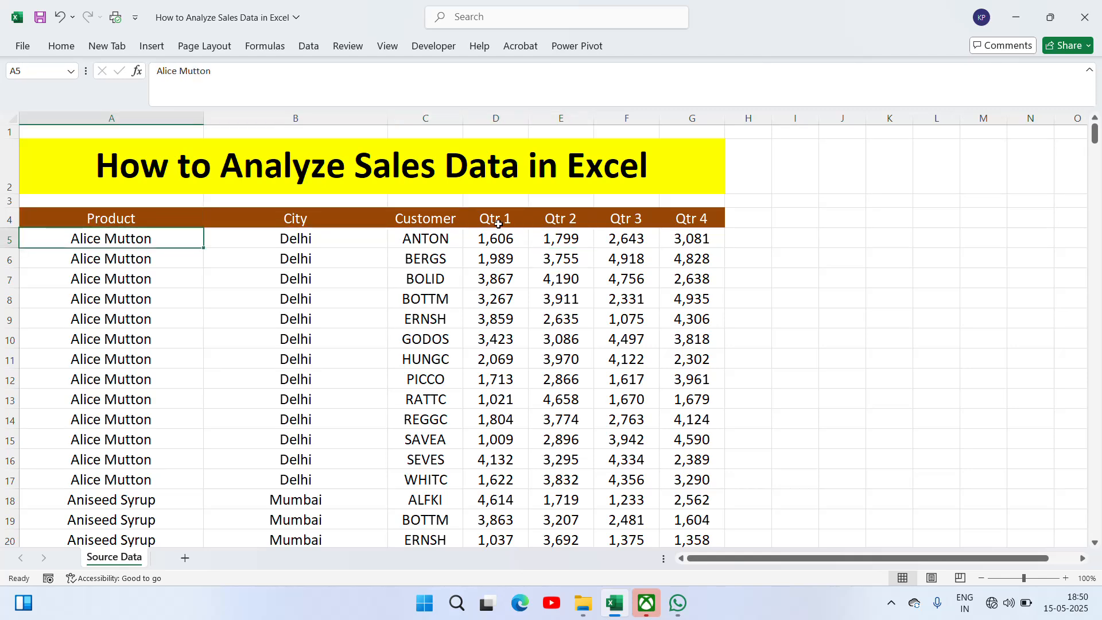
{"action": "key", "text": "ctrl+Down"}
{"action": "key", "text": "ctrl+Up"}
{"action": "key", "text": "Down"}
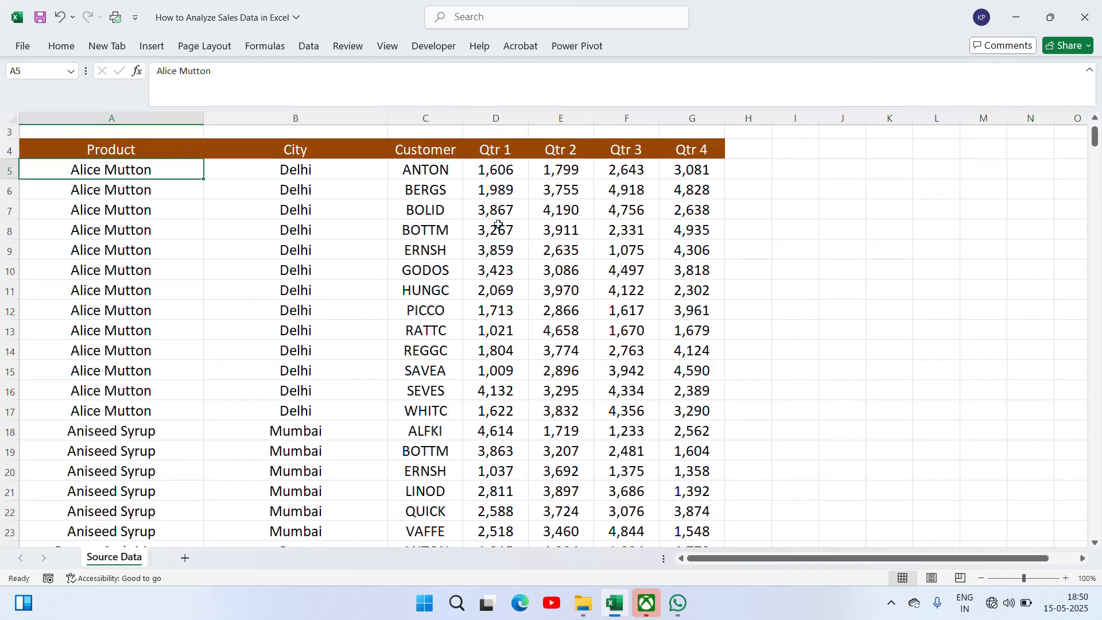
{"action": "key", "text": "Right"}
{"action": "key", "text": "Up"}
{"action": "key", "text": "Up"}
{"action": "key", "text": "Up"}
{"action": "key", "text": "Down"}
{"action": "key", "text": "Down"}
{"action": "key", "text": "Right"}
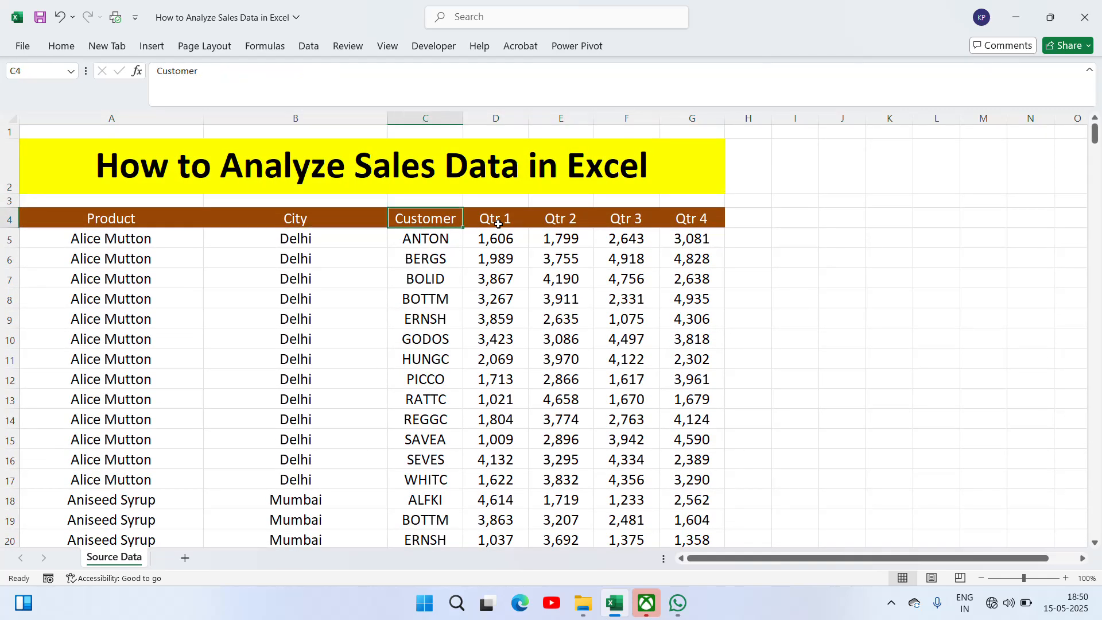
{"action": "key", "text": "Down"}
{"action": "key", "text": "Up"}
{"action": "key", "text": "Right"}
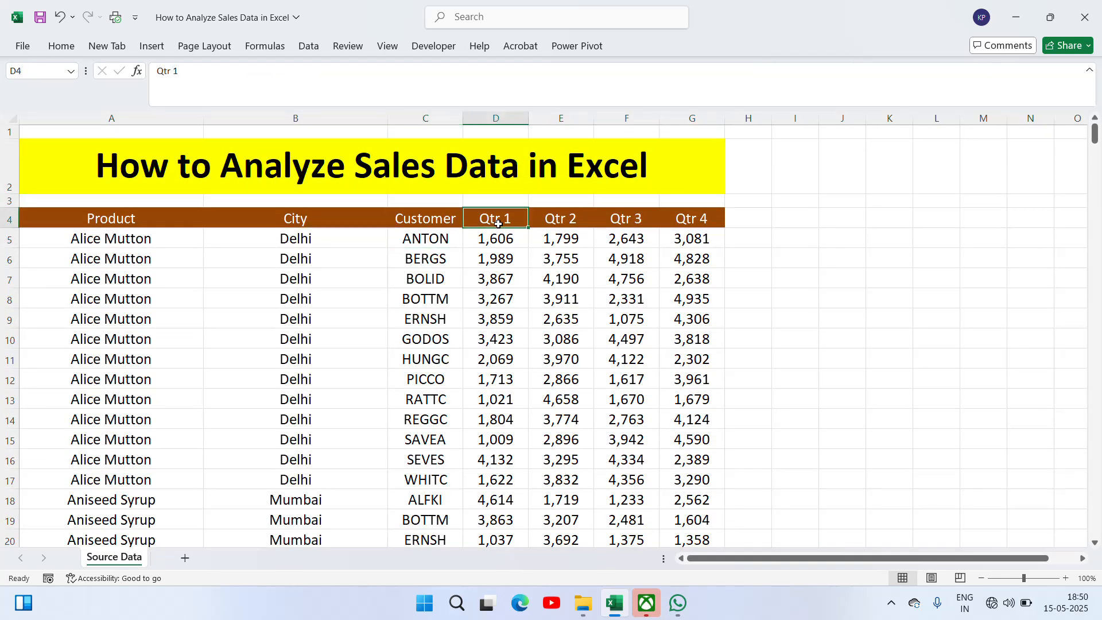
{"action": "key", "text": "Right"}
{"action": "key", "text": "Right"}
{"action": "key", "text": "Right"}
{"action": "key", "text": "Down"}
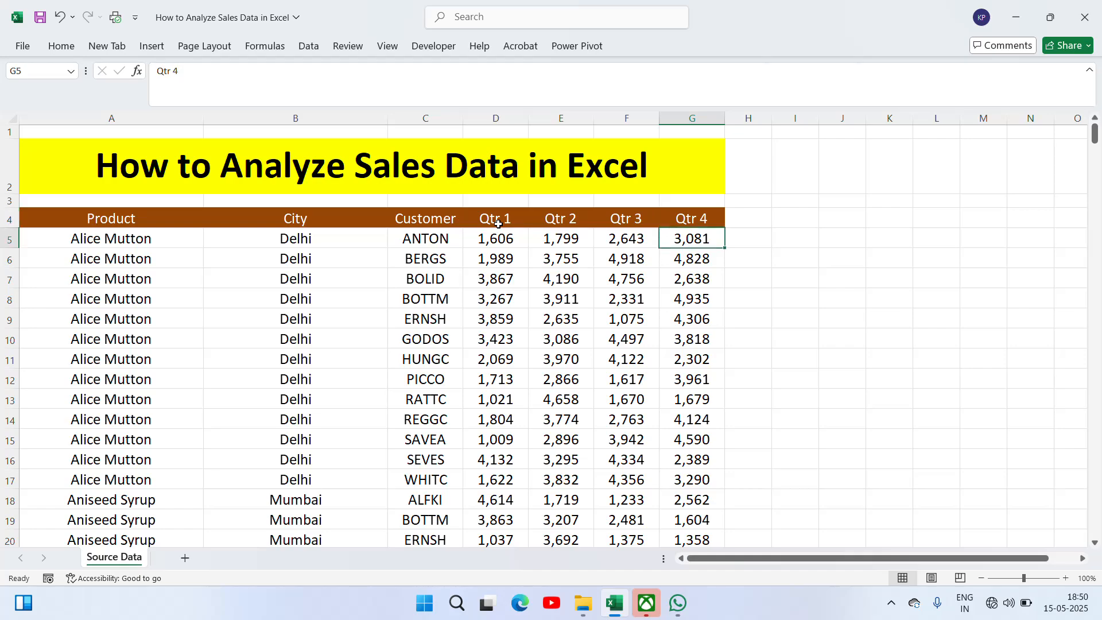
Review the first record's fields and check how far the Qtr 1 column extends.
{"action": "key", "text": "Left"}
{"action": "key", "text": "Left"}
{"action": "key", "text": "Left"}
{"action": "key", "text": "Left"}
{"action": "key", "text": "Left"}
{"action": "key", "text": "Left"}
{"action": "key", "text": "Right"}
{"action": "key", "text": "Right"}
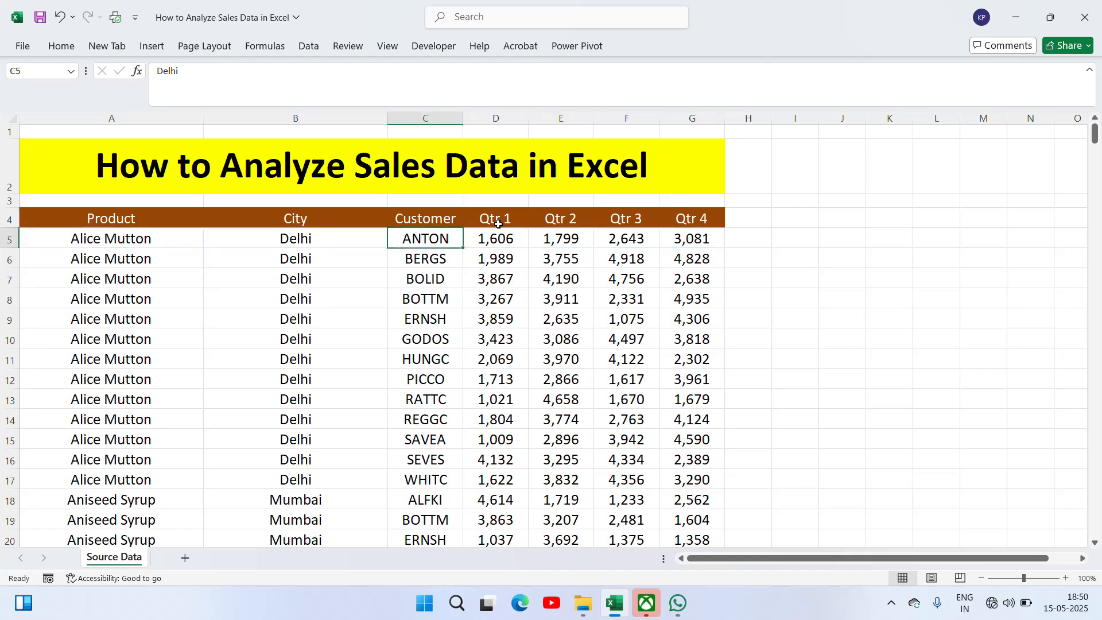
{"action": "key", "text": "Right"}
{"action": "key", "text": "ctrl+Down"}
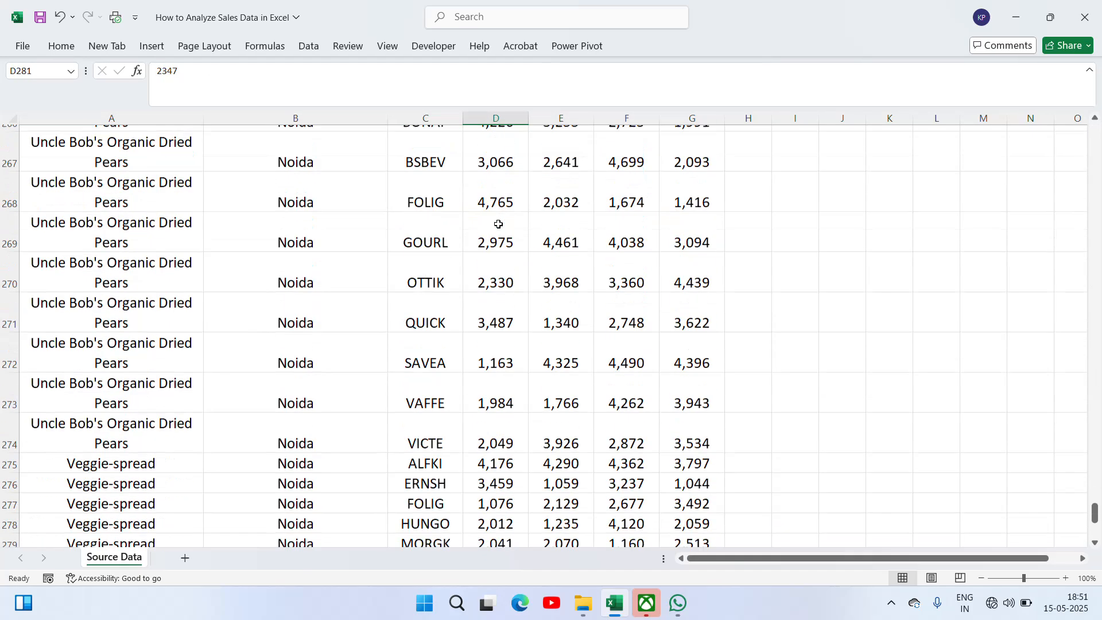
{"action": "key", "text": "ctrl+Up"}
{"action": "key", "text": "ctrl+Up"}
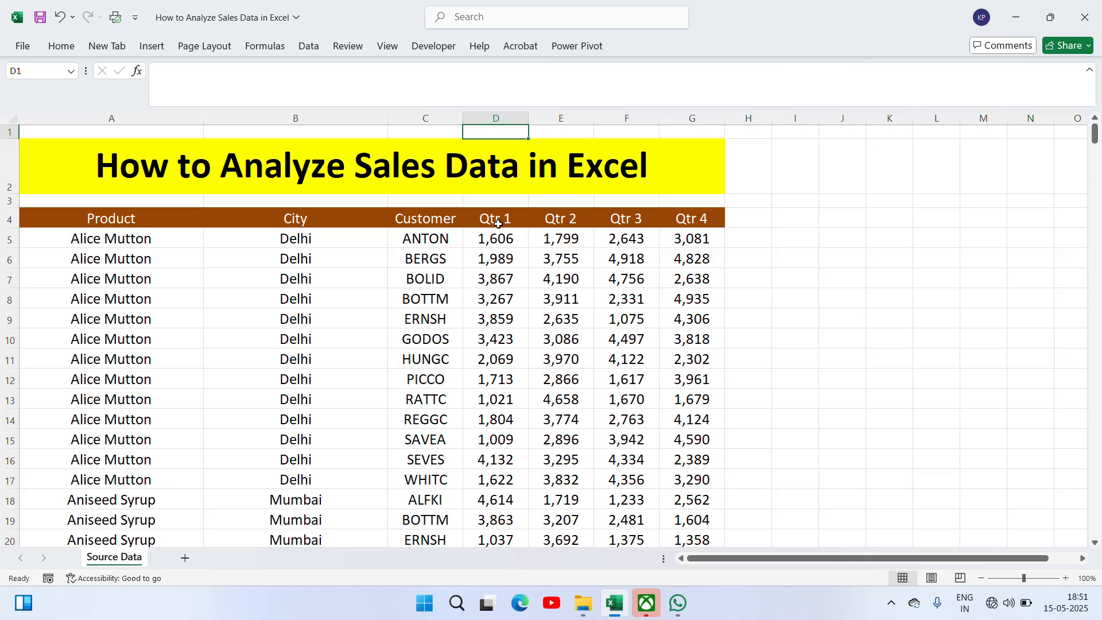
Inspect the Product column from its header through its full range of entries.
{"action": "key", "text": "ctrl+Down"}
{"action": "key", "text": "Down"}
{"action": "key", "text": "Up"}
{"action": "key", "text": "Left"}
{"action": "key", "text": "Left"}
{"action": "key", "text": "Left"}
{"action": "key", "text": "Right"}
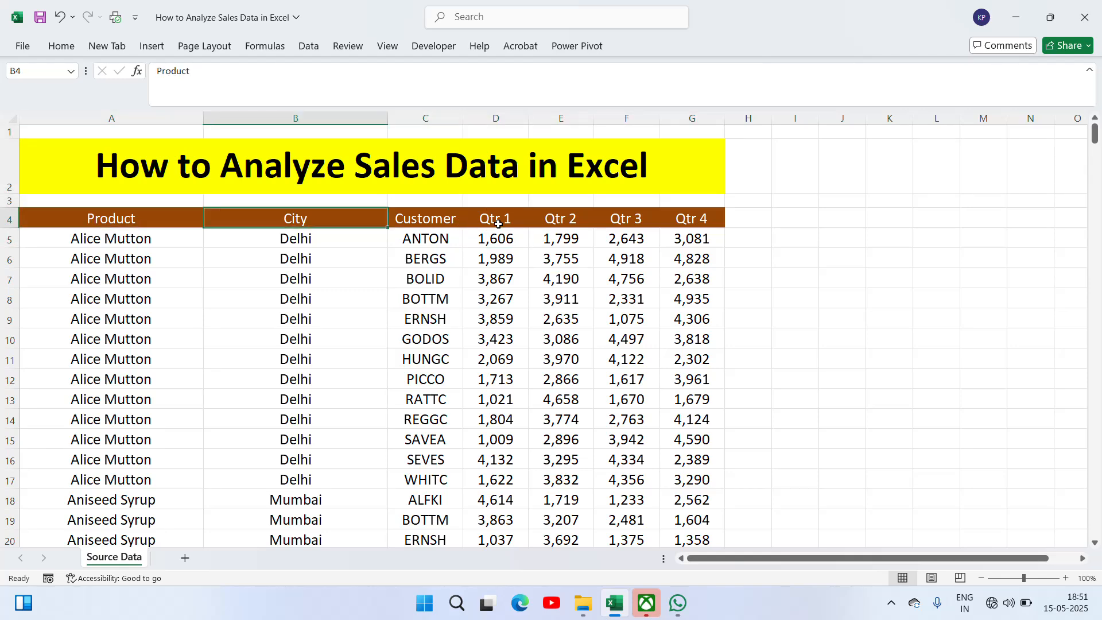
{"action": "key", "text": "Left"}
{"action": "key", "text": "Down"}
{"action": "key", "text": "Up"}
{"action": "key", "text": "Down"}
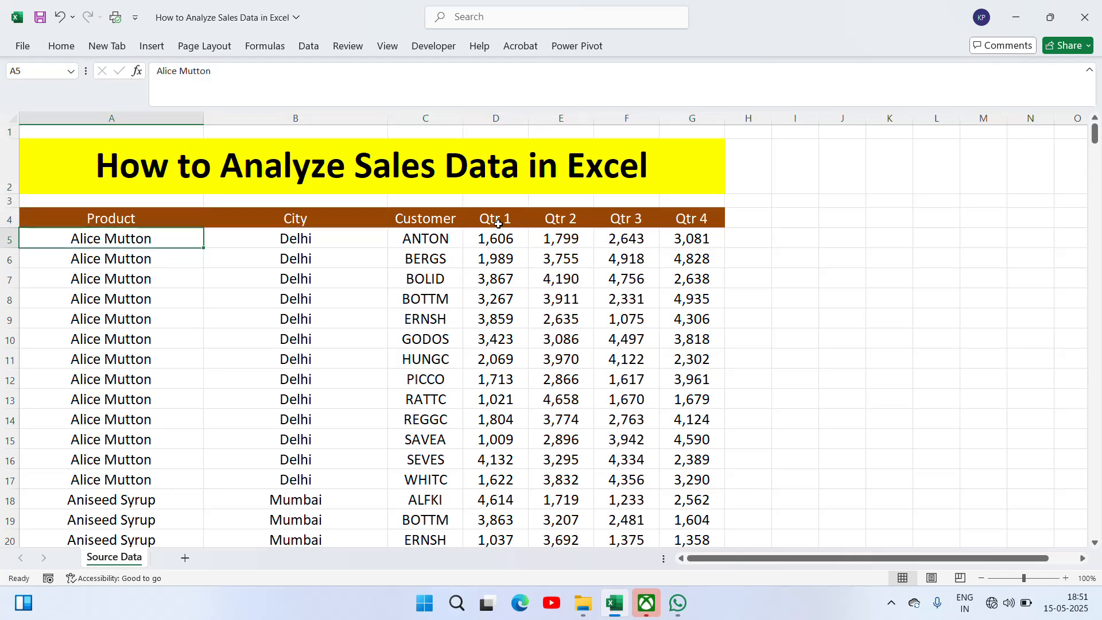
{"action": "key", "text": "ctrl+shift+Down"}
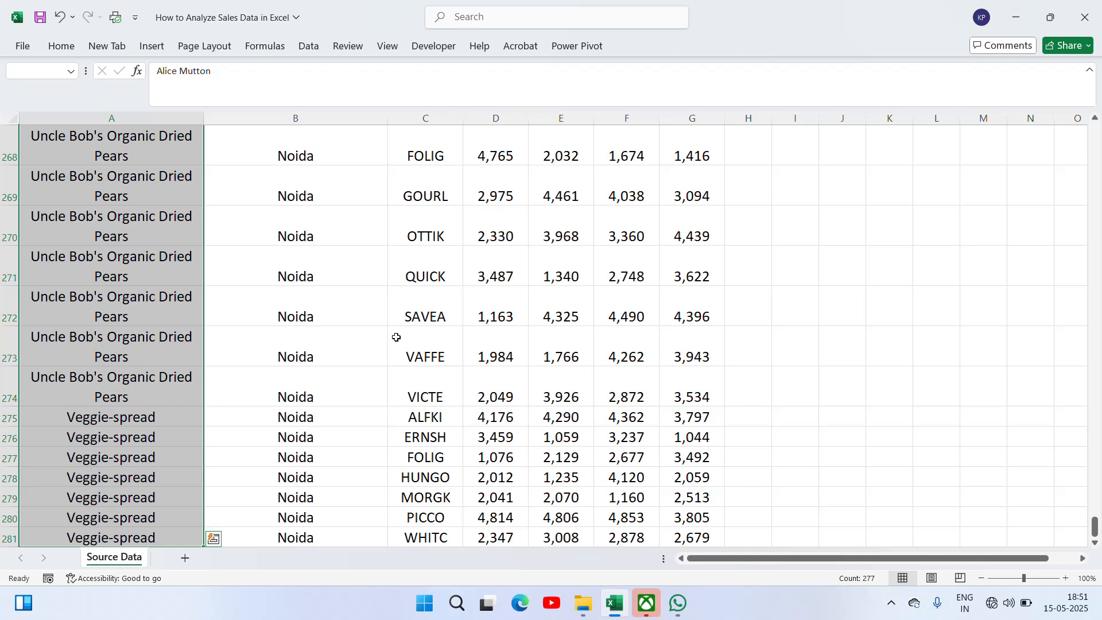
{"action": "left_click", "coordinate": [221, 374]}
{"action": "key", "text": "Left"}
{"action": "key", "text": "ctrl+Home"}
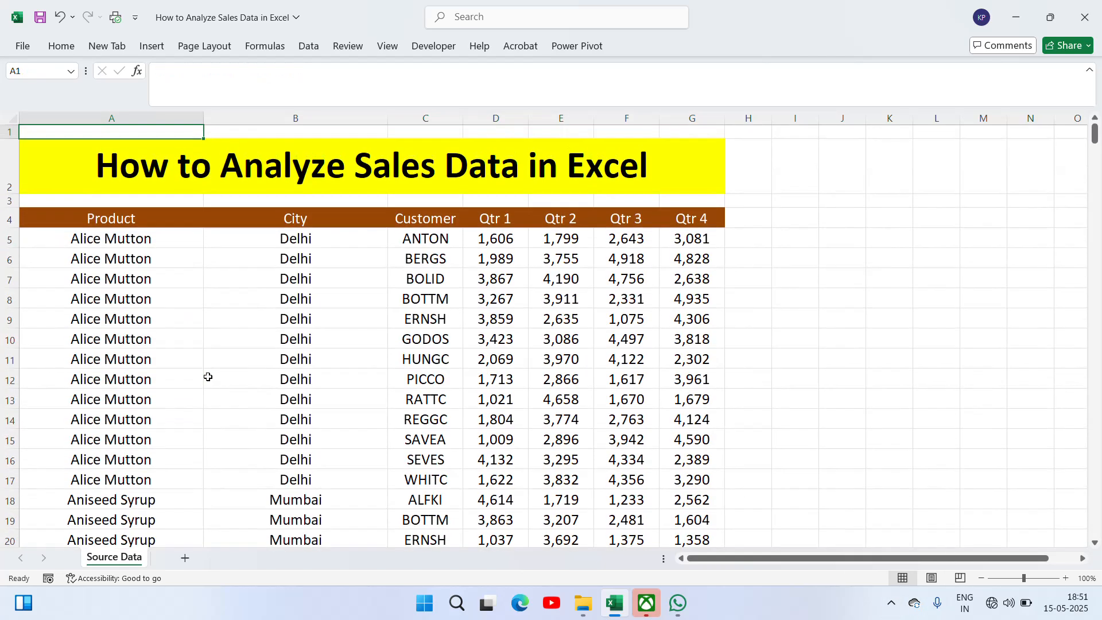
{"action": "key", "text": "Down"}
{"action": "key", "text": "Down"}
{"action": "key", "text": "Down"}
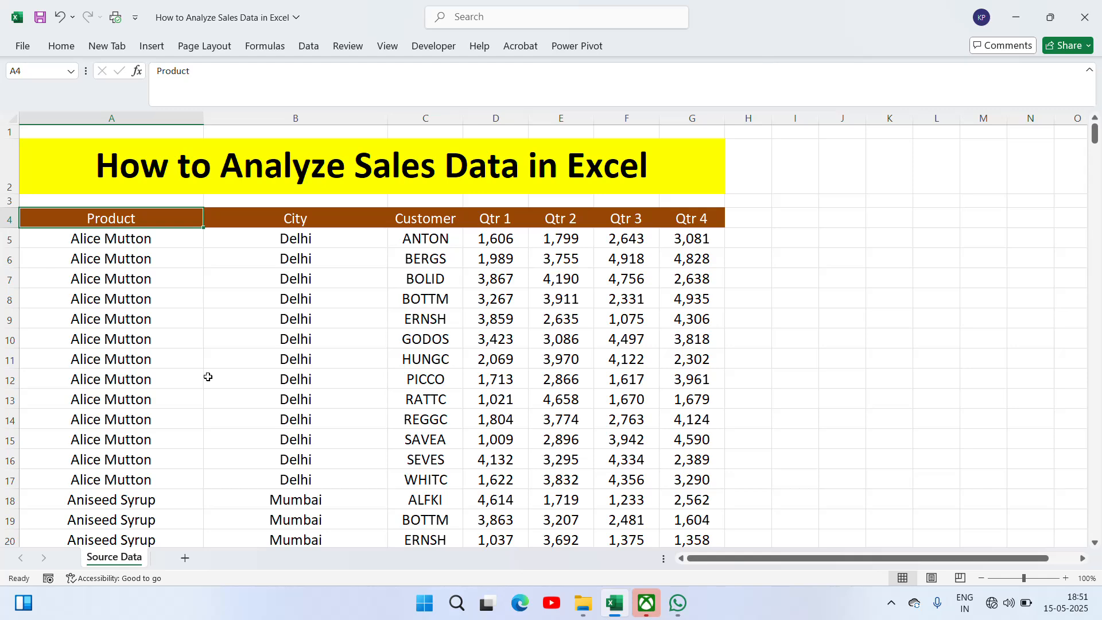
Check the last product records of the table and return to the Product header.
{"action": "left_click", "coordinate": [253, 290]}
{"action": "key", "text": "Left"}
{"action": "key", "text": "ctrl+Down"}
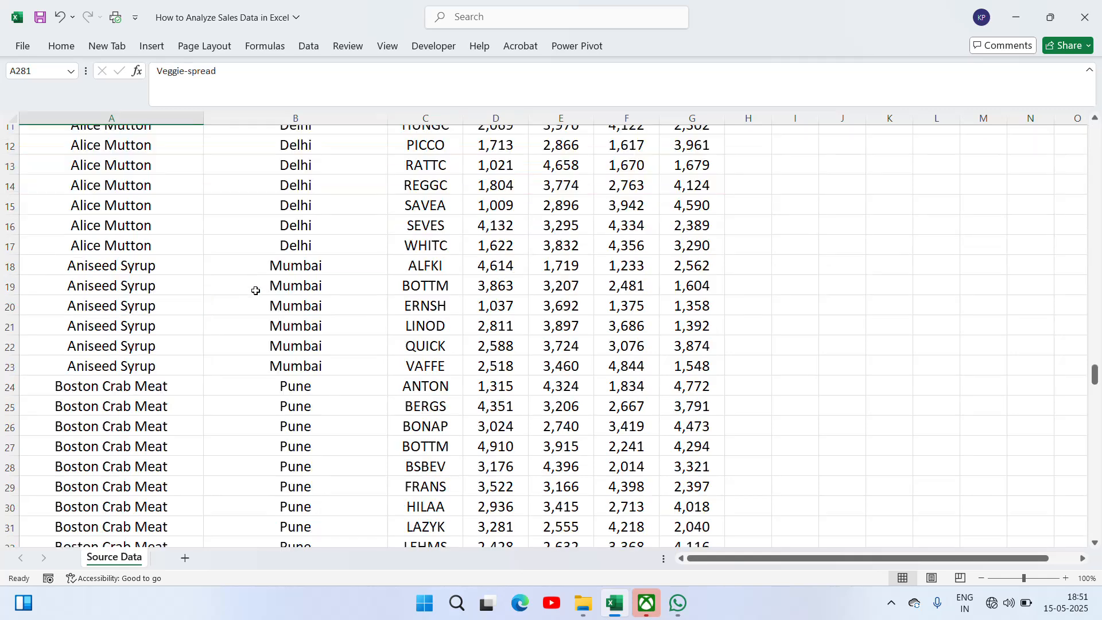
{"action": "key", "text": "Down"}
{"action": "key", "text": "Down"}
{"action": "key", "text": "Up"}
{"action": "key", "text": "Up"}
{"action": "key", "text": "Up"}
{"action": "key", "text": "ctrl+Up"}
{"action": "key", "text": "ctrl+Up"}
{"action": "key", "text": "ctrl+Up"}
{"action": "key", "text": "Down"}
{"action": "key", "text": "Down"}
{"action": "key", "text": "Down"}
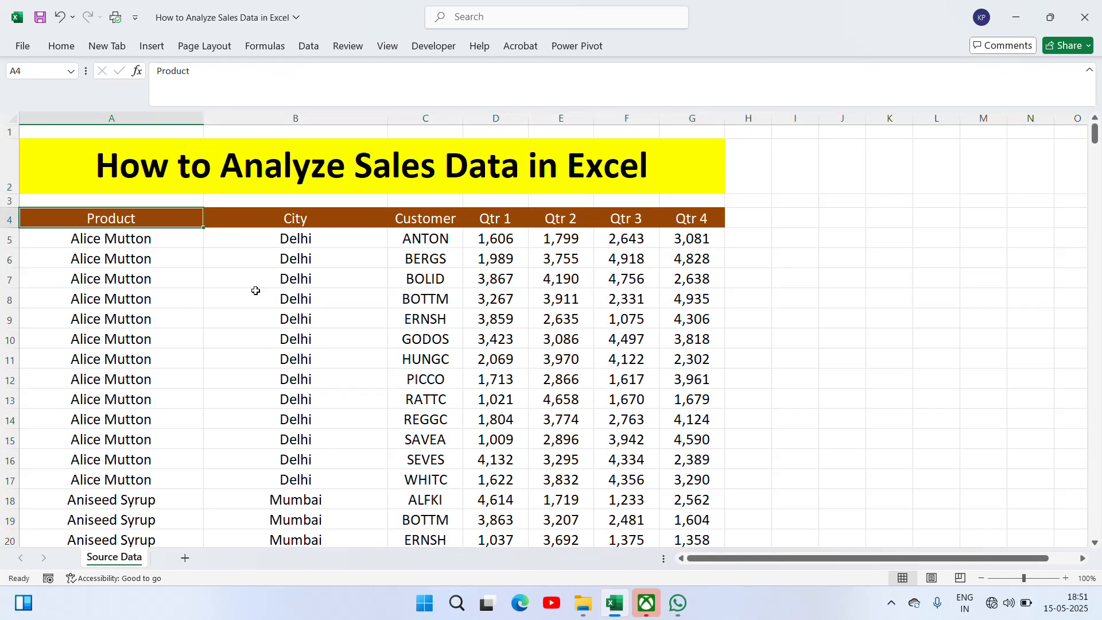
Go through the column headings in row 4 to identify the fields available for analysis.
{"action": "key", "text": "Down"}
{"action": "key", "text": "Up"}
{"action": "key", "text": "Right"}
{"action": "key", "text": "Right"}
{"action": "key", "text": "Right"}
{"action": "key", "text": "Right"}
{"action": "key", "text": "Right"}
{"action": "key", "text": "Right"}
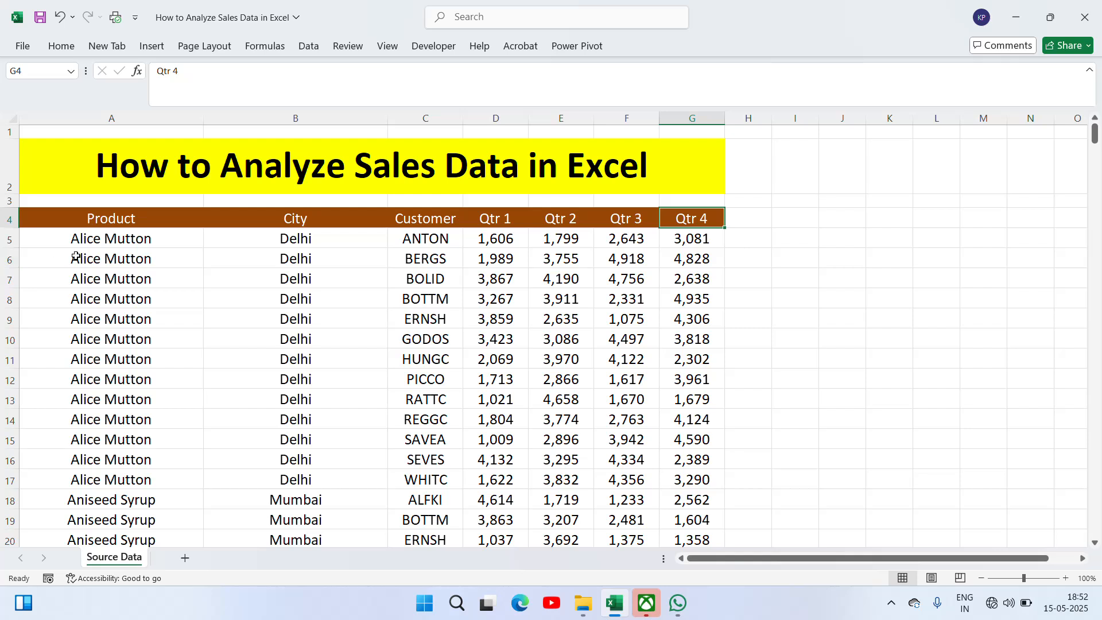
{"action": "left_click", "coordinate": [340, 222]}
{"action": "left_click", "coordinate": [411, 219]}
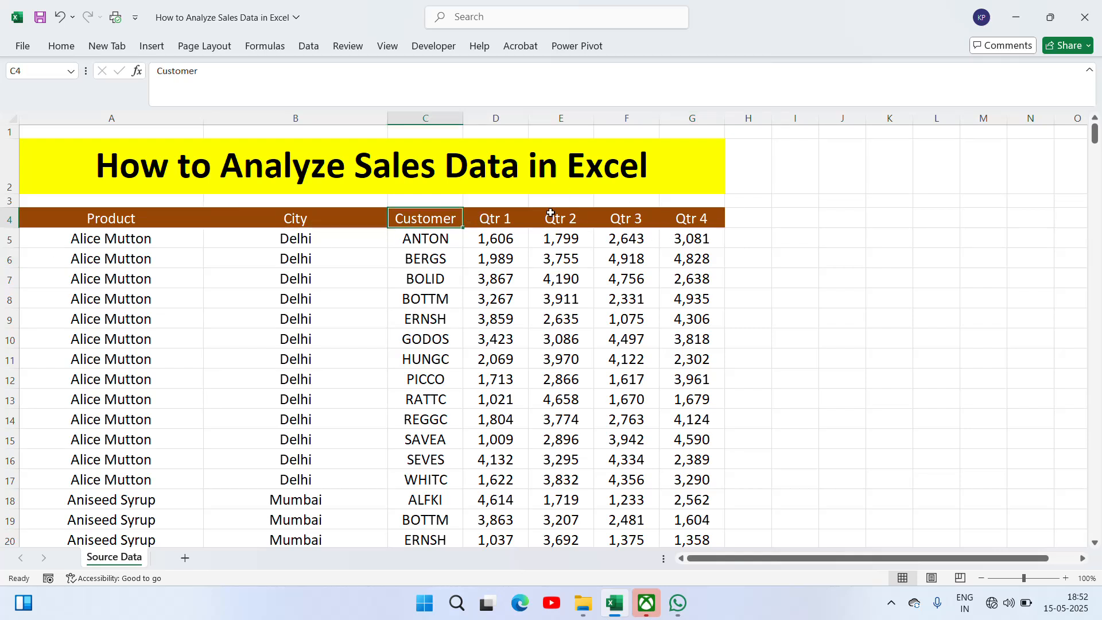
{"action": "left_click", "coordinate": [749, 217]}
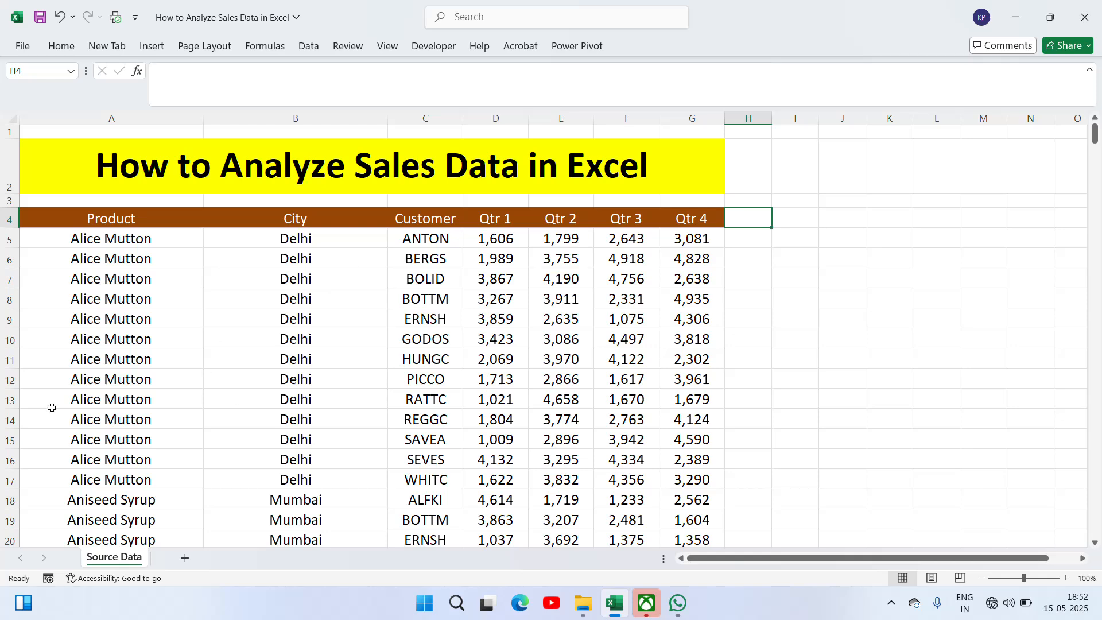
Add a new worksheet and set the font size of all its cells to 18.
{"action": "left_click", "coordinate": [184, 558]}
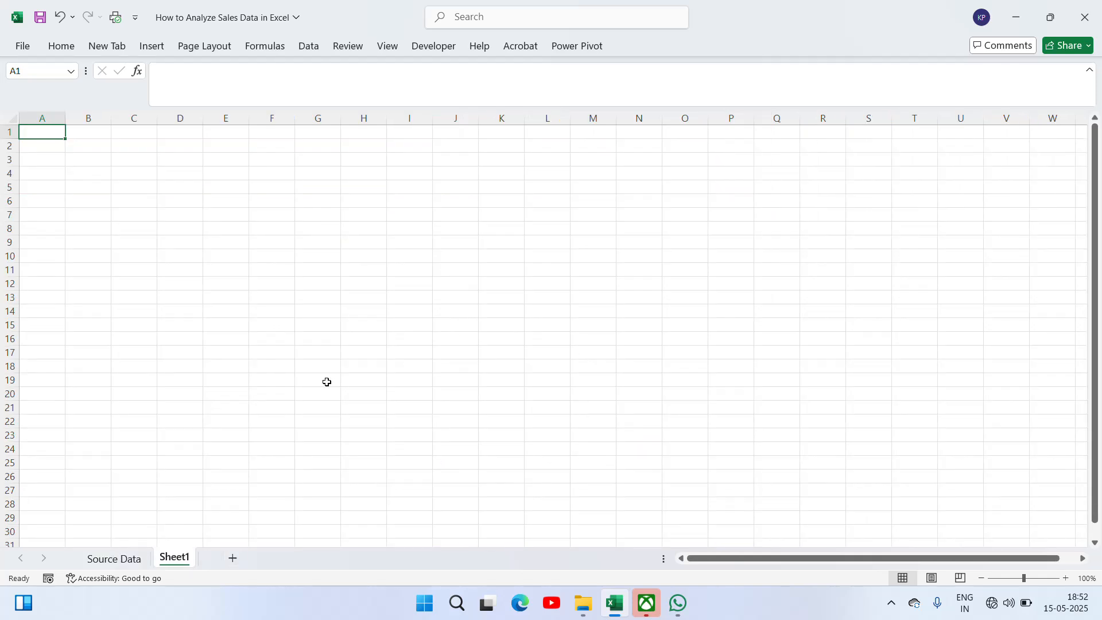
{"action": "left_click", "coordinate": [225, 163]}
{"action": "key", "text": "Left"}
{"action": "key", "text": "Left"}
{"action": "key", "text": "Left"}
{"action": "key", "text": "Up"}
{"action": "key", "text": "Left"}
{"action": "key", "text": "Up"}
{"action": "key", "text": "ctrl+space"}
{"action": "key", "text": "ctrl+a"}
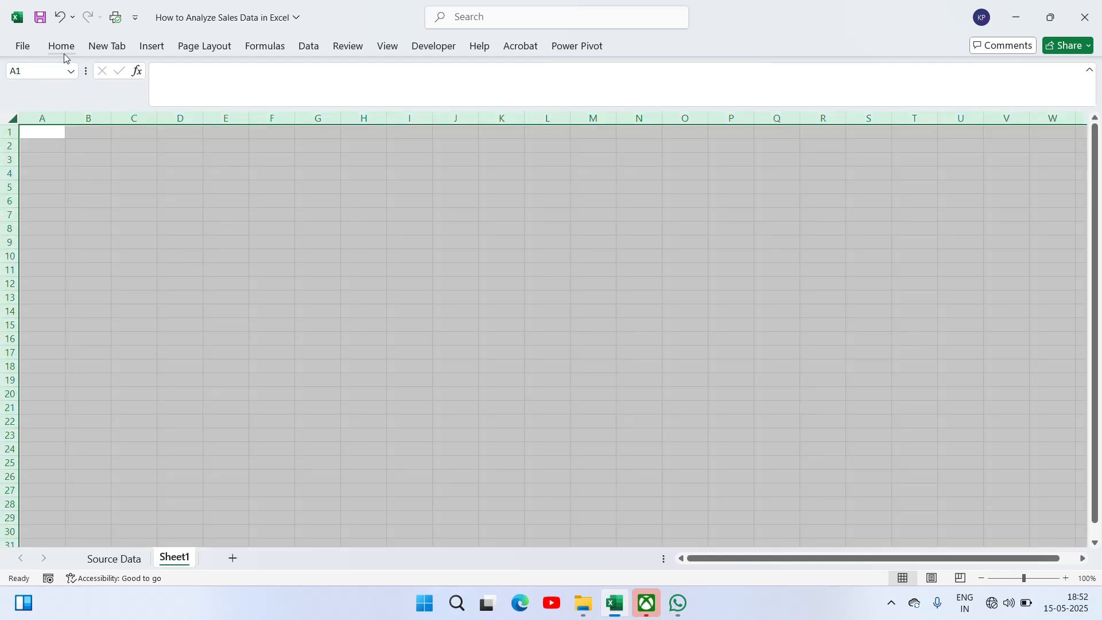
{"action": "left_click", "coordinate": [60, 47]}
{"action": "left_click", "coordinate": [195, 72]}
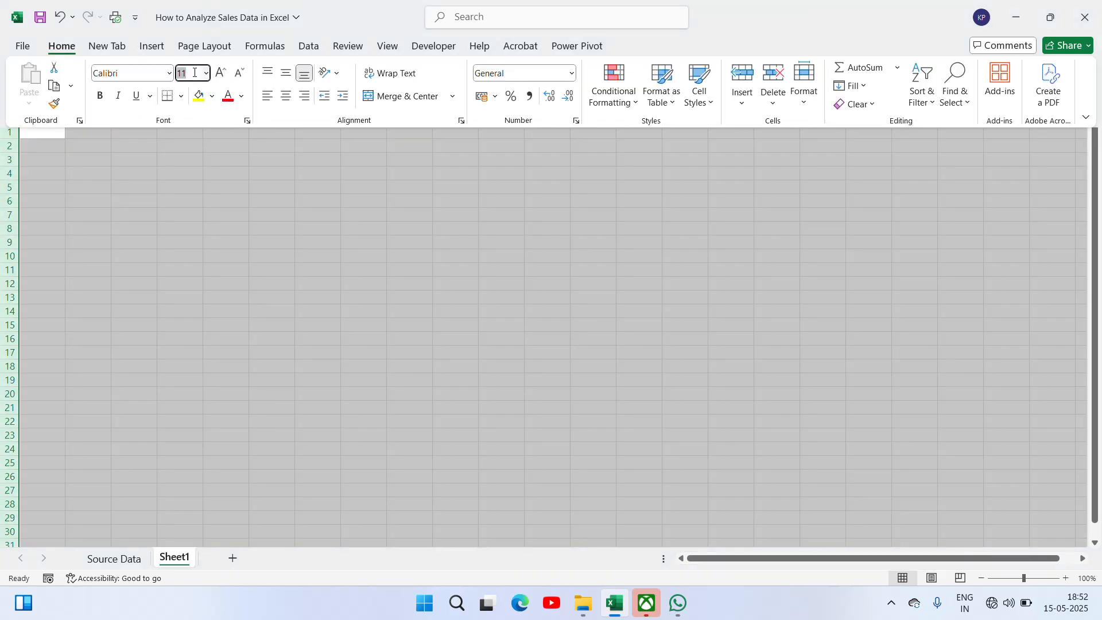
{"action": "type", "text": "18"}
{"action": "key", "text": "Return"}
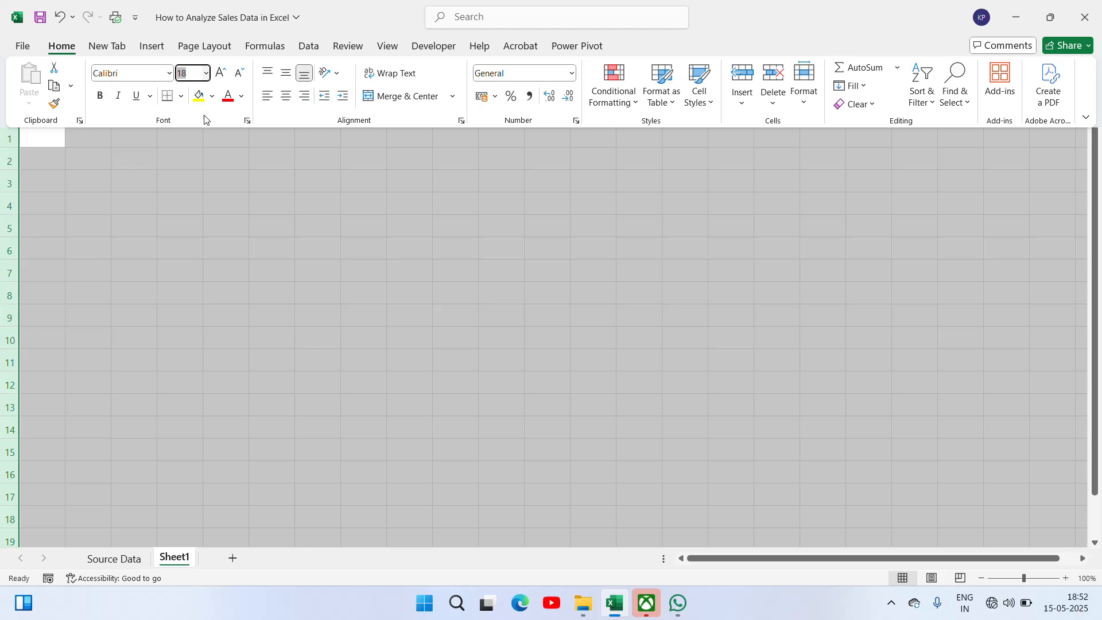
Enter the list number "1-" in cell B2 of the new sheet.
{"action": "left_click", "coordinate": [179, 153]}
{"action": "left_click", "coordinate": [179, 153]}
{"action": "key", "text": "Left"}
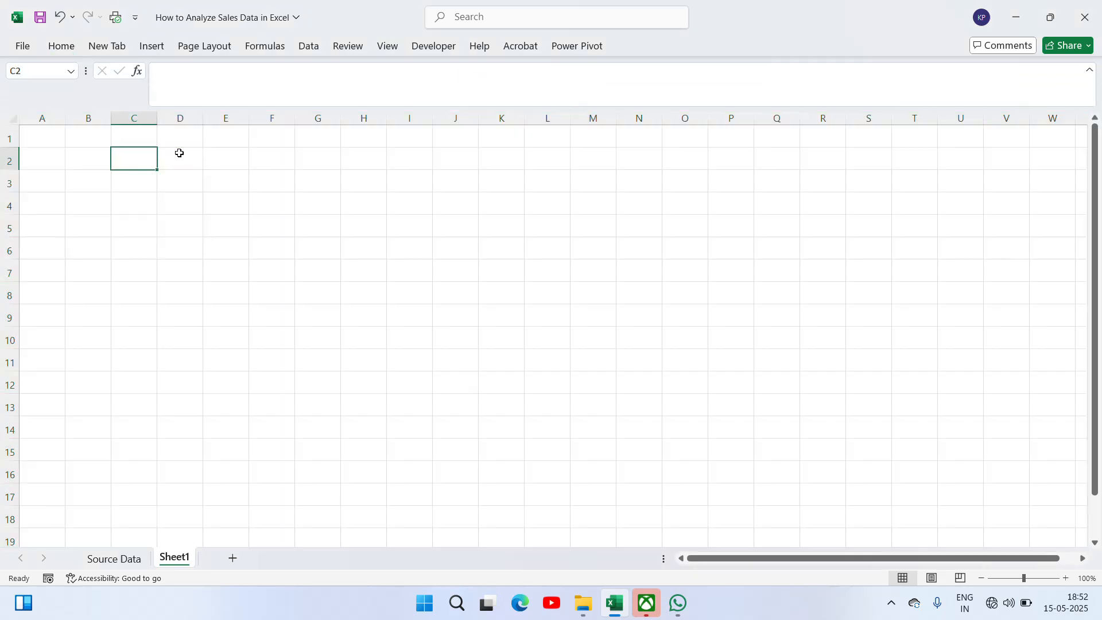
{"action": "key", "text": "Left"}
{"action": "type", "text": "1-"}
{"action": "key", "text": "Return"}
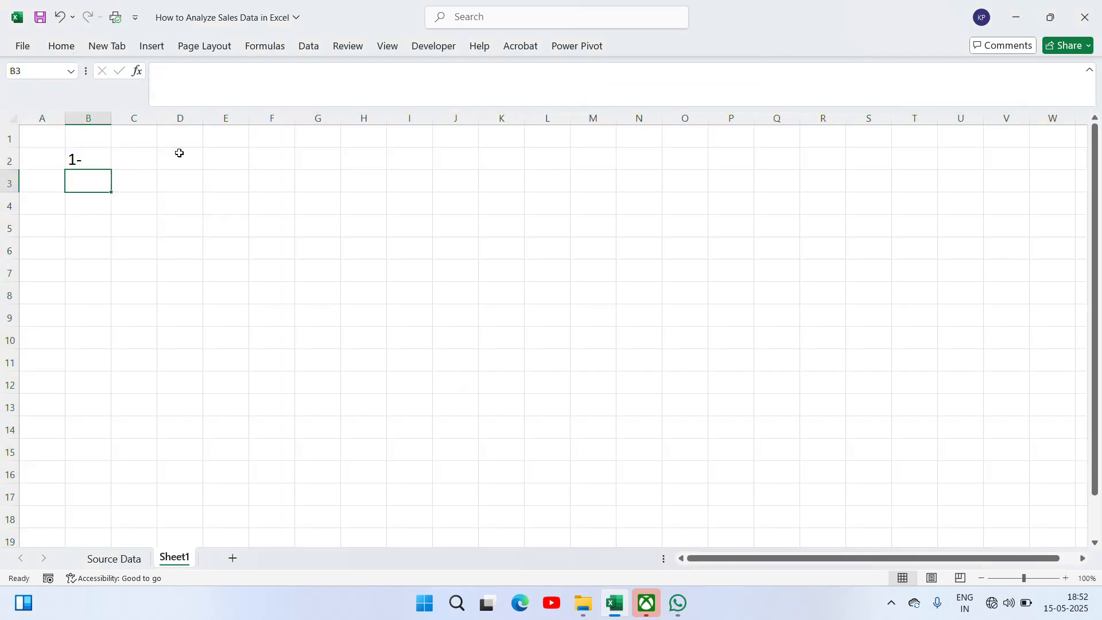
Enter "Product Wise Sale" in cell C2 and fit column C's width to the text.
{"action": "key", "text": "Up"}
{"action": "key", "text": "Right"}
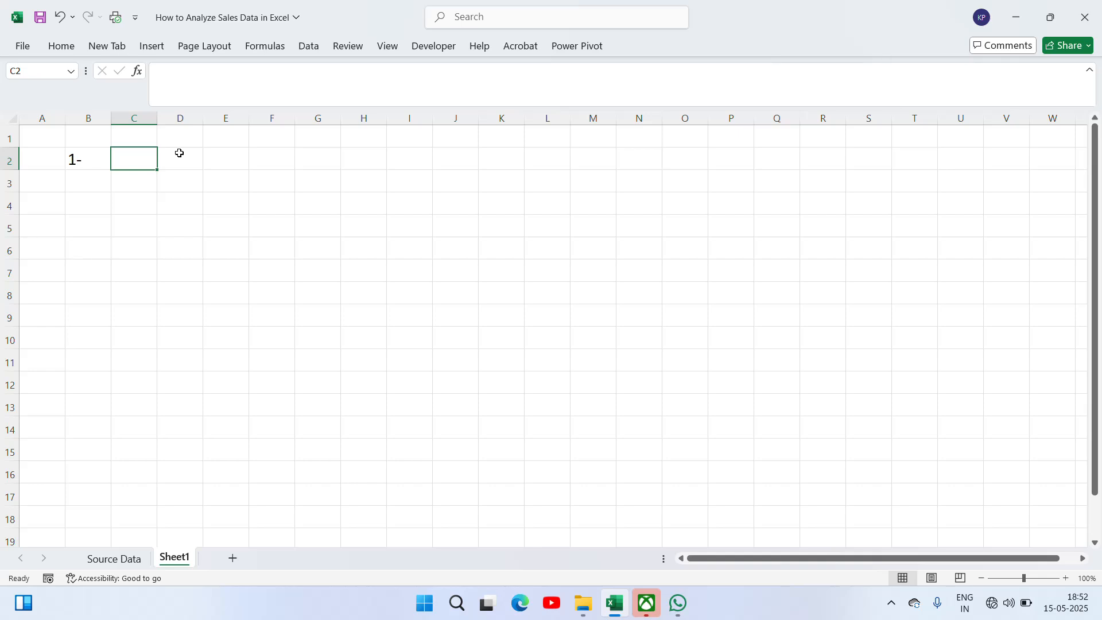
{"action": "left_click", "coordinate": [129, 566]}
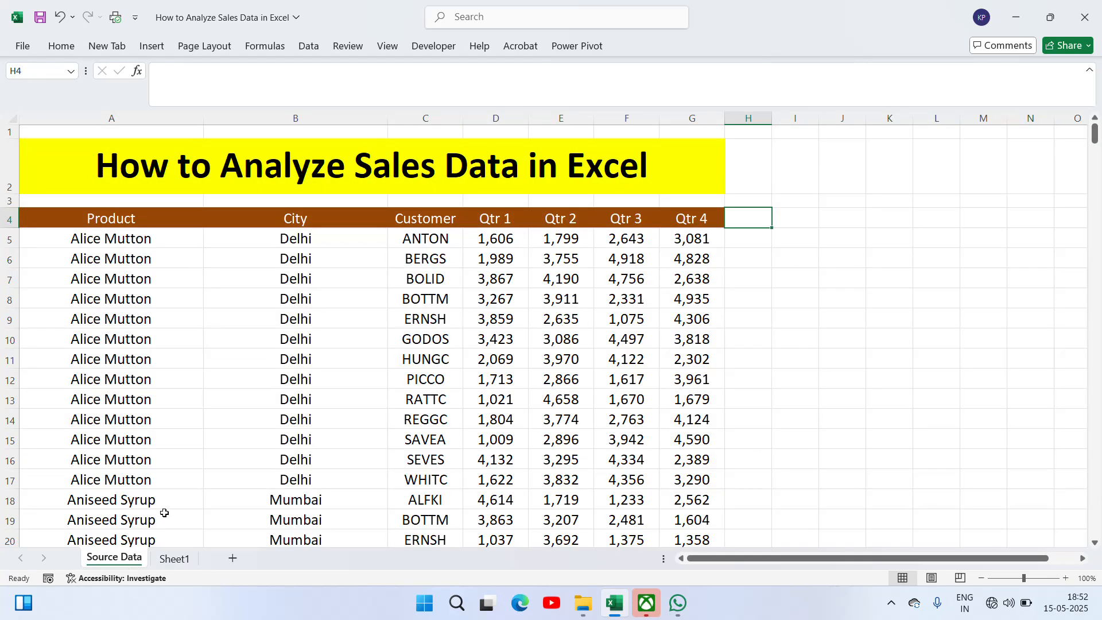
{"action": "left_click", "coordinate": [175, 559]}
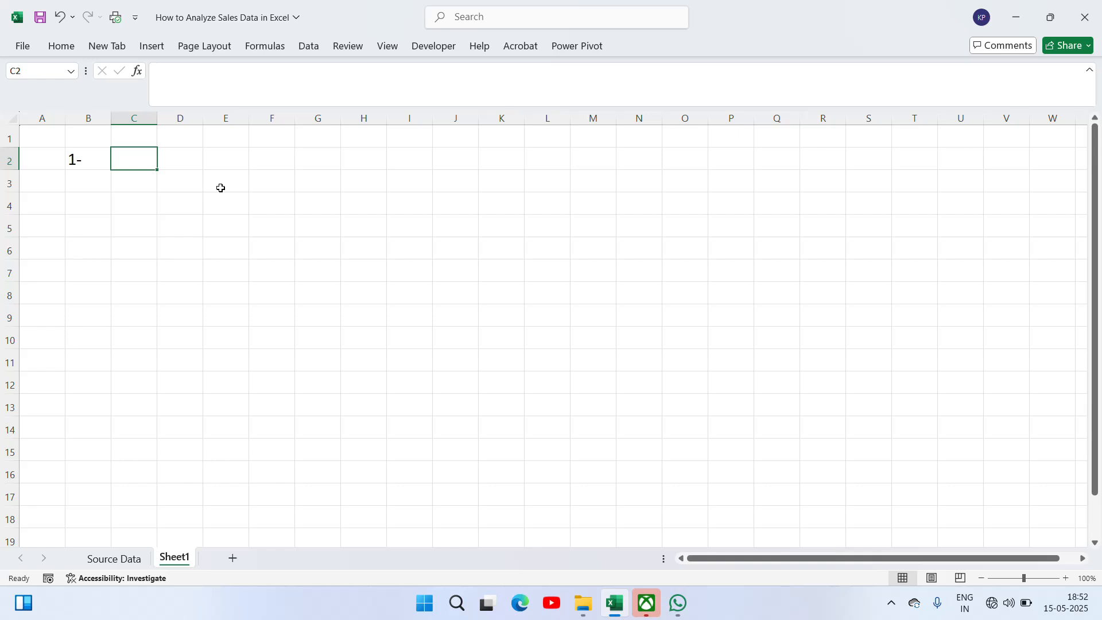
{"action": "type", "text": "Product"}
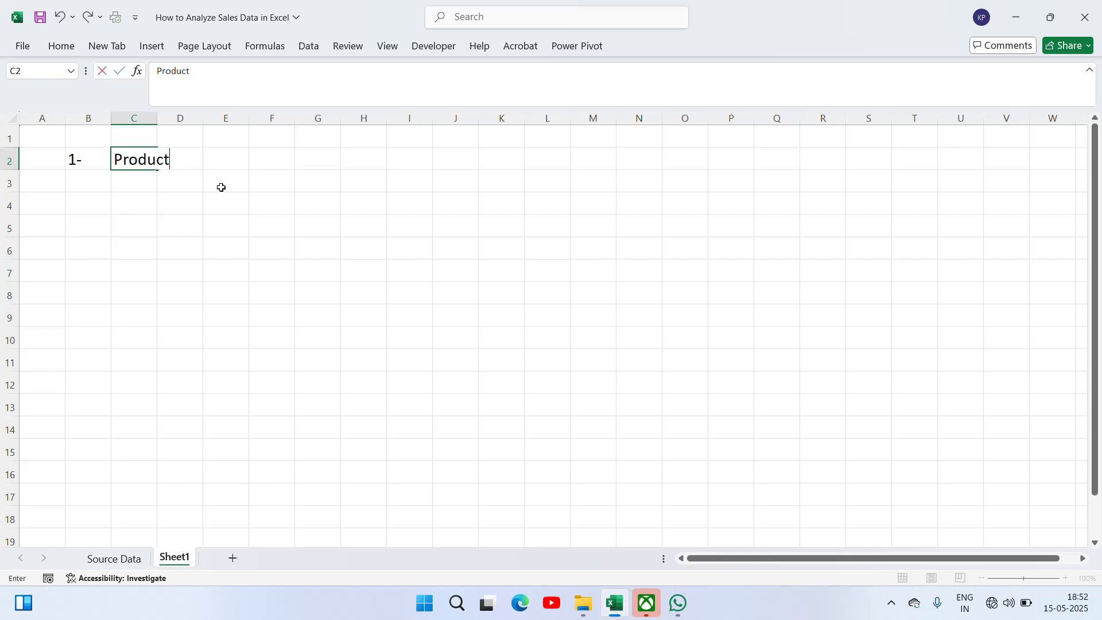
{"action": "type", "text": " Wise Sale"}
{"action": "key", "text": "Return"}
{"action": "key", "text": "Up"}
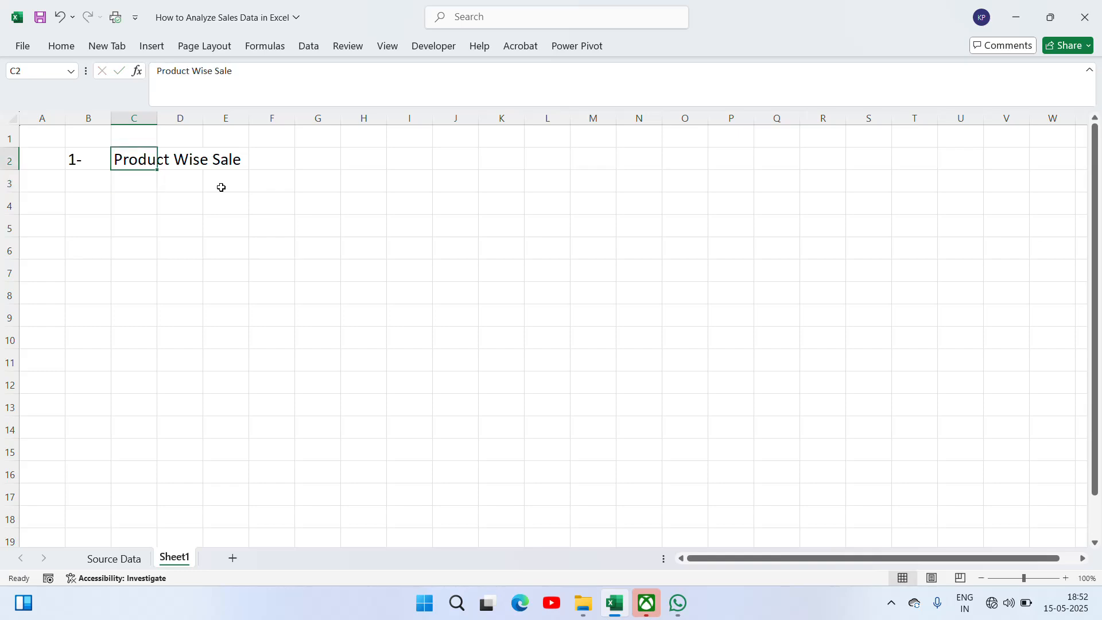
{"action": "double_click", "coordinate": [156, 117]}
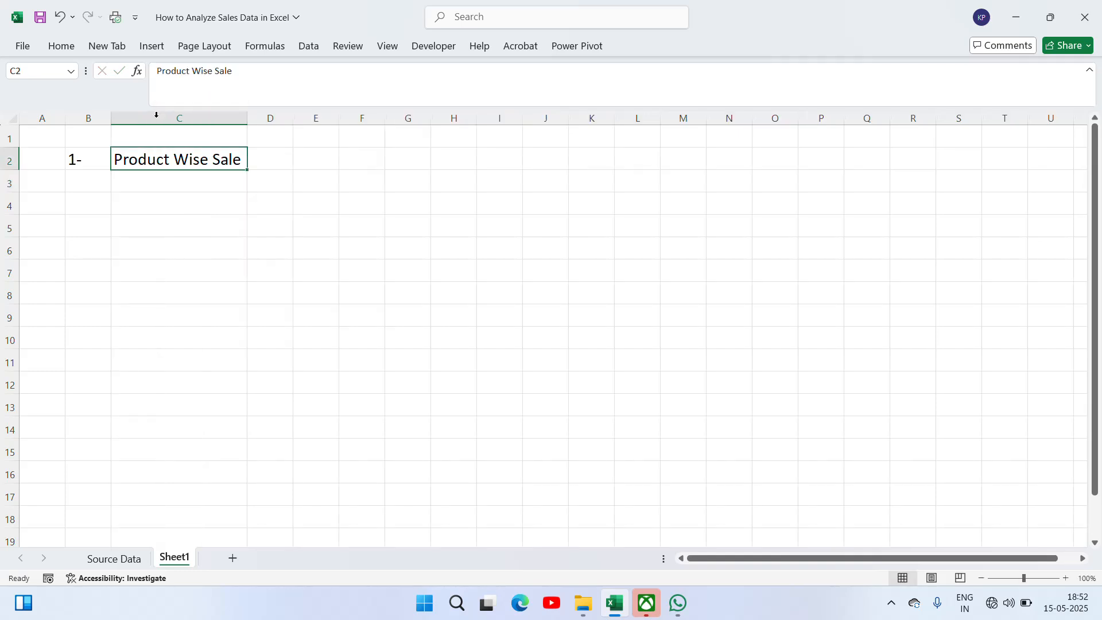
{"action": "left_click", "coordinate": [269, 156]}
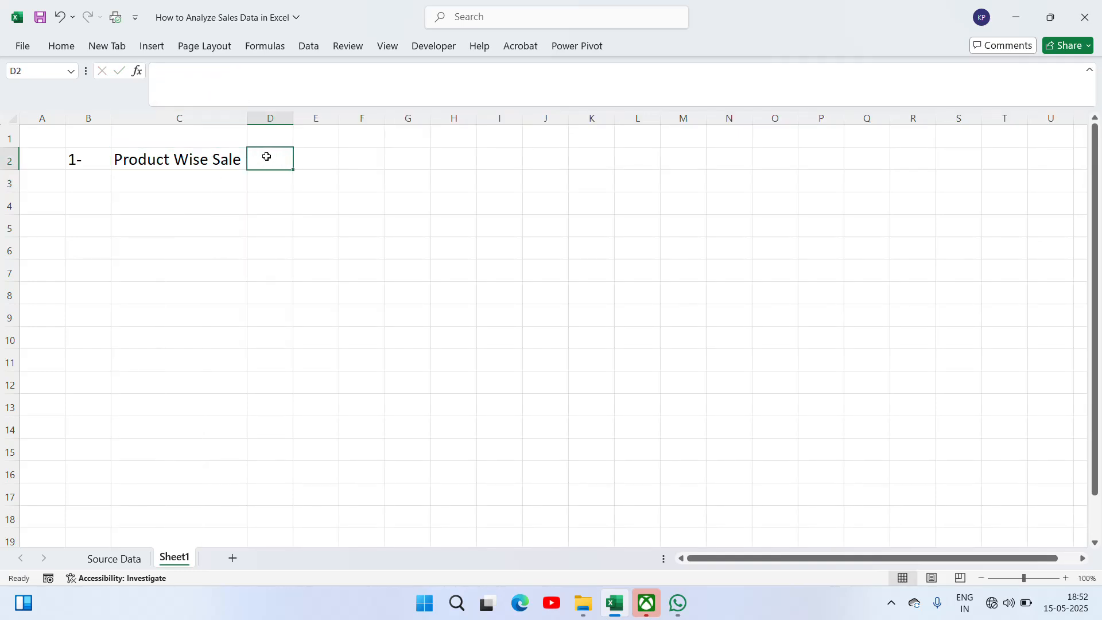
Review the full run of product entries on the Source Data sheet, returning to the first record.
{"action": "left_click", "coordinate": [99, 558]}
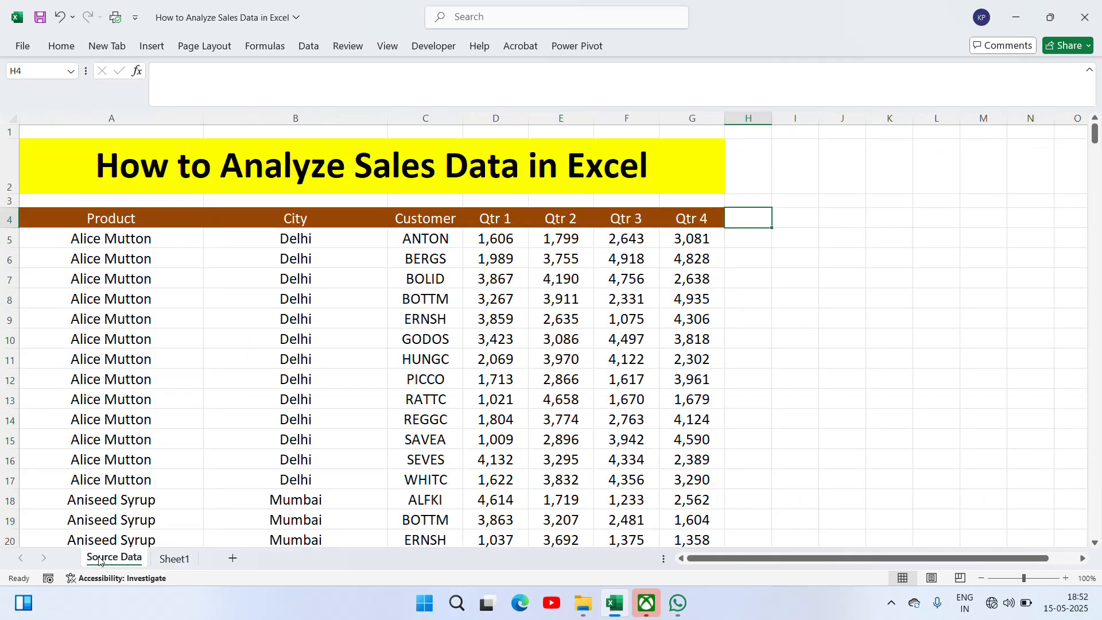
{"action": "left_click", "coordinate": [125, 246]}
{"action": "key", "text": "ctrl+Down"}
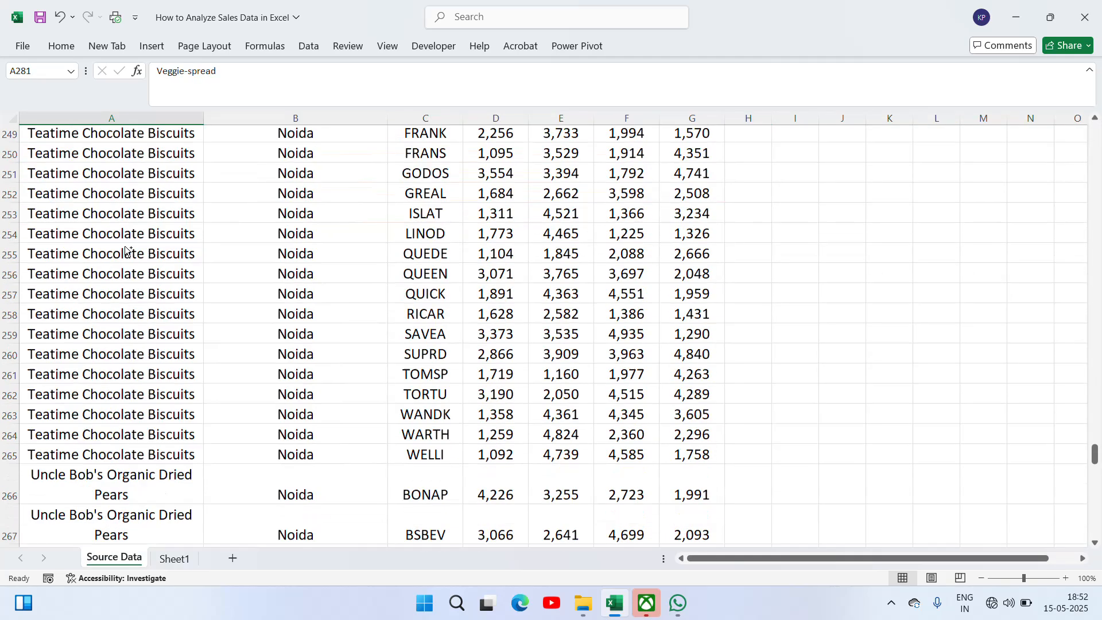
{"action": "key", "text": "ctrl+Up"}
{"action": "key", "text": "Down"}
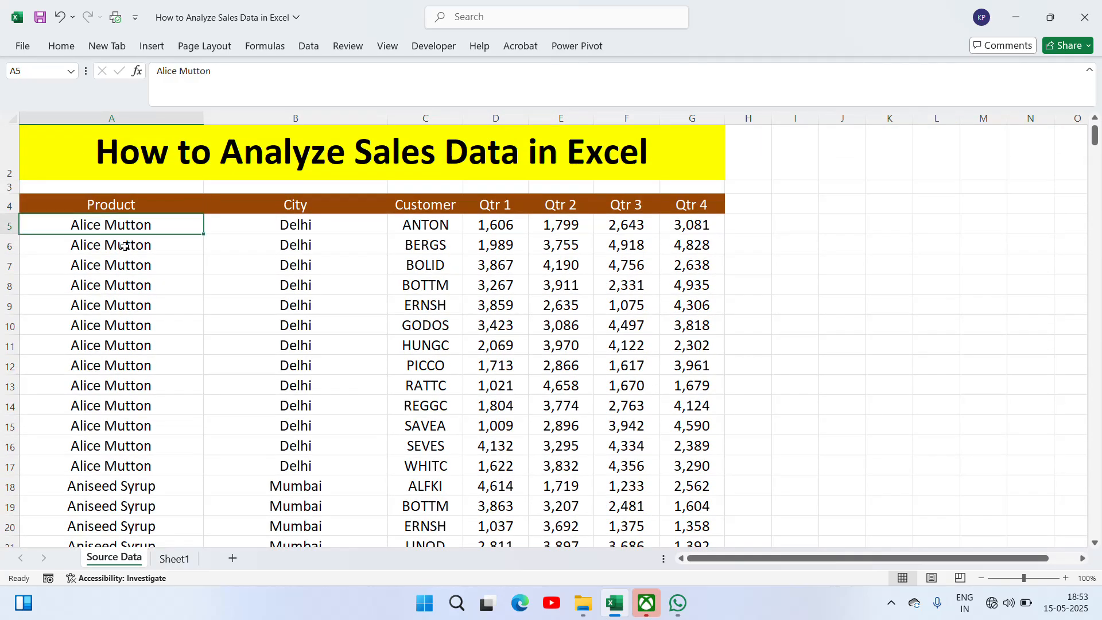
Extend the entry in cell C2 of Sheet1 to read "Product Wise Sale Vs Quarterly".
{"action": "left_click", "coordinate": [172, 558]}
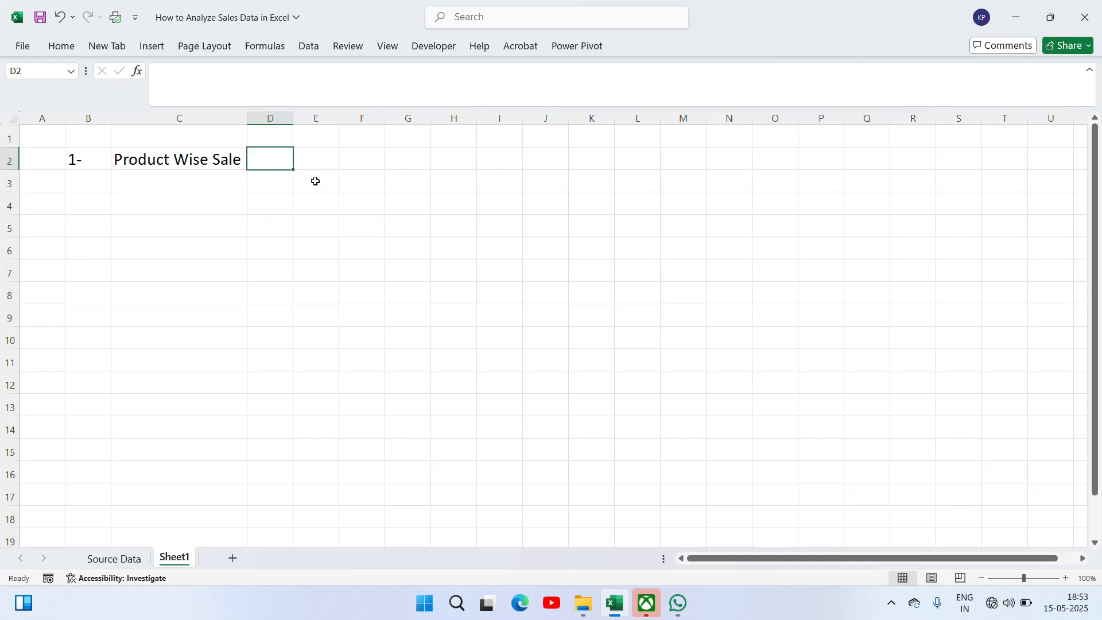
{"action": "left_click", "coordinate": [413, 157]}
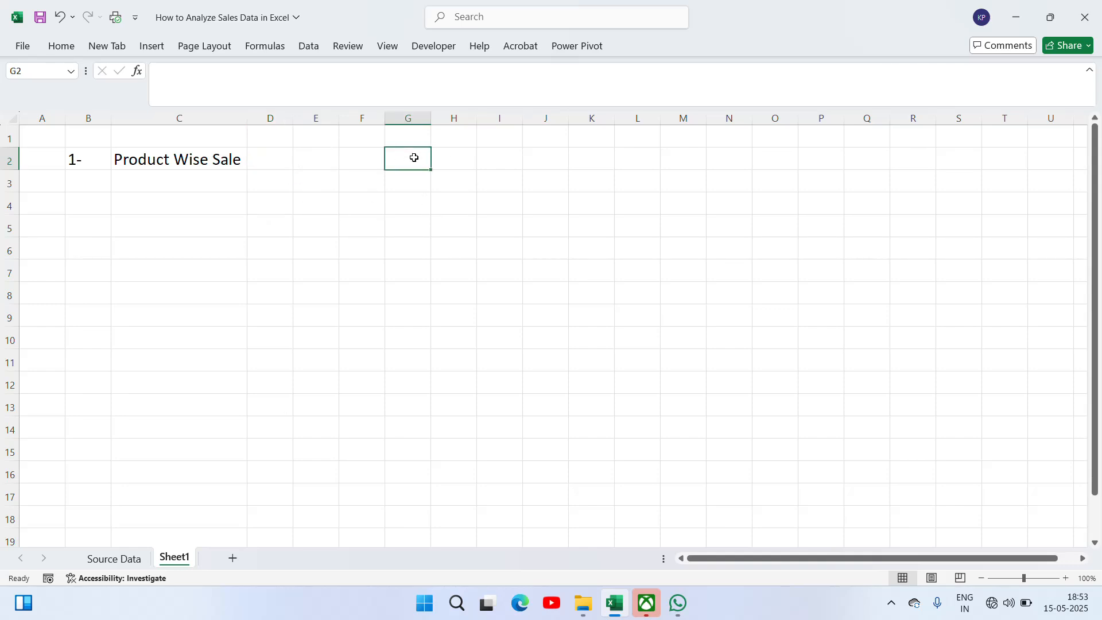
{"action": "key", "text": "Left"}
{"action": "key", "text": "Left"}
{"action": "key", "text": "Left"}
{"action": "key", "text": "Left"}
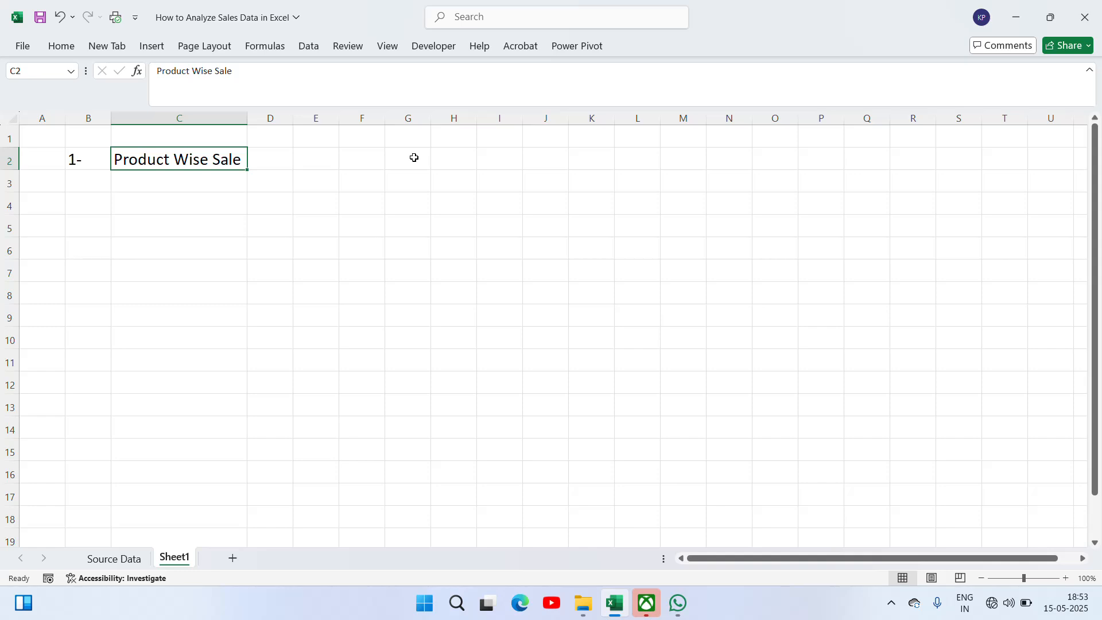
{"action": "key", "text": "F2"}
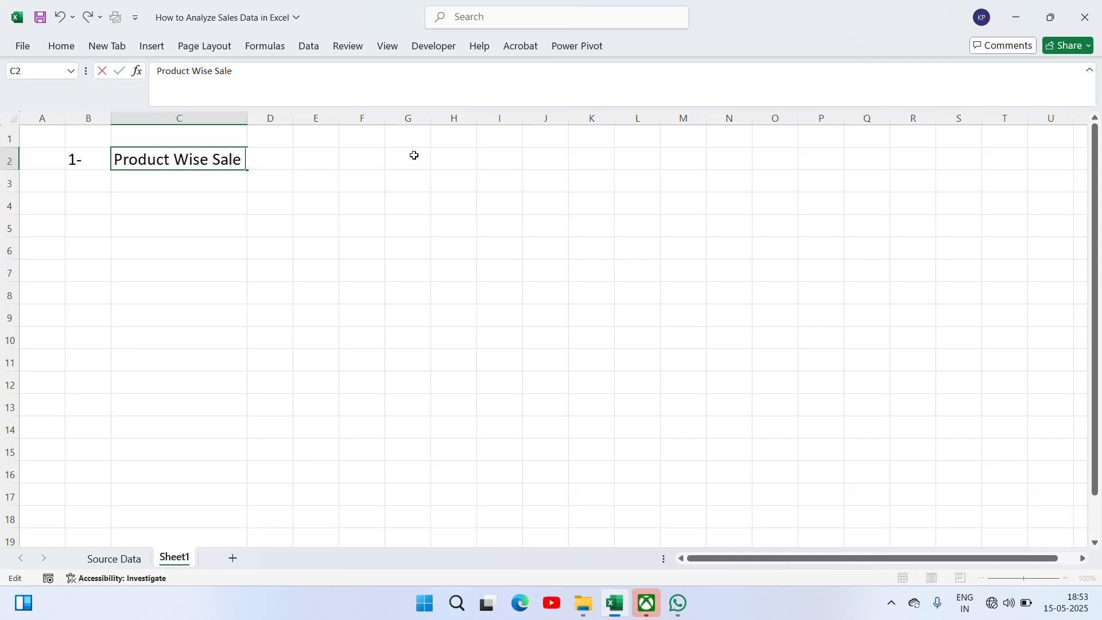
{"action": "type", "text": "Vs Que"}
{"action": "key", "text": "BackSpace"}
{"action": "type", "text": "art"}
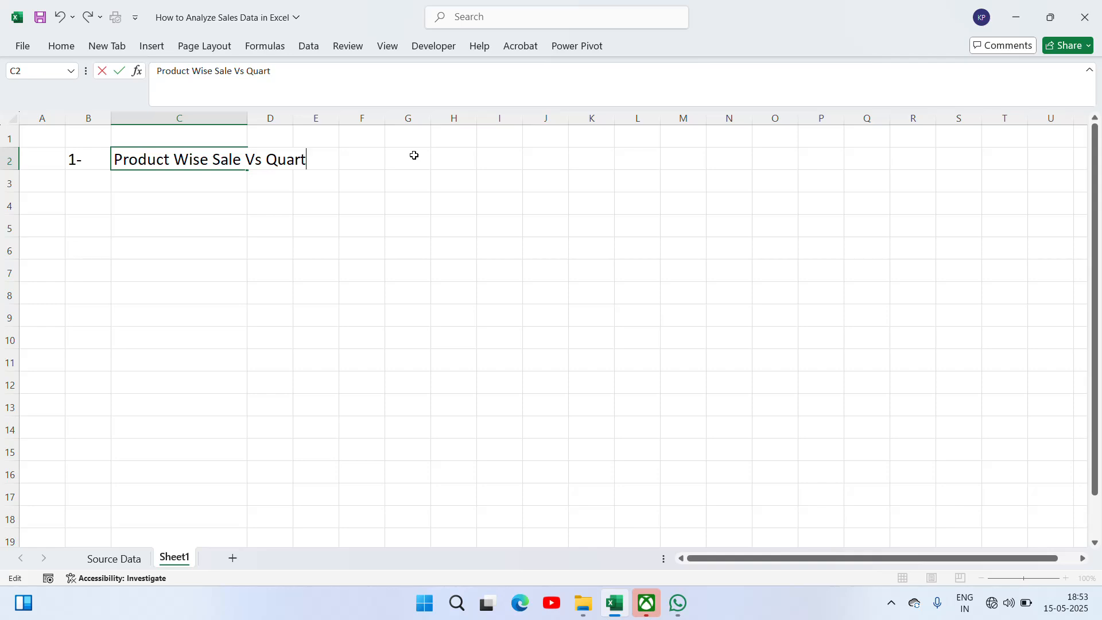
{"action": "type", "text": "erly"}
{"action": "key", "text": "Return"}
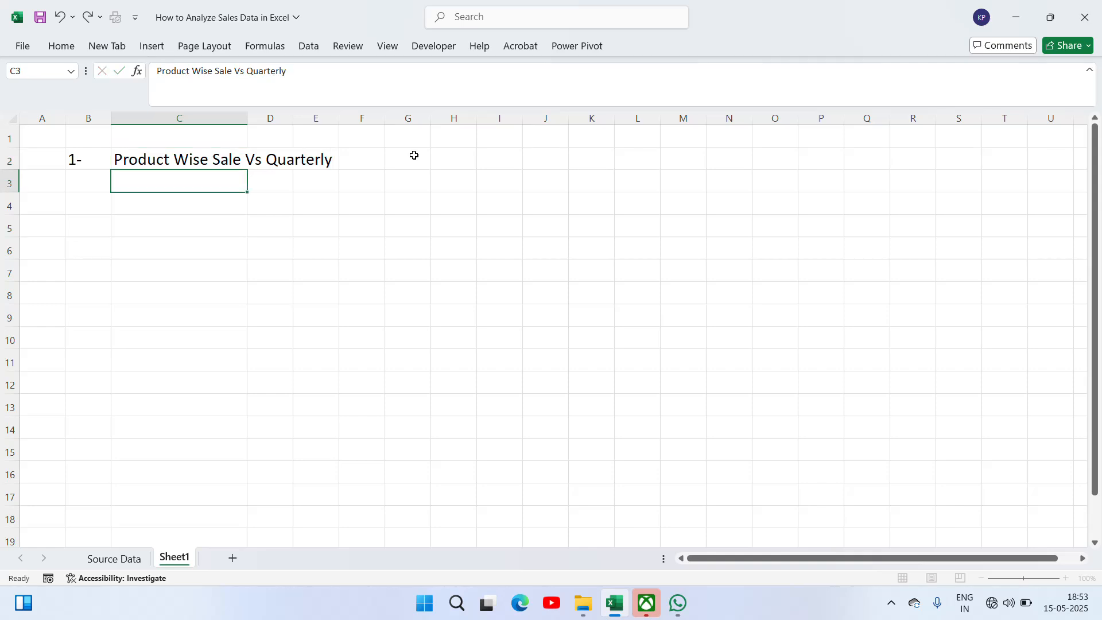
Fit column C's width to the extended text in cell C2.
{"action": "key", "text": "Up"}
{"action": "double_click", "coordinate": [246, 118]}
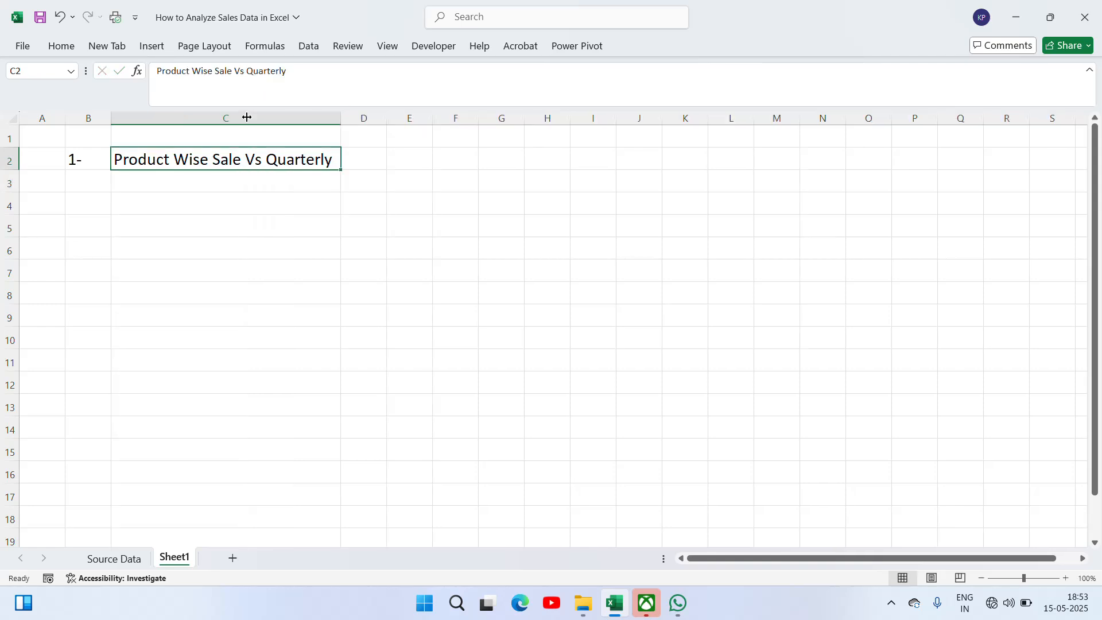
{"action": "left_click", "coordinate": [394, 174]}
{"action": "left_click", "coordinate": [259, 165]}
Check the product and quarter column headers on the Source Data sheet.
{"action": "left_click", "coordinate": [90, 560]}
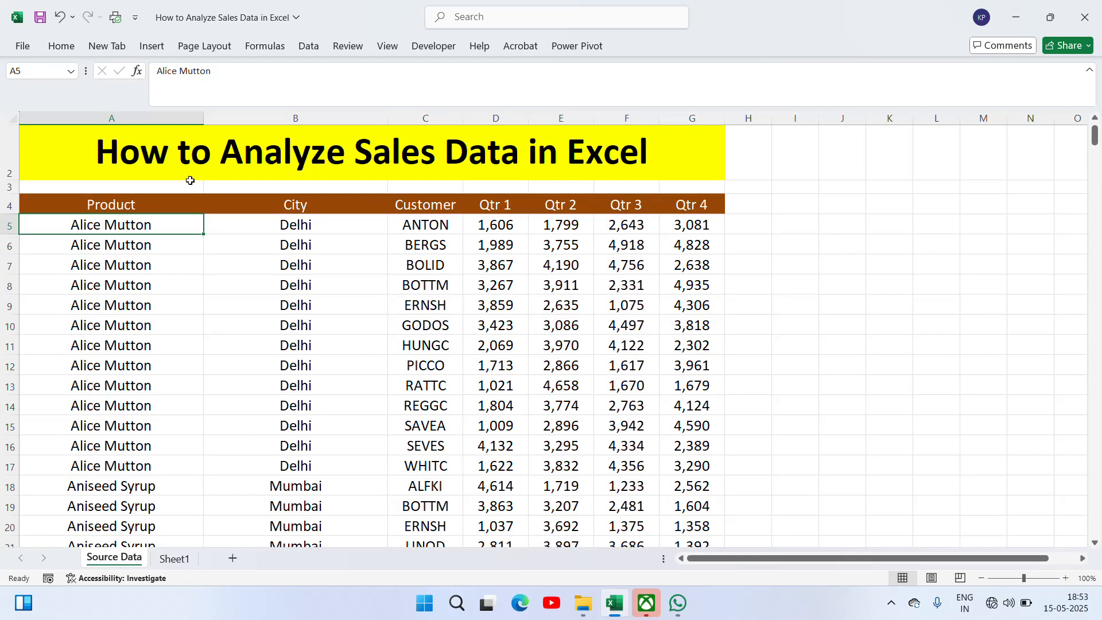
{"action": "left_click", "coordinate": [191, 209]}
{"action": "left_click", "coordinate": [488, 210]}
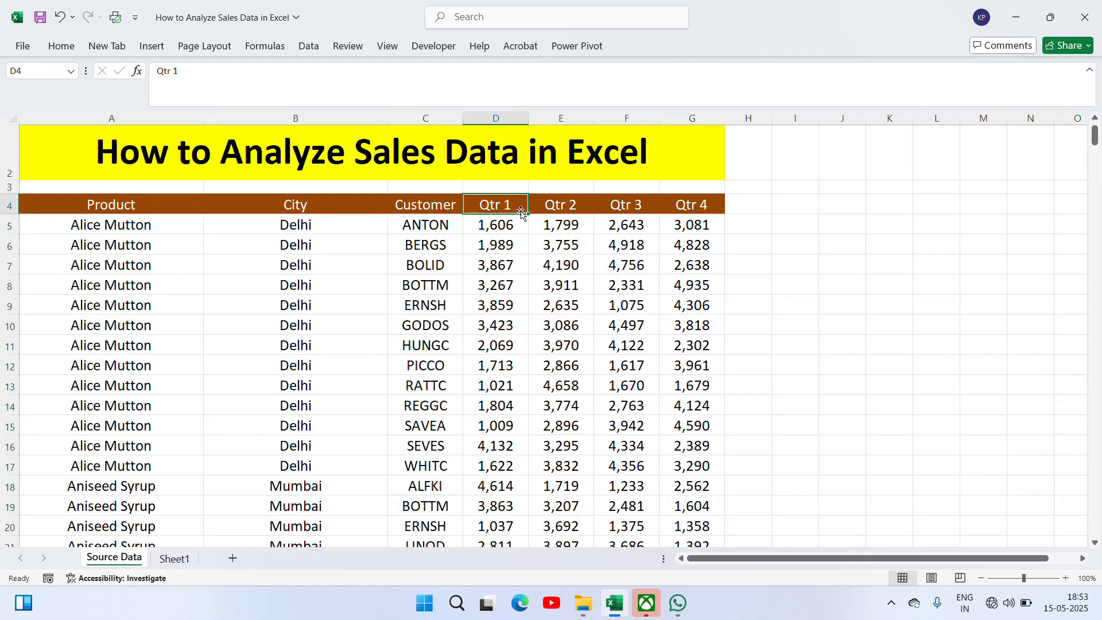
{"action": "left_click", "coordinate": [677, 208]}
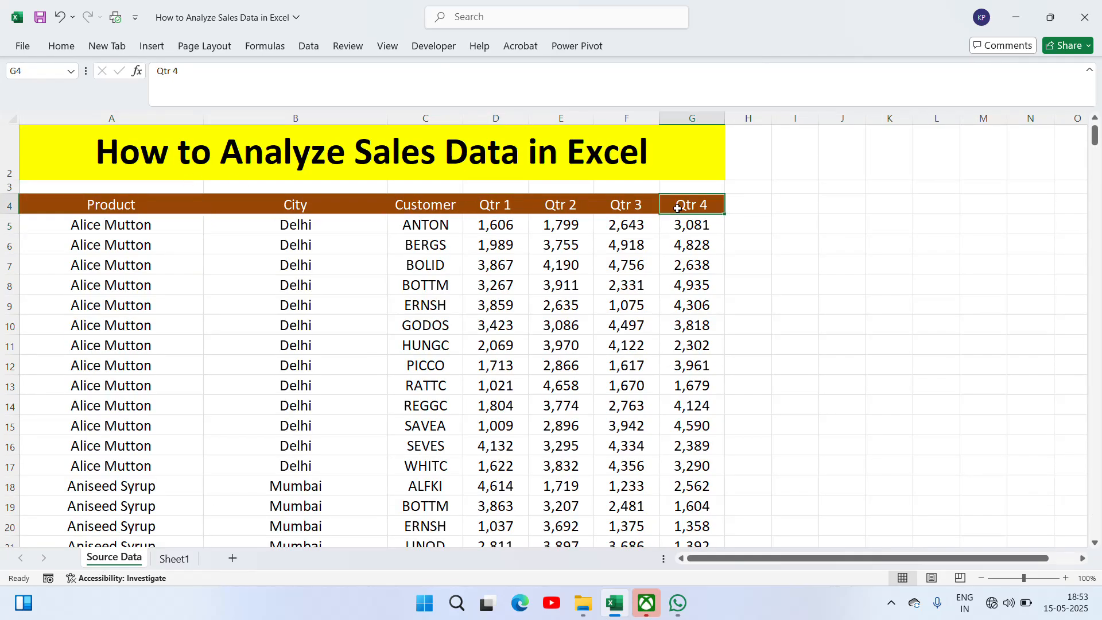
Add the second list item on Sheet1, with "2-" in cell B3 and "City Wise Sale" in cell C3.
{"action": "left_click", "coordinate": [177, 559]}
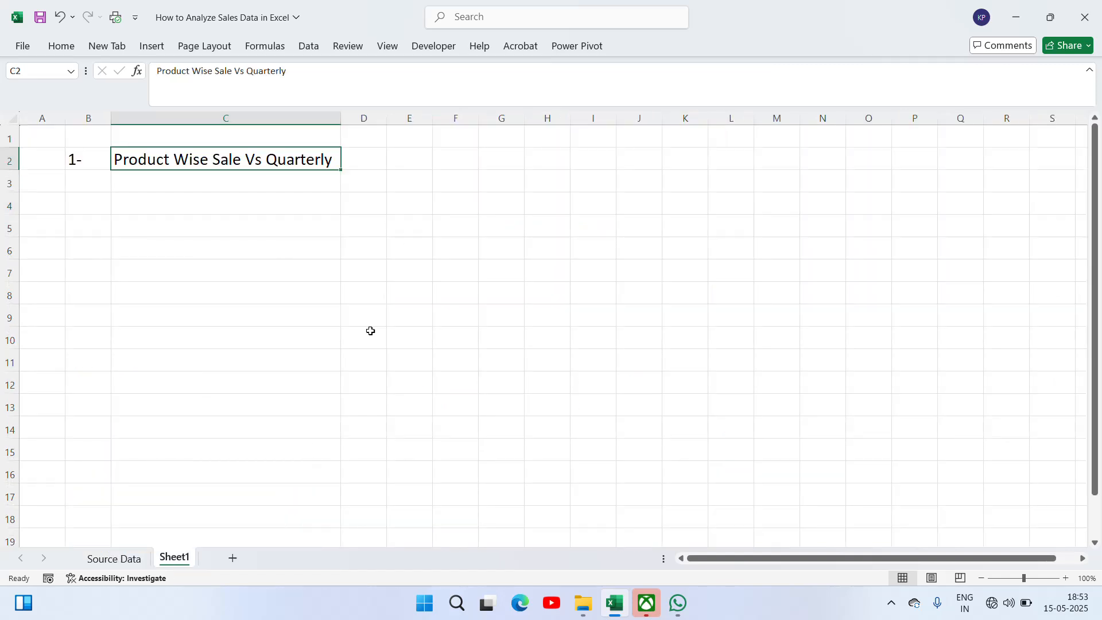
{"action": "left_click", "coordinate": [87, 182]}
{"action": "type", "text": "2-"}
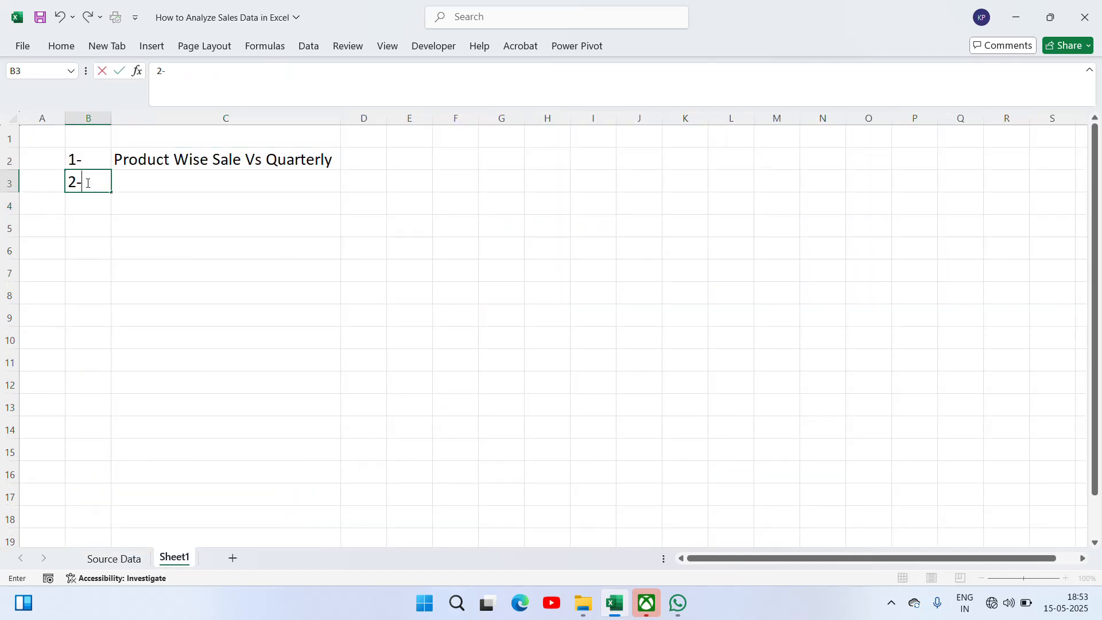
{"action": "key", "text": "Return"}
{"action": "key", "text": "Up"}
{"action": "key", "text": "Right"}
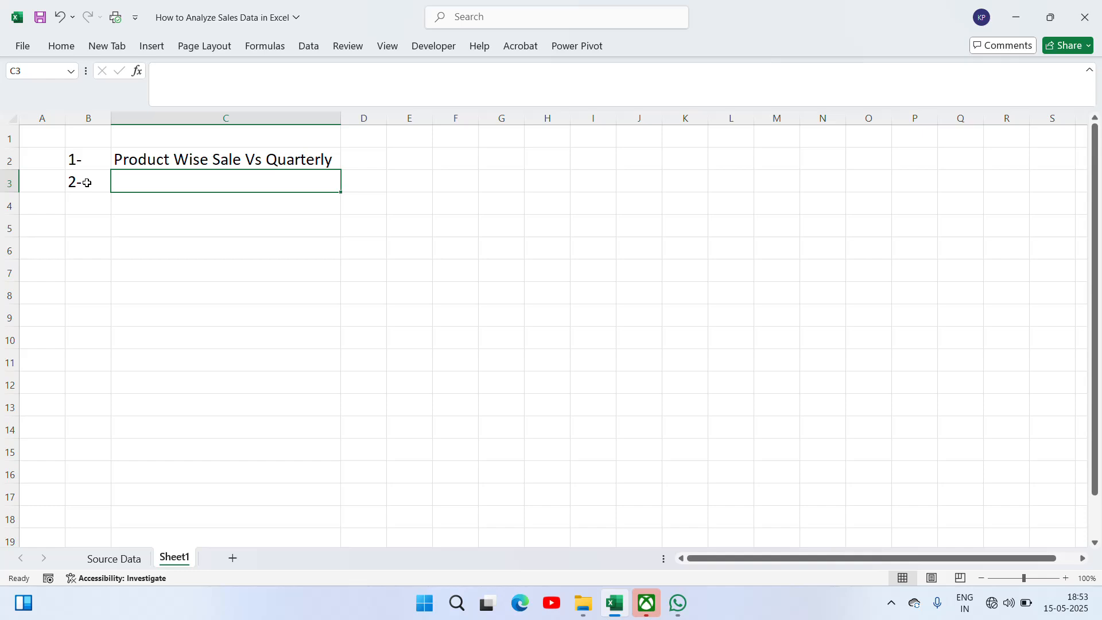
{"action": "type", "text": "City"}
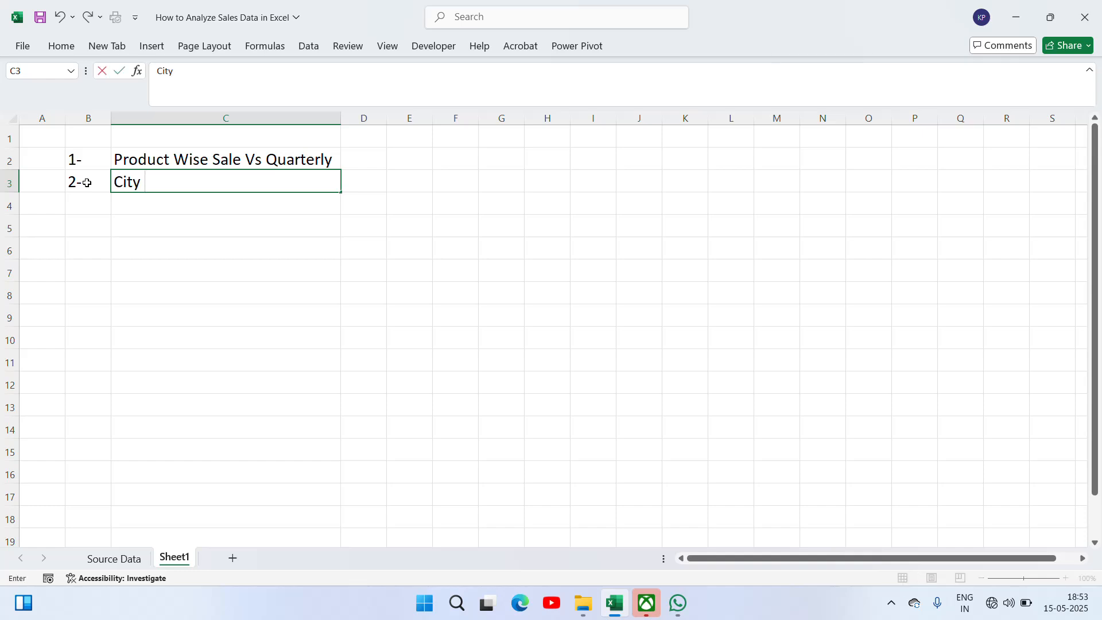
{"action": "type", "text": "Wise Sale"}
{"action": "key", "text": "ctrl+Return"}
Make the two analysis titles in cells C2 and C3 bold.
{"action": "key", "text": "Up"}
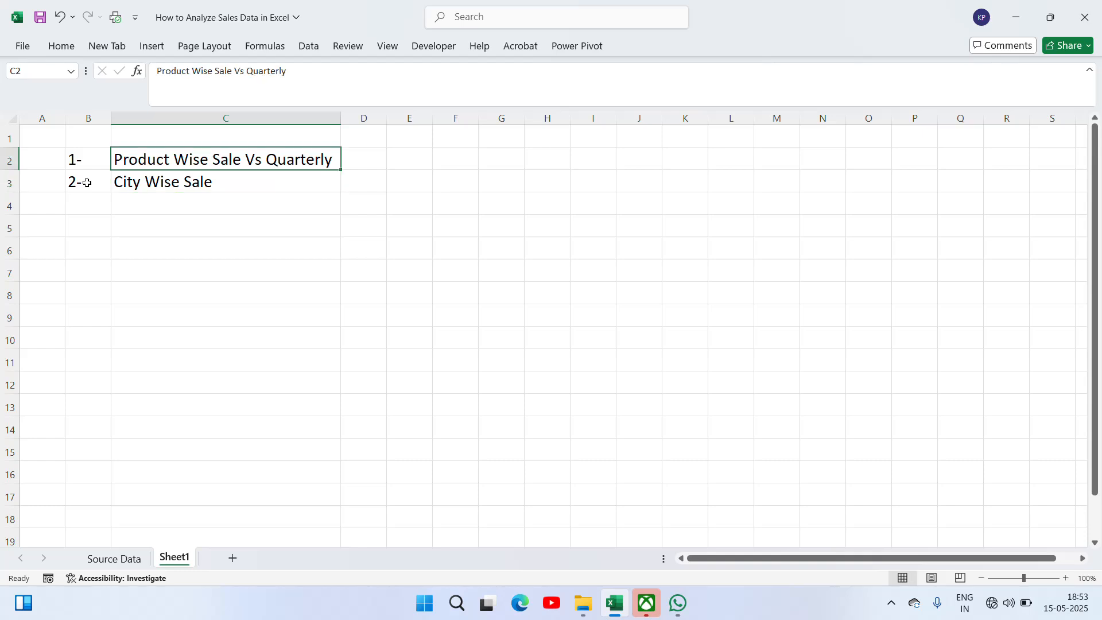
{"action": "key", "text": "shift+Down"}
{"action": "key", "text": "ctrl+b"}
{"action": "key", "text": "Down"}
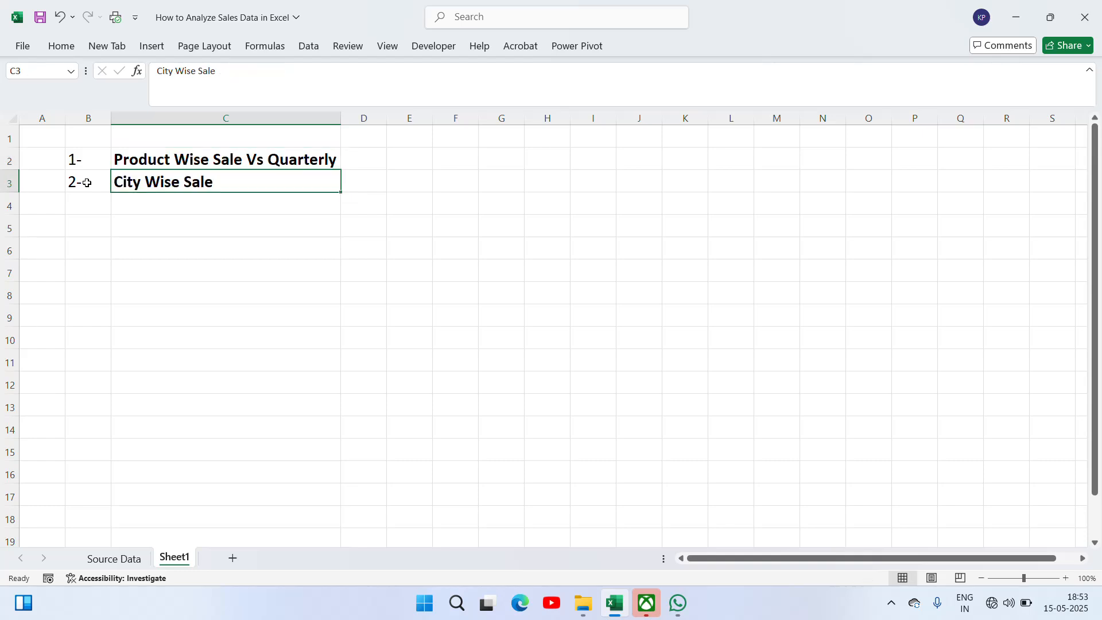
Enter the list number "3-" in cell B4.
{"action": "key", "text": "Down"}
{"action": "key", "text": "Up"}
{"action": "key", "text": "Up"}
{"action": "key", "text": "Left"}
{"action": "key", "text": "Down"}
{"action": "key", "text": "Down"}
{"action": "type", "text": "3"}
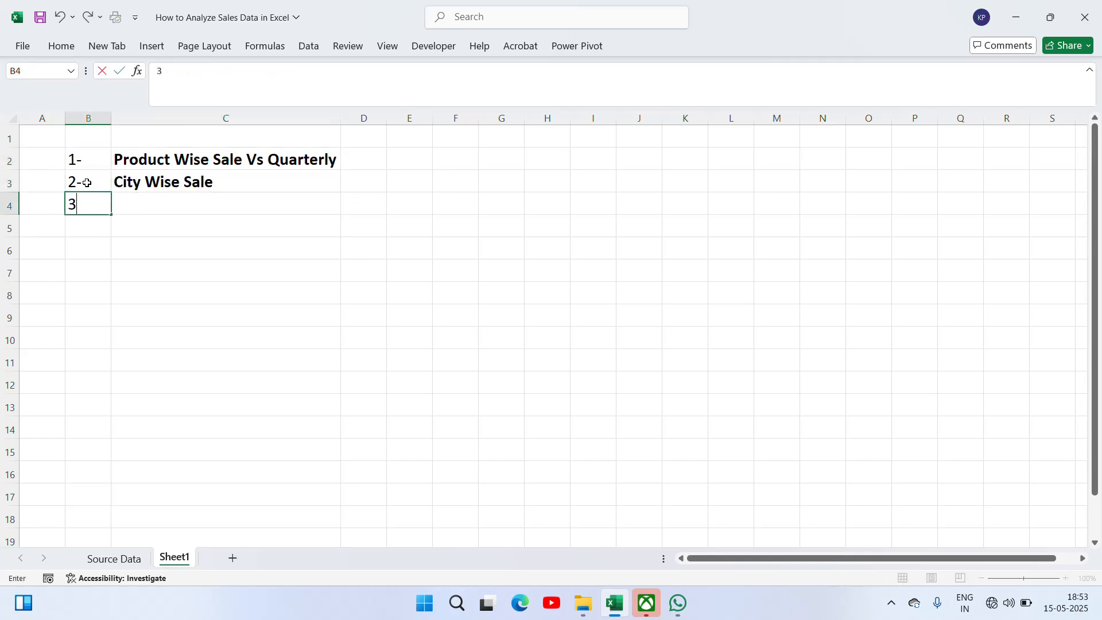
{"action": "type", "text": "-"}
{"action": "key", "text": "Return"}
{"action": "key", "text": "Up"}
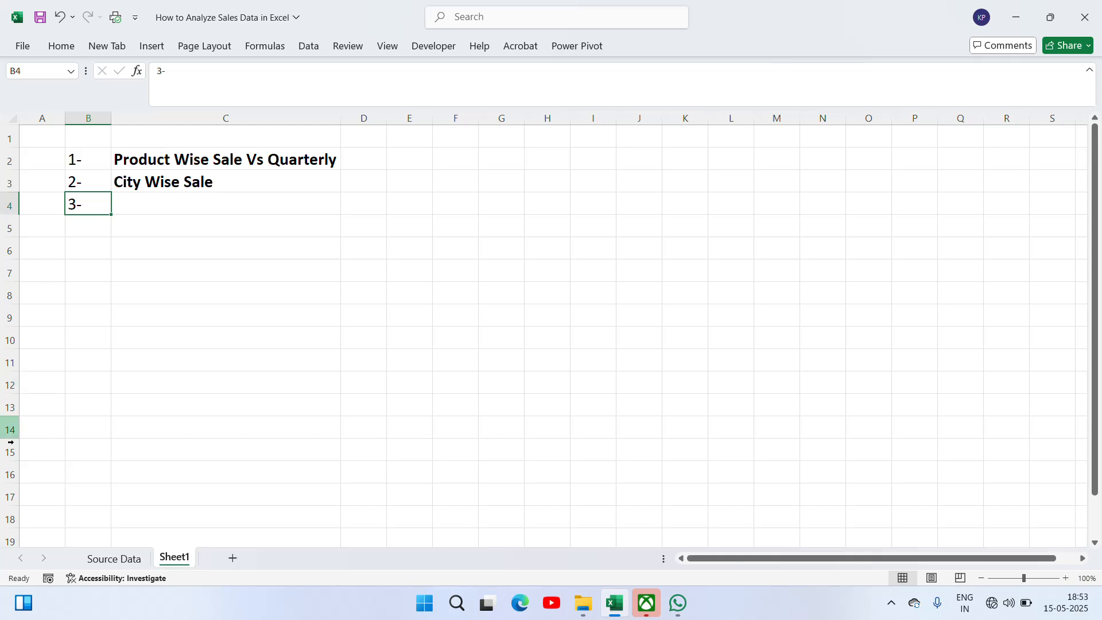
Check the Source Data columns, and enter "Customer Wise Sale" in bold in cell C4 of Sheet1.
{"action": "left_click", "coordinate": [114, 558]}
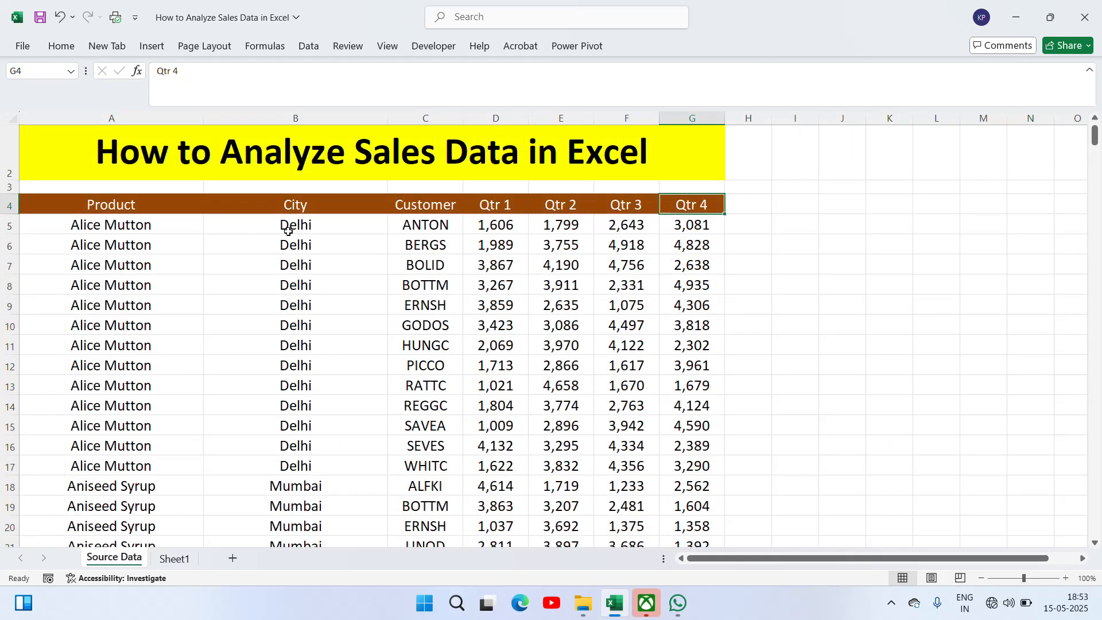
{"action": "left_click", "coordinate": [176, 558]}
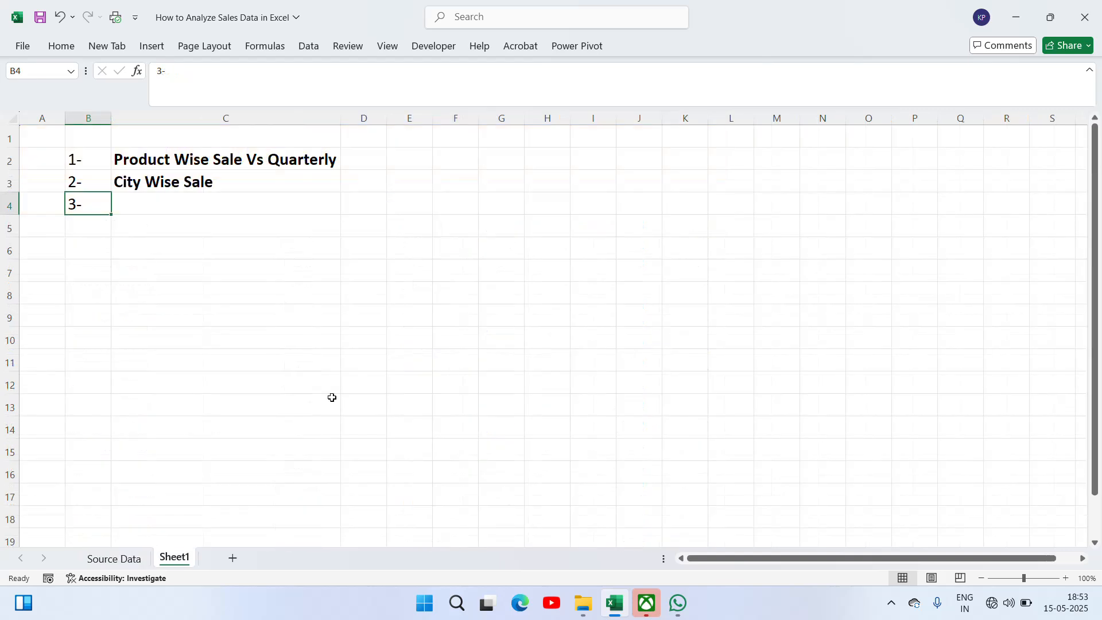
{"action": "left_click", "coordinate": [171, 204]}
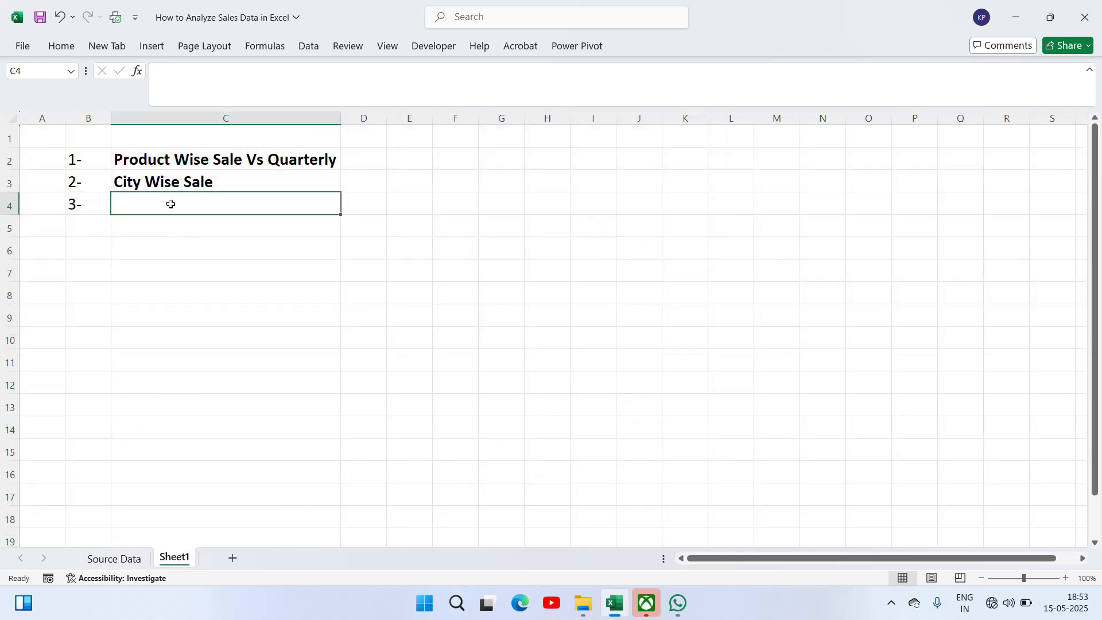
{"action": "left_click", "coordinate": [124, 559]}
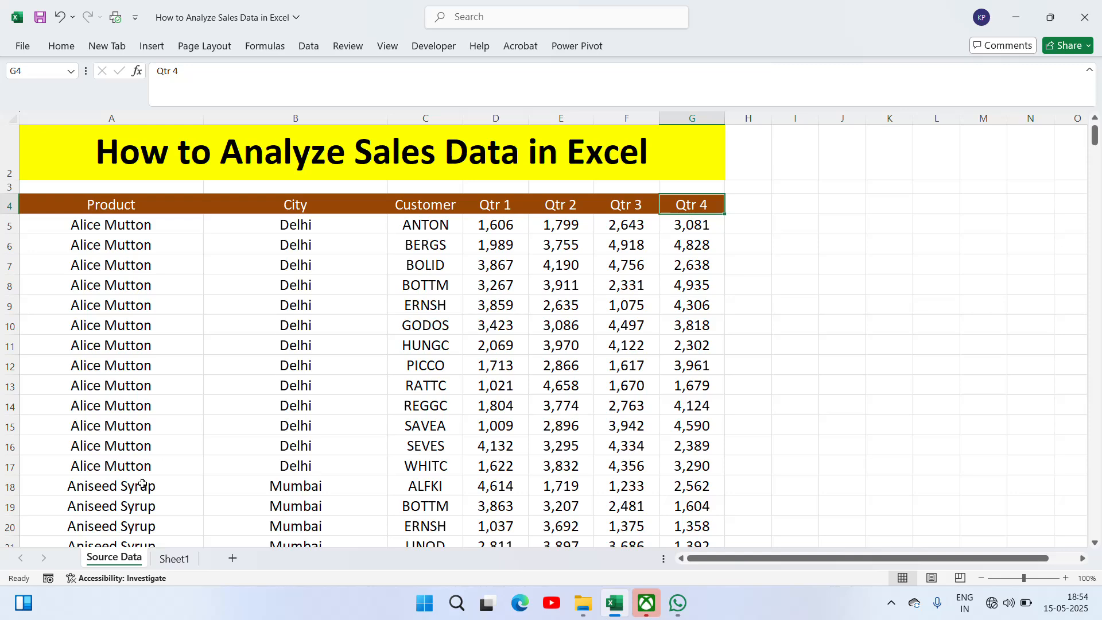
{"action": "left_click", "coordinate": [174, 559]}
{"action": "type", "text": "C"}
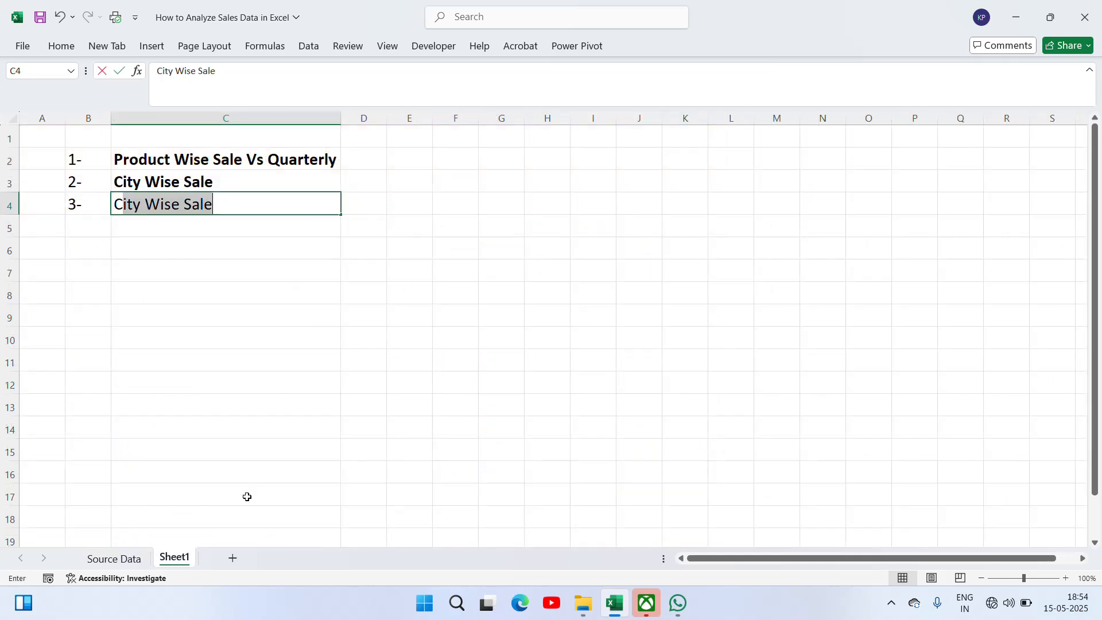
{"action": "type", "text": "ustomer W"}
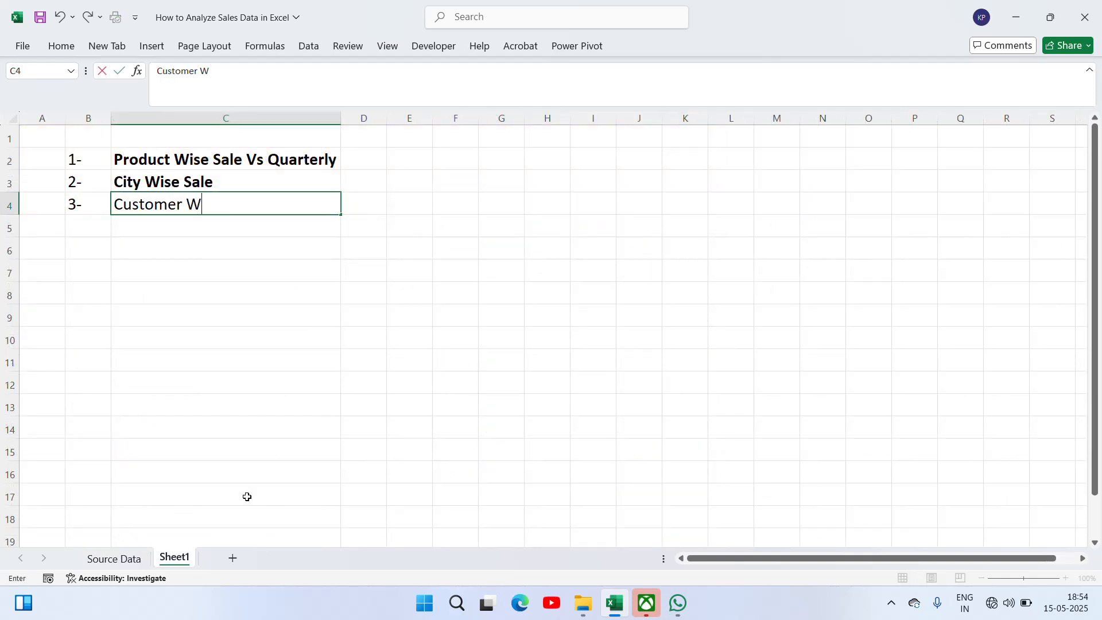
{"action": "type", "text": "ise Sale"}
{"action": "key", "text": "ctrl+Return"}
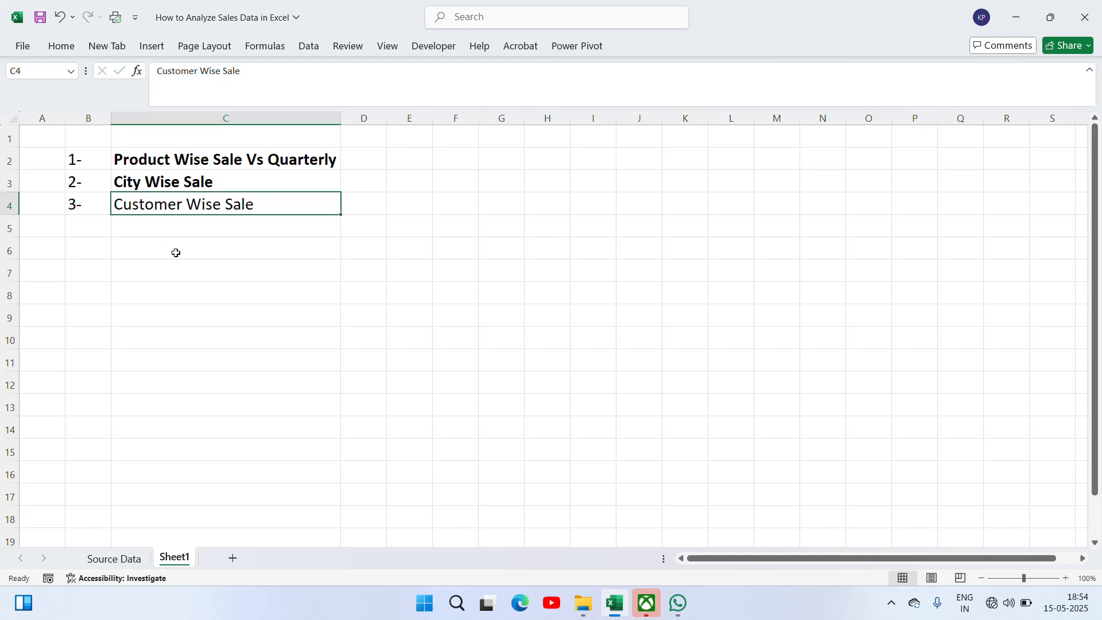
{"action": "key", "text": "ctrl+b"}
Enter the list number "4-" in cell B5.
{"action": "key", "text": "Return"}
{"action": "key", "text": "Left"}
{"action": "type", "text": "4"}
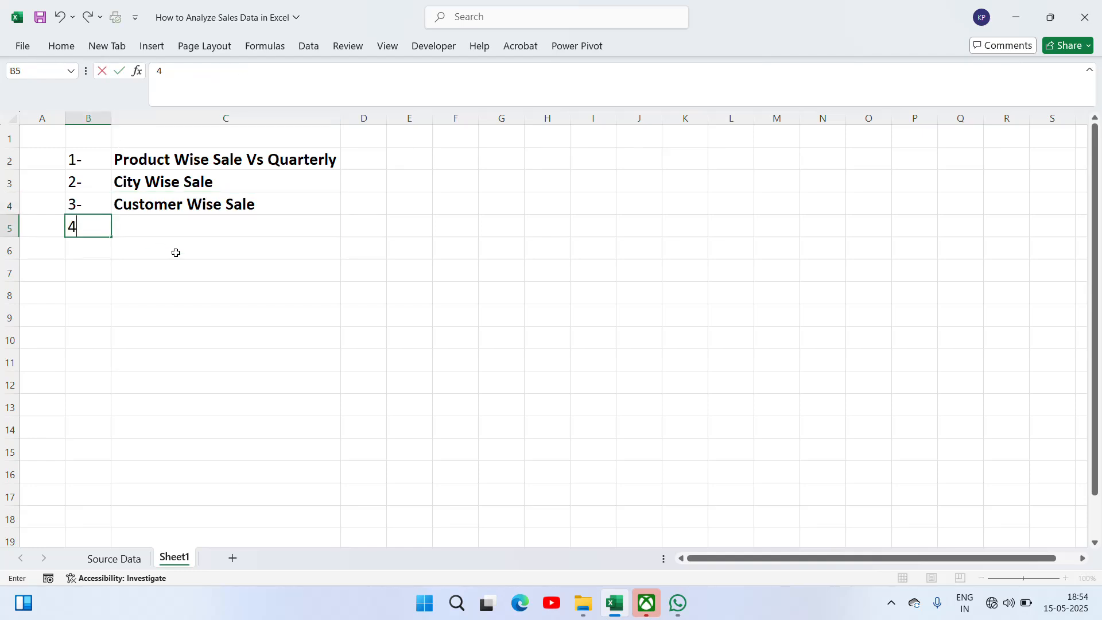
{"action": "type", "text": "-"}
{"action": "key", "text": "Tab"}
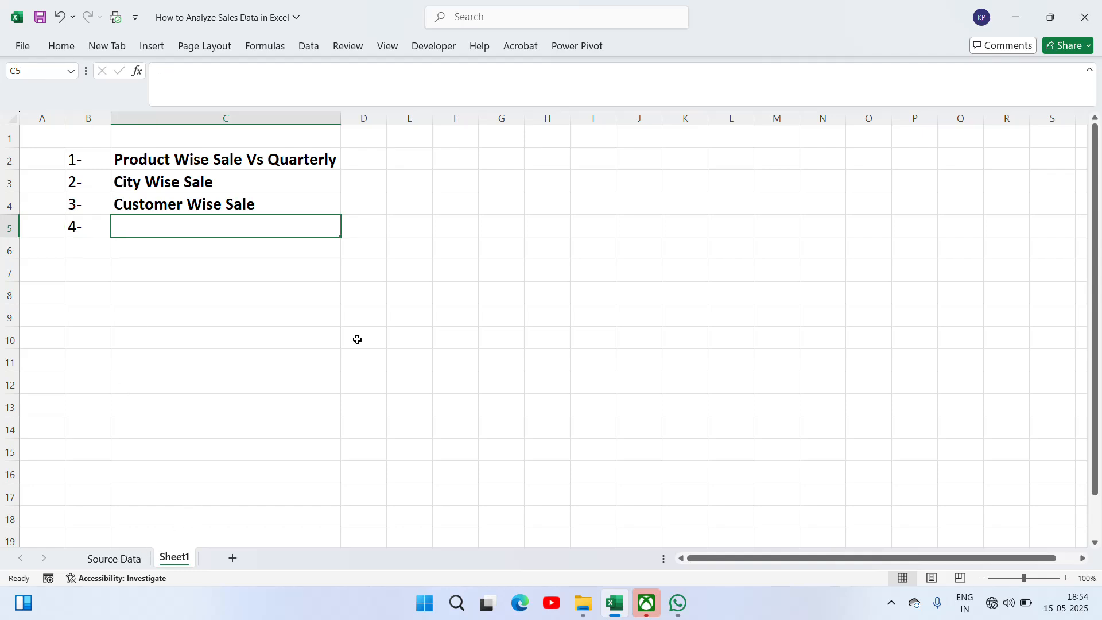
Enter "Top Product Wise Sale" in cell C5 and make it bold.
{"action": "type", "text": "Top"}
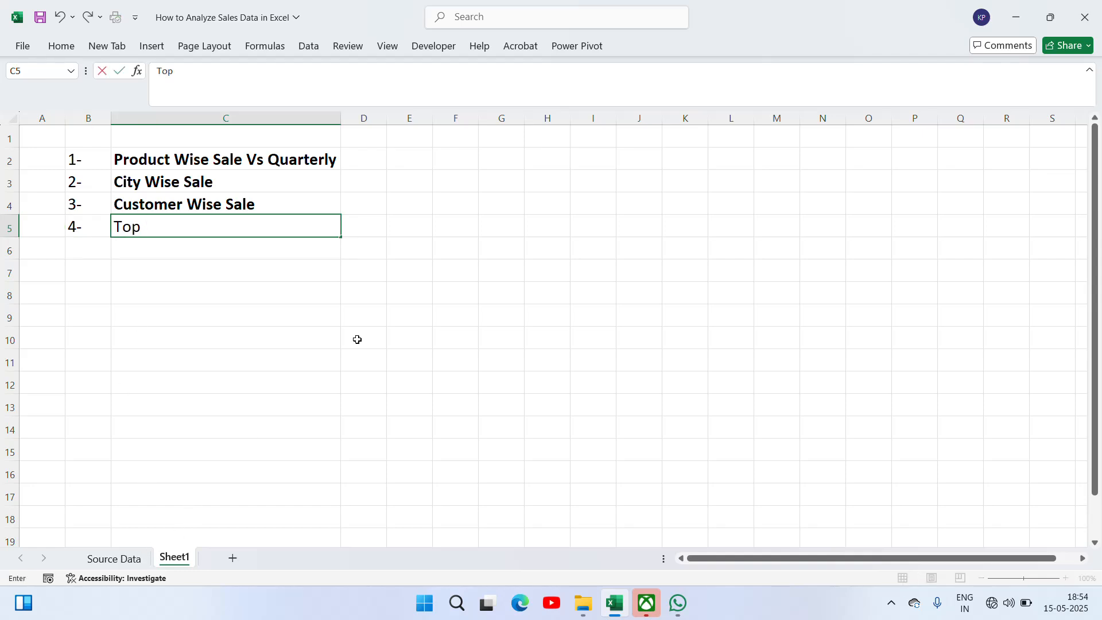
{"action": "type", "text": " Product Wi"}
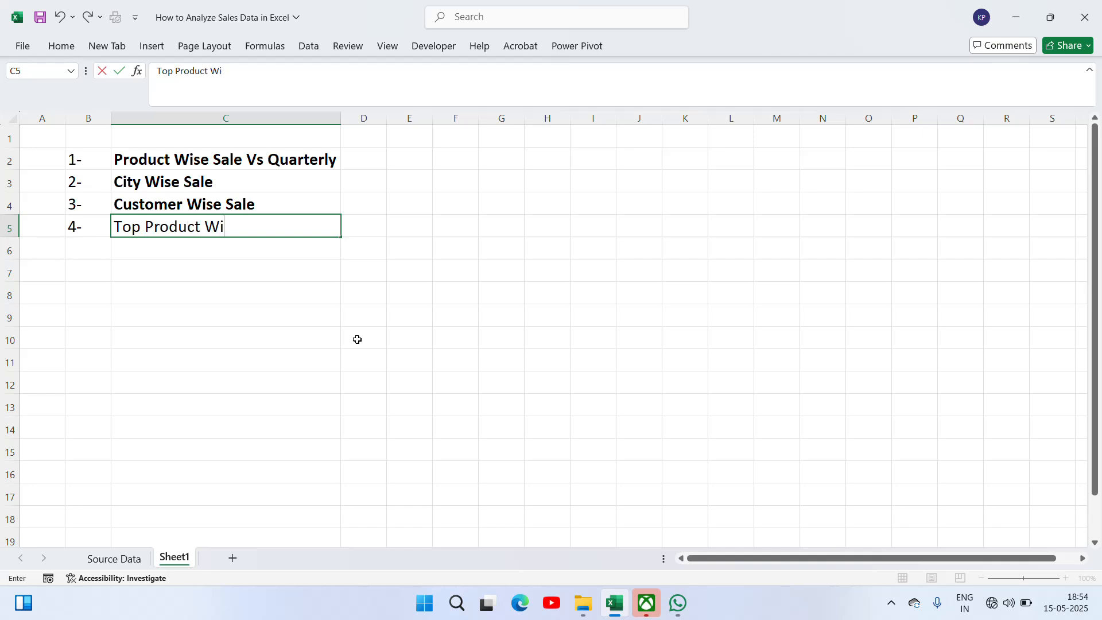
{"action": "type", "text": "se Sale"}
{"action": "key", "text": "ctrl+Return"}
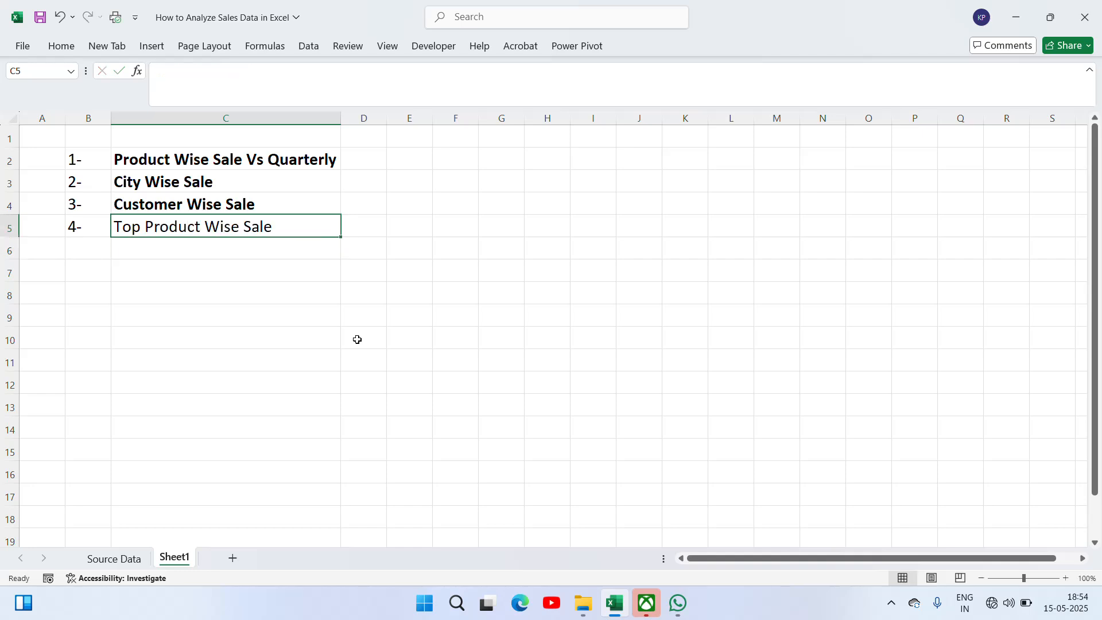
{"action": "key", "text": "ctrl+b"}
Enter the list number "5-" in cell B6.
{"action": "key", "text": "Return"}
{"action": "key", "text": "Left"}
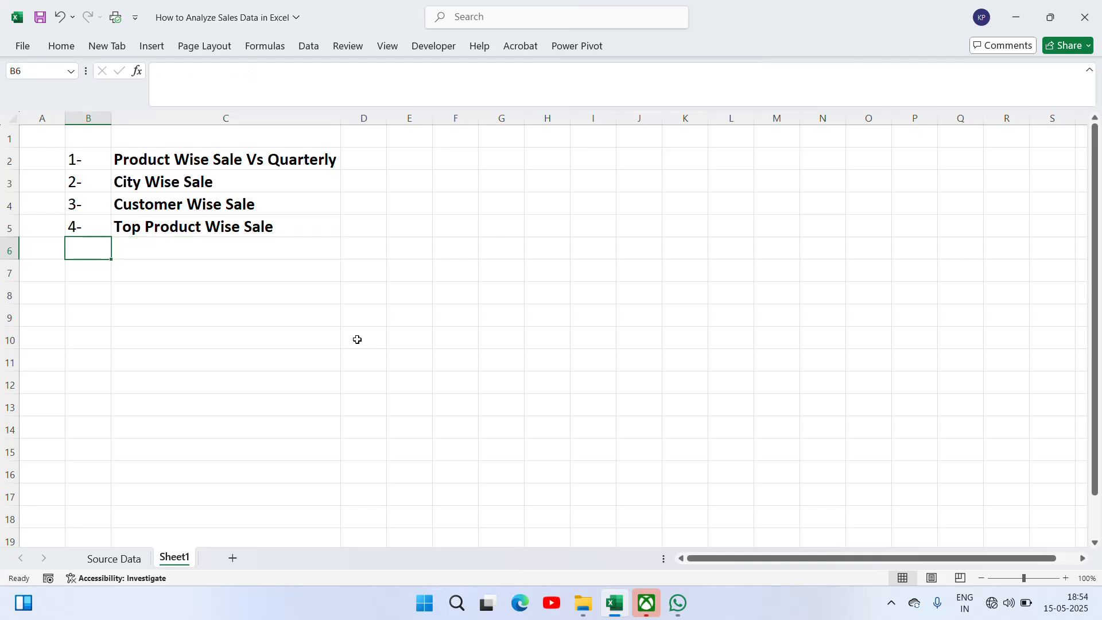
{"action": "type", "text": "5-"}
{"action": "key", "text": "Up"}
{"action": "key", "text": "Right"}
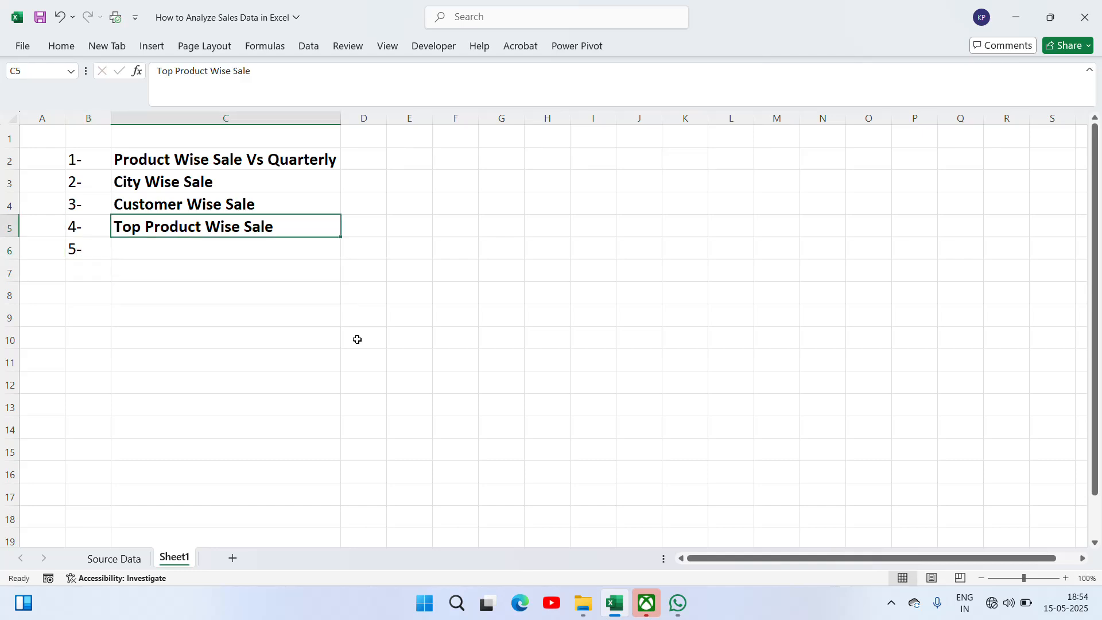
Enter "Bottom Product Wise Sale" in cell C6 and make it bold.
{"action": "key", "text": "Down"}
{"action": "type", "text": "Bo"}
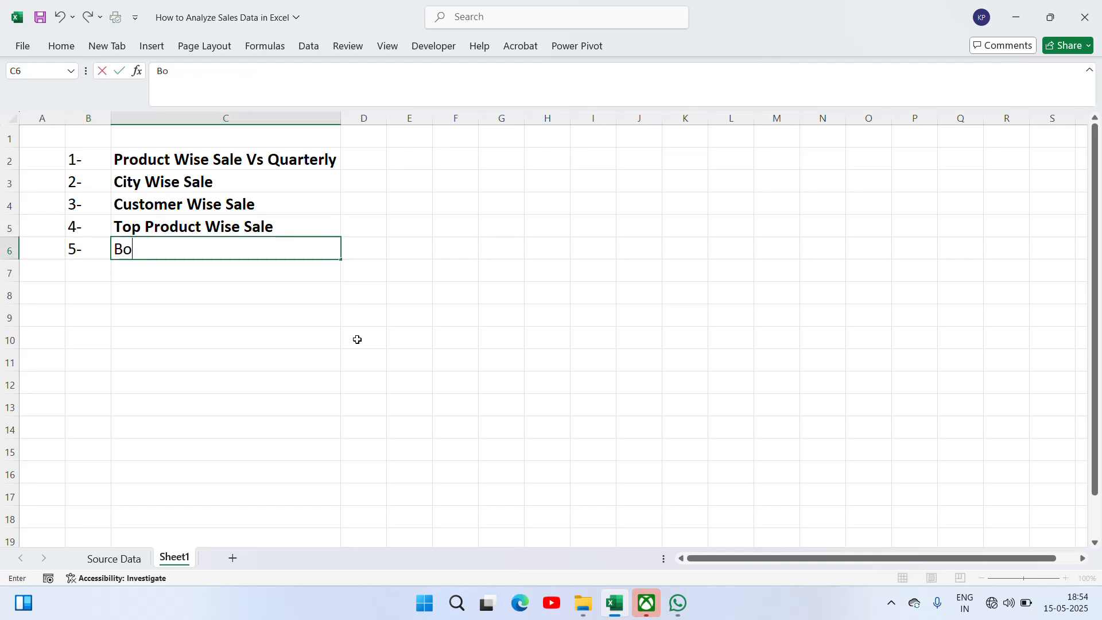
{"action": "type", "text": "ttom prdu"}
{"action": "key", "text": "BackSpace"}
{"action": "key", "text": "BackSpace"}
{"action": "key", "text": "BackSpace"}
{"action": "key", "text": "BackSpace"}
{"action": "key", "text": "BackSpace"}
{"action": "key", "text": "BackSpace"}
{"action": "type", "text": "Product"}
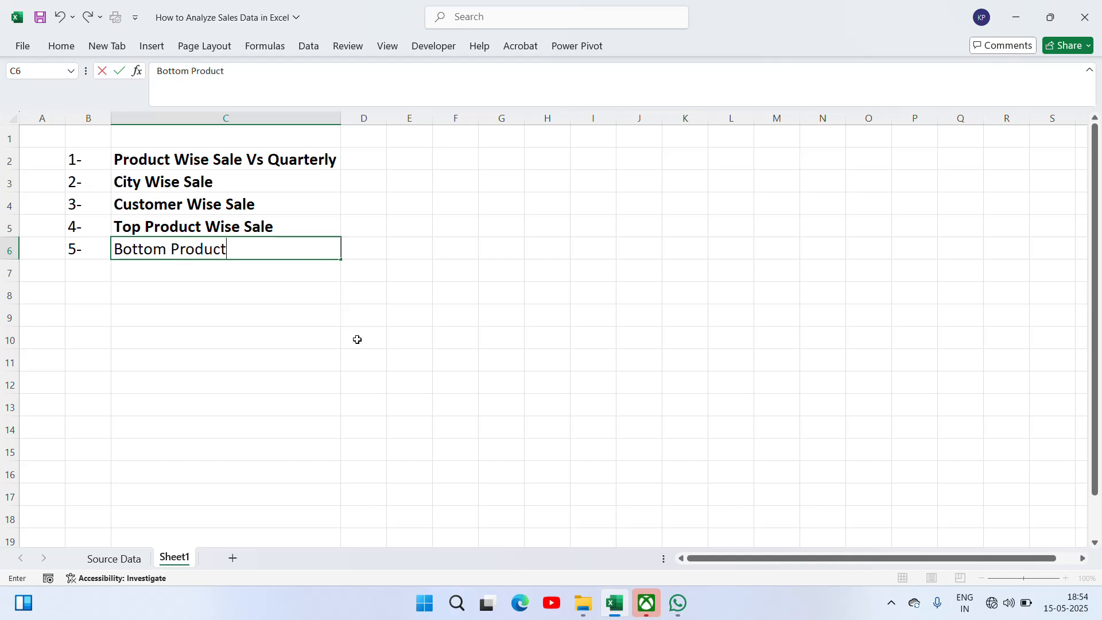
{"action": "type", "text": " Wise Sale"}
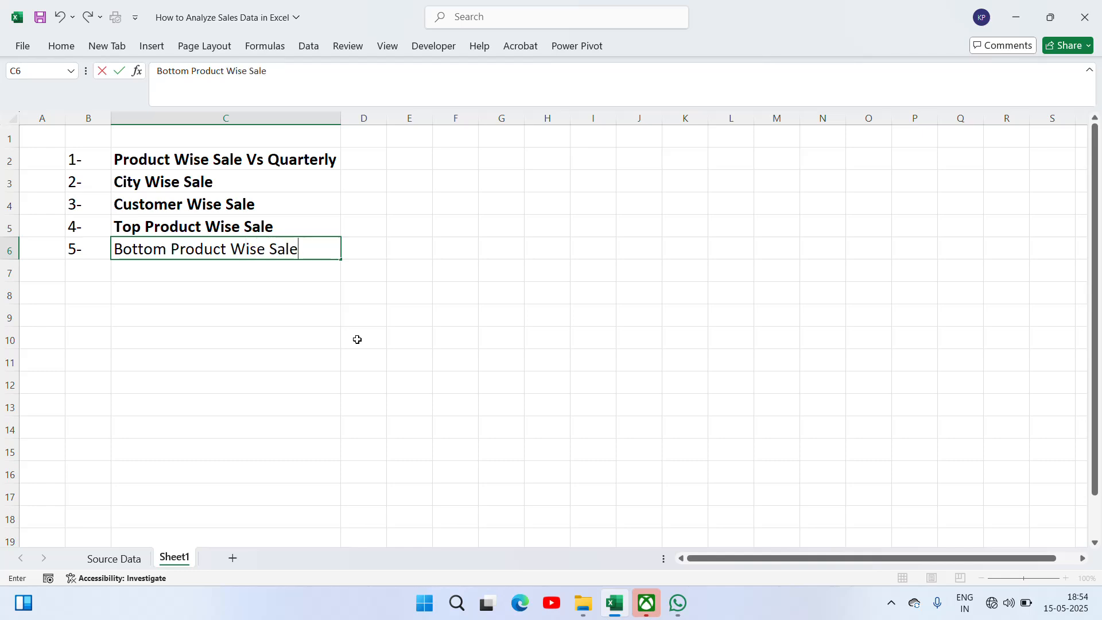
{"action": "key", "text": "ctrl+Return"}
{"action": "key", "text": "ctrl+b"}
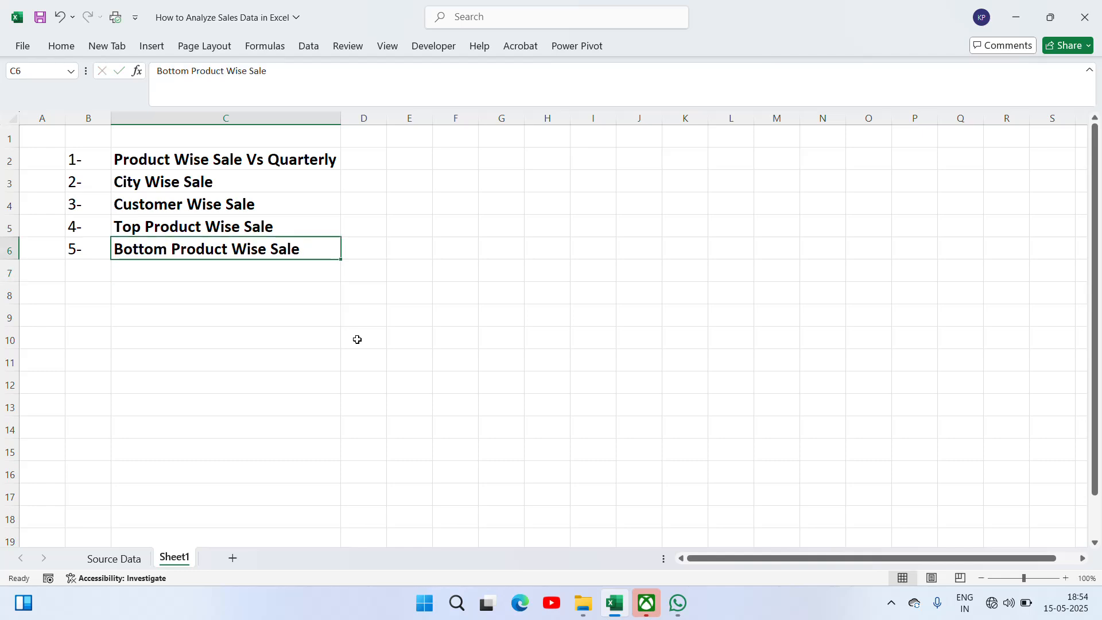
Change the text in cell C5 to "Top 5 Product Wise Sale".
{"action": "key", "text": "Up"}
{"action": "key", "text": "Down"}
{"action": "key", "text": "Up"}
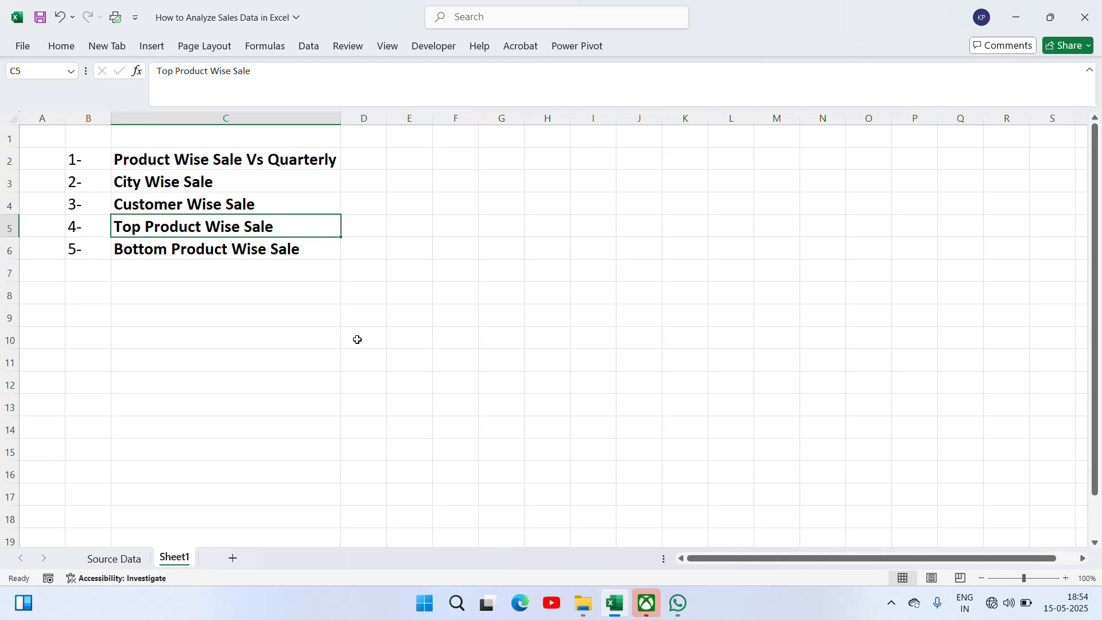
{"action": "key", "text": "F2"}
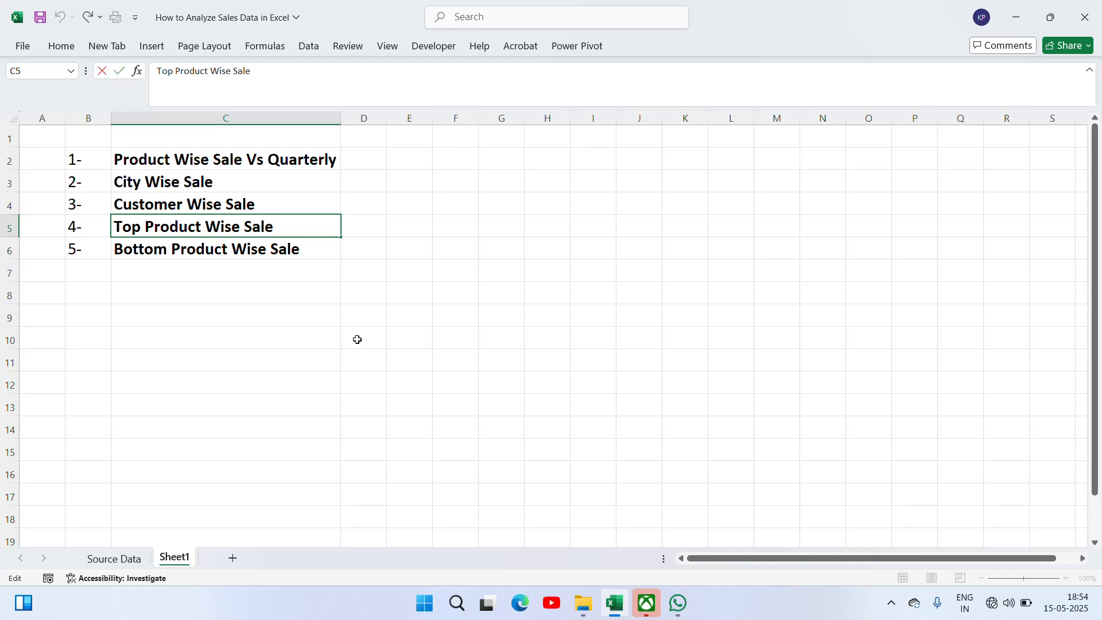
{"action": "type", "text": "5"}
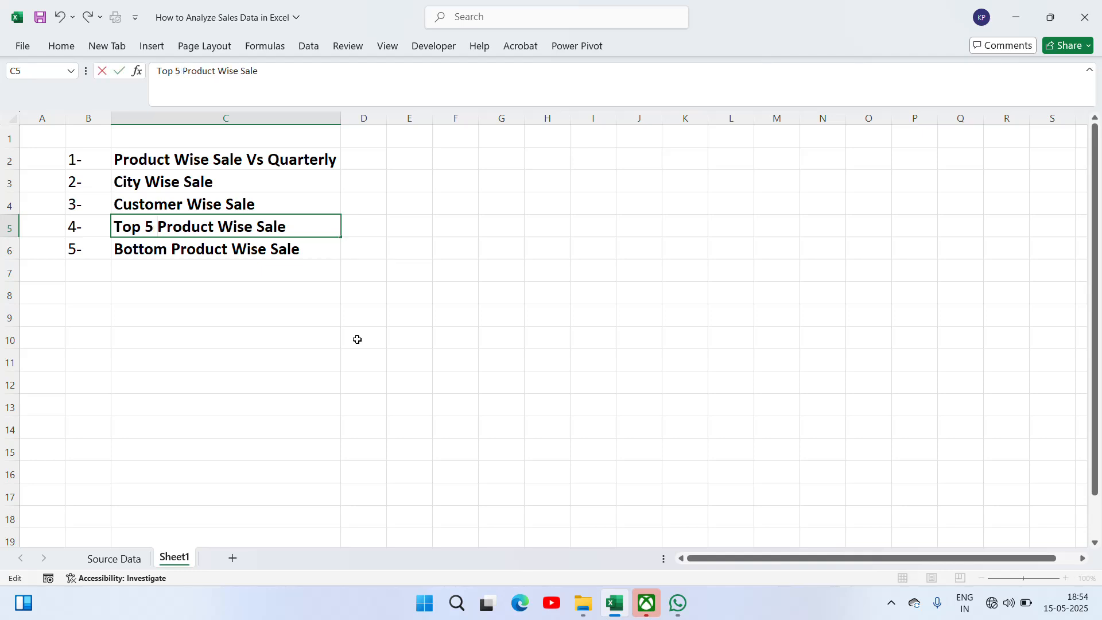
{"action": "key", "text": "Return"}
Change the text in cell C6 to "Bottom 5 Product Wise Sale".
{"action": "key", "text": "F2"}
{"action": "key", "text": "ctrl+Left"}
{"action": "key", "text": "ctrl+Left"}
{"action": "key", "text": "ctrl+Left"}
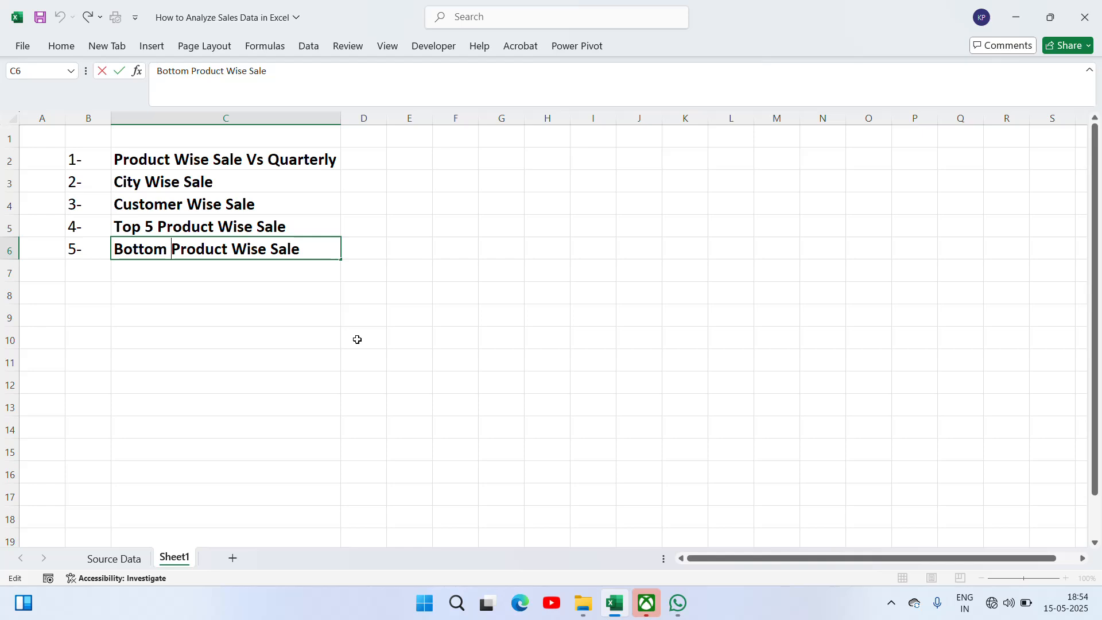
{"action": "type", "text": "5"}
{"action": "key", "text": "Return"}
{"action": "key", "text": "Up"}
{"action": "key", "text": "Up"}
{"action": "key", "text": "Up"}
{"action": "key", "text": "Up"}
{"action": "key", "text": "Up"}
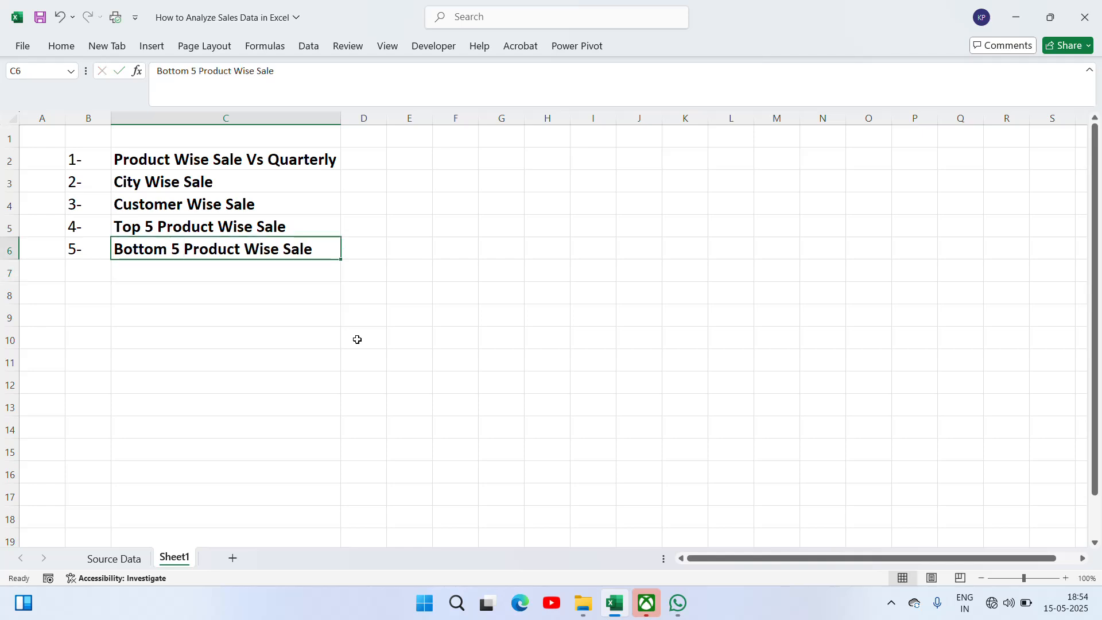
{"action": "key", "text": "Left"}
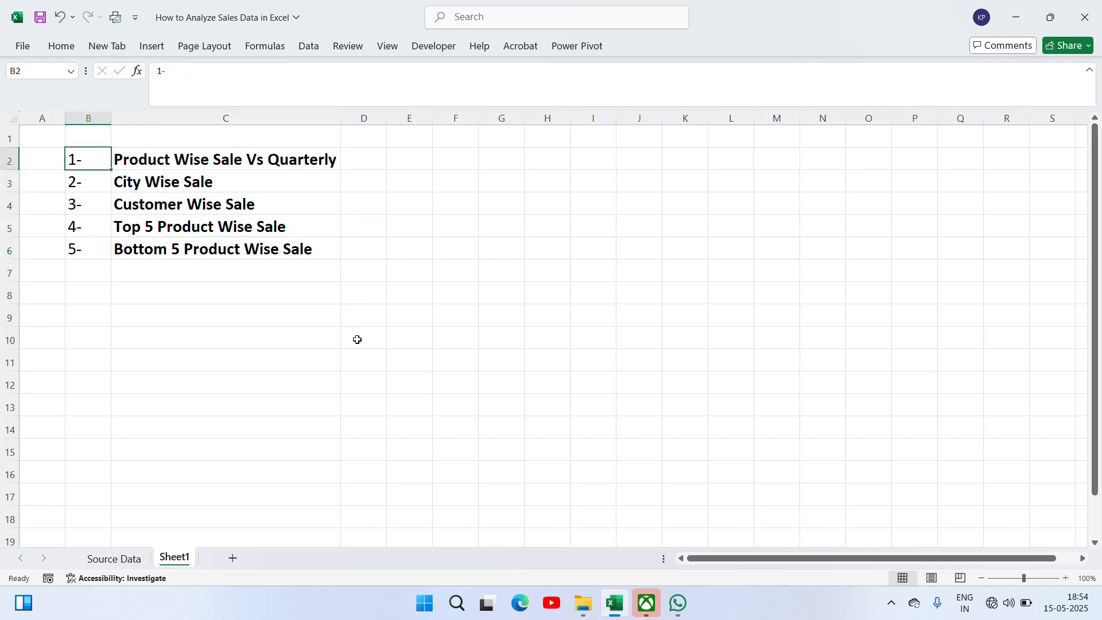
Review the Product, City and Customer columns on the Source Data sheet.
{"action": "left_click", "coordinate": [115, 559]}
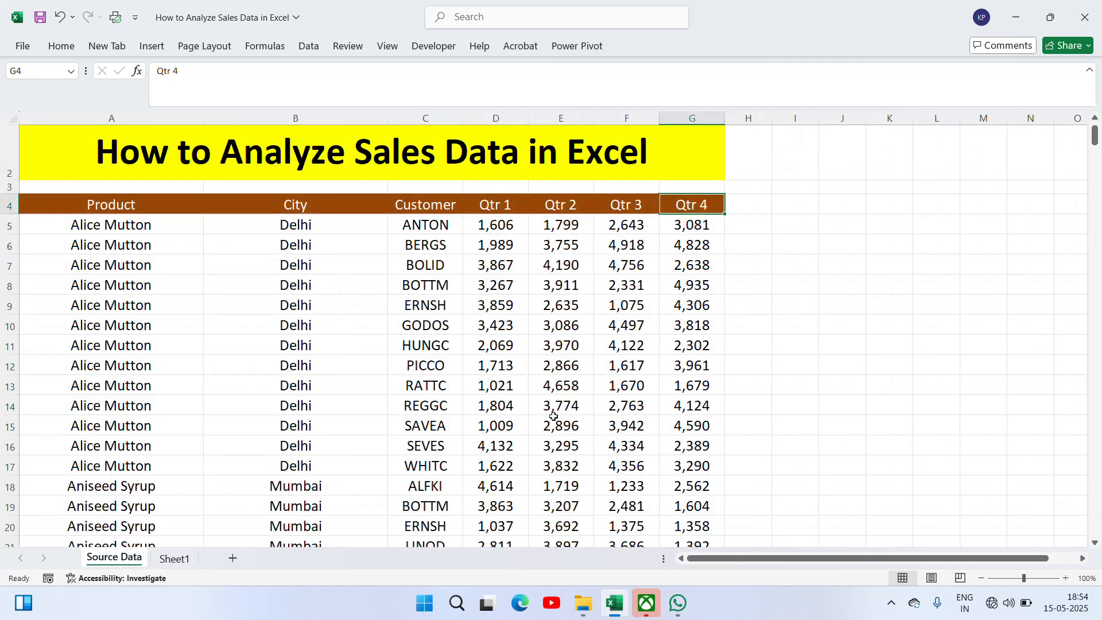
{"action": "left_click", "coordinate": [409, 277]}
{"action": "key", "text": "Left"}
{"action": "key", "text": "Left"}
{"action": "key", "text": "Up"}
{"action": "key", "text": "Up"}
{"action": "key", "text": "Up"}
{"action": "key", "text": "Up"}
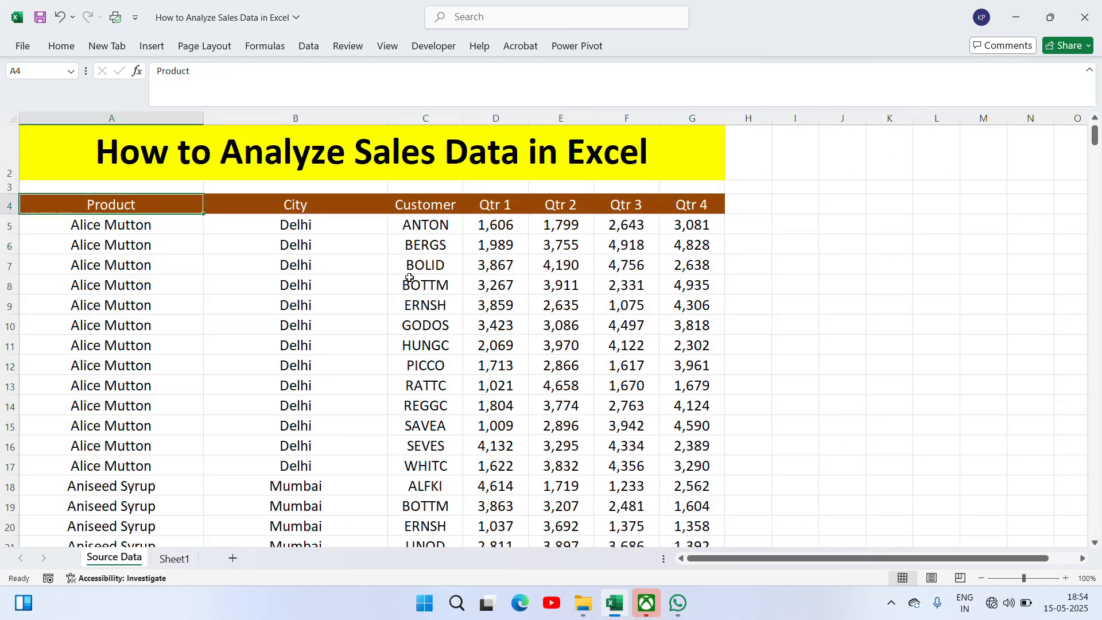
{"action": "key", "text": "Right"}
{"action": "key", "text": "Right"}
{"action": "key", "text": "Down"}
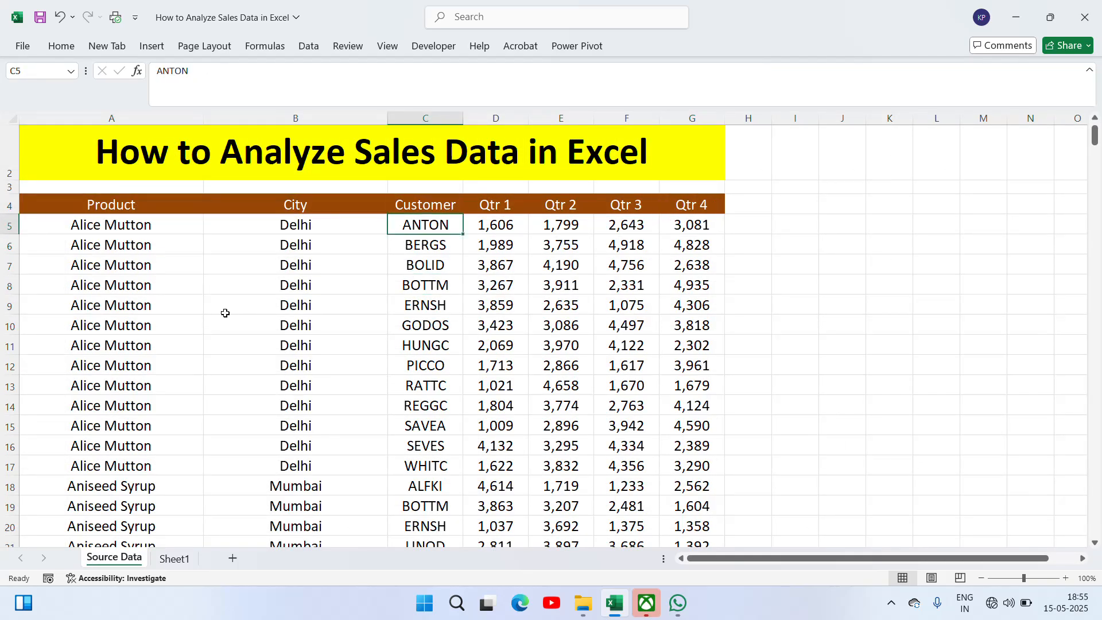
{"action": "left_click", "coordinate": [108, 221]}
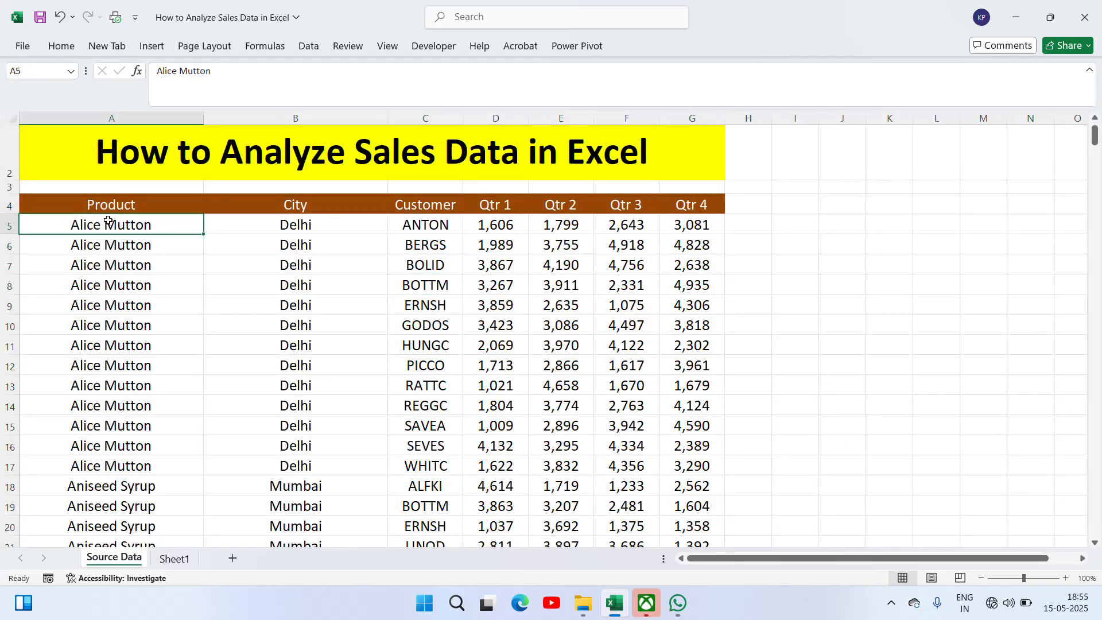
Check how far the Source Data records extend down the Product column and return to the first record.
{"action": "left_click", "coordinate": [492, 242]}
{"action": "key", "text": "Up"}
{"action": "key", "text": "Left"}
{"action": "key", "text": "Left"}
{"action": "key", "text": "Left"}
{"action": "key", "text": "ctrl+Down"}
{"action": "key", "text": "Down"}
{"action": "key", "text": "Down"}
{"action": "key", "text": "Up"}
{"action": "key", "text": "Up"}
{"action": "key", "text": "Up"}
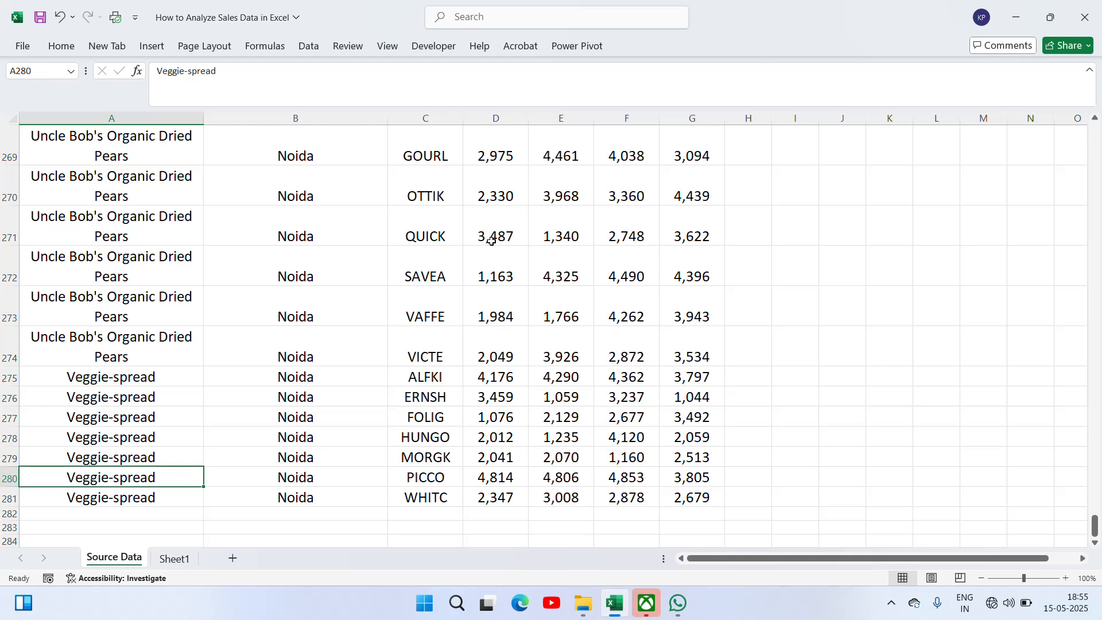
{"action": "key", "text": "ctrl+Up"}
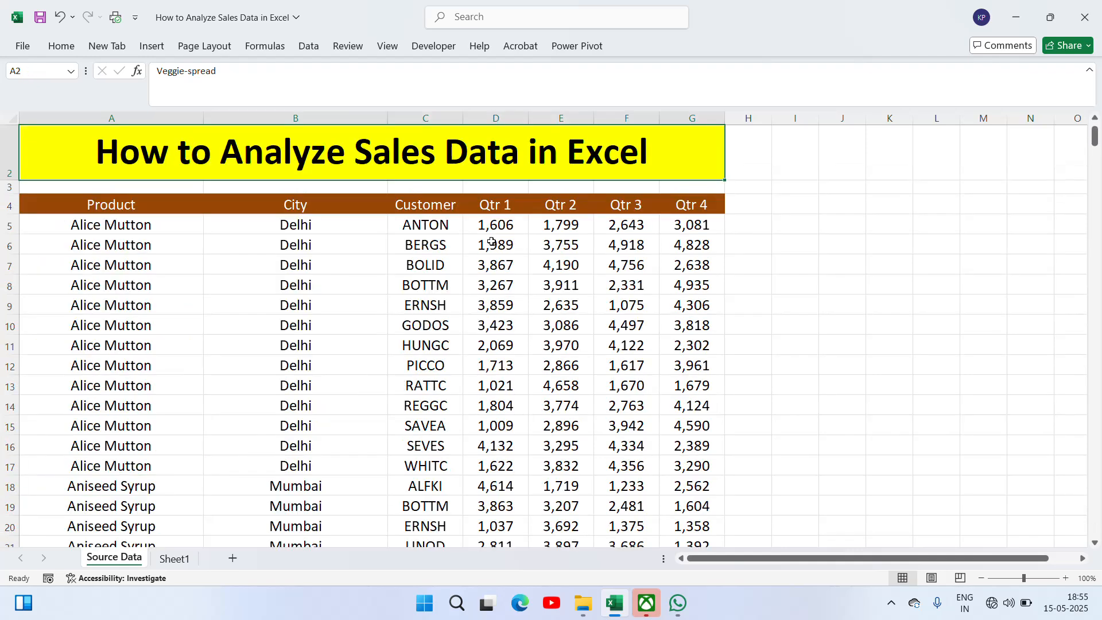
{"action": "key", "text": "ctrl+Up"}
{"action": "key", "text": "Down"}
{"action": "key", "text": "Down"}
{"action": "key", "text": "Down"}
{"action": "key", "text": "Right"}
{"action": "key", "text": "Right"}
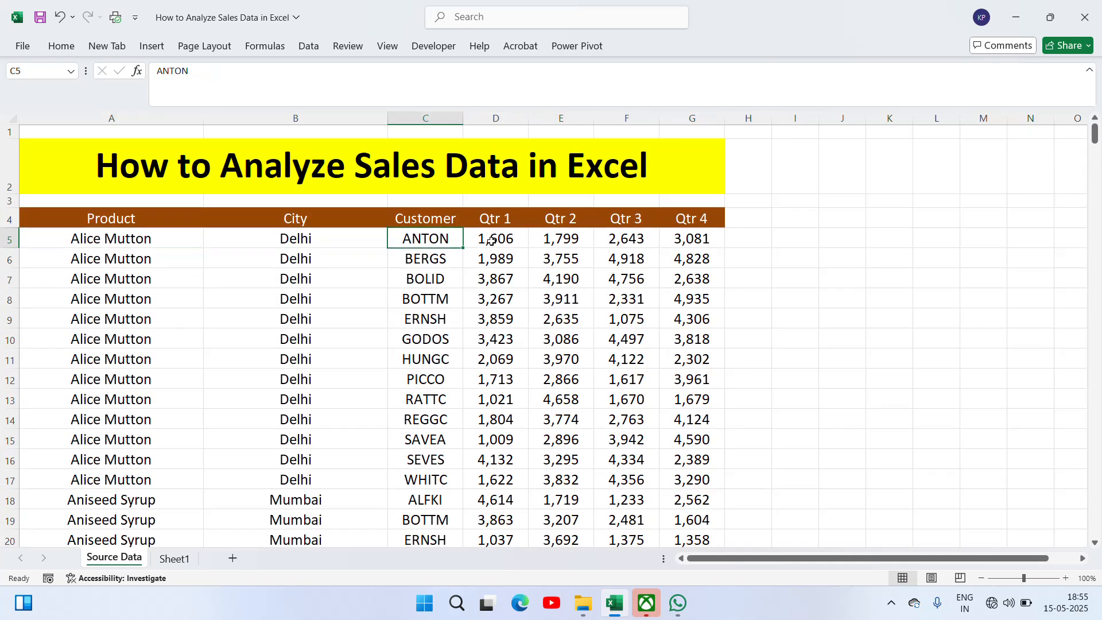
{"action": "key", "text": "Left"}
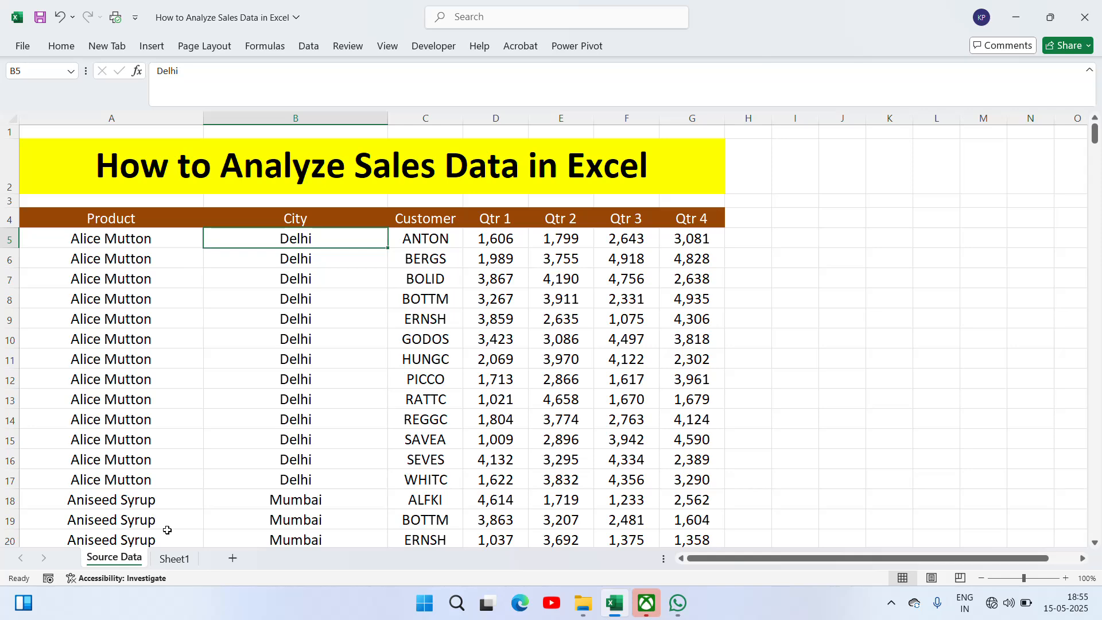
Compare the analysis list on Sheet1 with the columns of the Source Data sheet.
{"action": "left_click", "coordinate": [174, 559]}
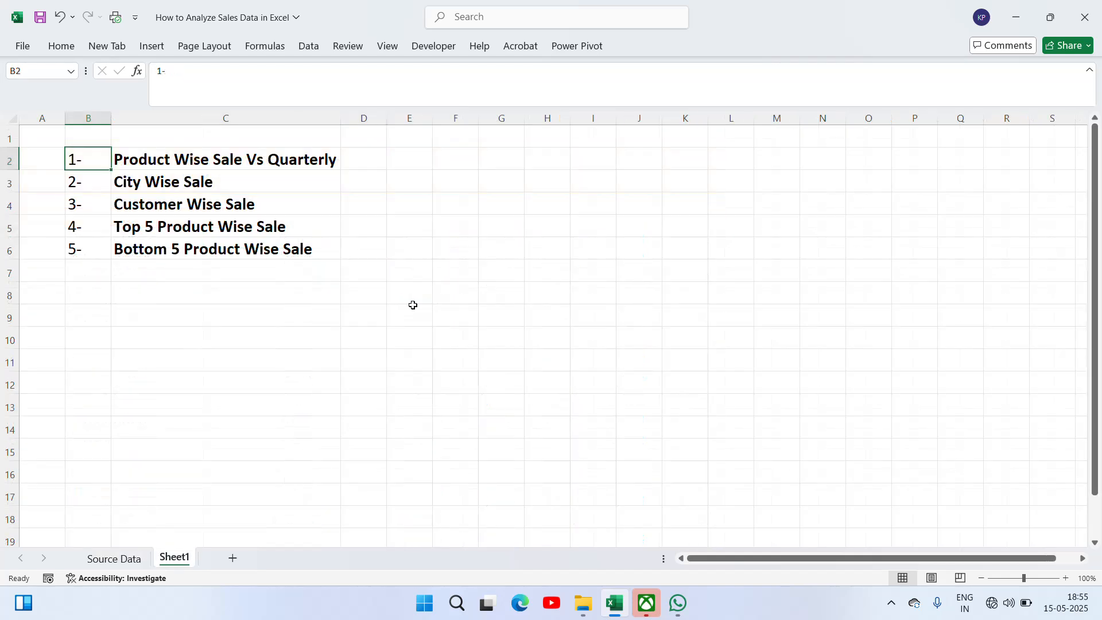
{"action": "left_click", "coordinate": [109, 567]}
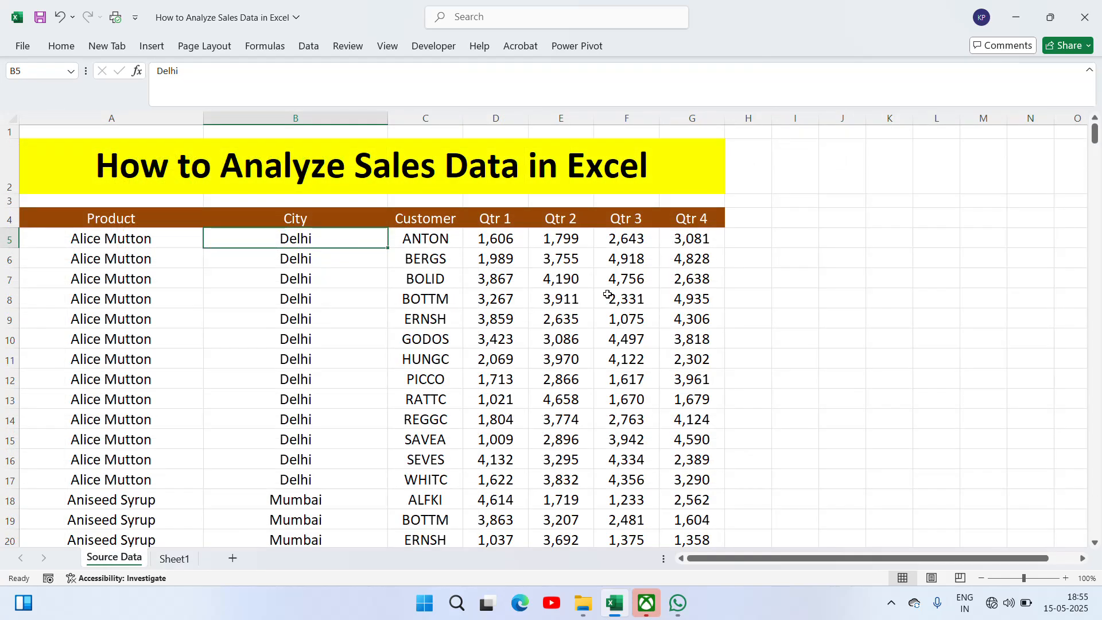
{"action": "left_click", "coordinate": [181, 557]}
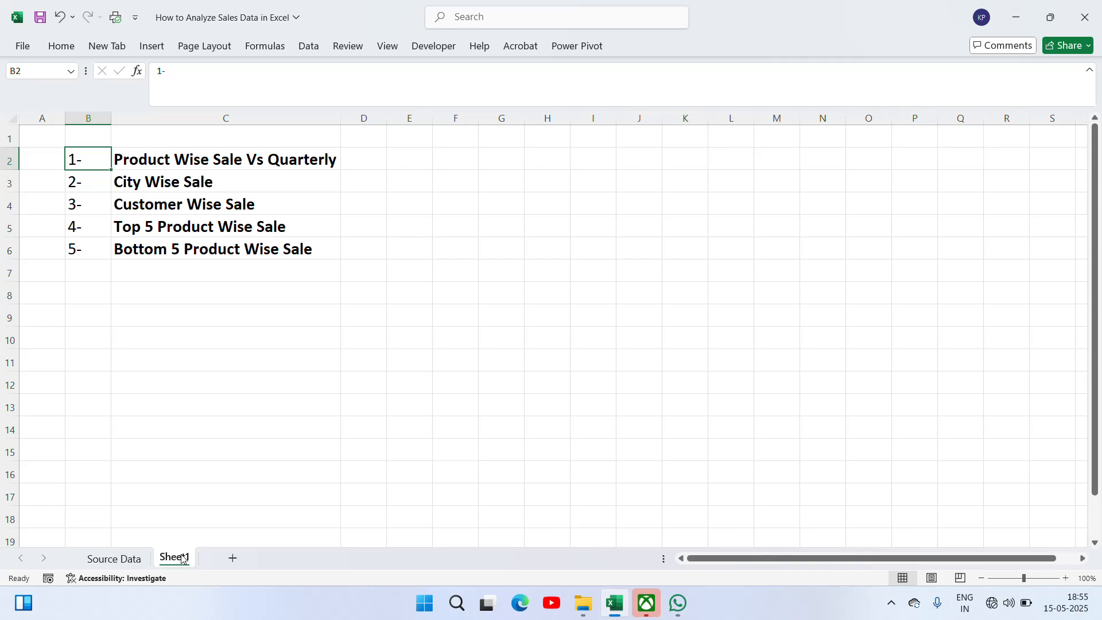
{"action": "key", "text": "Right"}
{"action": "key", "text": "Right"}
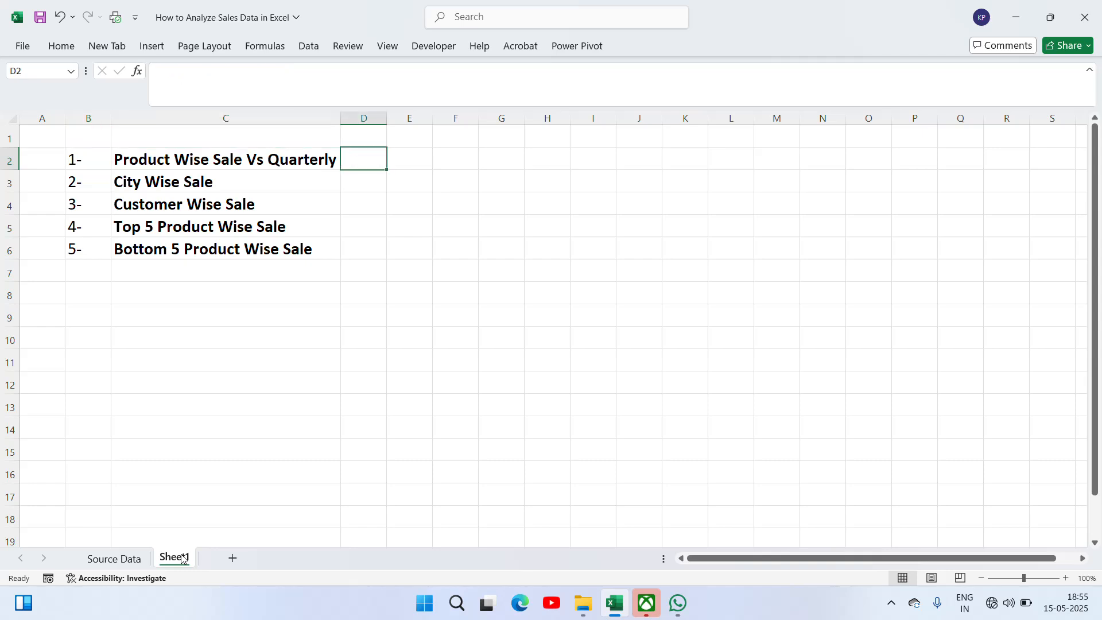
{"action": "key", "text": "Right"}
{"action": "key", "text": "Right"}
{"action": "key", "text": "Left"}
{"action": "key", "text": "Left"}
{"action": "key", "text": "Left"}
{"action": "key", "text": "Left"}
{"action": "key", "text": "Left"}
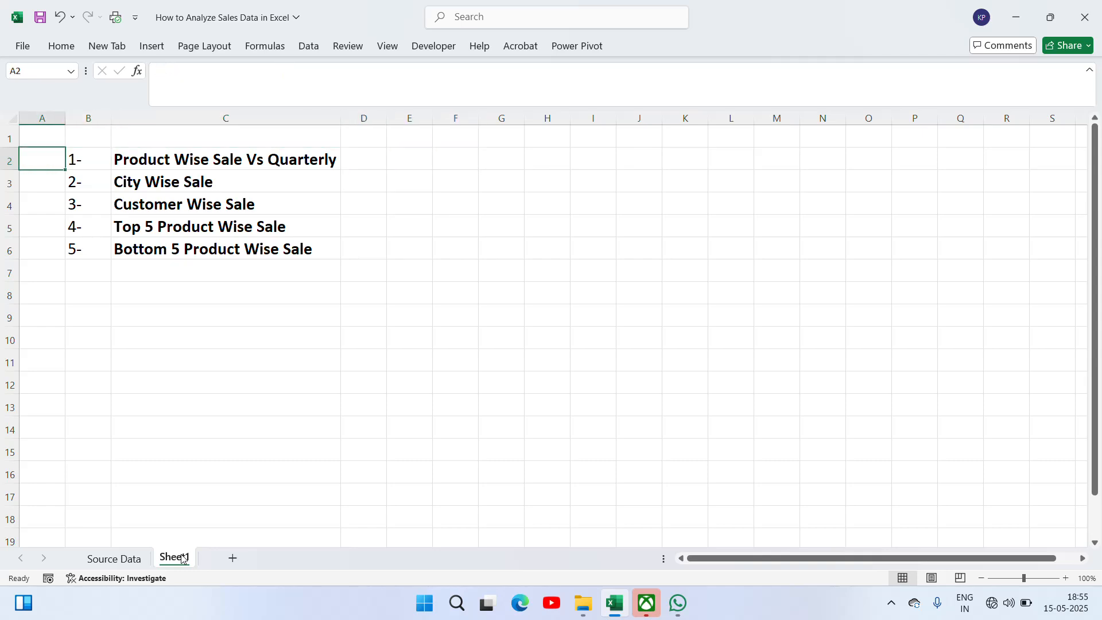
Enter the list number "6-" in cell B7 of Sheet1.
{"action": "key", "text": "Right"}
{"action": "key", "text": "Down"}
{"action": "key", "text": "Down"}
{"action": "key", "text": "Down"}
{"action": "key", "text": "Down"}
{"action": "key", "text": "Down"}
{"action": "type", "text": "6"}
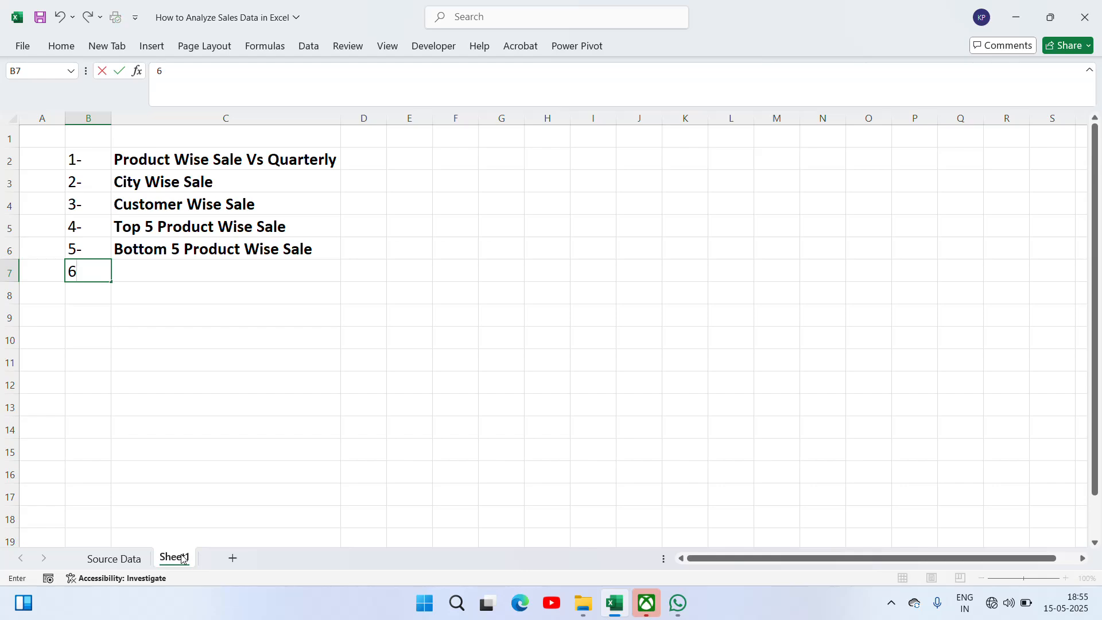
{"action": "key", "text": "Right"}
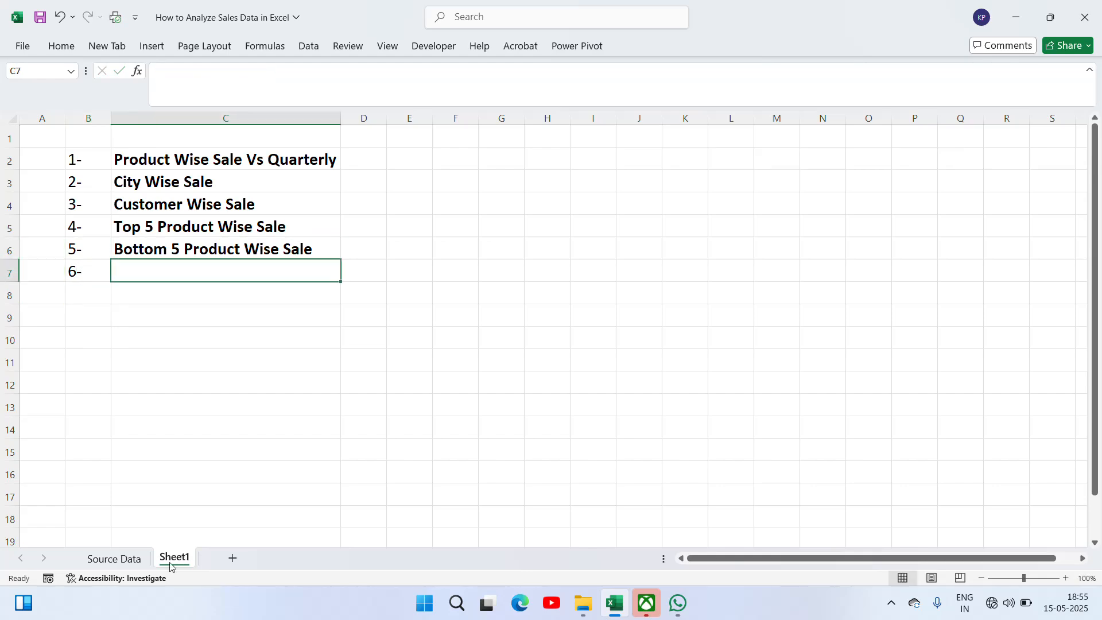
Examine the product entries in column A of Source Data down to the last record.
{"action": "left_click", "coordinate": [113, 558]}
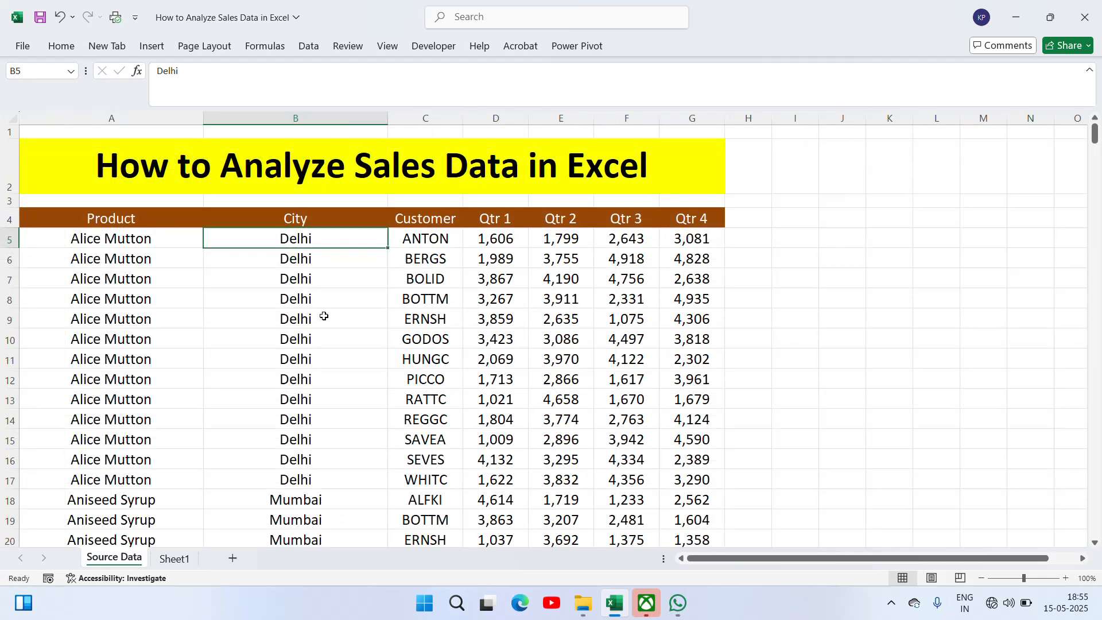
{"action": "left_click", "coordinate": [123, 260]}
{"action": "key", "text": "ctrl+shift+Down"}
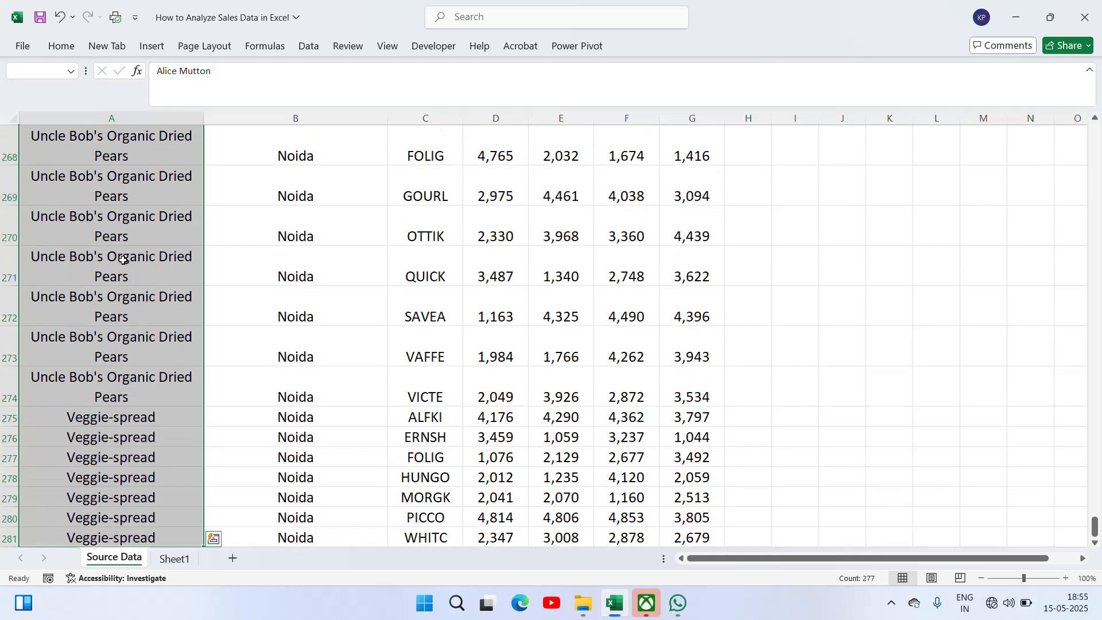
{"action": "key", "text": "ctrl+Up"}
{"action": "key", "text": "Down"}
{"action": "key", "text": "Down"}
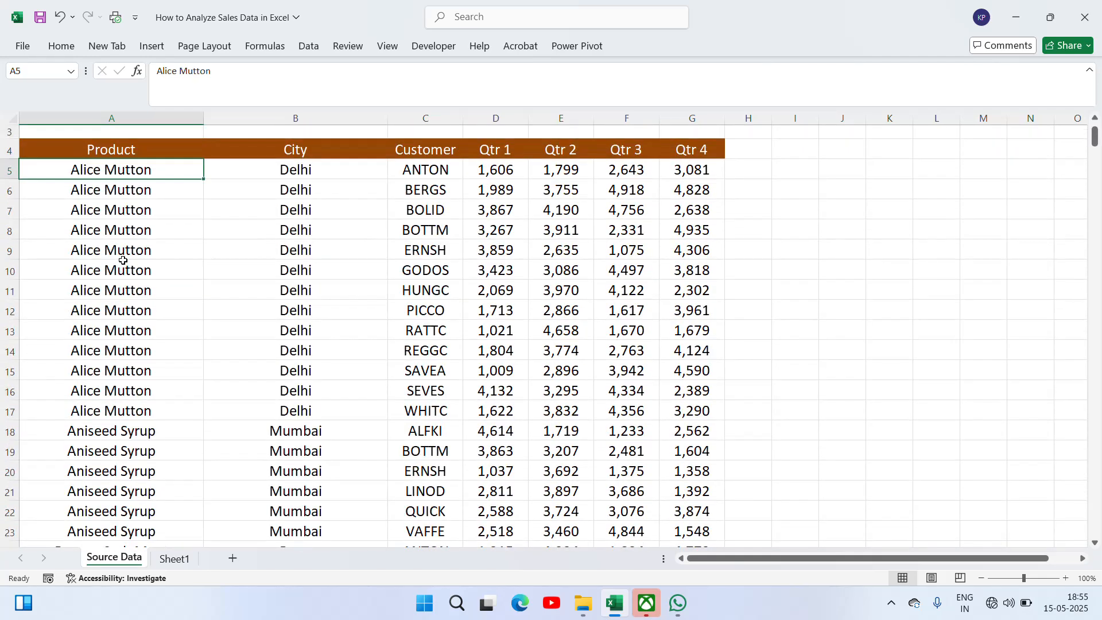
Remove row 7 with the extra list number "6-" from Sheet1.
{"action": "left_click", "coordinate": [182, 563]}
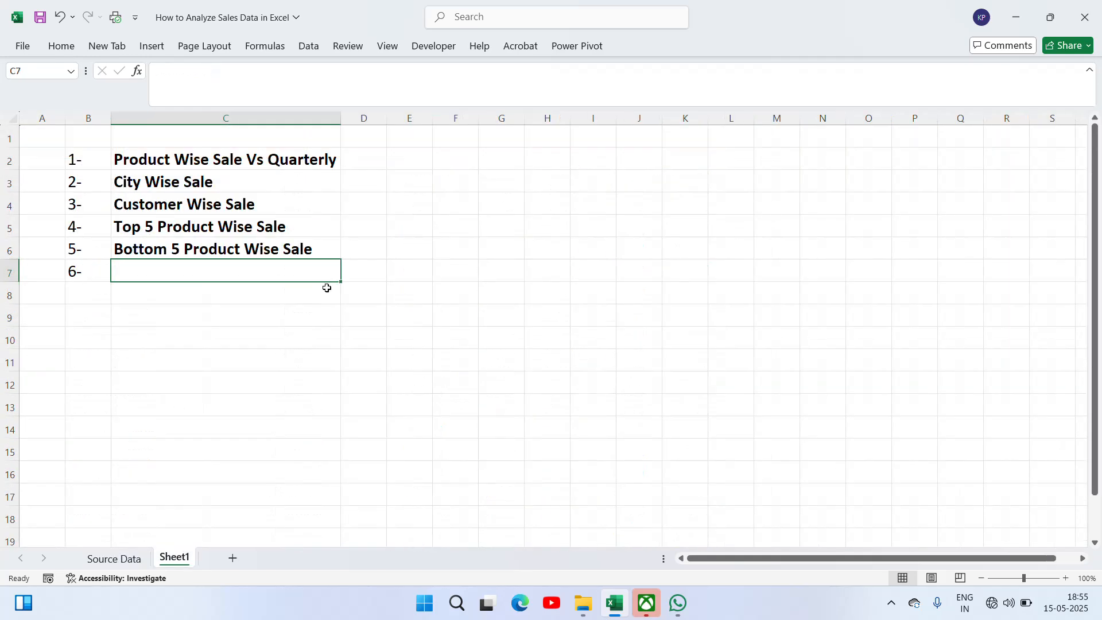
{"action": "left_click", "coordinate": [23, 270]}
{"action": "left_click", "coordinate": [13, 270]}
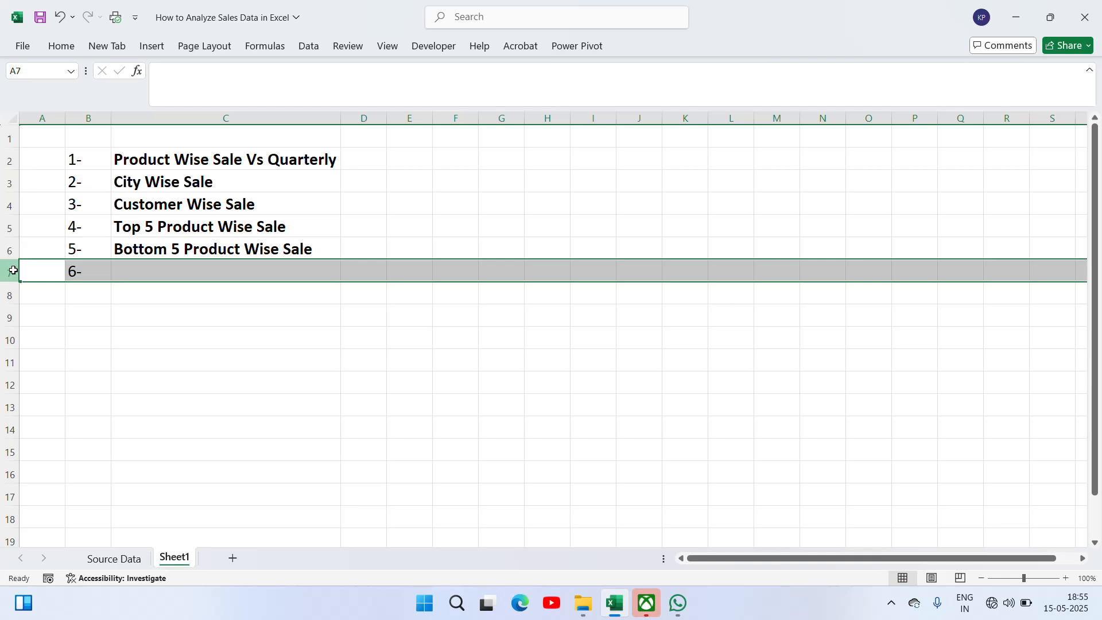
Enter "Task" in cell D1 as a heading beside the analysis list on Sheet1.
{"action": "left_click", "coordinate": [371, 161]}
{"action": "key", "text": "Left"}
{"action": "key", "text": "Left"}
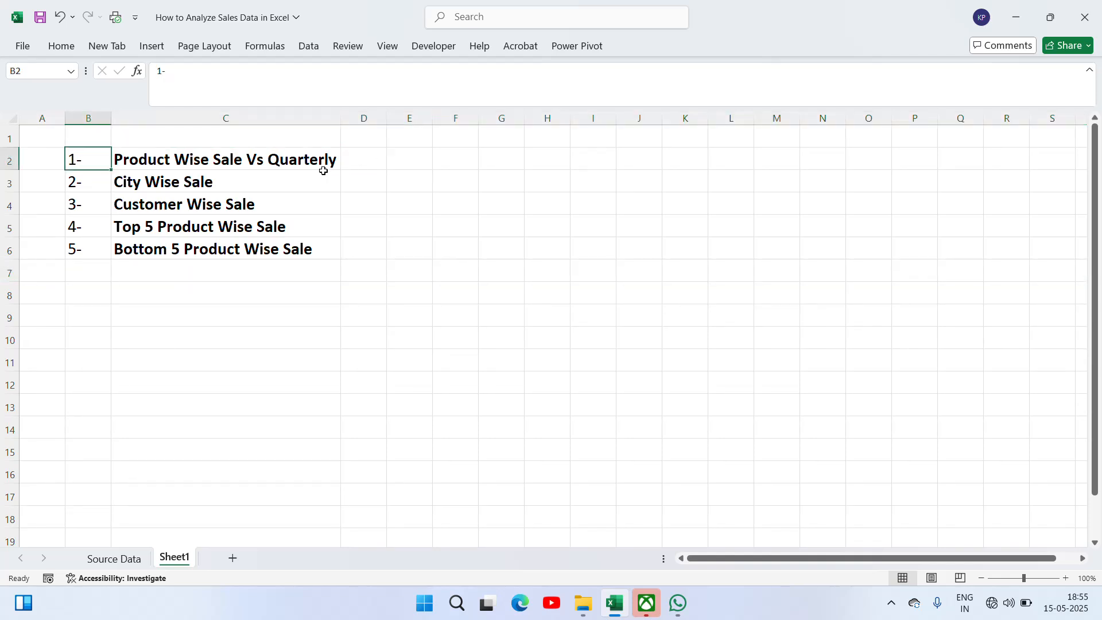
{"action": "left_click", "coordinate": [279, 155]}
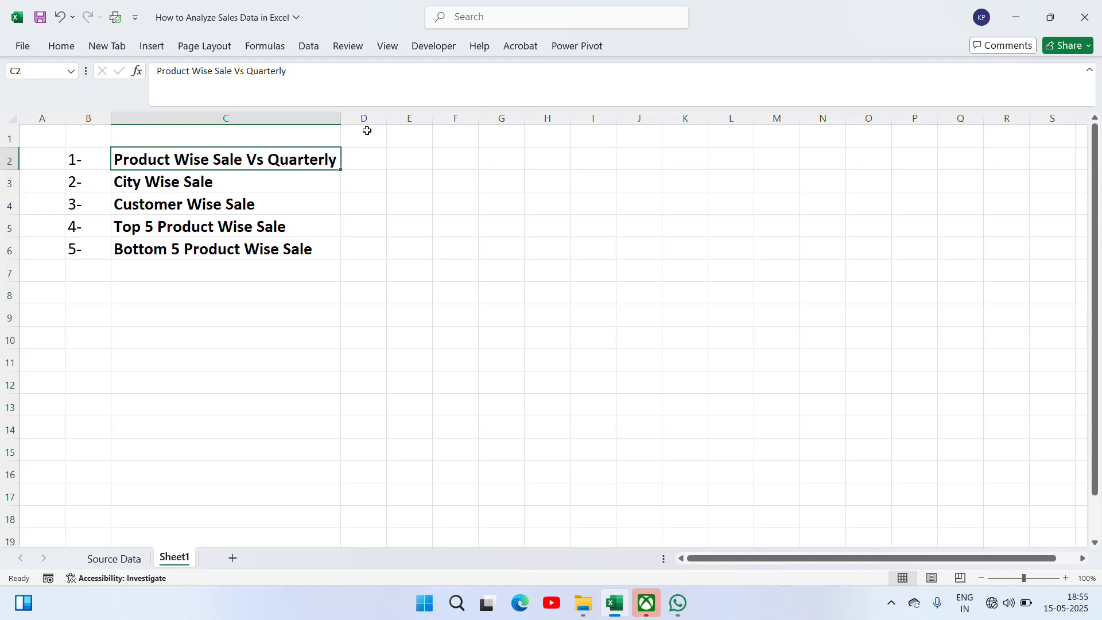
{"action": "left_click", "coordinate": [362, 160]}
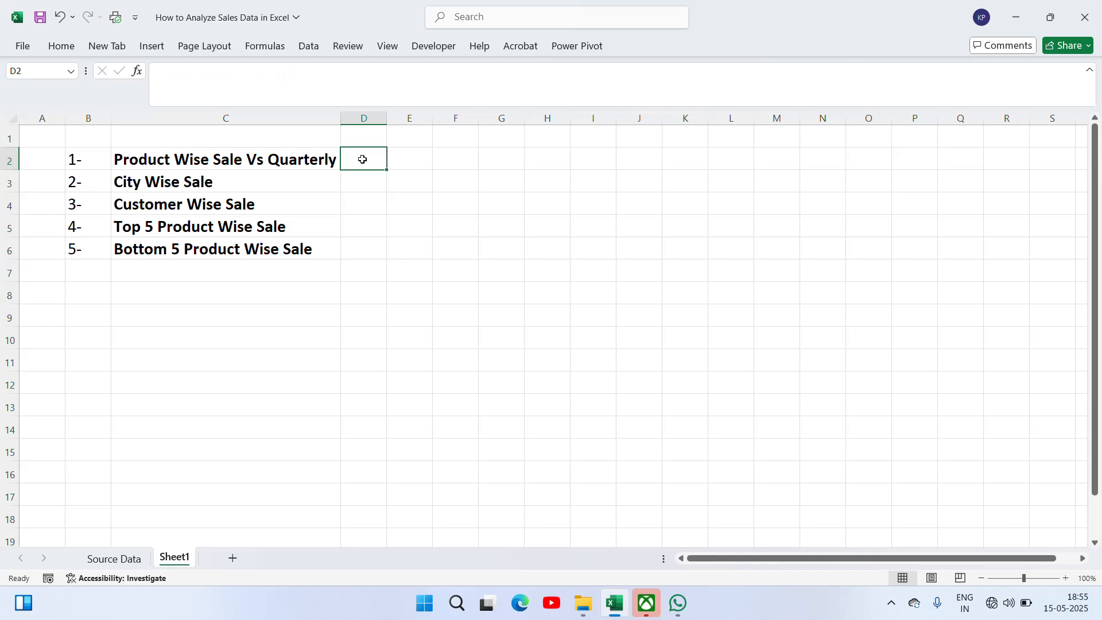
{"action": "key", "text": "Up"}
{"action": "key", "text": "Down"}
{"action": "key", "text": "Up"}
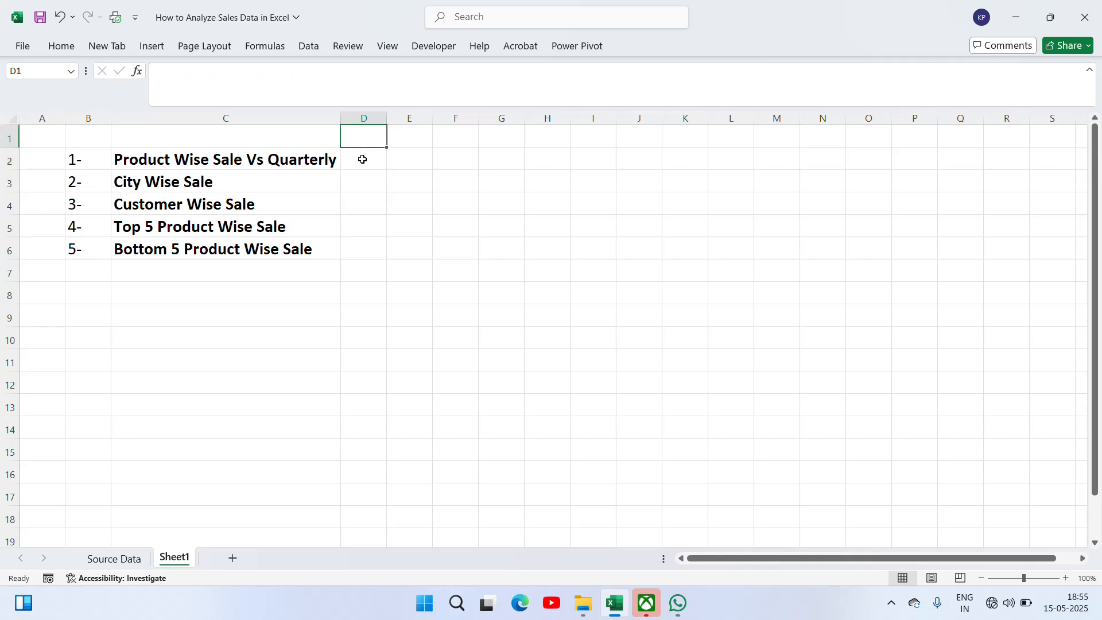
{"action": "type", "text": "Task"}
{"action": "key", "text": "Return"}
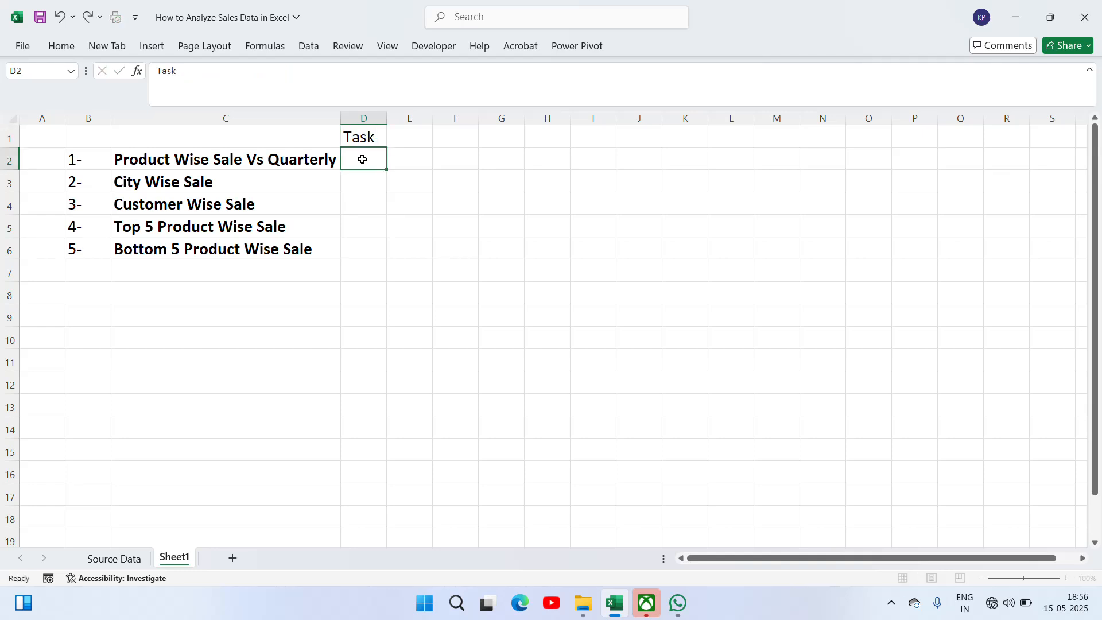
Move the "Task" heading from D1 to C1 on Sheet1 and enter "Status" as the heading in D1.
{"action": "key", "text": "Up"}
{"action": "key", "text": "ctrl+x"}
{"action": "key", "text": "Left"}
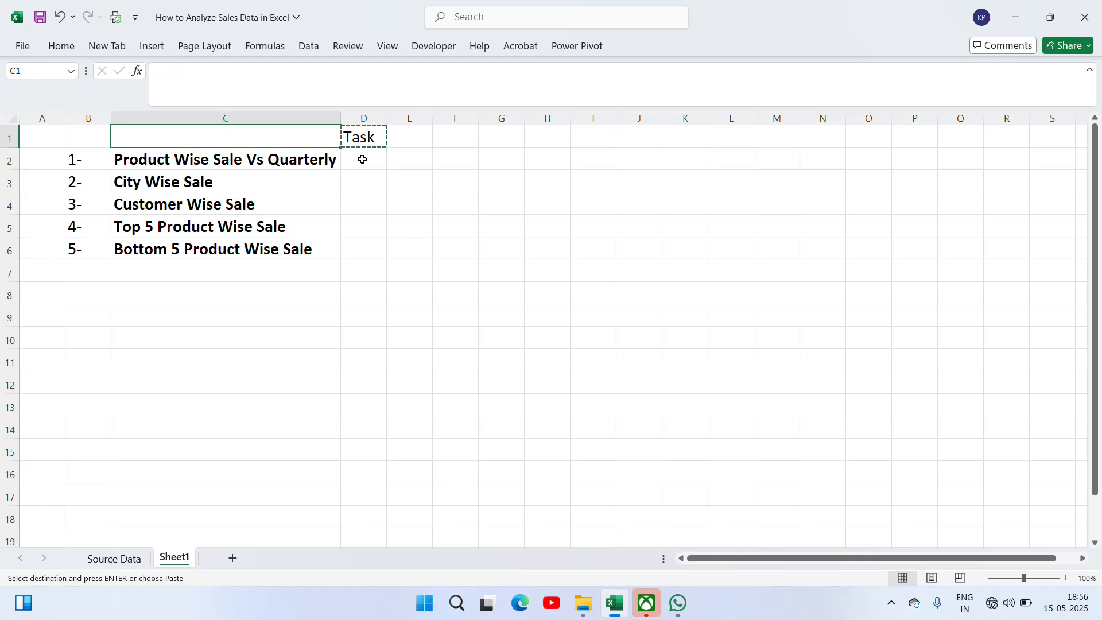
{"action": "key", "text": "ctrl+v"}
{"action": "key", "text": "Right"}
{"action": "type", "text": "S"}
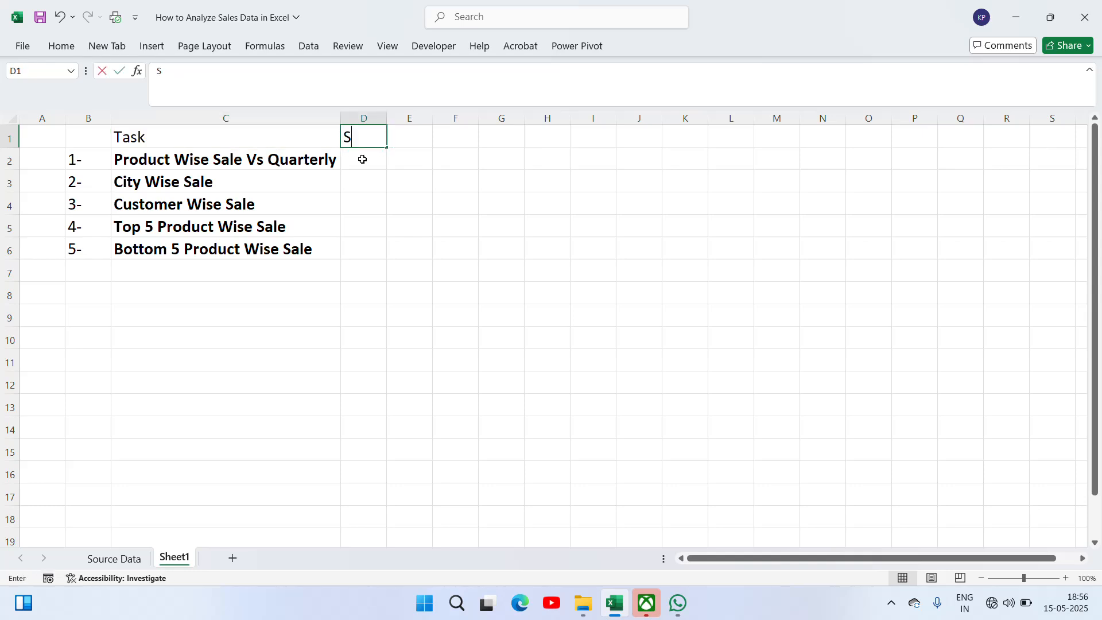
{"action": "type", "text": "tqtus"}
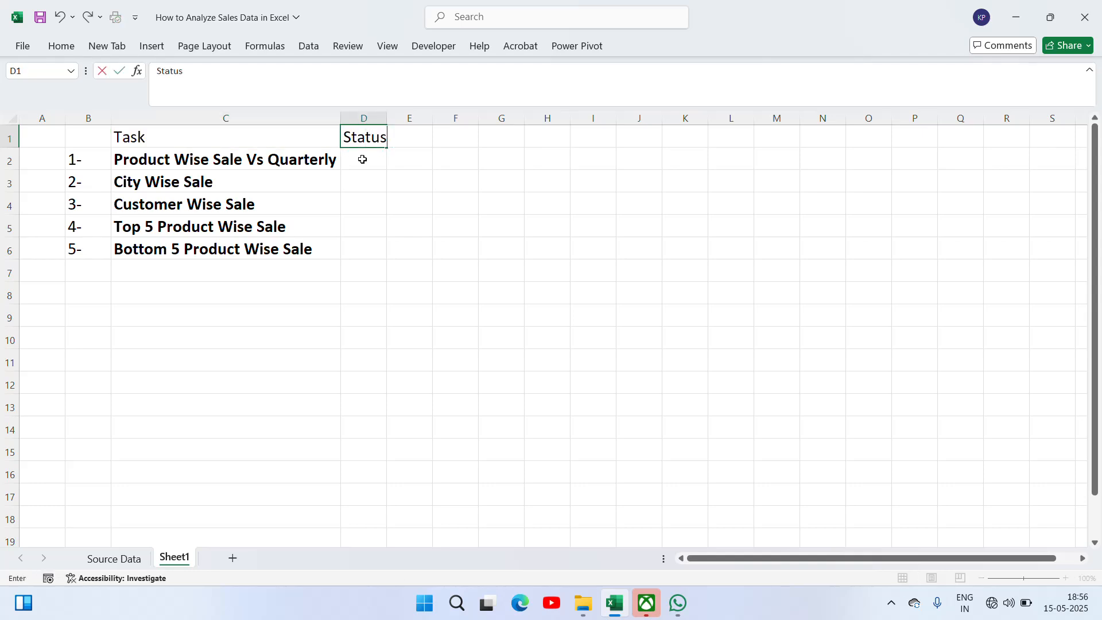
{"action": "key", "text": "ctrl+Return"}
Make the "Task" and "Status" headings in C1:D1 bold.
{"action": "key", "text": "shift+Left"}
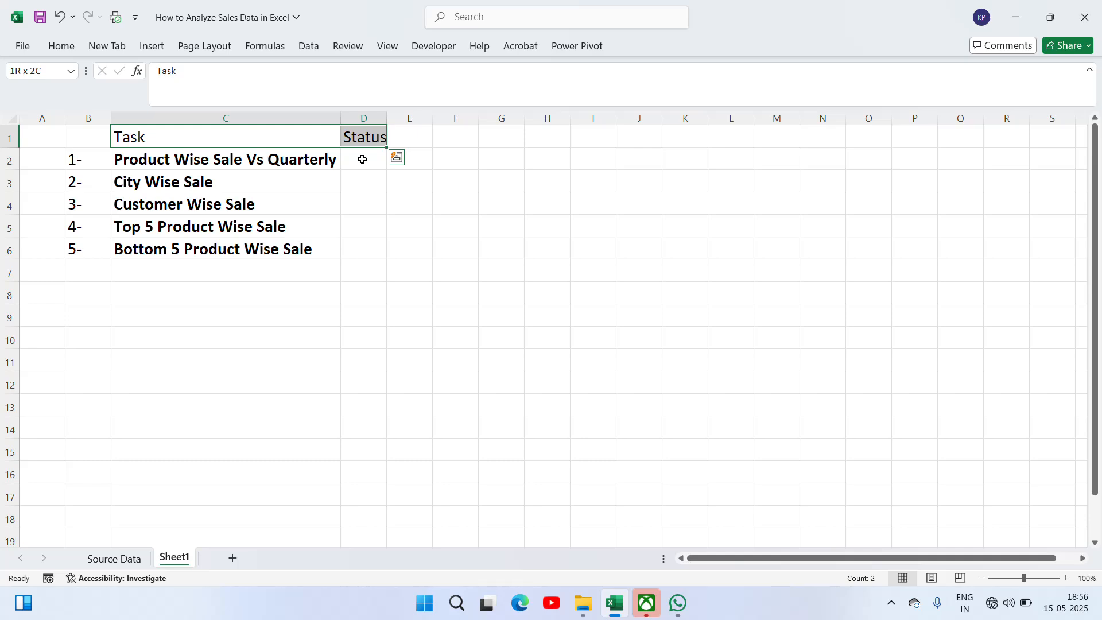
{"action": "key", "text": "ctrl+b"}
{"action": "key", "text": "Down"}
{"action": "key", "text": "Right"}
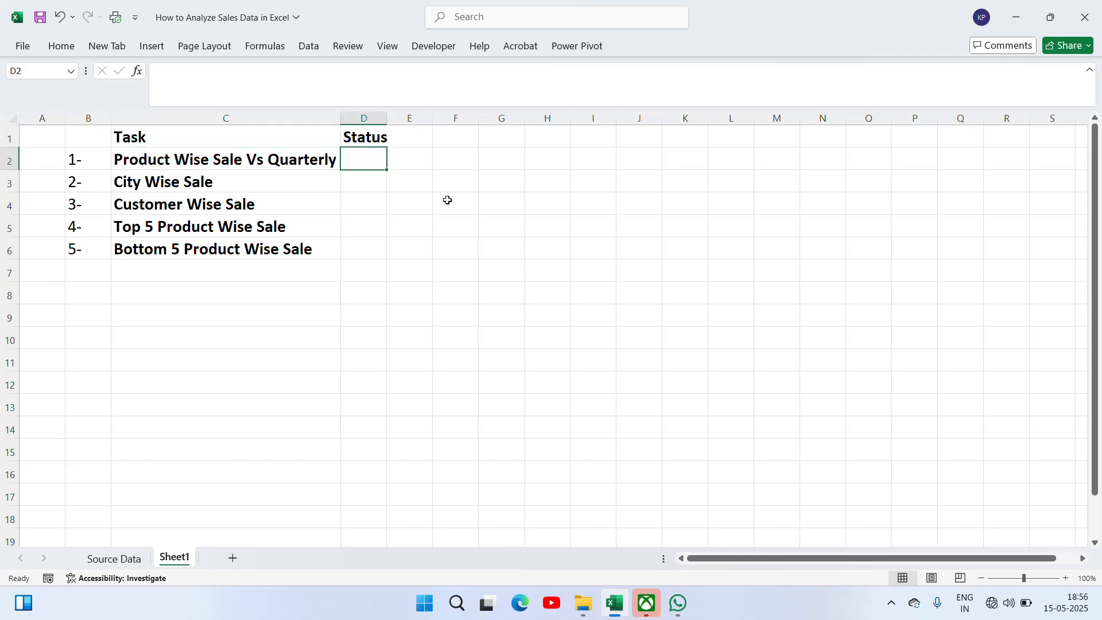
Create a PivotTable on a new worksheet from the range A4:G281 of Source Data.
{"action": "left_click", "coordinate": [114, 558]}
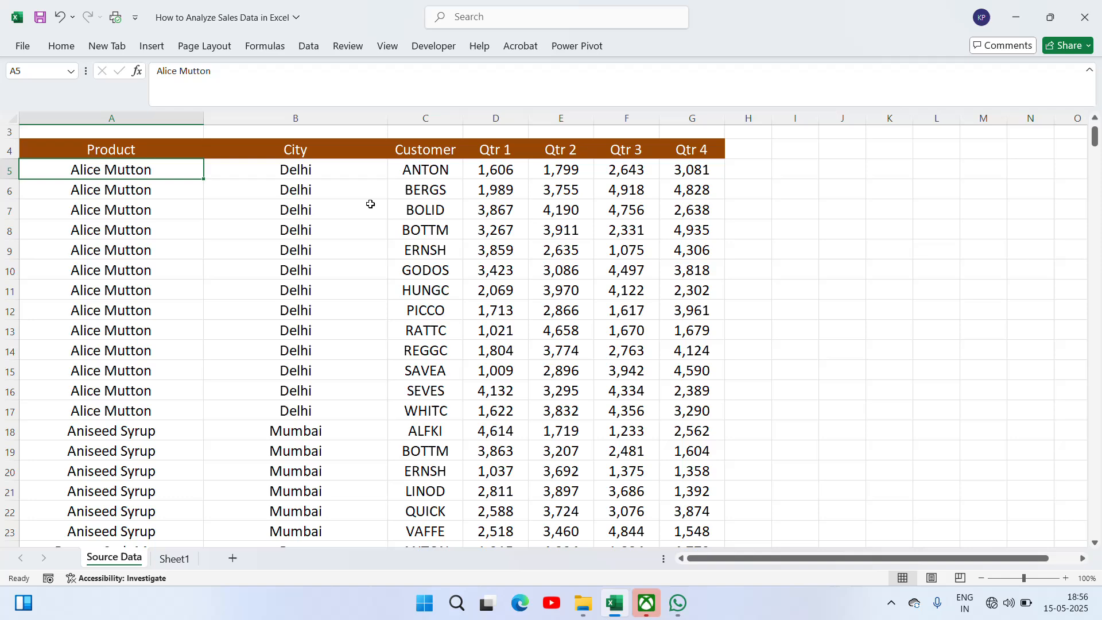
{"action": "left_click", "coordinate": [289, 153]}
{"action": "key", "text": "Left"}
{"action": "key", "text": "Up"}
{"action": "key", "text": "Up"}
{"action": "key", "text": "Up"}
{"action": "key", "text": "Down"}
{"action": "key", "text": "Down"}
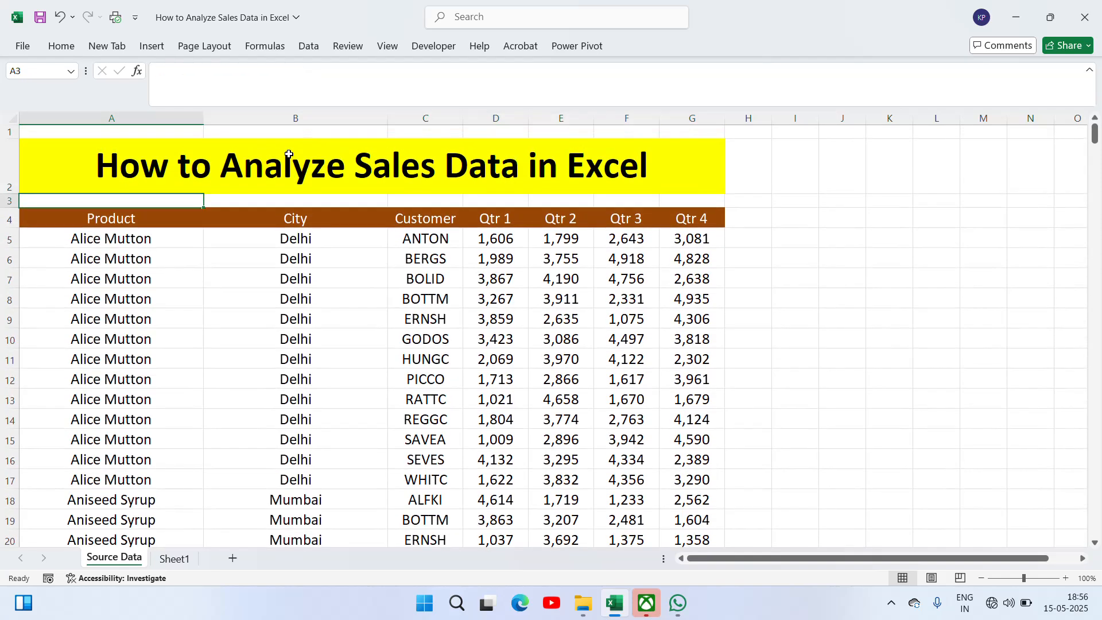
{"action": "key", "text": "Down"}
{"action": "key", "text": "ctrl+shift+Right"}
{"action": "key", "text": "ctrl+shift+Down"}
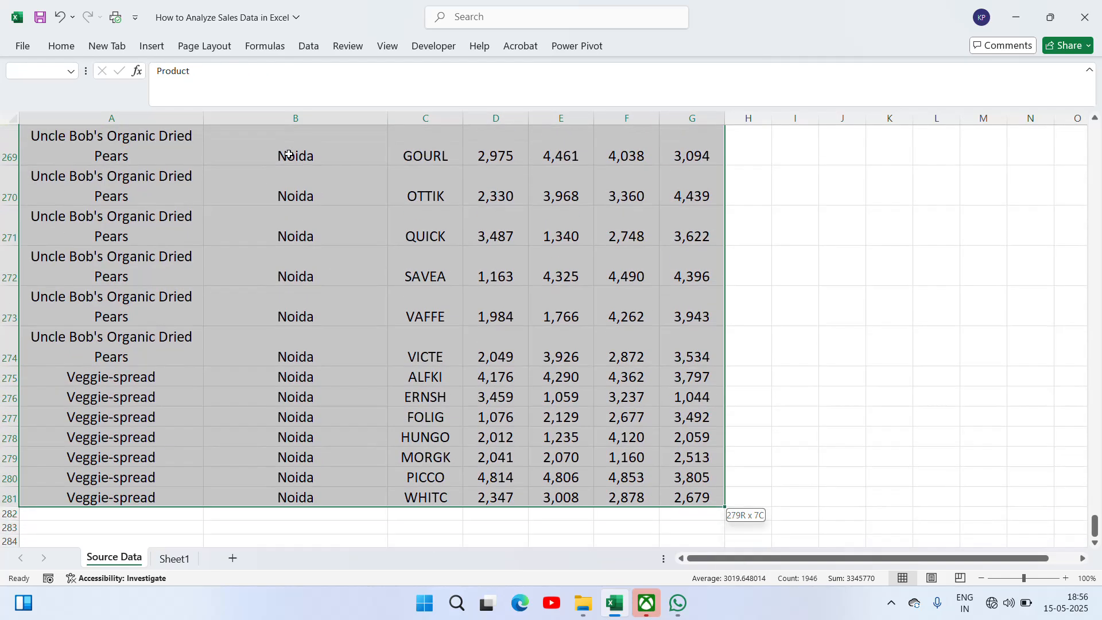
{"action": "left_click", "coordinate": [152, 45]}
{"action": "left_click", "coordinate": [38, 106]}
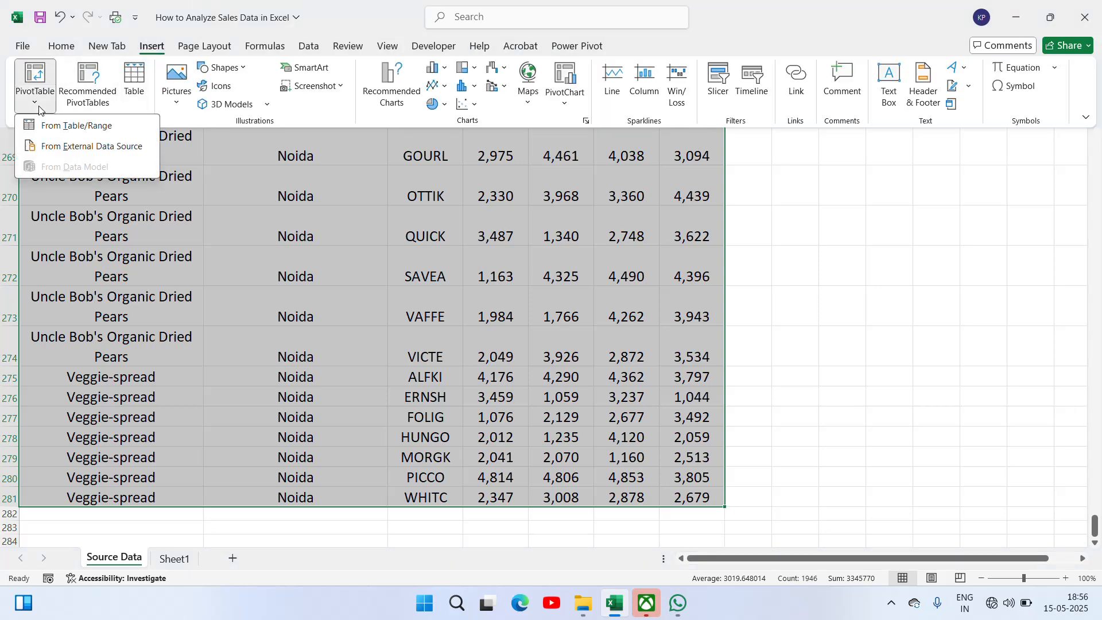
{"action": "left_click", "coordinate": [67, 122]}
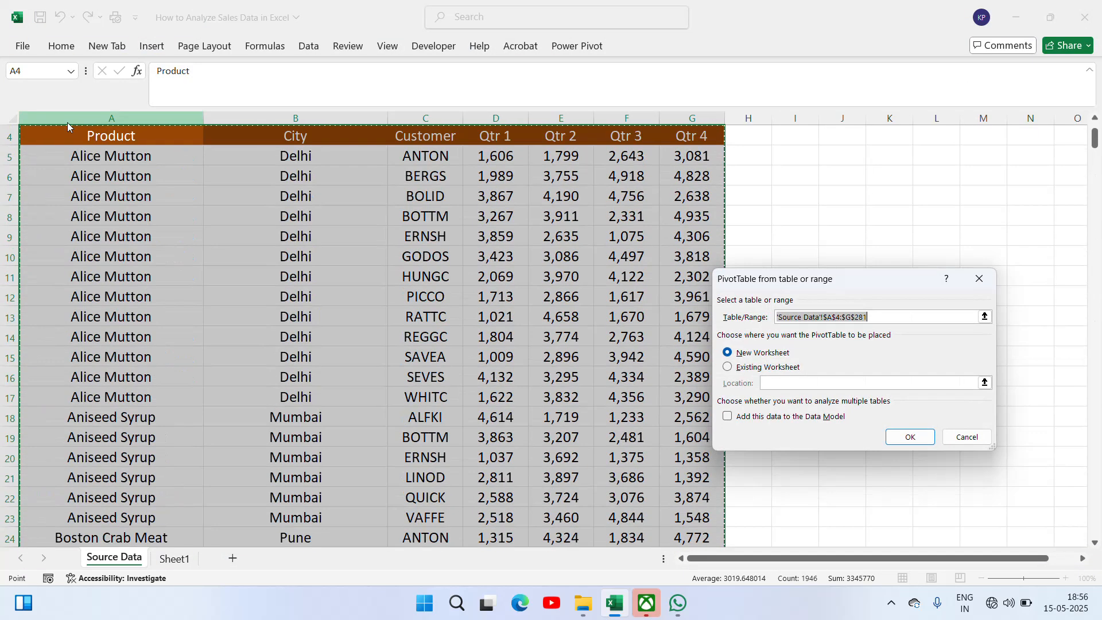
{"action": "left_click", "coordinate": [910, 436]}
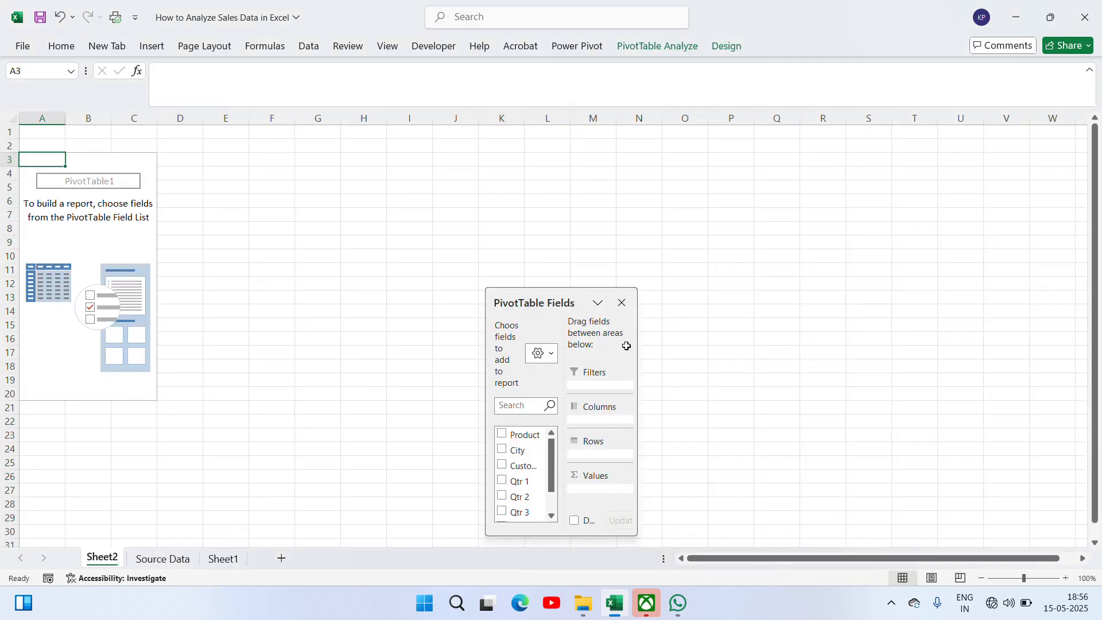
Add Product as the PivotTable rows and Qtr 1, Qtr 2, Qtr 3 and Qtr 4 as summed values, closing the field list.
{"action": "left_click", "coordinate": [502, 435]}
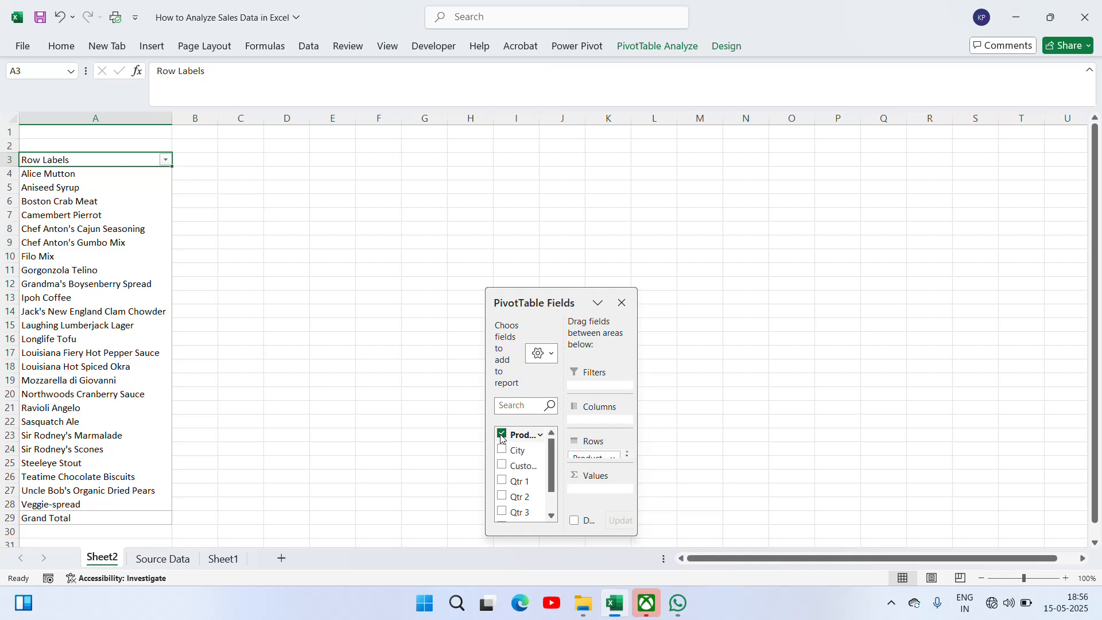
{"action": "left_click", "coordinate": [503, 481]}
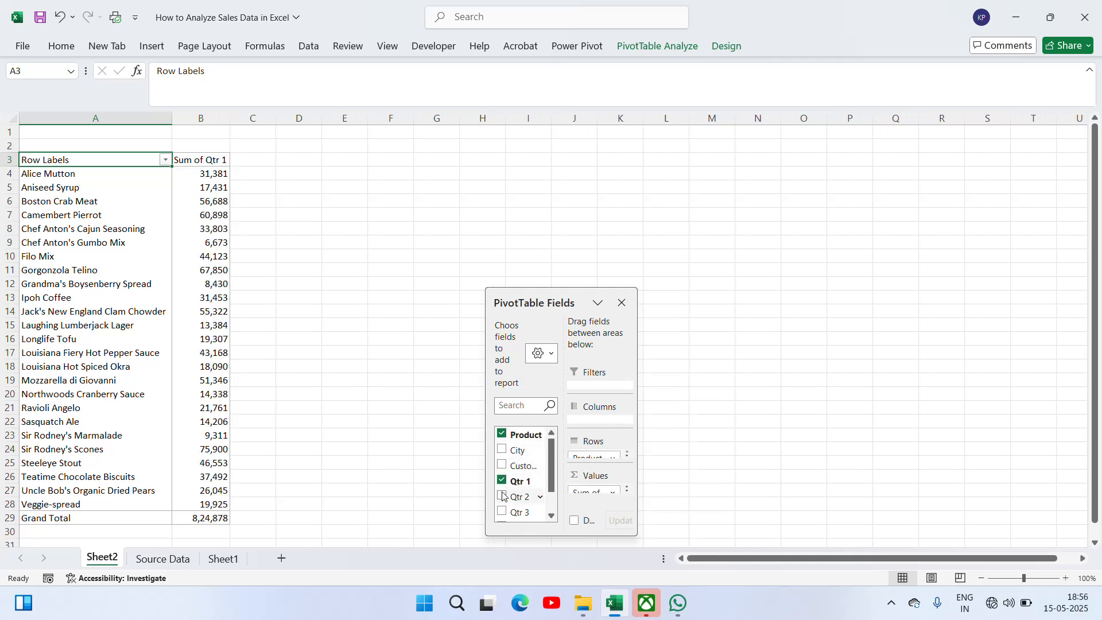
{"action": "left_click", "coordinate": [503, 497]}
{"action": "left_click", "coordinate": [502, 513]}
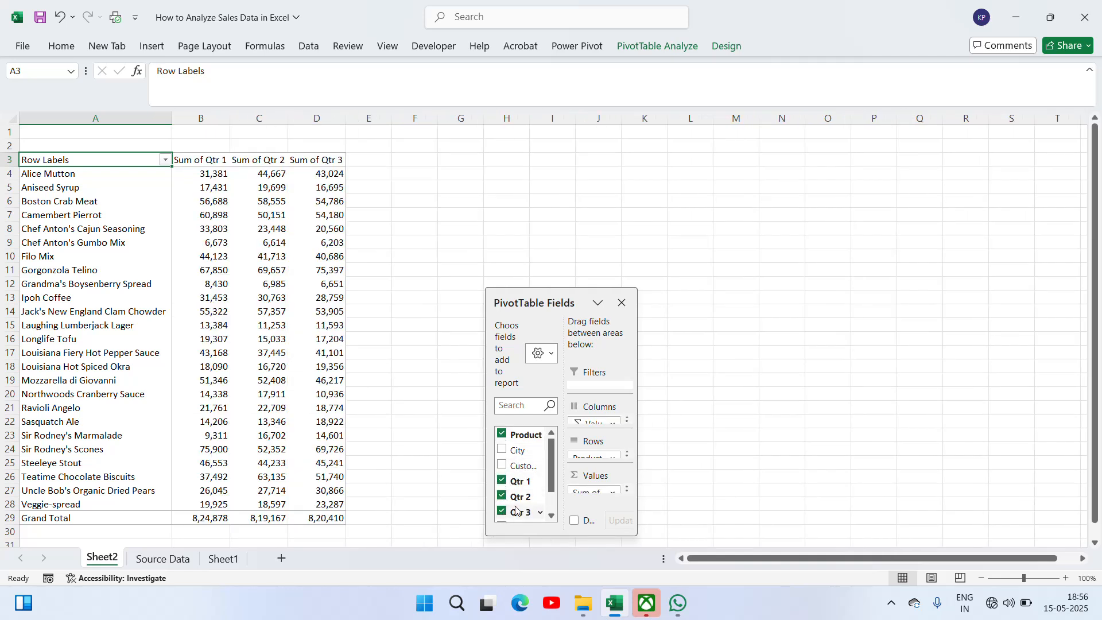
{"action": "scroll", "coordinate": [511, 487], "scroll_direction": "down", "scroll_amount": 2}
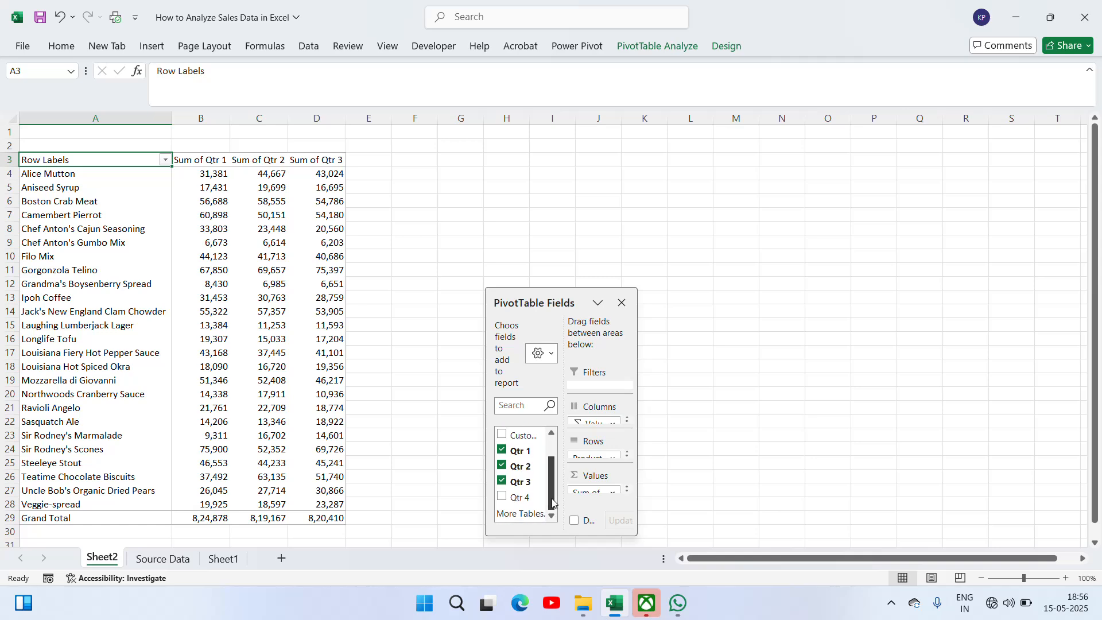
{"action": "left_click", "coordinate": [502, 497]}
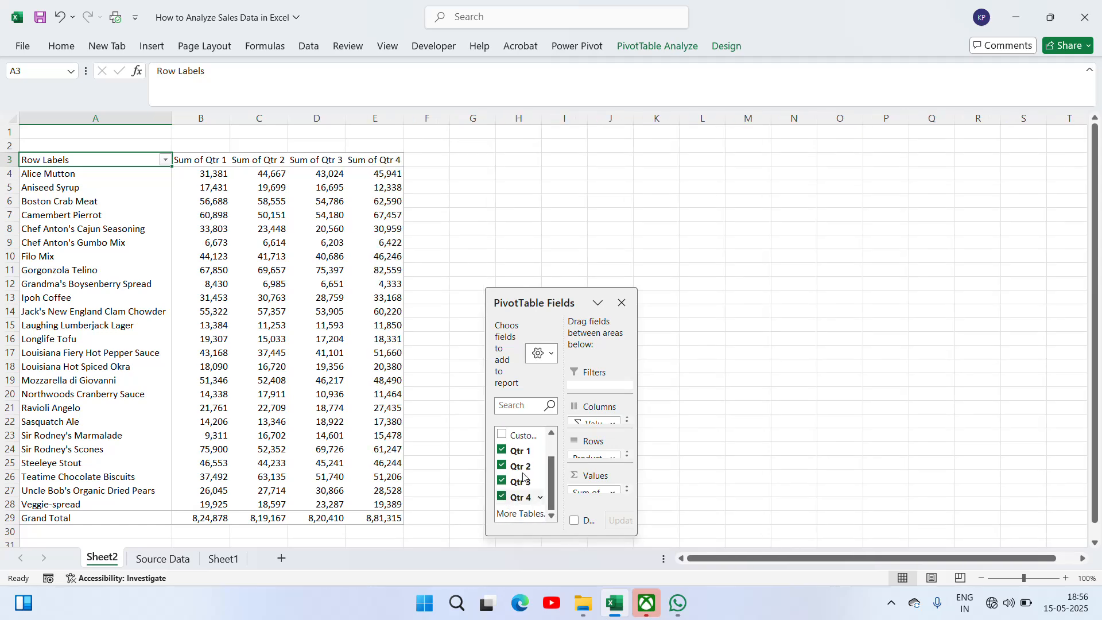
{"action": "left_click", "coordinate": [621, 303]}
Center the whole PivotTable on Sheet2 horizontally and set its font size to 16.
{"action": "left_click", "coordinate": [343, 160]}
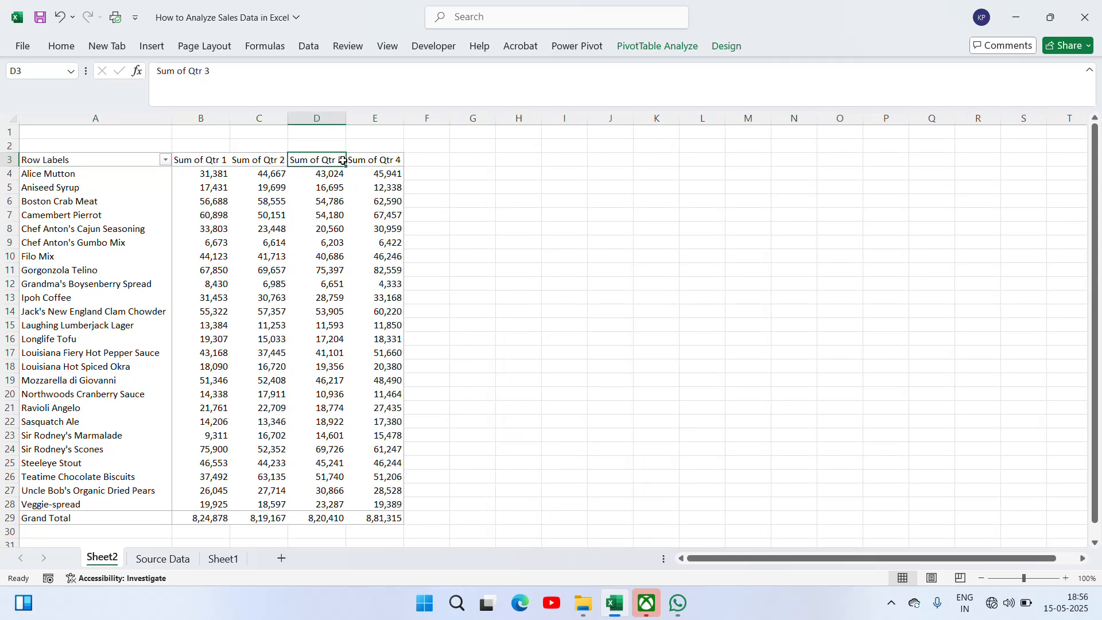
{"action": "key", "text": "ctrl+Left"}
{"action": "key", "text": "ctrl+shift+Right"}
{"action": "key", "text": "ctrl+shift+Down"}
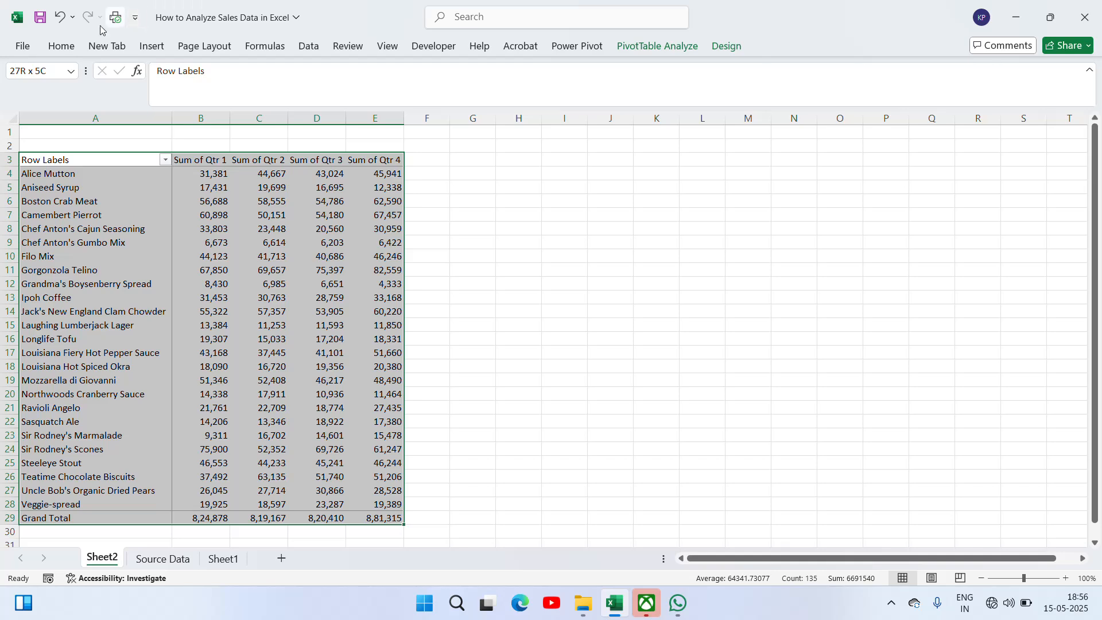
{"action": "left_click", "coordinate": [60, 45]}
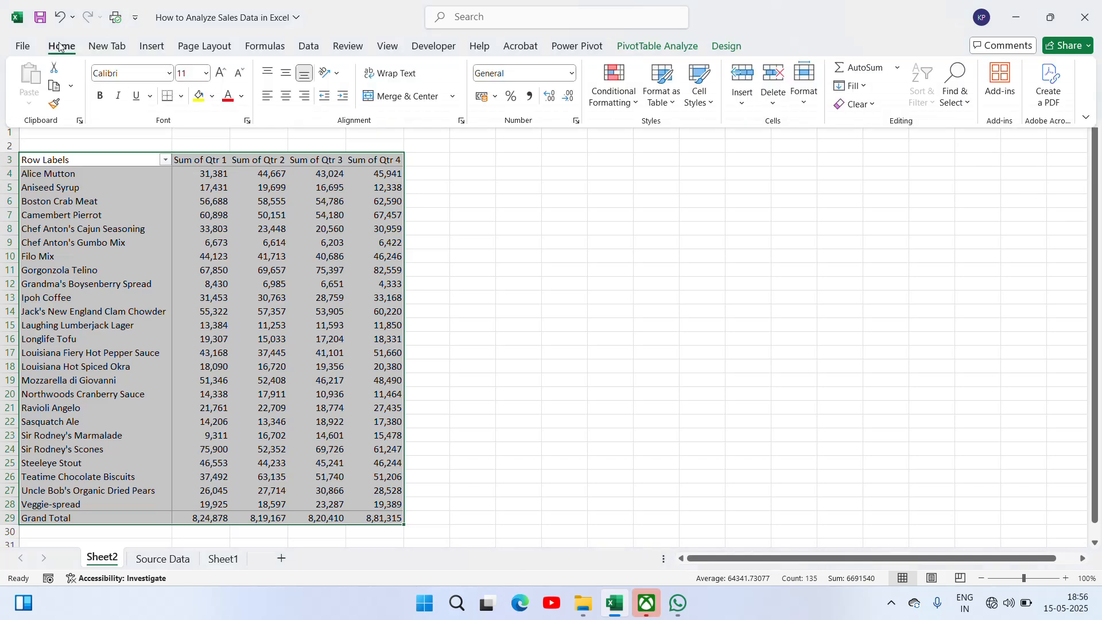
{"action": "left_click", "coordinate": [286, 96]}
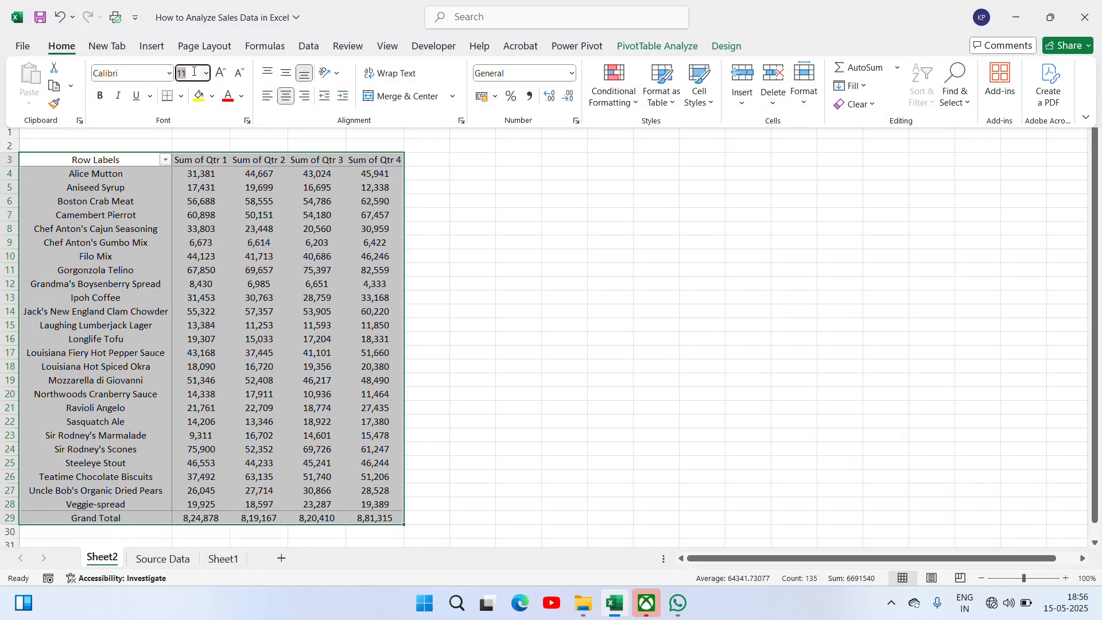
{"action": "type", "text": "16"}
{"action": "key", "text": "Return"}
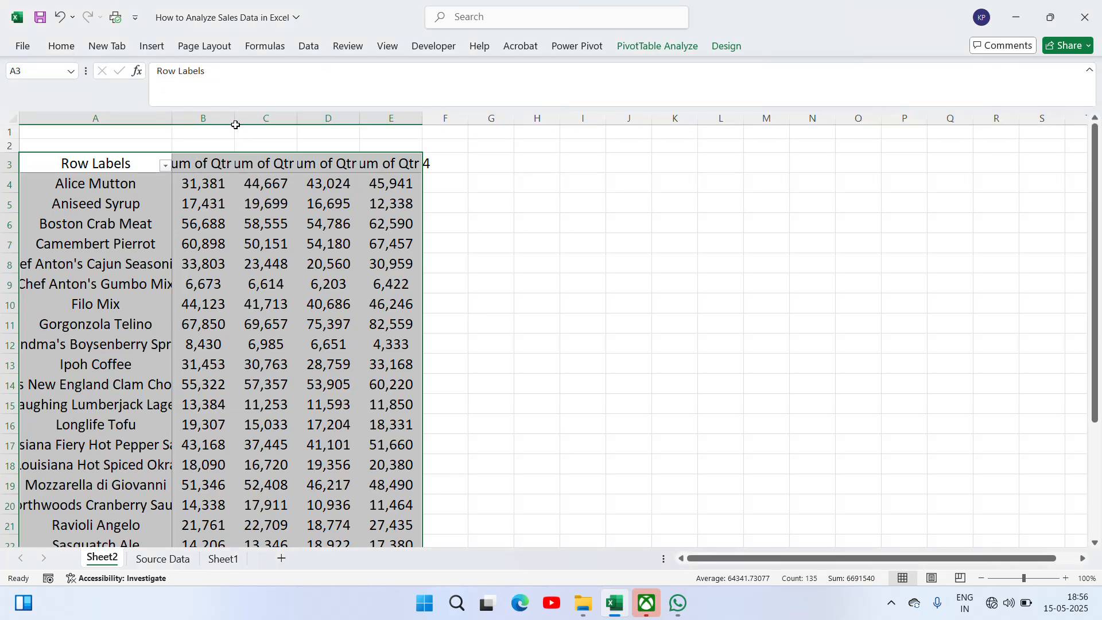
Autofit the widths of all columns on Sheet2 to their contents.
{"action": "double_click", "coordinate": [233, 120]}
{"action": "key", "text": "ctrl+a"}
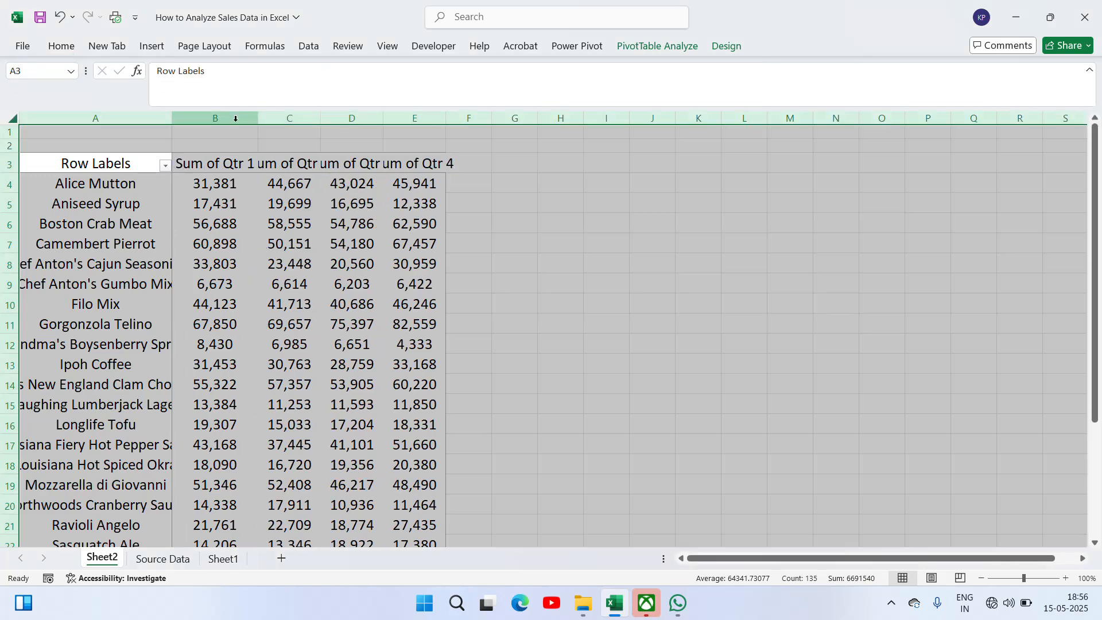
{"action": "double_click", "coordinate": [257, 119]}
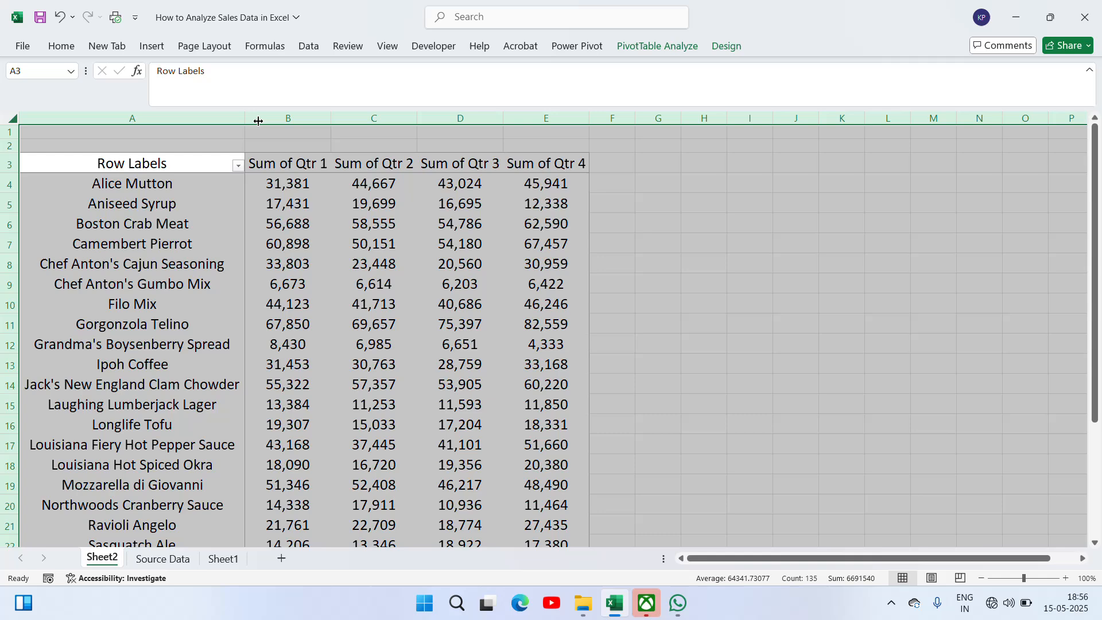
Make the PivotTable header row A3:E3 bold.
{"action": "left_click", "coordinate": [348, 165]}
{"action": "key", "text": "Home"}
{"action": "key", "text": "ctrl+shift+Right"}
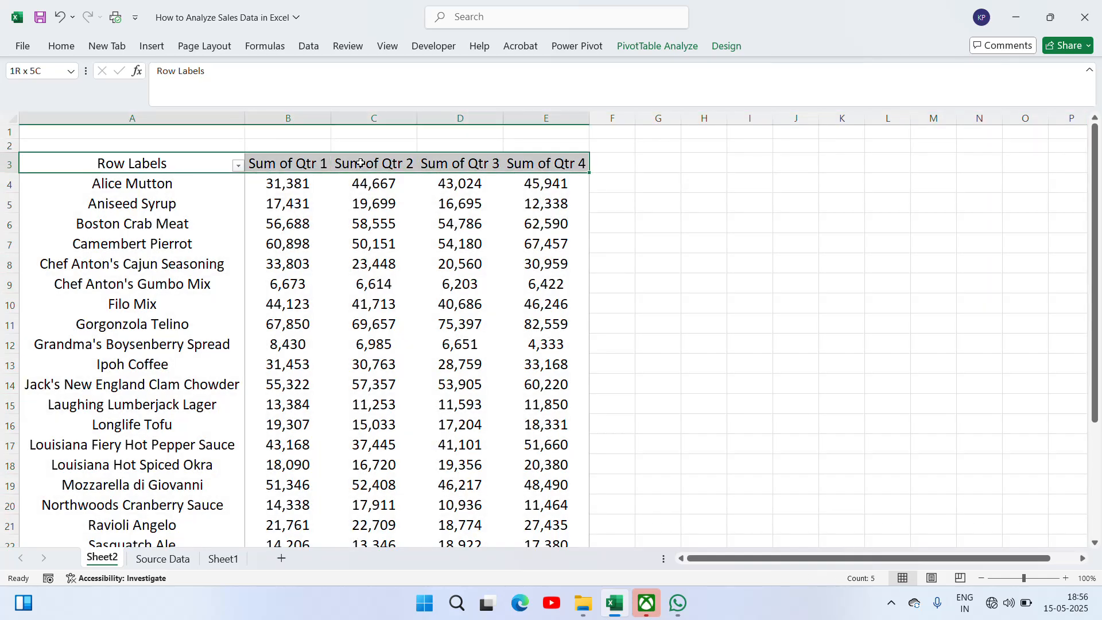
{"action": "key", "text": "ctrl+b"}
Rename the "Row Labels" header in A3 as "Product".
{"action": "key", "text": "Home"}
{"action": "type", "text": "perod"}
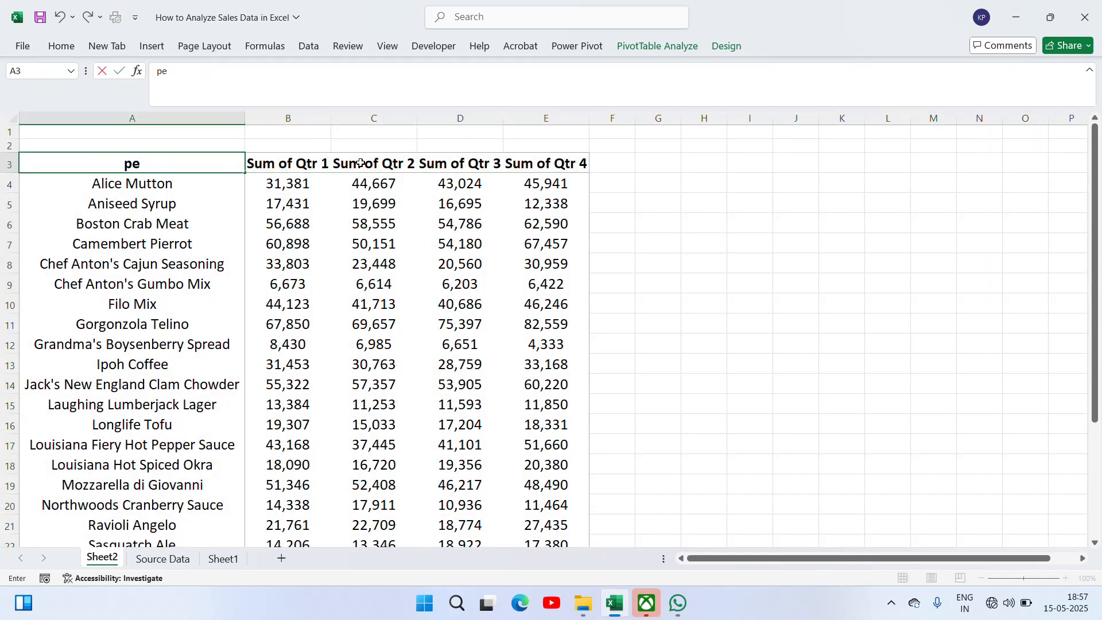
{"action": "key", "text": "BackSpace"}
{"action": "key", "text": "BackSpace"}
{"action": "key", "text": "BackSpace"}
{"action": "key", "text": "BackSpace"}
{"action": "key", "text": "BackSpace"}
{"action": "type", "text": "Product"}
{"action": "key", "text": "Return"}
{"action": "key", "text": "Up"}
Try to shorten the "Sum of Qtr 1" header in B3 by removing "Sum of".
{"action": "key", "text": "Right"}
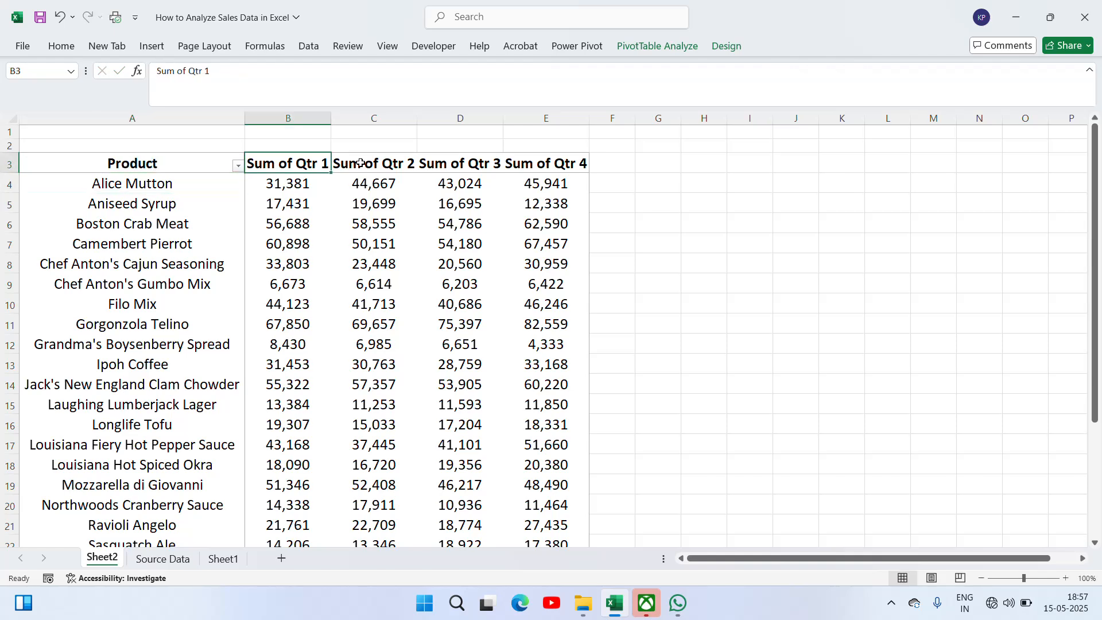
{"action": "key", "text": "F2"}
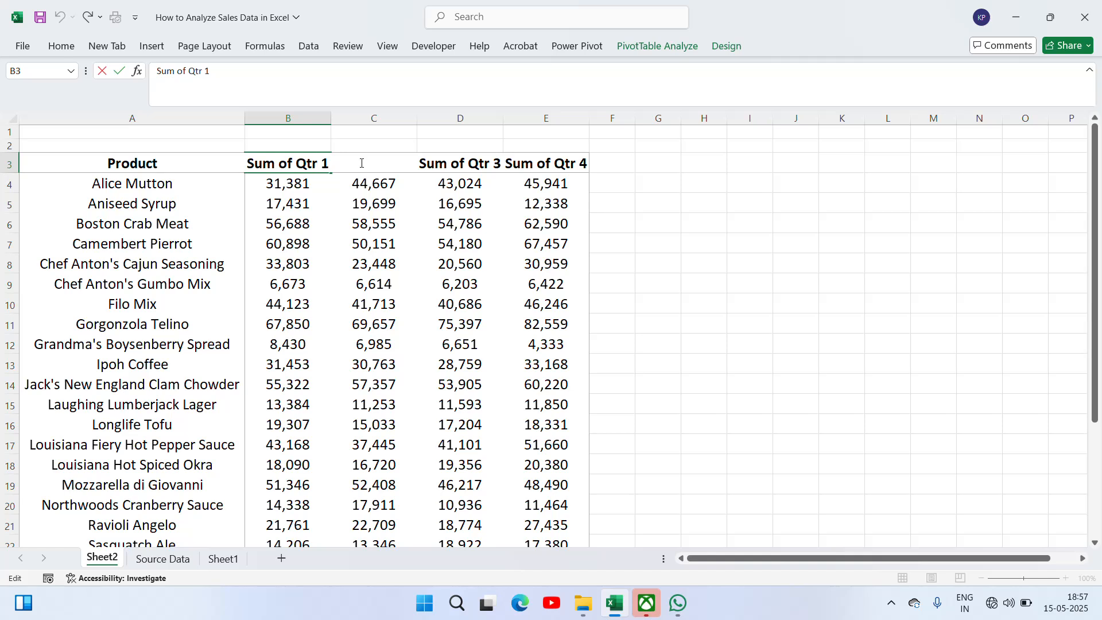
{"action": "key", "text": "Left"}
{"action": "key", "text": "shift+Home"}
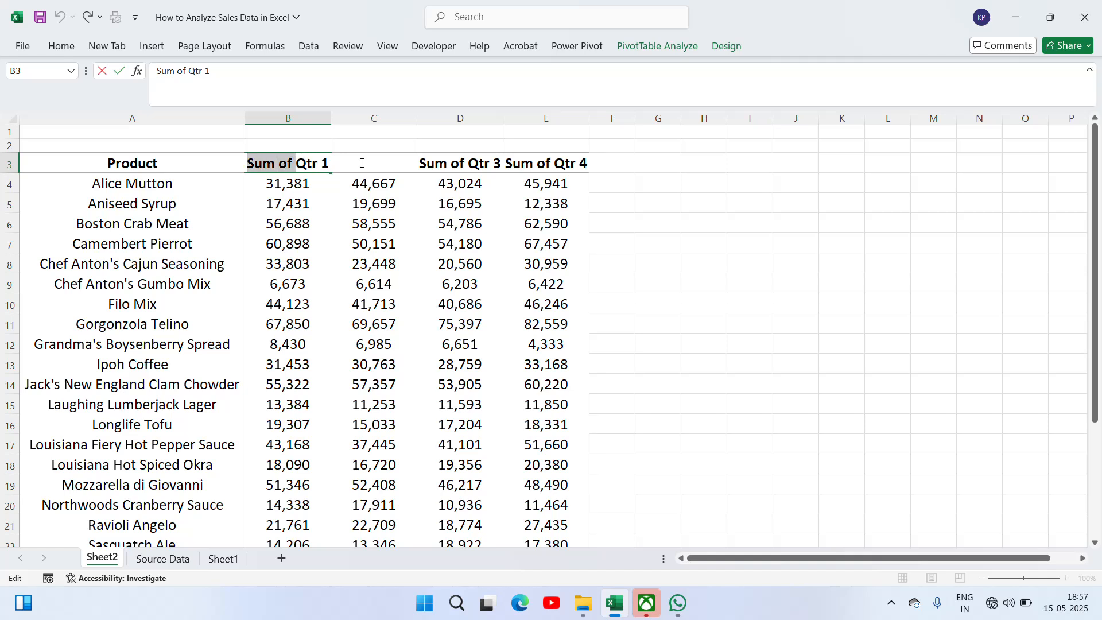
{"action": "key", "text": "BackSpace"}
{"action": "key", "text": "Return"}
{"action": "key", "text": "Return"}
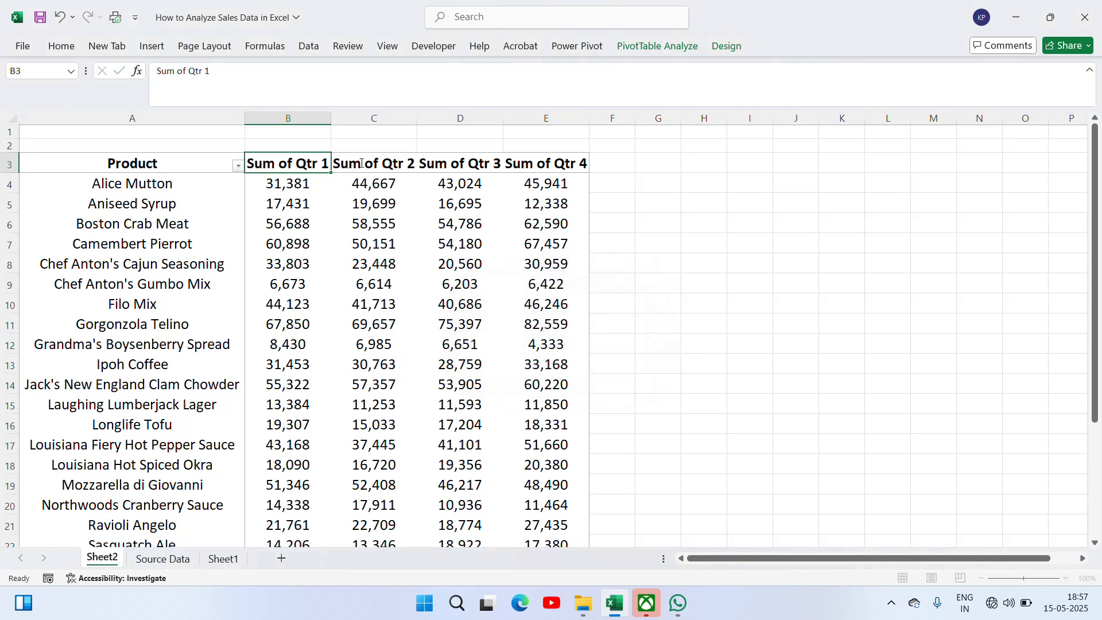
Autofit column E and make the PivotTable's Grand Total row bold.
{"action": "double_click", "coordinate": [589, 118]}
{"action": "left_click", "coordinate": [485, 162]}
{"action": "key", "text": "ctrl+Left"}
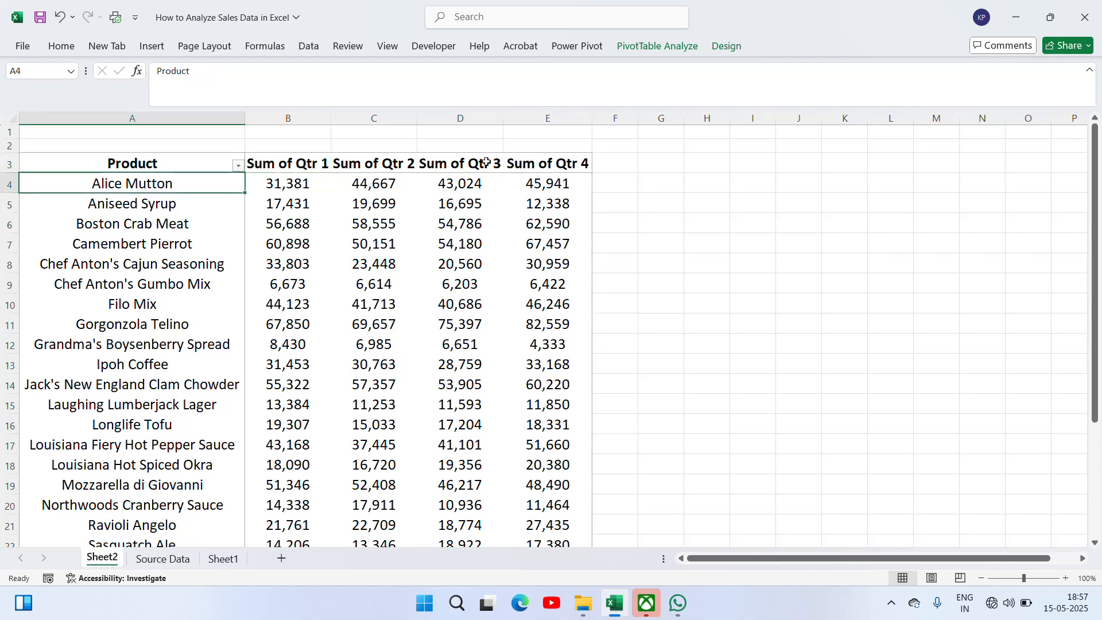
{"action": "key", "text": "ctrl+Down"}
{"action": "key", "text": "ctrl+shift+Right"}
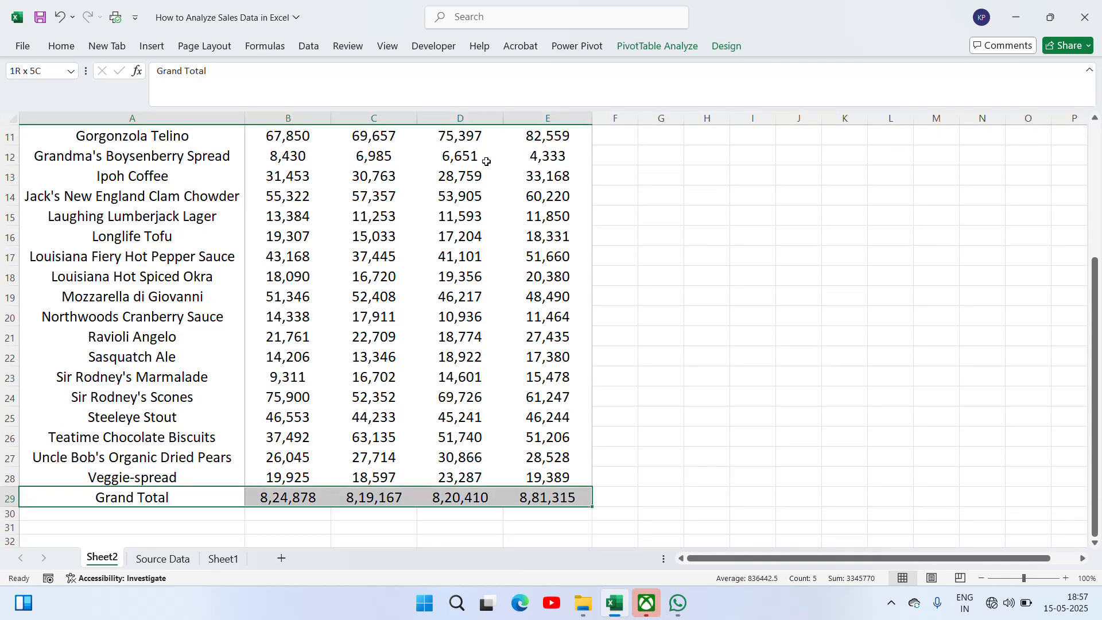
{"action": "key", "text": "ctrl+b"}
{"action": "left_click", "coordinate": [220, 318]}
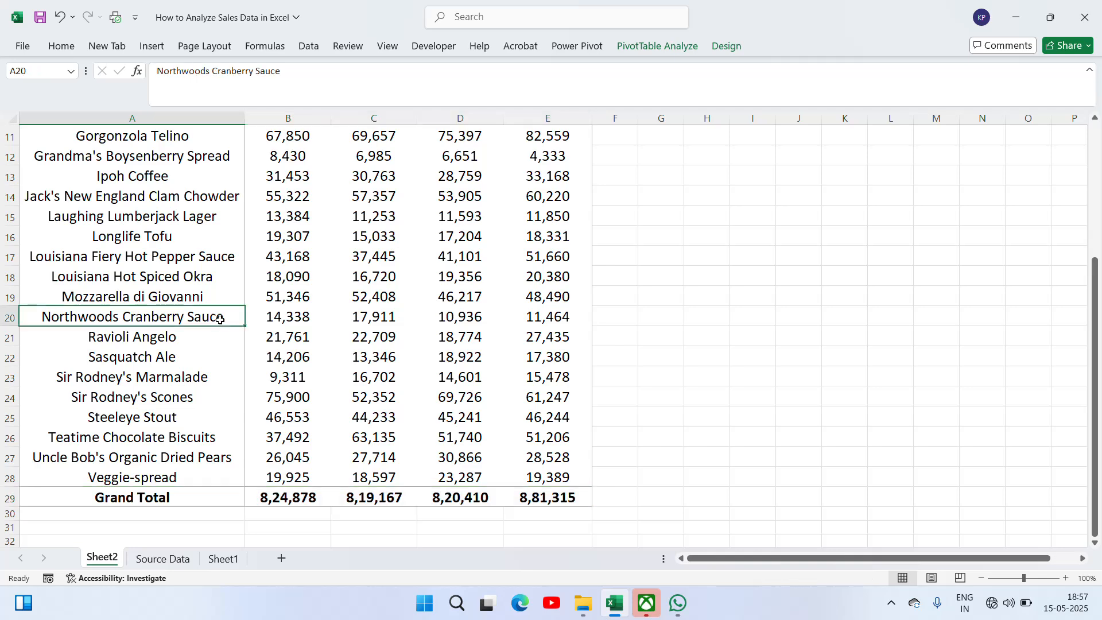
Check the first task listed on Sheet1 and return to the product PivotTable on Sheet2.
{"action": "key", "text": "ctrl+Up"}
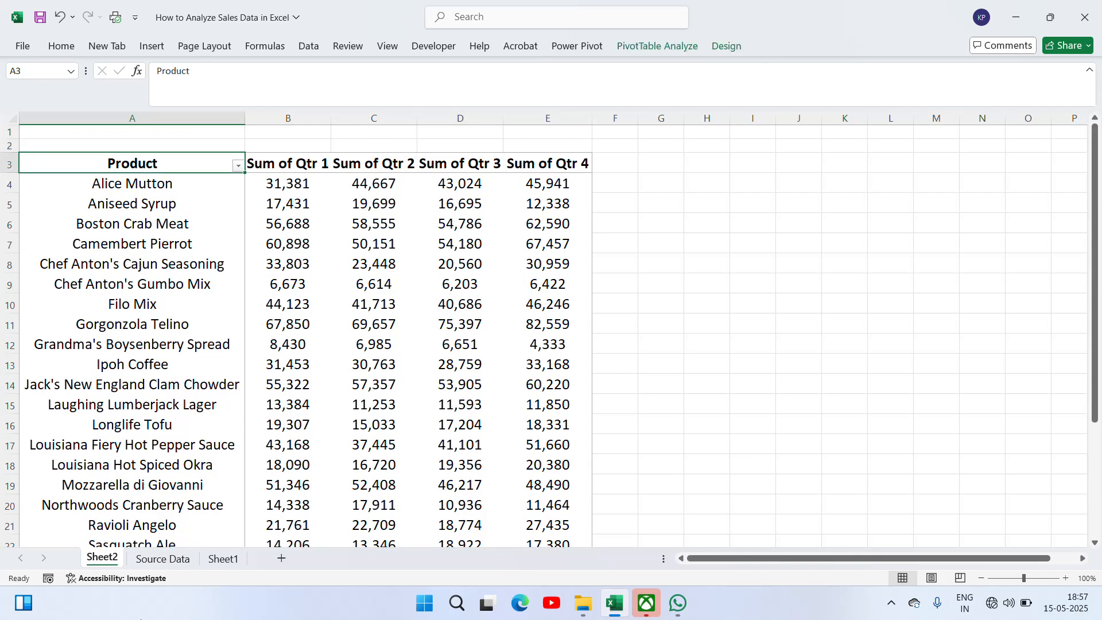
{"action": "left_click", "coordinate": [222, 558]}
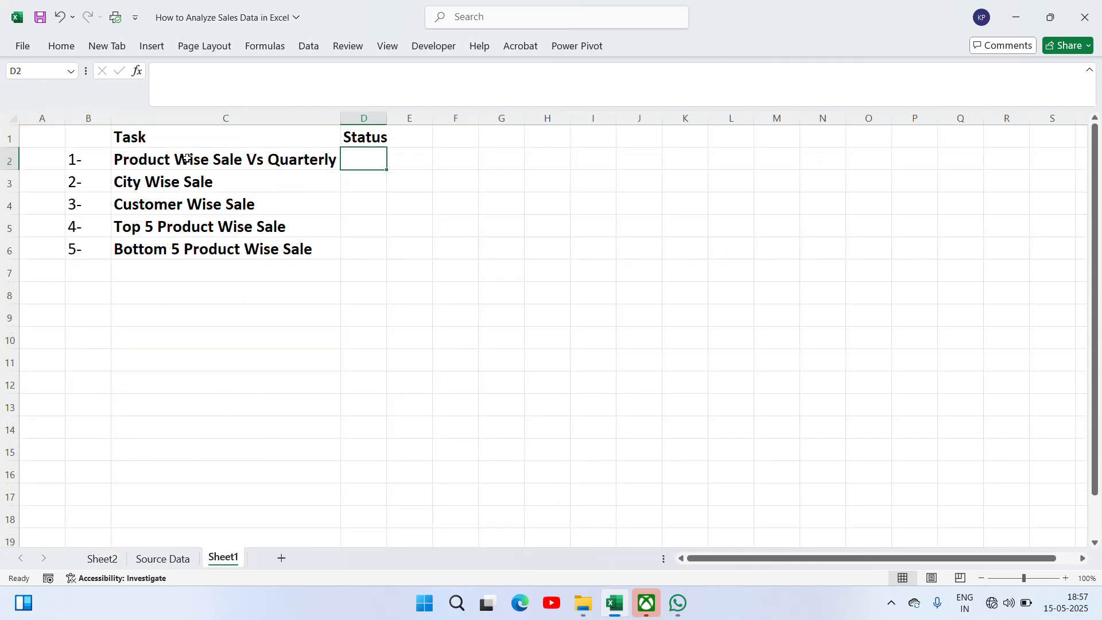
{"action": "left_click", "coordinate": [115, 561]}
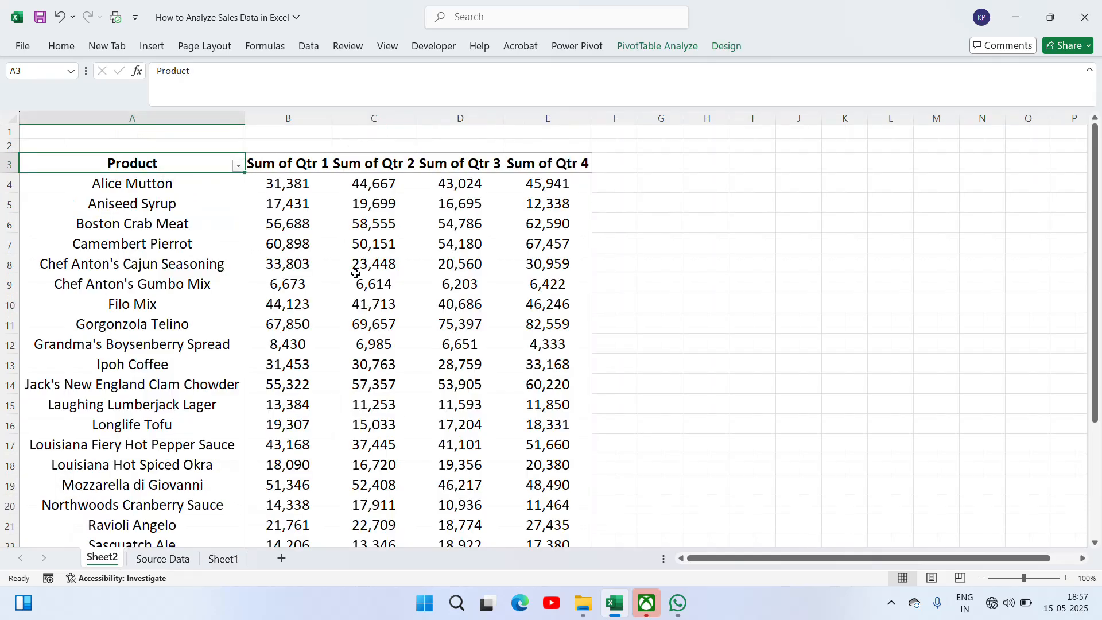
Compare the product names in the Sheet2 PivotTable with the repeated product rows on the Source Data sheet.
{"action": "left_click", "coordinate": [207, 188]}
{"action": "key", "text": "ctrl+shift+Down"}
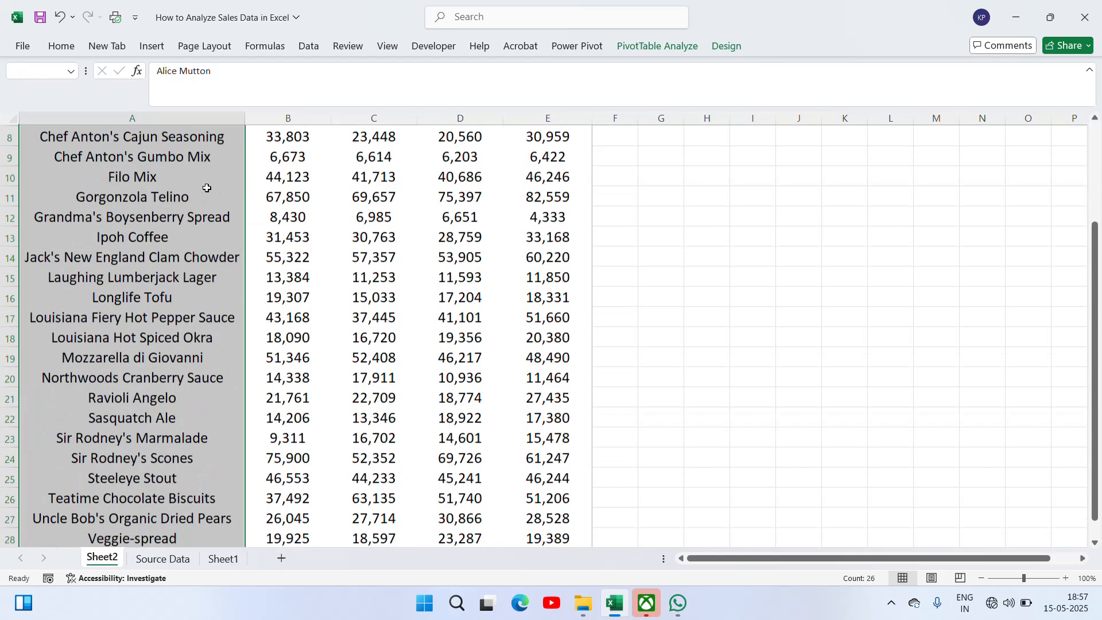
{"action": "left_click", "coordinate": [163, 559]}
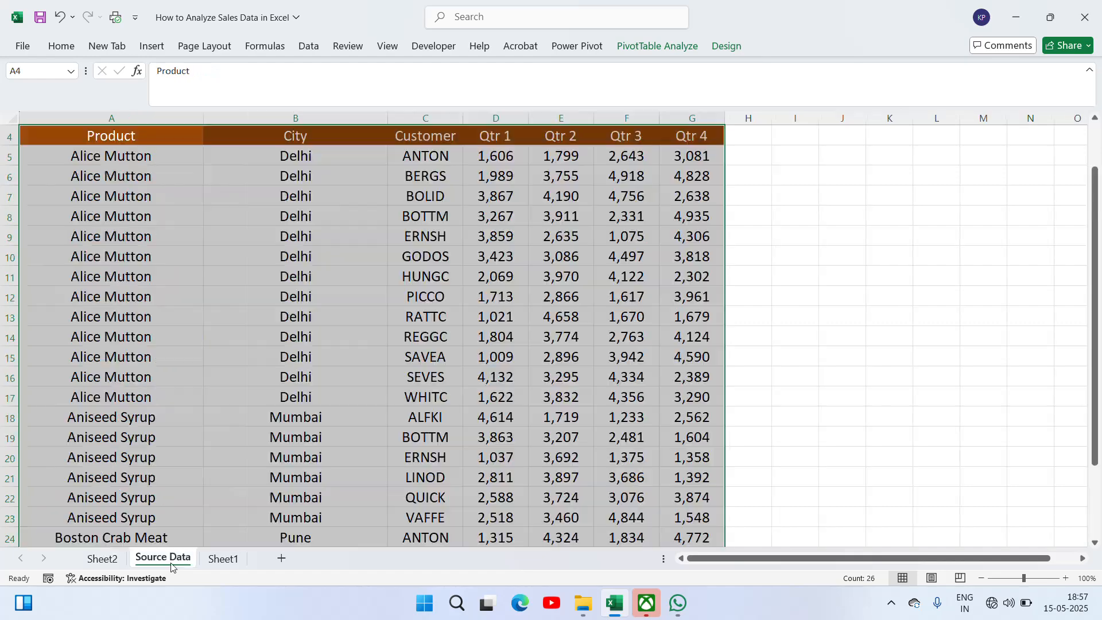
{"action": "left_click", "coordinate": [164, 230]}
{"action": "key", "text": "ctrl+Up"}
{"action": "key", "text": "Down"}
{"action": "key", "text": "Down"}
{"action": "key", "text": "Down"}
{"action": "key", "text": "Down"}
{"action": "key", "text": "Down"}
{"action": "key", "text": "Down"}
{"action": "key", "text": "Down"}
{"action": "key", "text": "Down"}
{"action": "key", "text": "Down"}
{"action": "key", "text": "Down"}
{"action": "key", "text": "Down"}
{"action": "key", "text": "Down"}
{"action": "key", "text": "Down"}
{"action": "key", "text": "Down"}
{"action": "key", "text": "Down"}
{"action": "key", "text": "Down"}
{"action": "key", "text": "Down"}
{"action": "key", "text": "Down"}
{"action": "key", "text": "Down"}
{"action": "key", "text": "Down"}
{"action": "key", "text": "Down"}
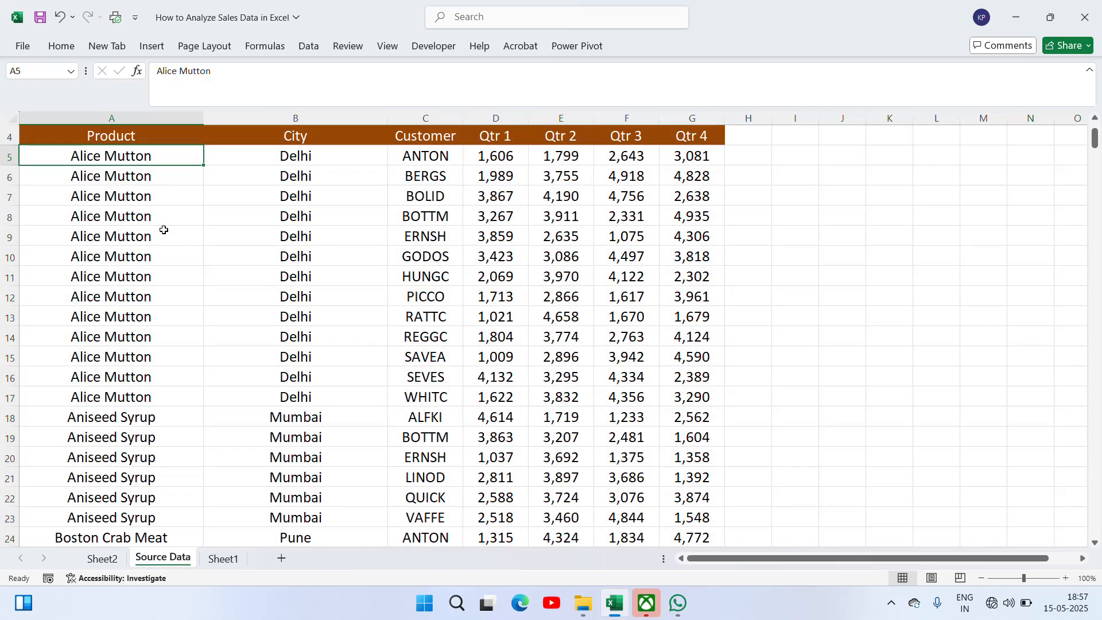
{"action": "key", "text": "Down"}
{"action": "key", "text": "Down"}
{"action": "key", "text": "Down"}
{"action": "key", "text": "Down"}
{"action": "key", "text": "Down"}
{"action": "key", "text": "Down"}
{"action": "key", "text": "Down"}
{"action": "key", "text": "Down"}
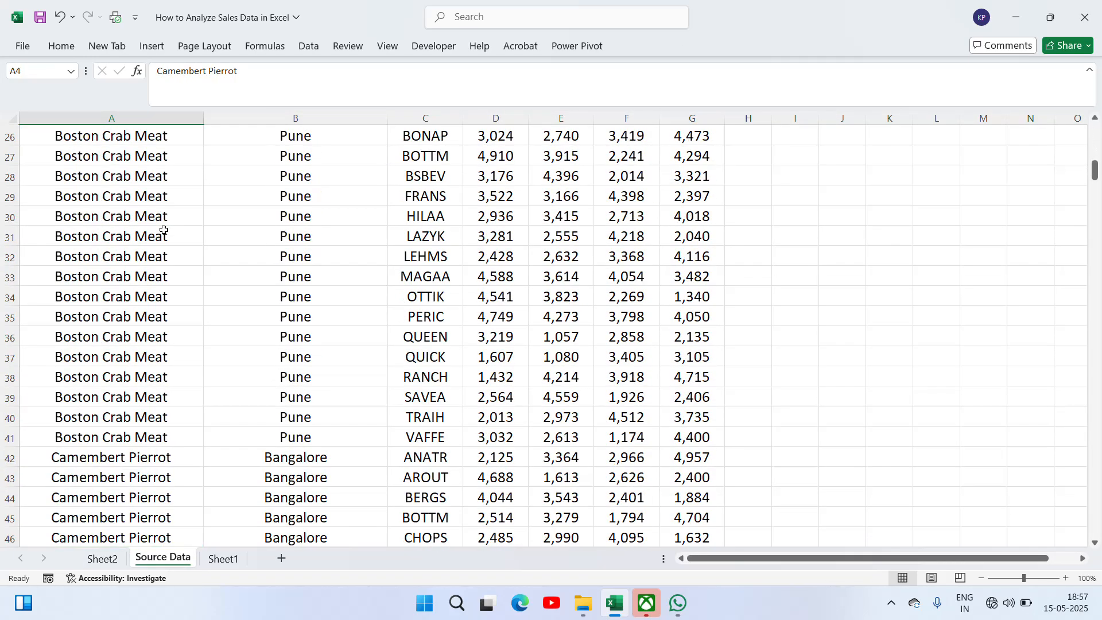
{"action": "key", "text": "ctrl+Up"}
{"action": "key", "text": "Down"}
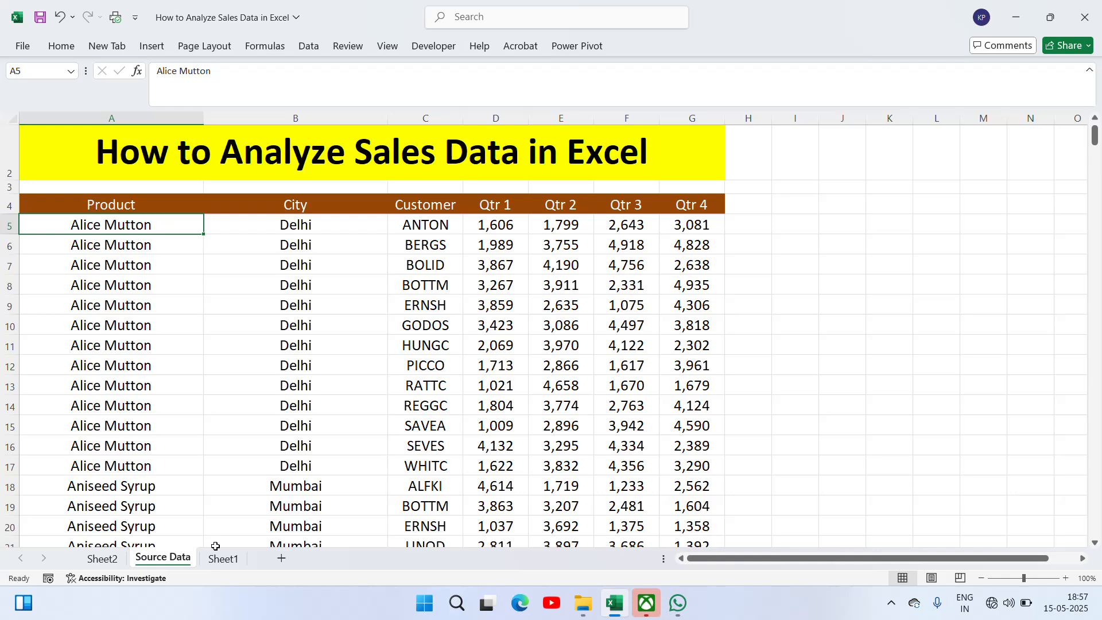
Check the task list on Sheet1 and review the product and quarterly sales columns of the PivotTable on Sheet2.
{"action": "left_click", "coordinate": [223, 558]}
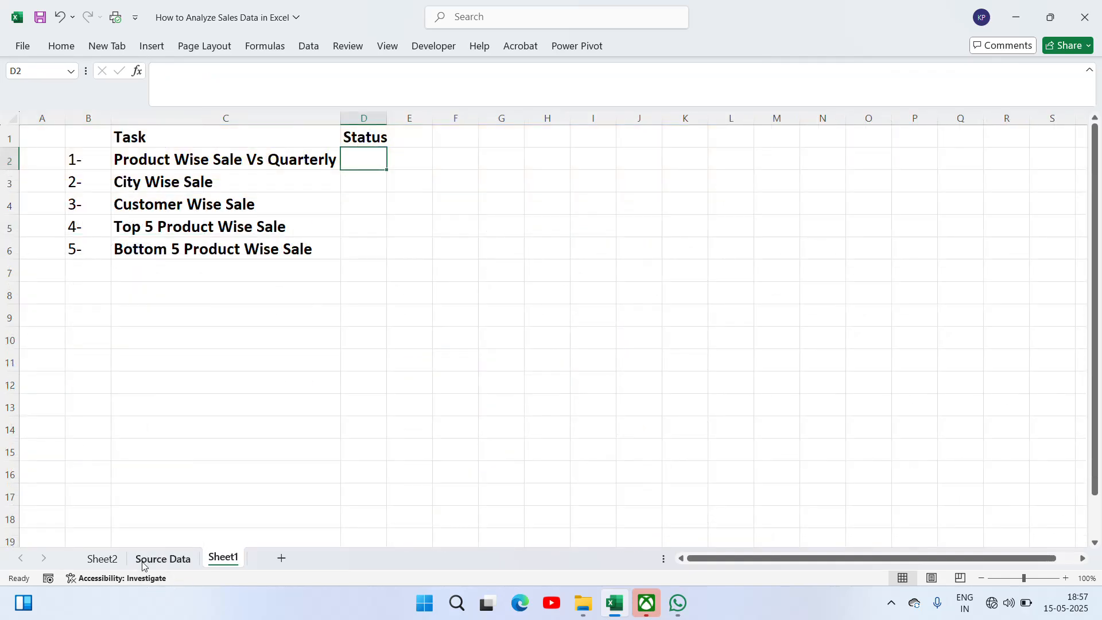
{"action": "left_click", "coordinate": [102, 559]}
{"action": "left_click", "coordinate": [152, 254]}
{"action": "key", "text": "ctrl+Home"}
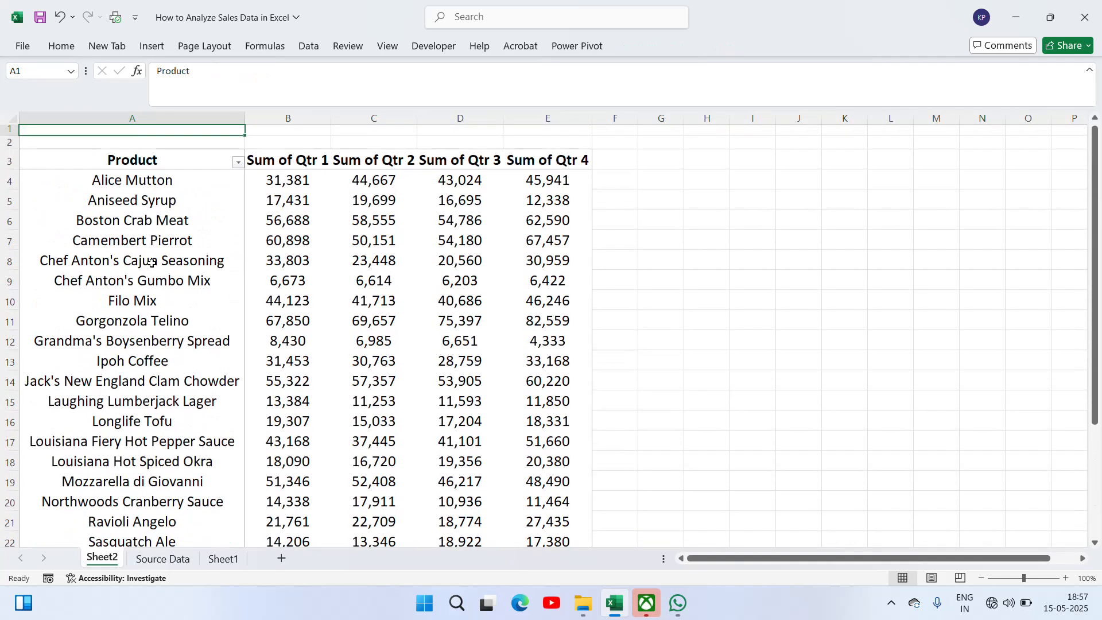
{"action": "key", "text": "Down"}
{"action": "key", "text": "Down"}
{"action": "key", "text": "Down"}
{"action": "key", "text": "Up"}
{"action": "key", "text": "Right"}
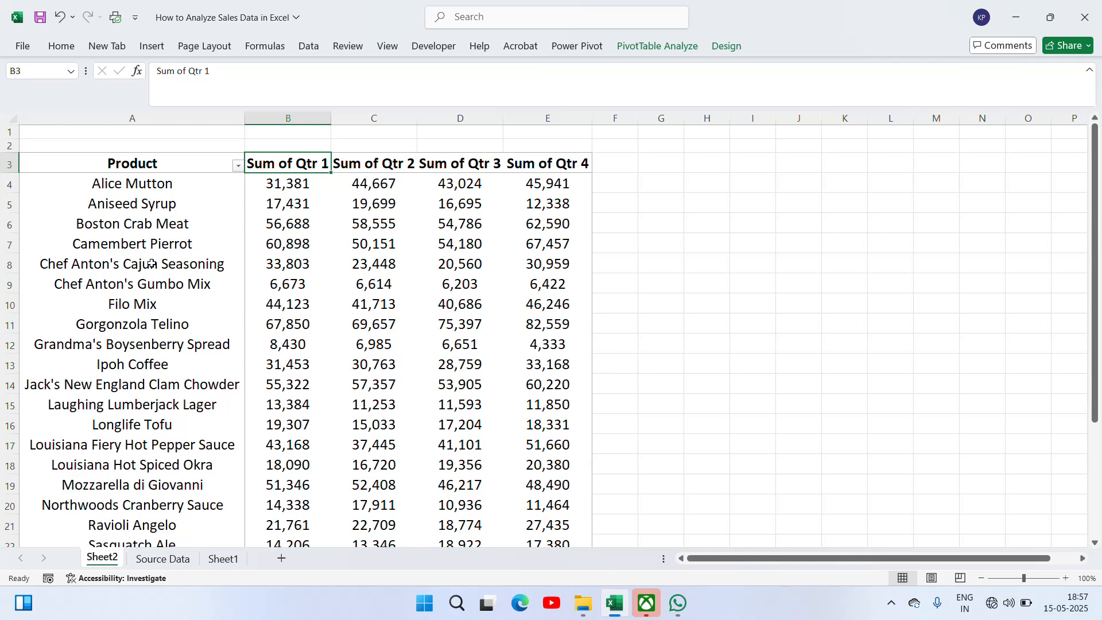
{"action": "key", "text": "Right"}
{"action": "key", "text": "Right"}
{"action": "key", "text": "Right"}
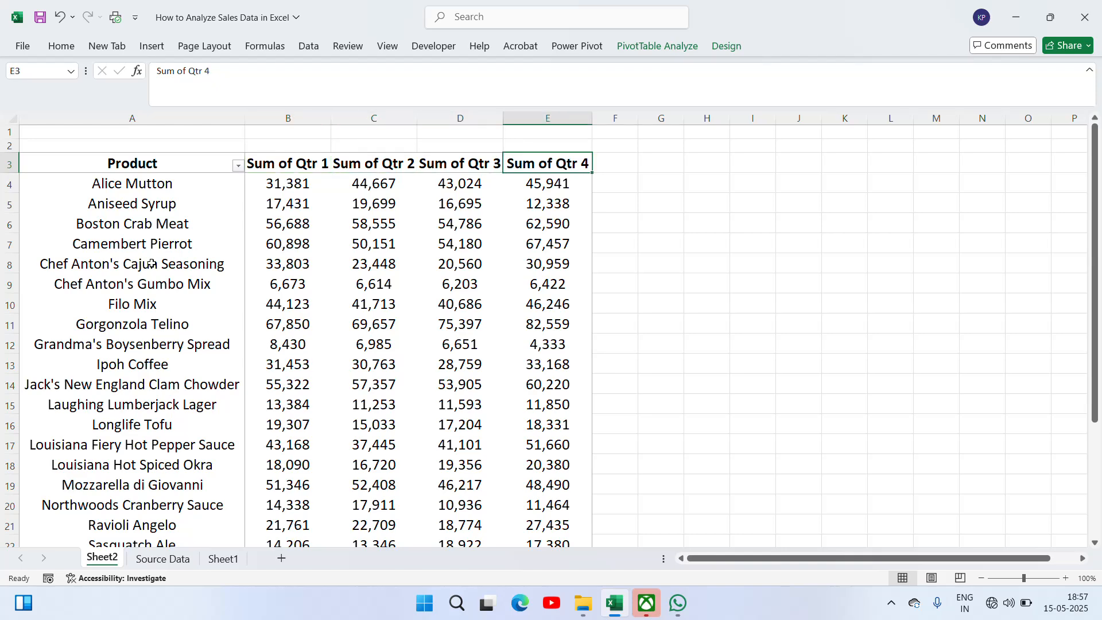
{"action": "key", "text": "Left"}
{"action": "key", "text": "Left"}
{"action": "key", "text": "Down"}
{"action": "key", "text": "Left"}
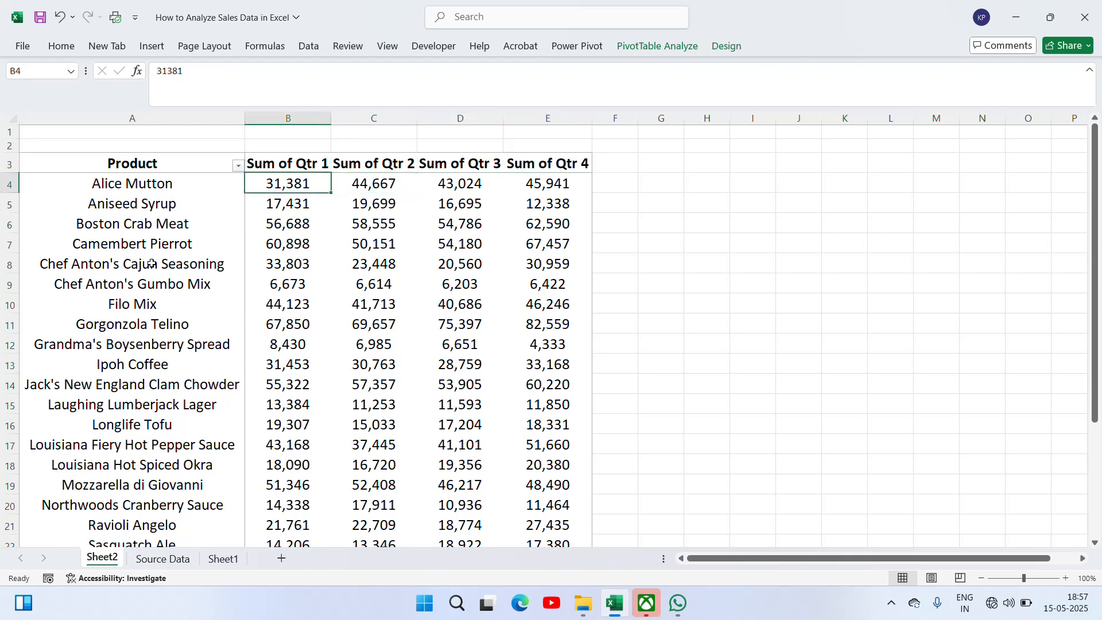
Fill the product PivotTable's Grand Total row, A29 to E29, with yellow.
{"action": "key", "text": "ctrl+Down"}
{"action": "key", "text": "Left"}
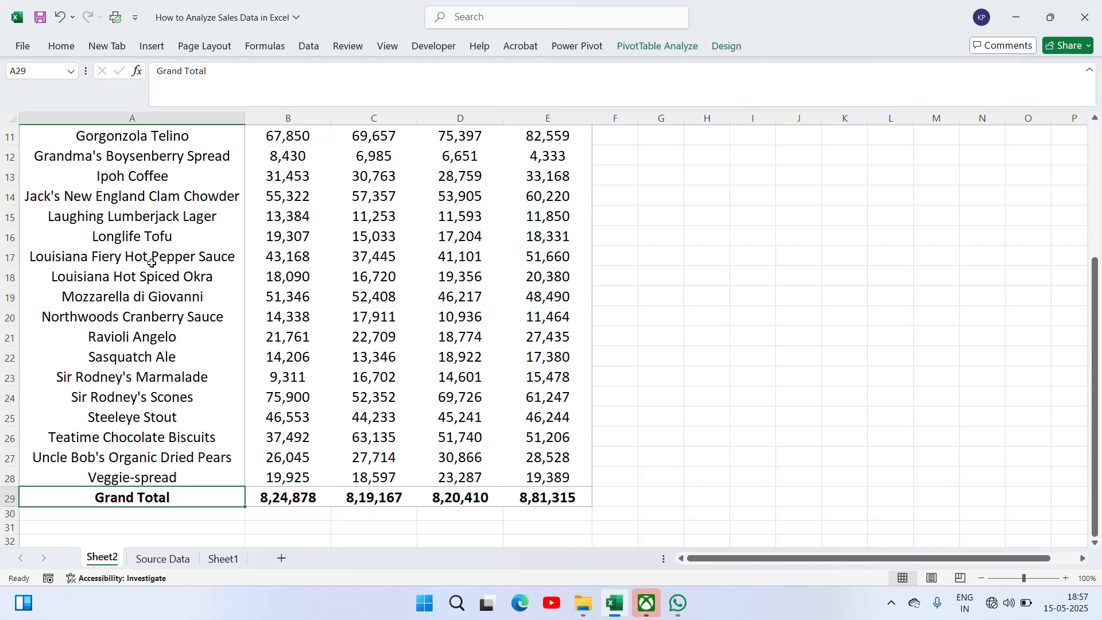
{"action": "key", "text": "ctrl+shift+Right"}
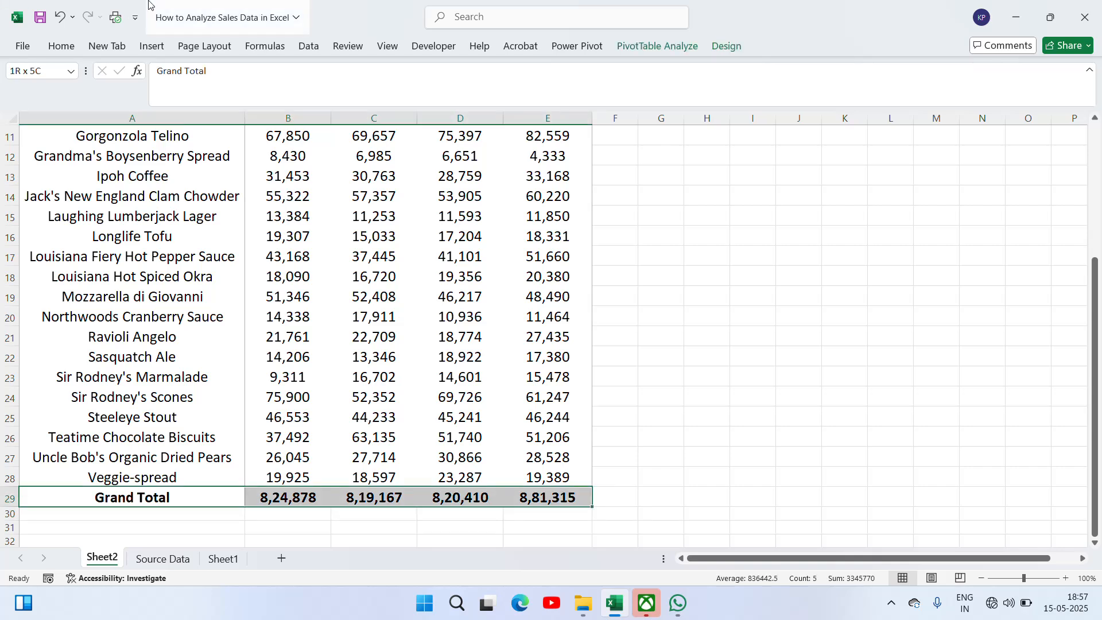
{"action": "left_click", "coordinate": [70, 48]}
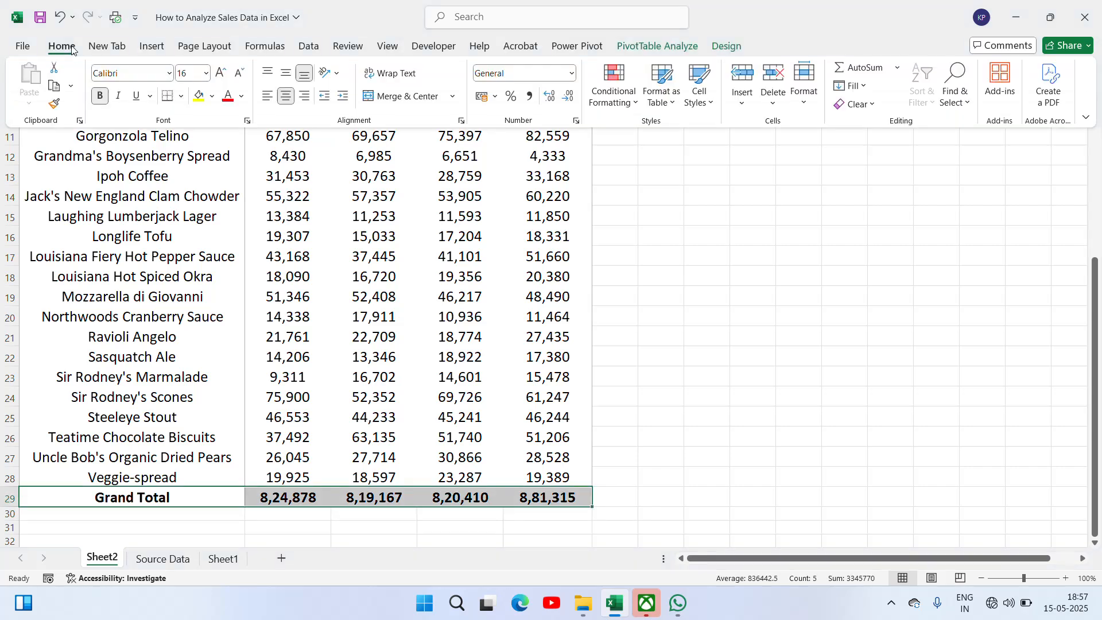
{"action": "left_click", "coordinate": [198, 96]}
Enter "Done" in bold in D2 of Sheet1 as the status of the Product Wise Sale Vs Quarterly task.
{"action": "left_click", "coordinate": [214, 563]}
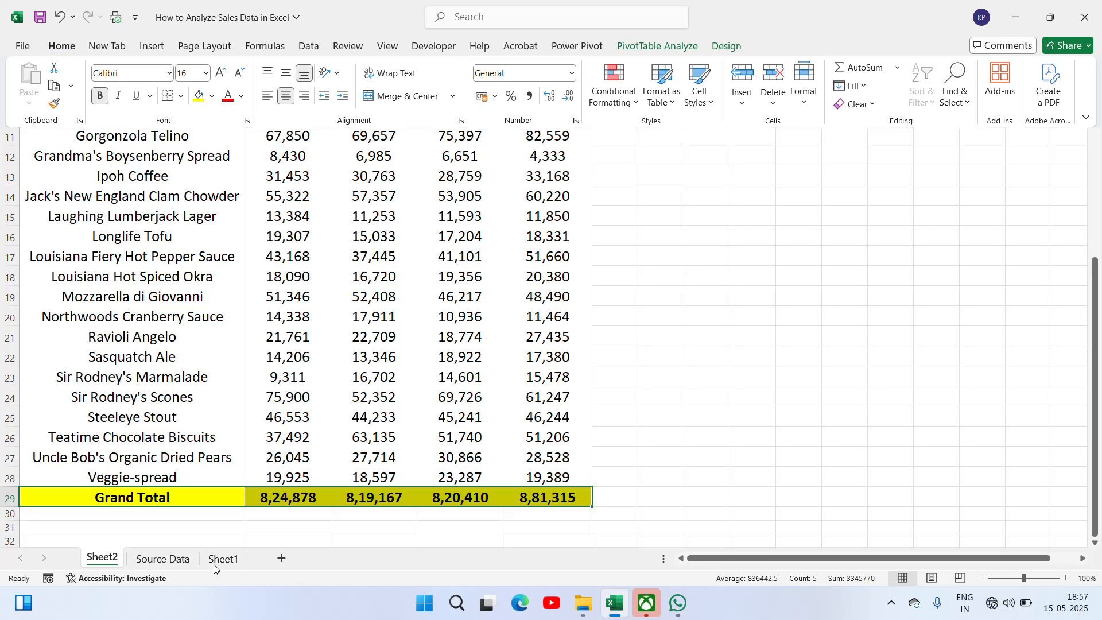
{"action": "left_click", "coordinate": [223, 559]}
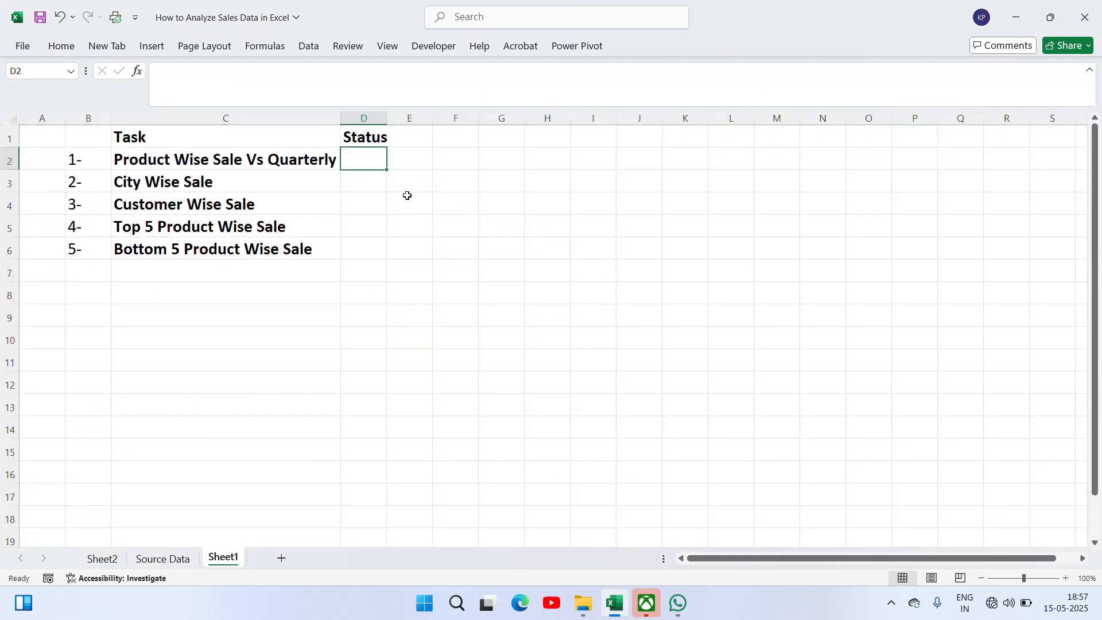
{"action": "type", "text": "Done"}
{"action": "key", "text": "Return"}
{"action": "key", "text": "Up"}
{"action": "left_click", "coordinate": [68, 53]}
{"action": "left_click", "coordinate": [101, 96]}
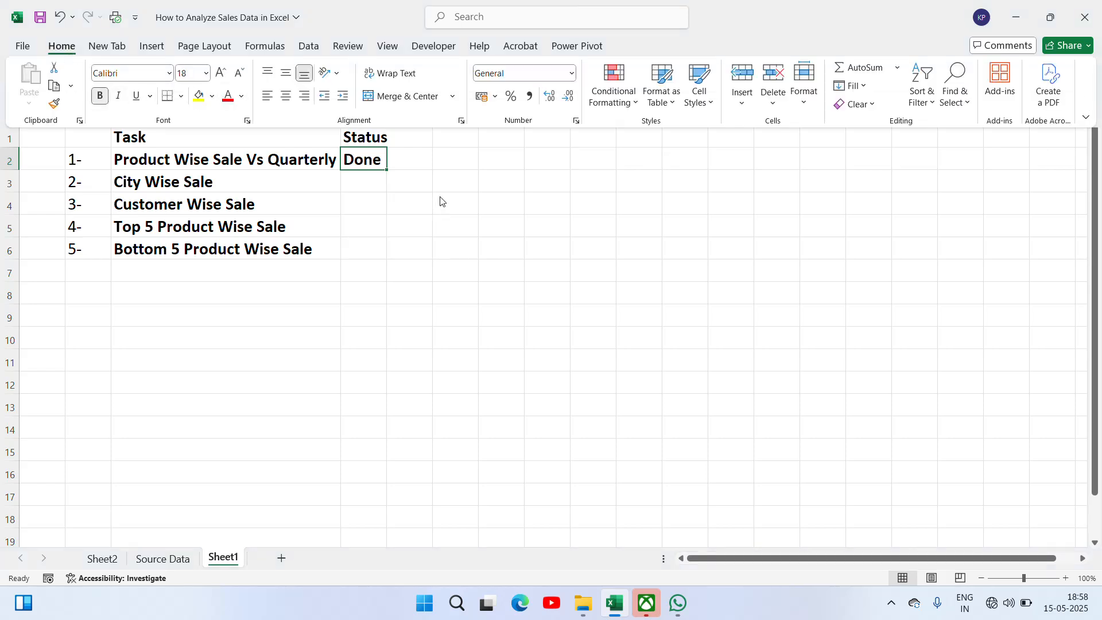
{"action": "left_click", "coordinate": [429, 178]}
{"action": "left_click", "coordinate": [404, 178]}
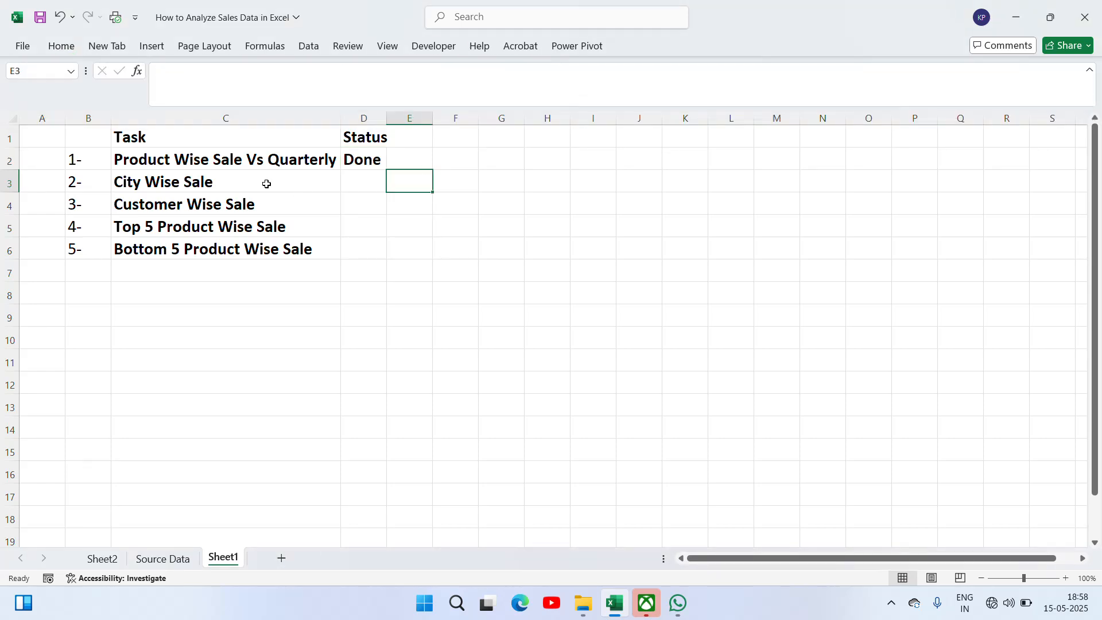
{"action": "left_click", "coordinate": [226, 180]}
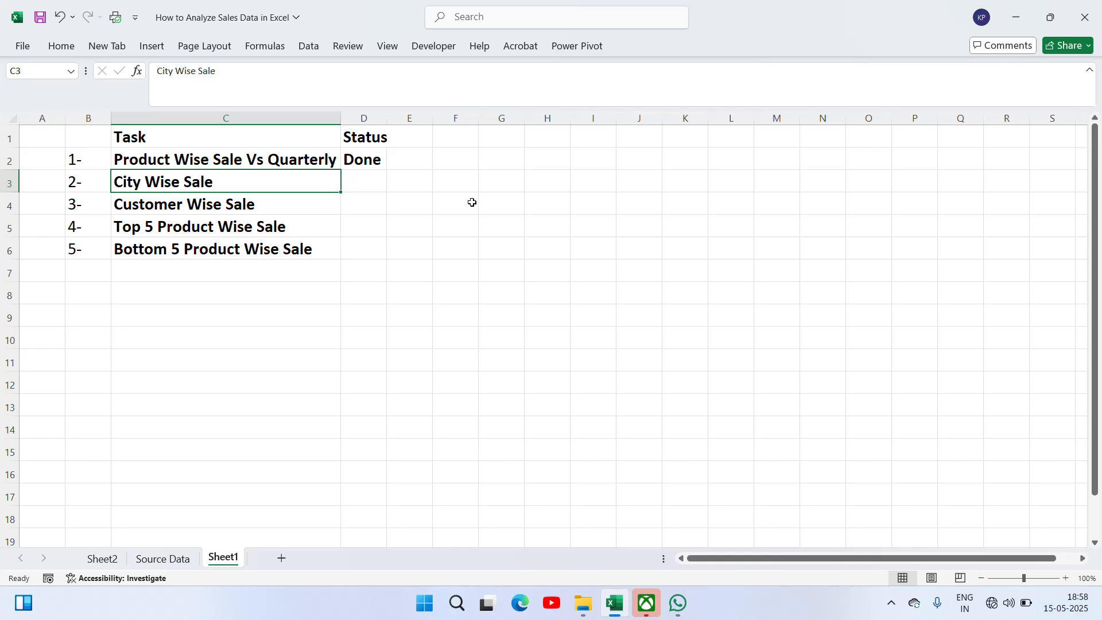
Rename Sheet2 as "Product Wise Sale".
{"action": "left_click", "coordinate": [113, 558]}
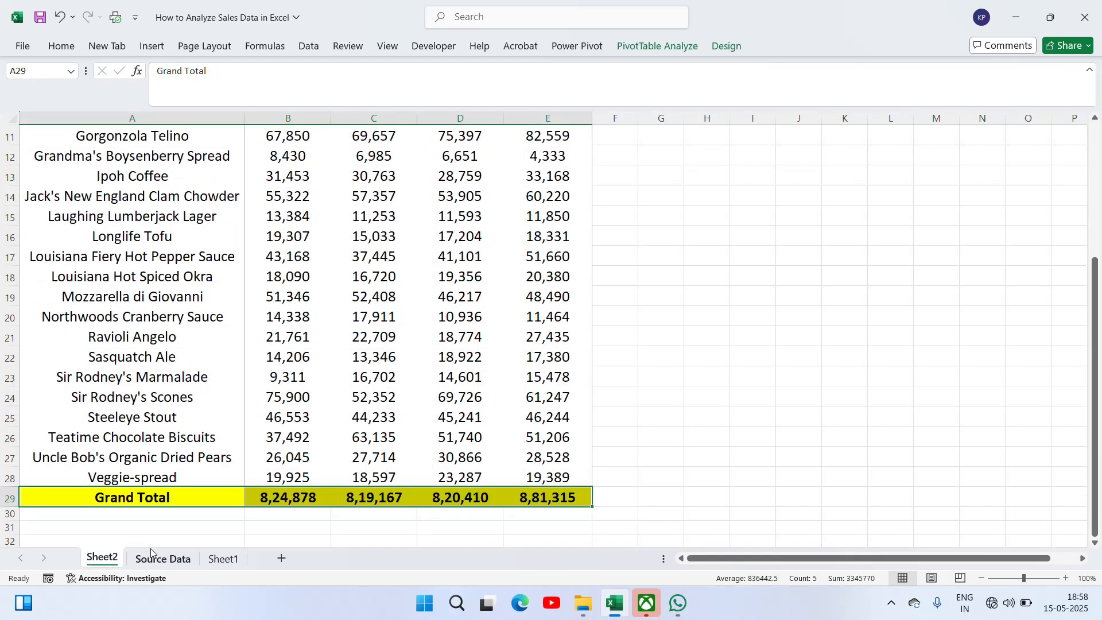
{"action": "right_click", "coordinate": [107, 557]}
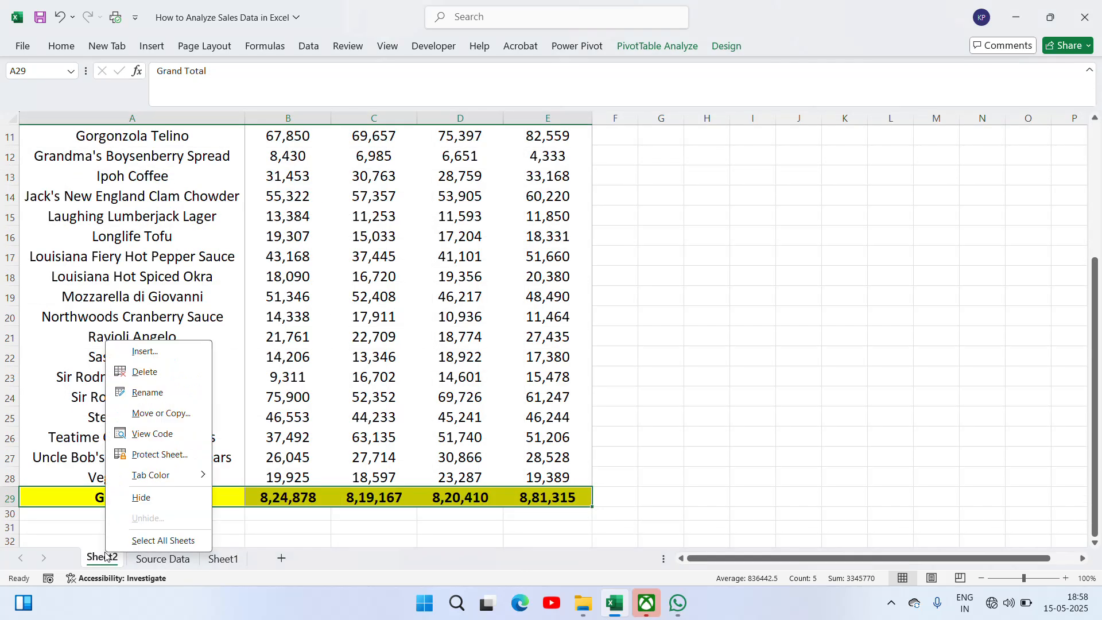
{"action": "left_click", "coordinate": [168, 394]}
{"action": "type", "text": "P"}
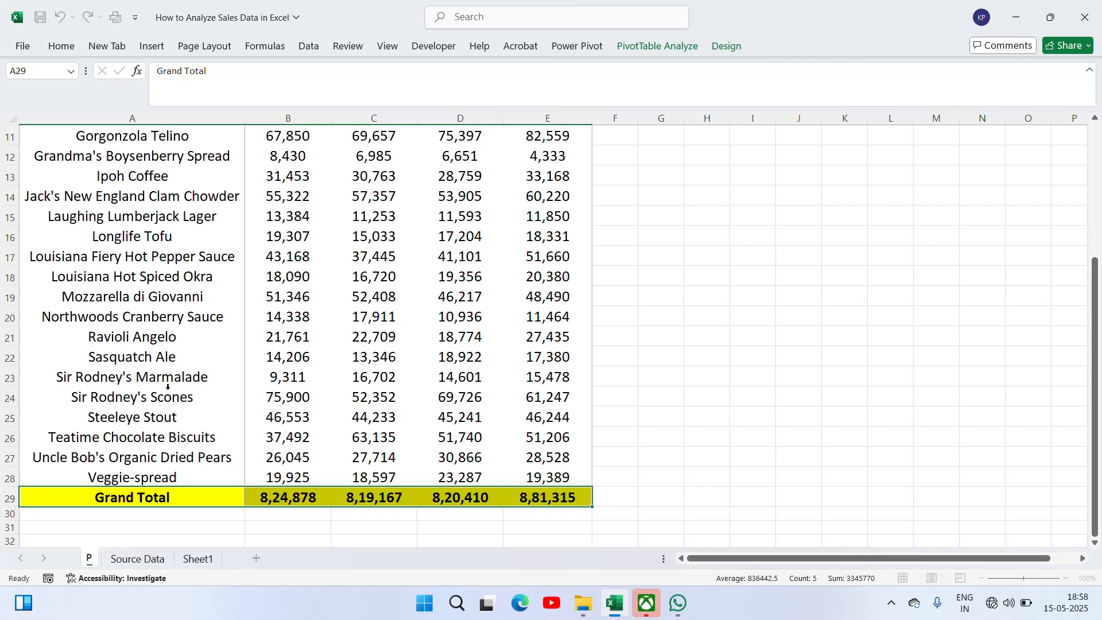
{"action": "type", "text": "roduct Wi"}
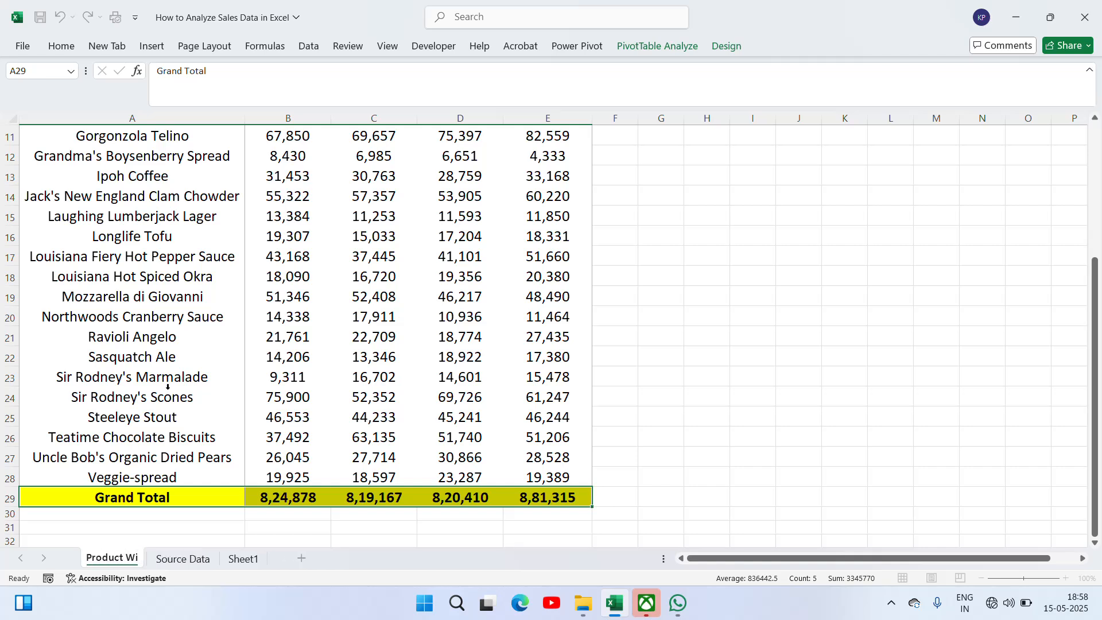
{"action": "type", "text": "se Sale"}
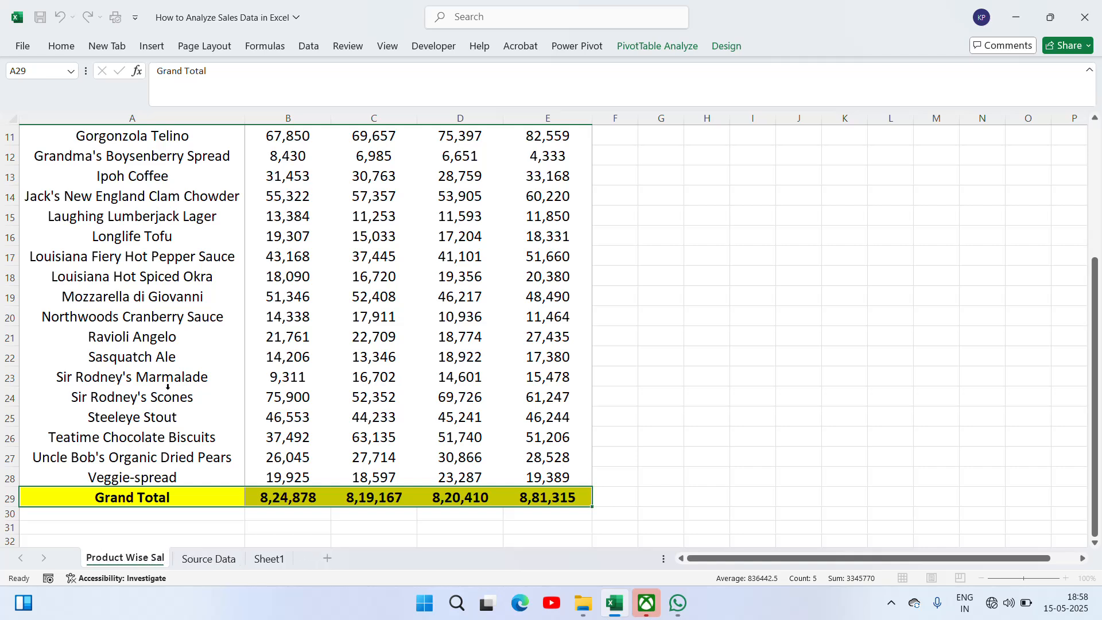
{"action": "left_click", "coordinate": [688, 383]}
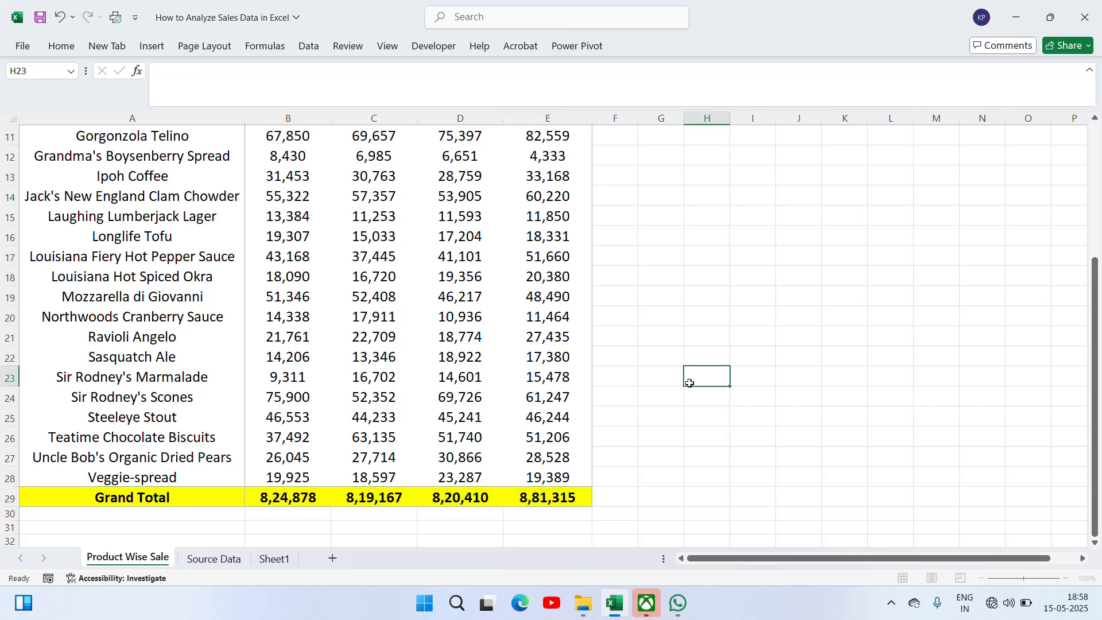
Insert a PivotTable on a new worksheet from the full sales table A4:G281 on the Source Data sheet.
{"action": "left_click", "coordinate": [212, 559]}
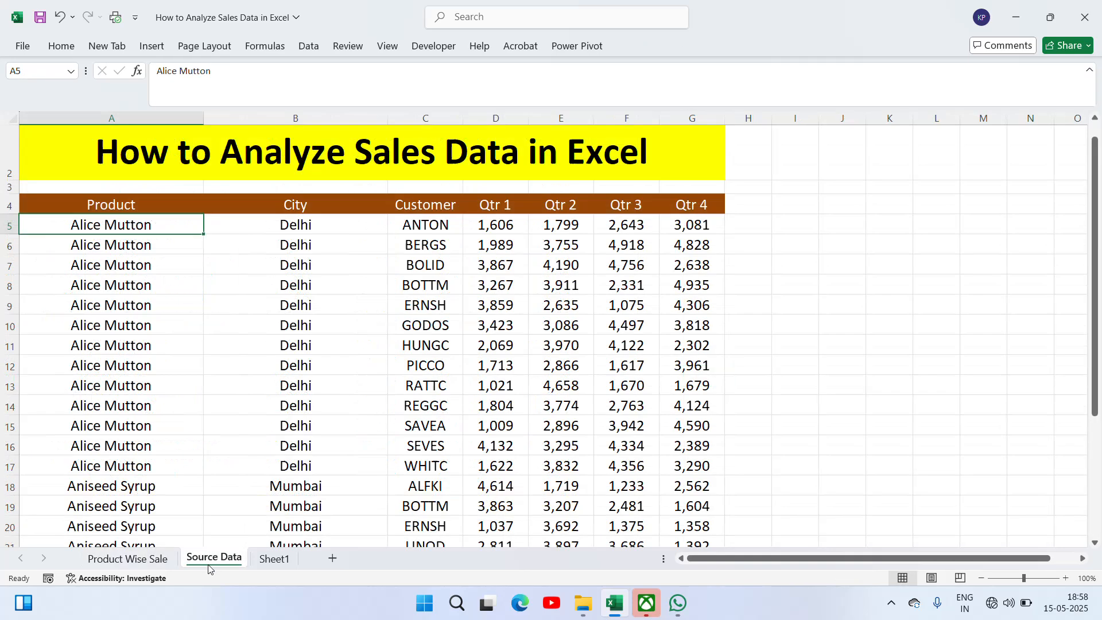
{"action": "left_click", "coordinate": [219, 205]}
{"action": "key", "text": "Left"}
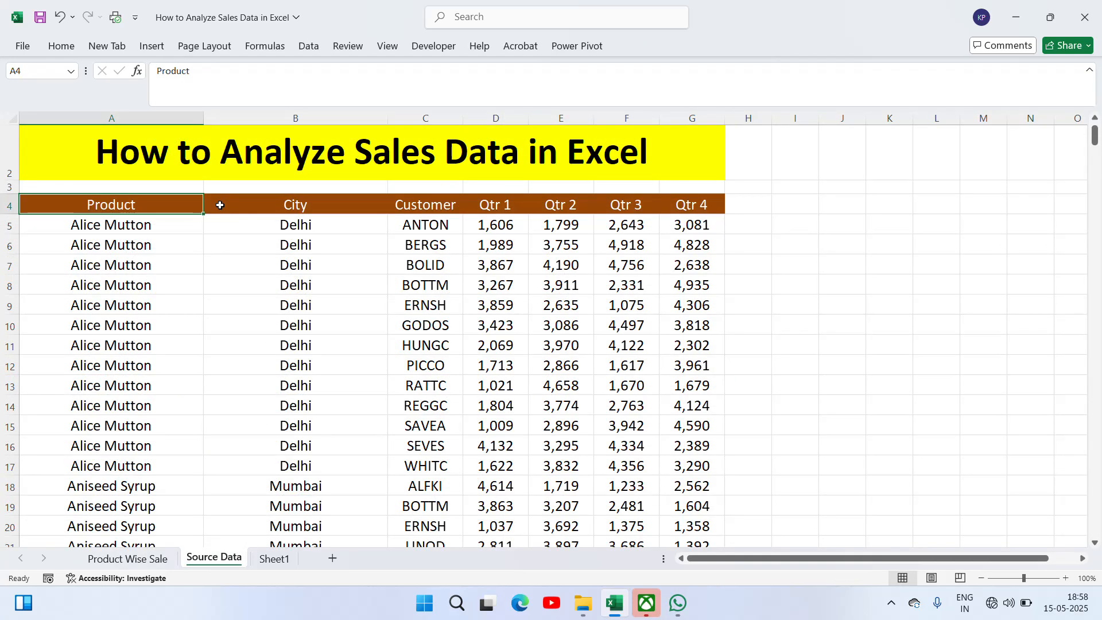
{"action": "key", "text": "ctrl+shift+Right"}
{"action": "key", "text": "ctrl+shift+Down"}
{"action": "key", "text": "shift+Up"}
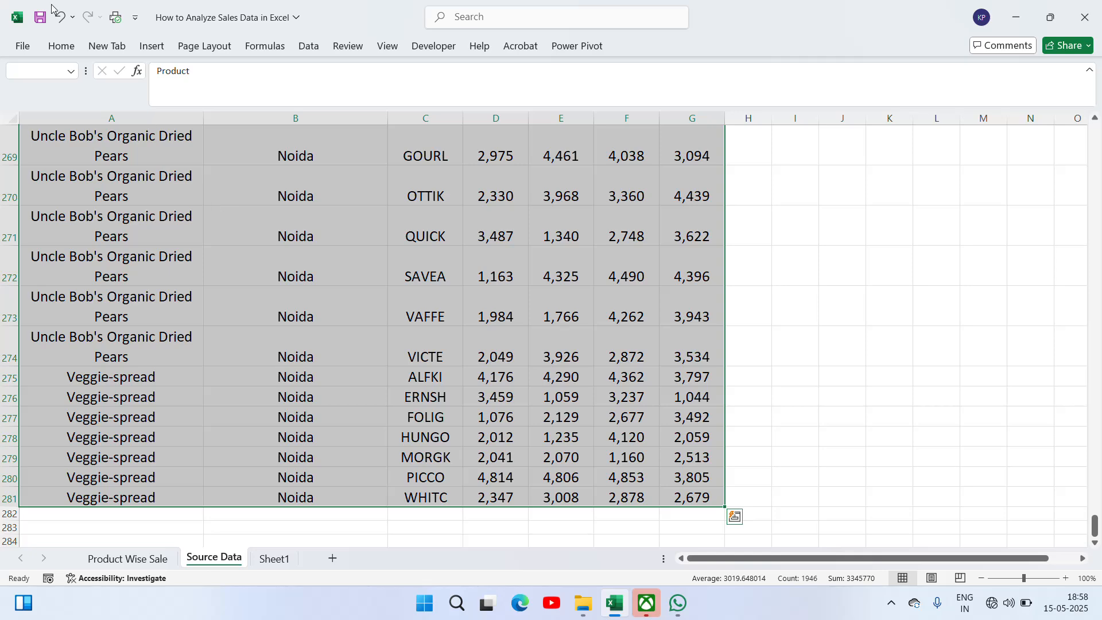
{"action": "left_click", "coordinate": [158, 54]}
{"action": "left_click", "coordinate": [156, 53]}
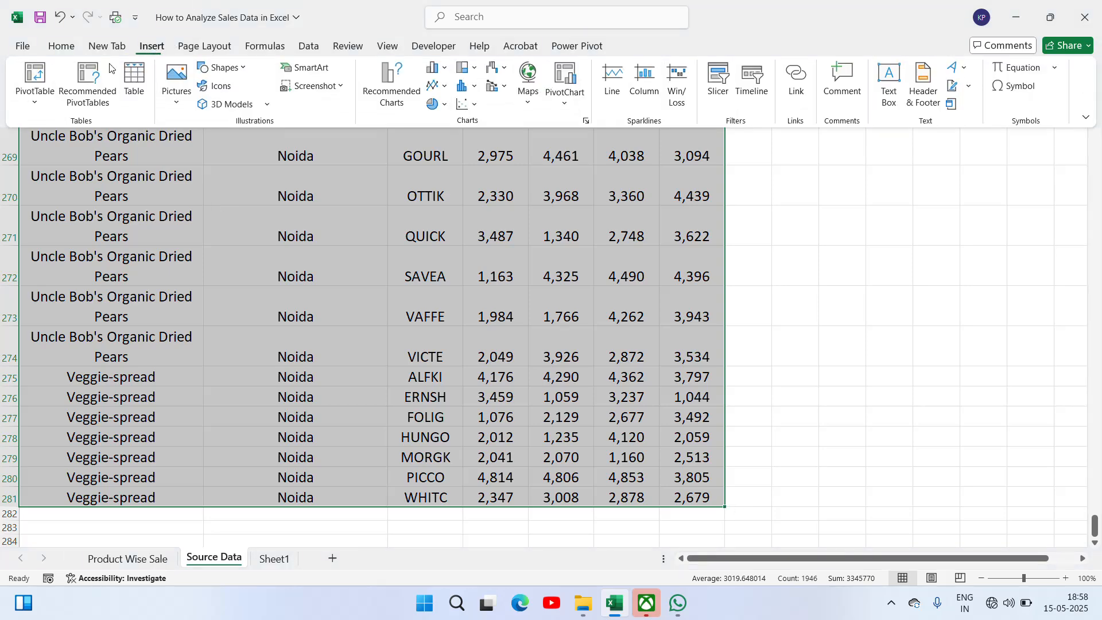
{"action": "left_click", "coordinate": [35, 106]}
{"action": "left_click", "coordinate": [69, 126]}
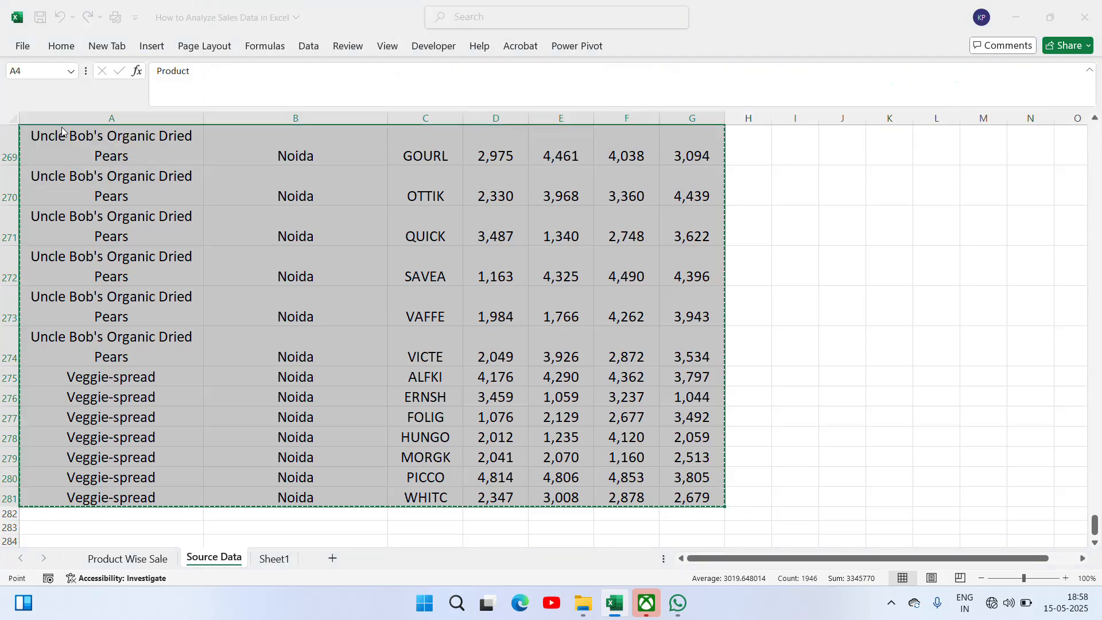
{"action": "left_click", "coordinate": [910, 437]}
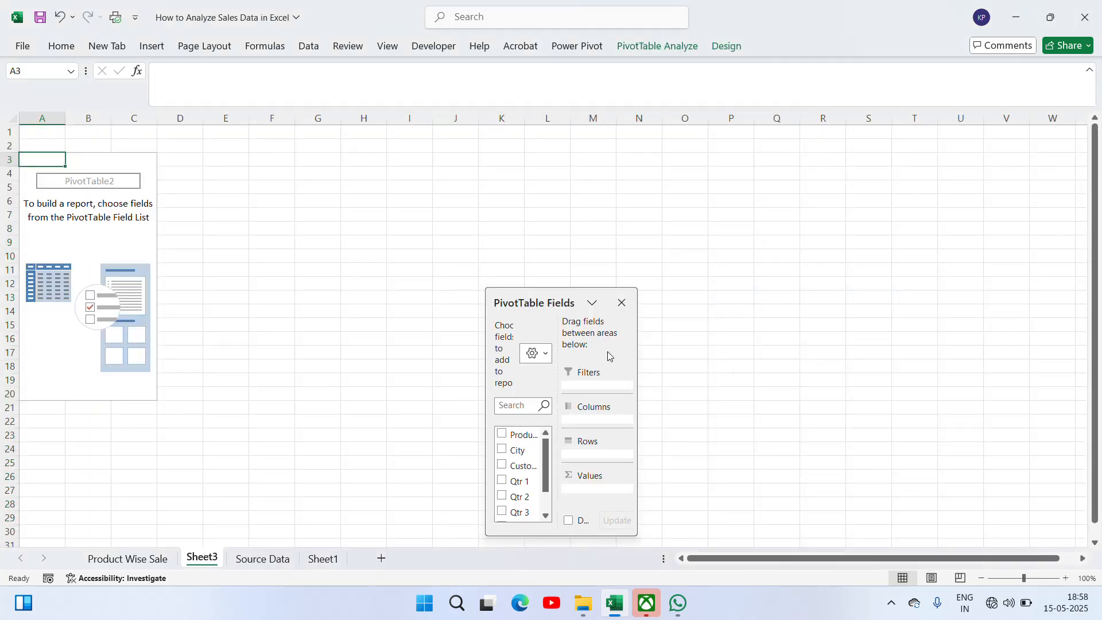
Add City as the PivotTable rows with the sums of Qtr 1 to Qtr 4 as values, and close the field list.
{"action": "left_click", "coordinate": [502, 450]}
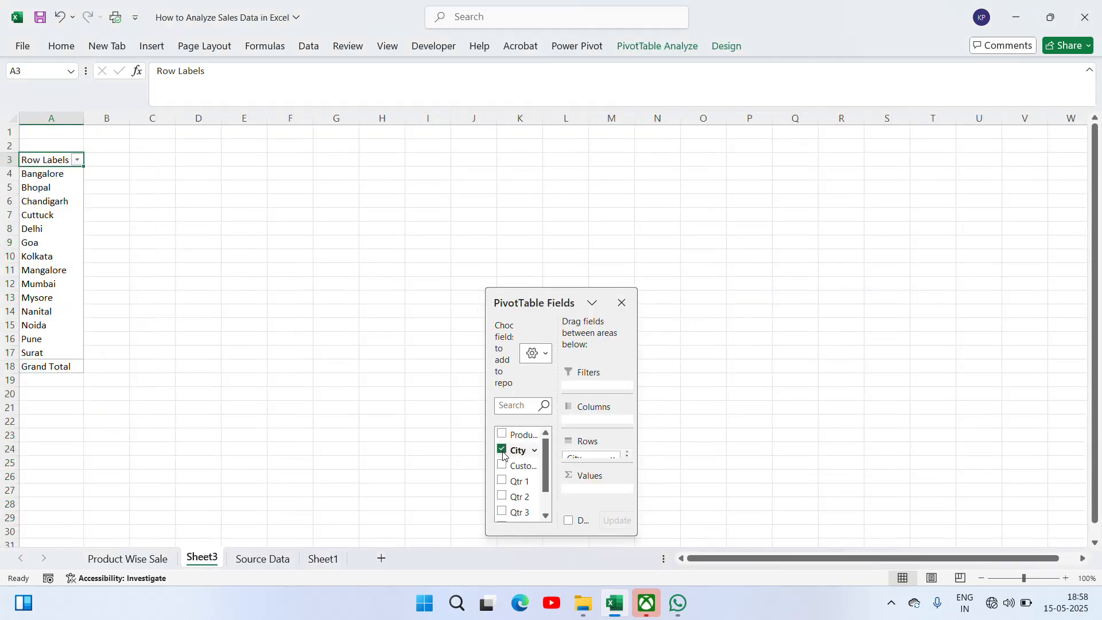
{"action": "left_click", "coordinate": [504, 480]}
{"action": "left_click", "coordinate": [503, 496]}
{"action": "left_click", "coordinate": [503, 511]}
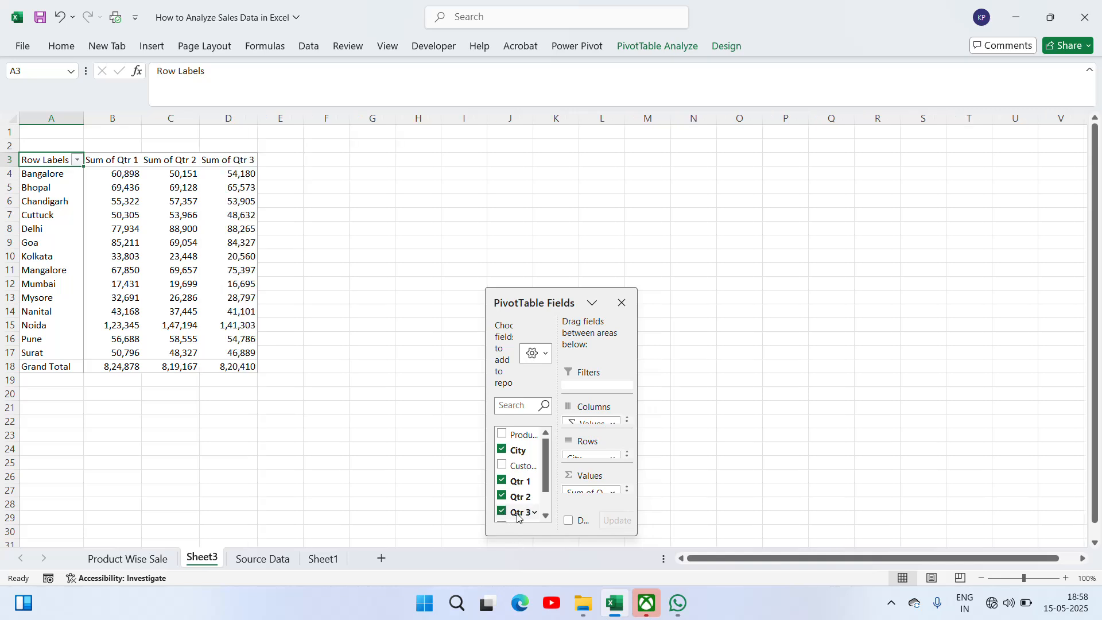
{"action": "scroll", "coordinate": [509, 515], "scroll_direction": "down", "scroll_amount": 1}
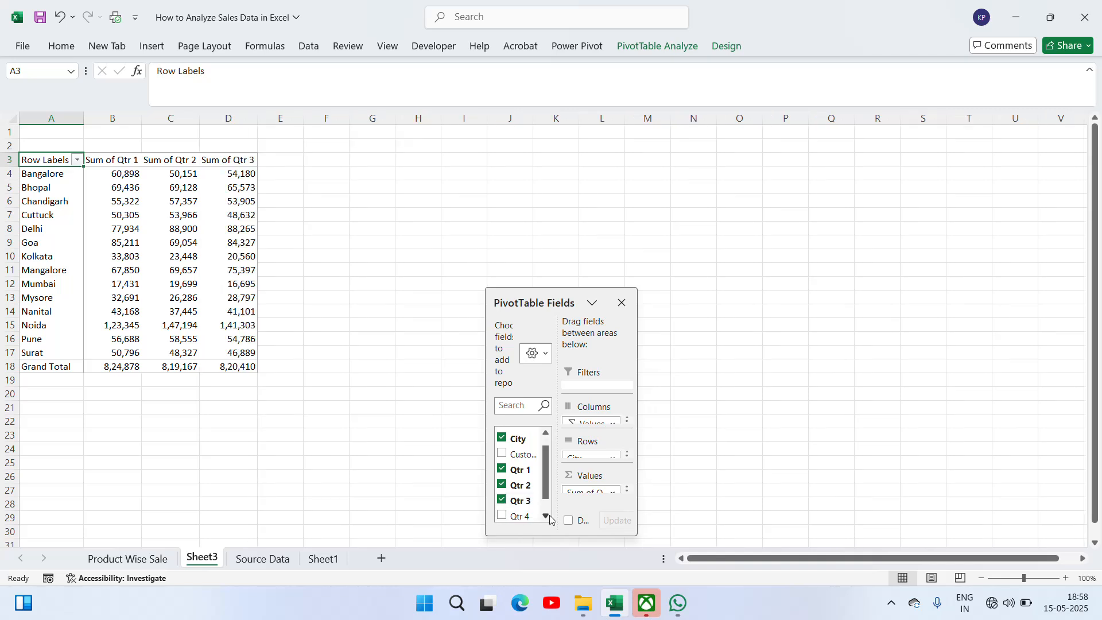
{"action": "left_click", "coordinate": [501, 515]}
{"action": "left_click", "coordinate": [621, 302]}
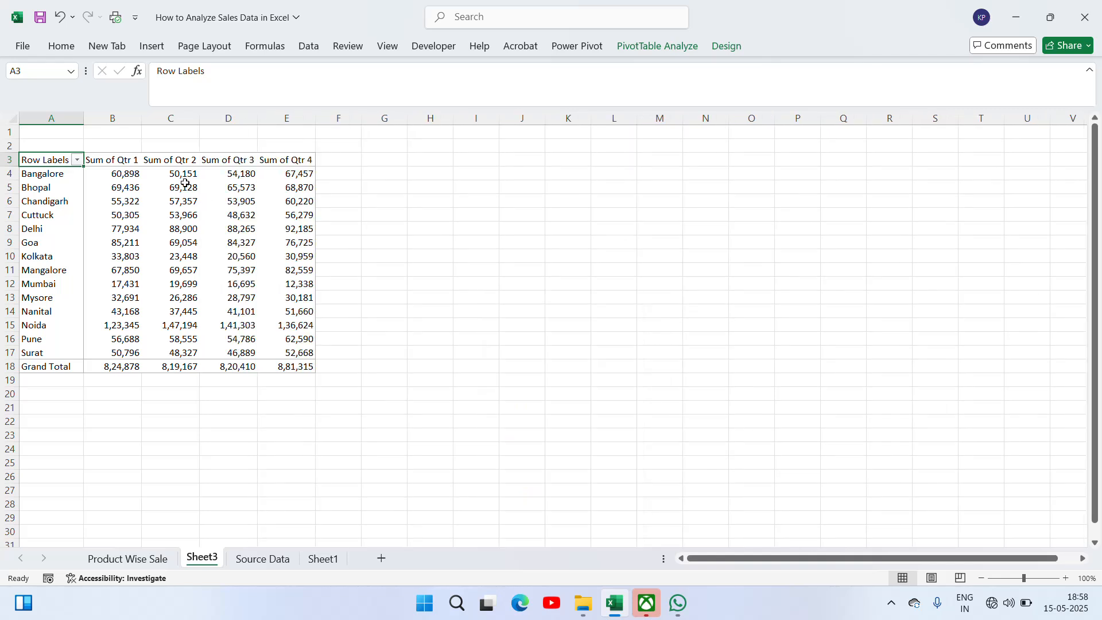
Set the font size of the entire city PivotTable, A3:E18 on Sheet3, to 16.
{"action": "left_click", "coordinate": [193, 161]}
{"action": "key", "text": "ctrl+Left"}
{"action": "key", "text": "ctrl+shift+Right"}
{"action": "key", "text": "ctrl+shift+Down"}
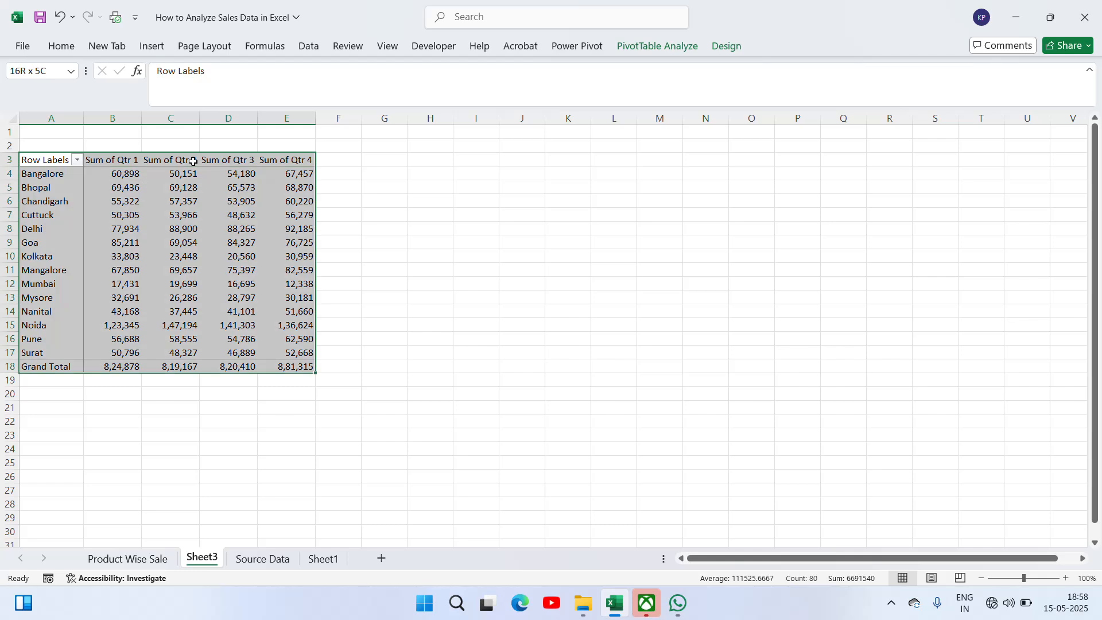
{"action": "left_click", "coordinate": [61, 46]}
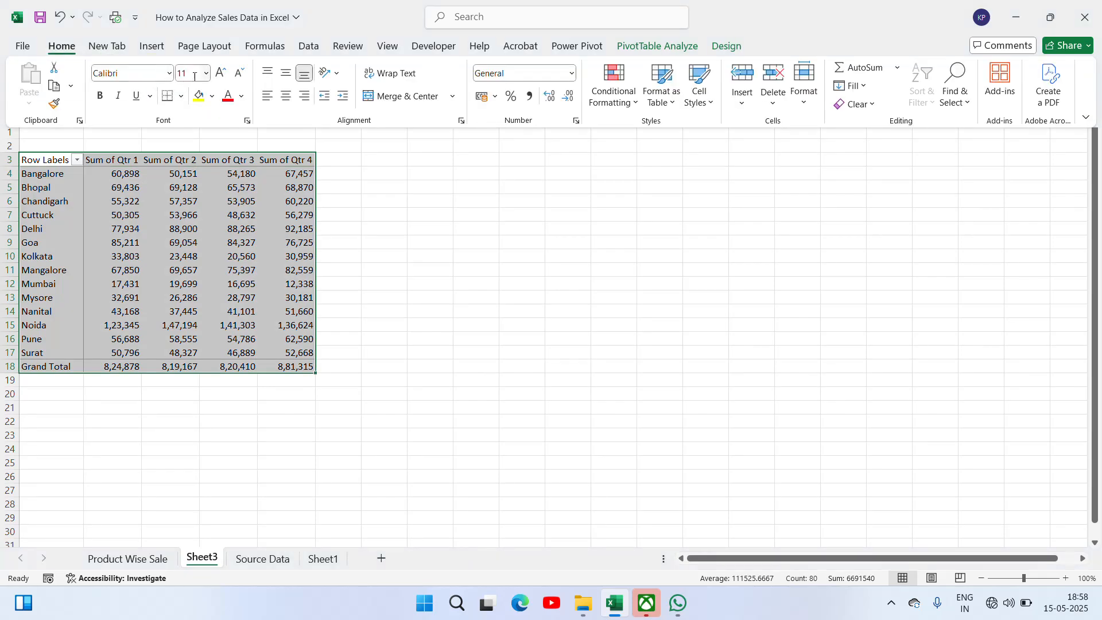
{"action": "left_click", "coordinate": [195, 76]}
{"action": "key", "text": "Return"}
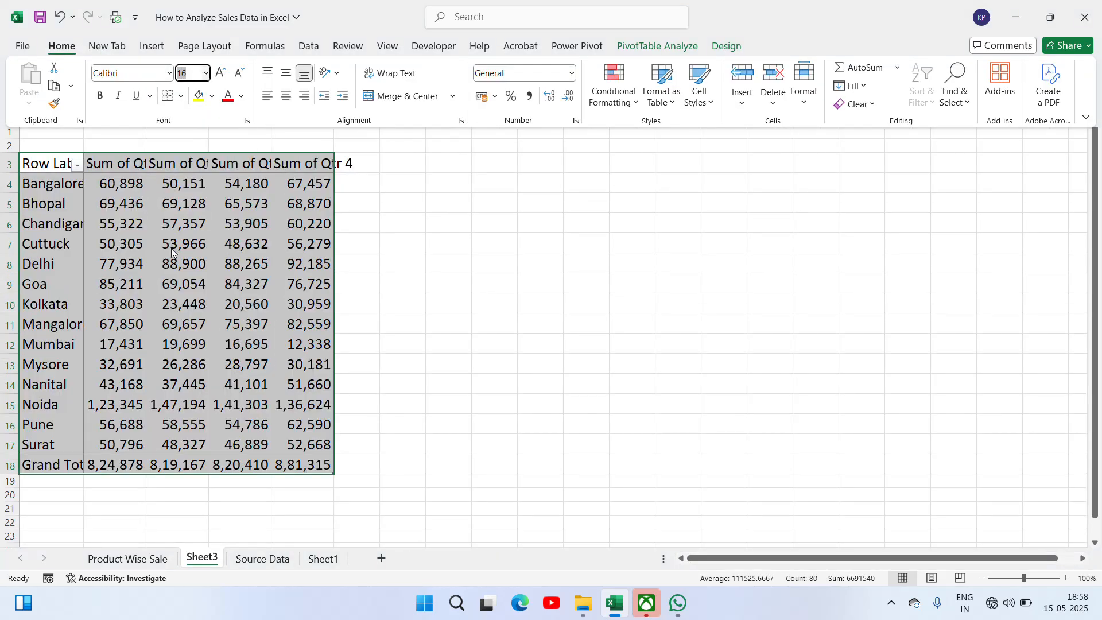
{"action": "mouse_move", "coordinate": [171, 248]}
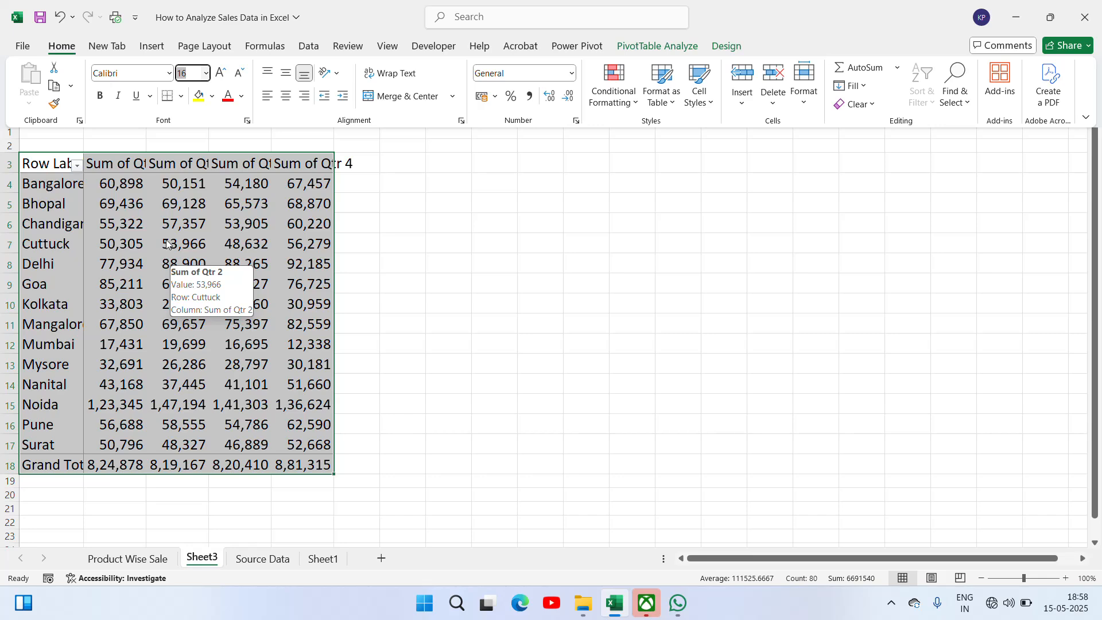
Auto-fit all column widths on Sheet3 to their contents.
{"action": "left_click", "coordinate": [482, 206]}
{"action": "key", "text": "ctrl+a"}
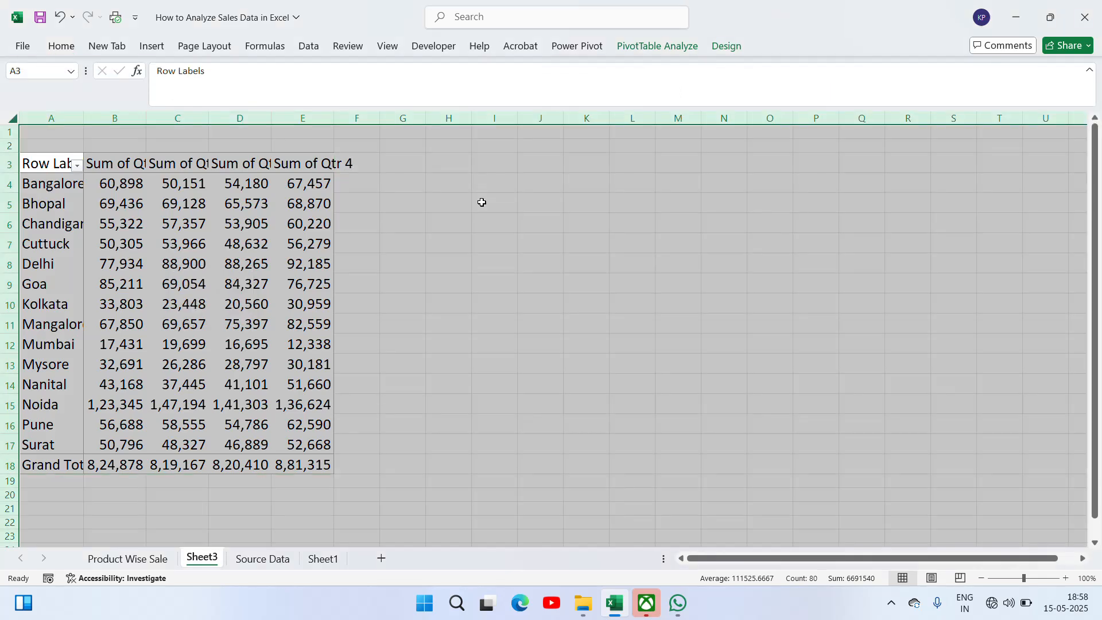
{"action": "double_click", "coordinate": [378, 120]}
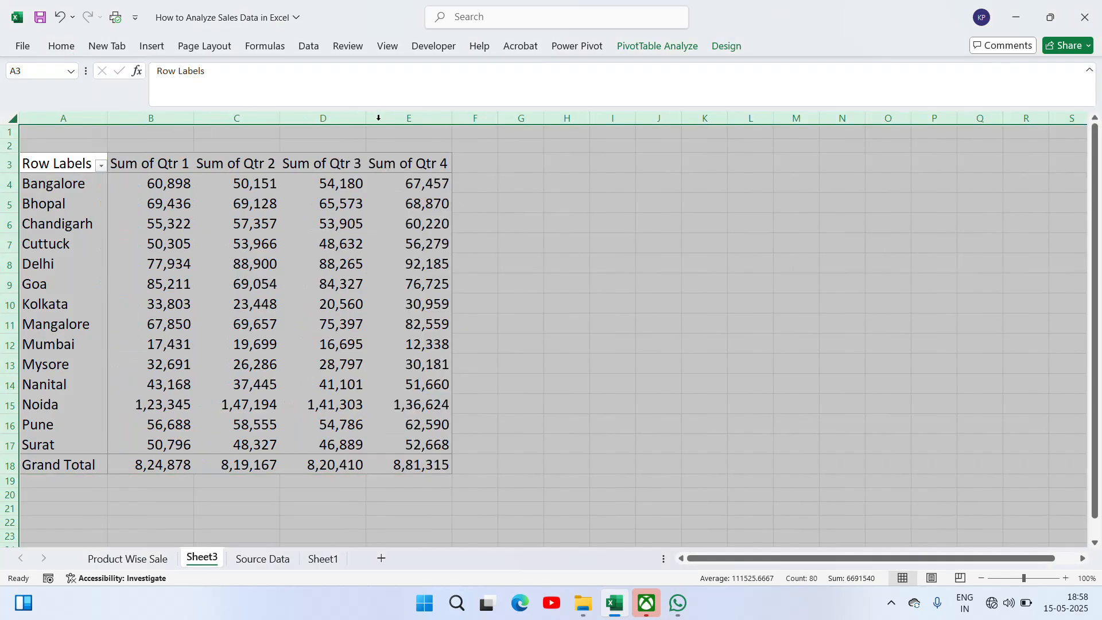
Center the contents of the whole city PivotTable horizontally, from the header row through the Grand Total row.
{"action": "left_click", "coordinate": [296, 171]}
{"action": "key", "text": "Home"}
{"action": "key", "text": "ctrl+shift+Right"}
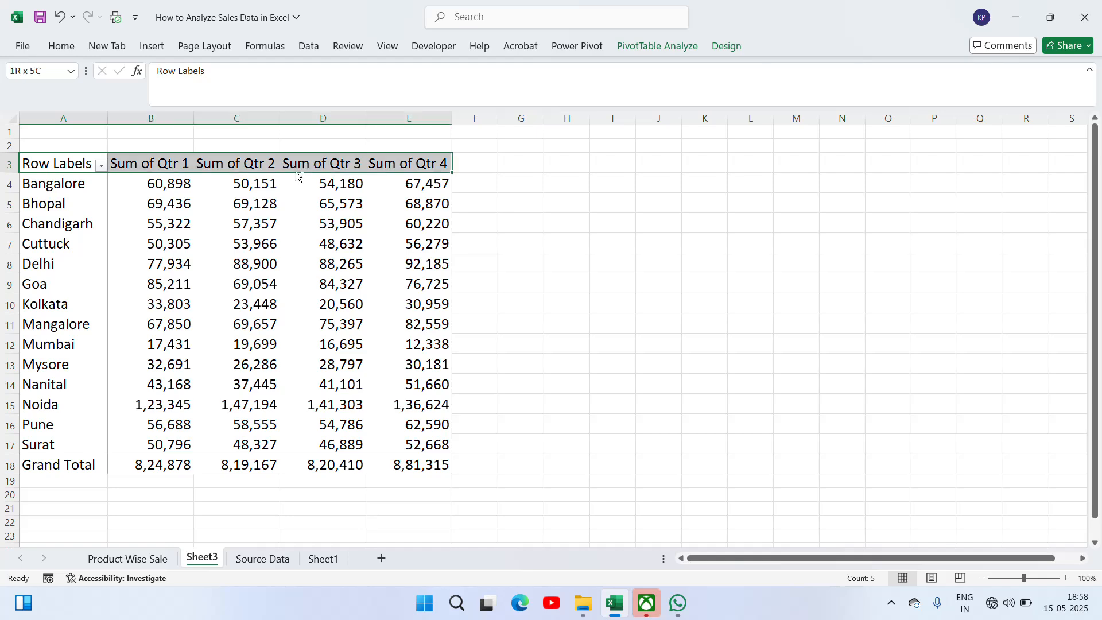
{"action": "key", "text": "ctrl+shift+Down"}
{"action": "left_click", "coordinate": [65, 45]}
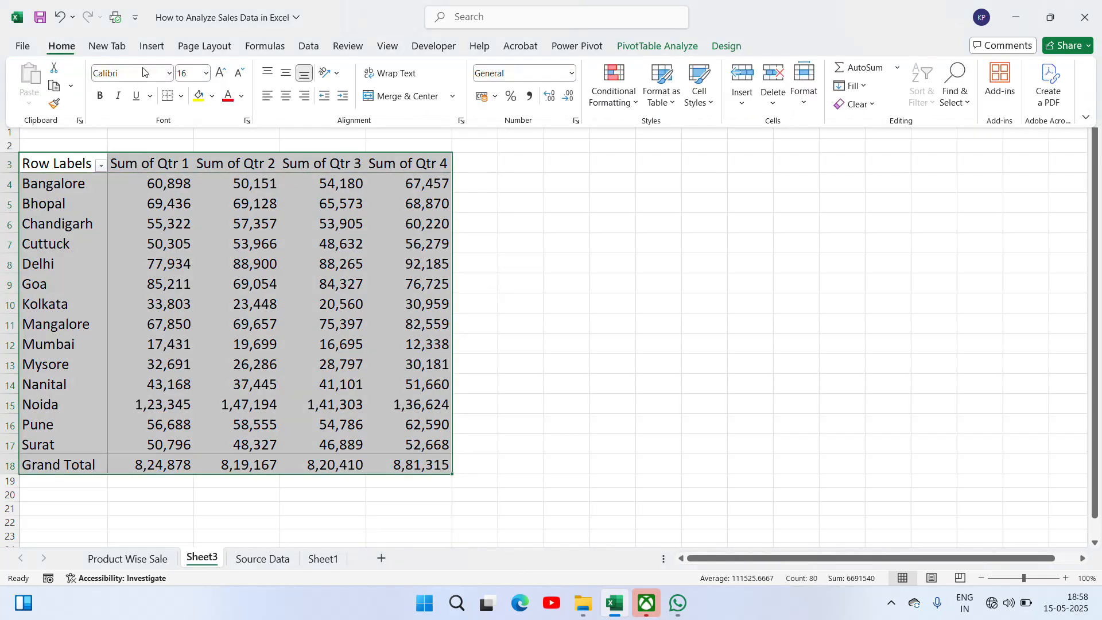
{"action": "left_click", "coordinate": [285, 96]}
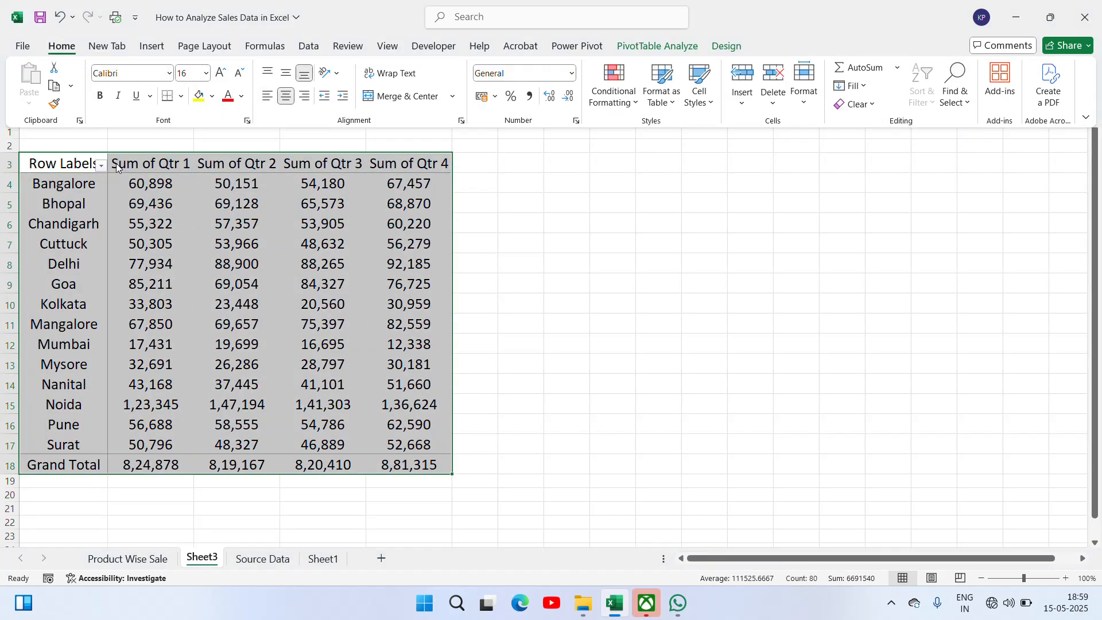
Replace the Row Labels header in A3 of the PivotTable with "City".
{"action": "left_click", "coordinate": [61, 163]}
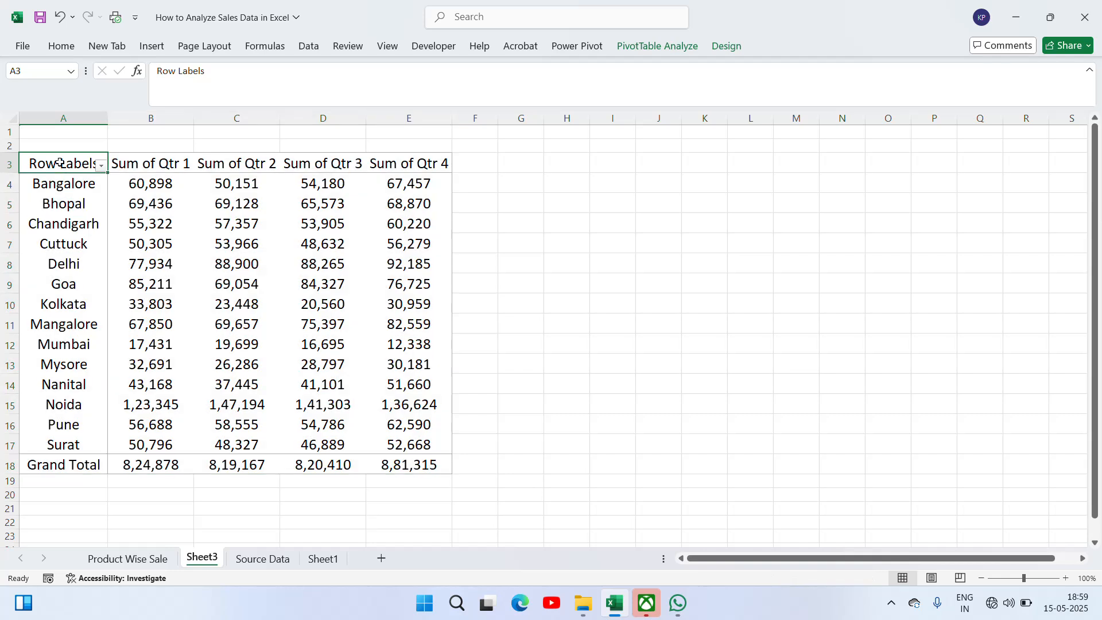
{"action": "type", "text": "City"}
{"action": "key", "text": "Return"}
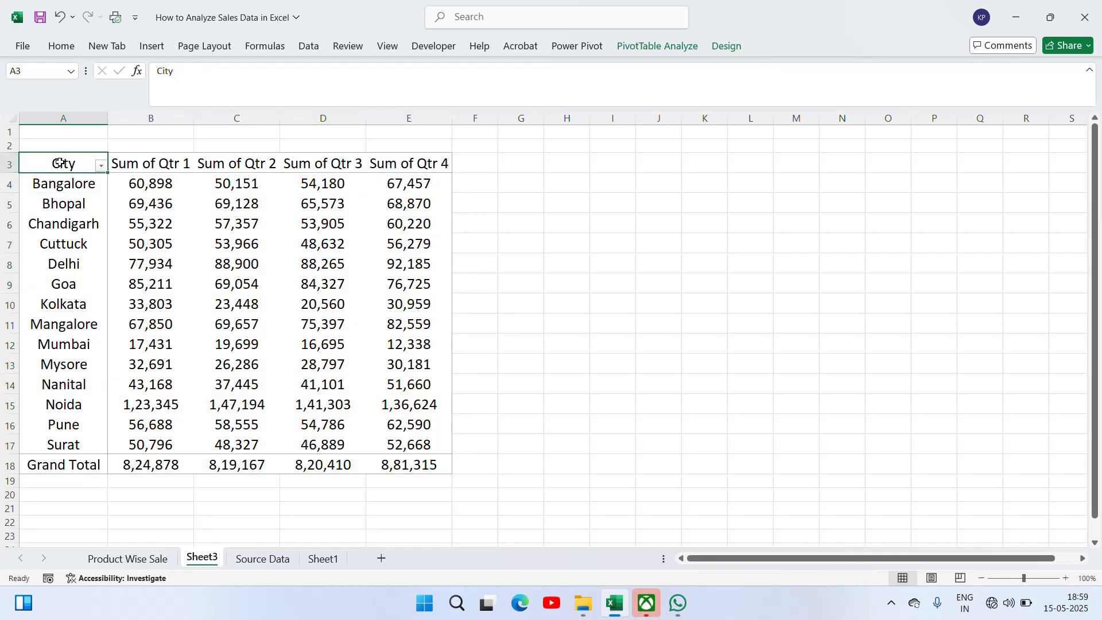
Make the header row and the Grand Total row of the city PivotTable bold.
{"action": "left_click", "coordinate": [60, 163]}
{"action": "key", "text": "ctrl+b"}
{"action": "key", "text": "ctrl+Down"}
{"action": "key", "text": "Down"}
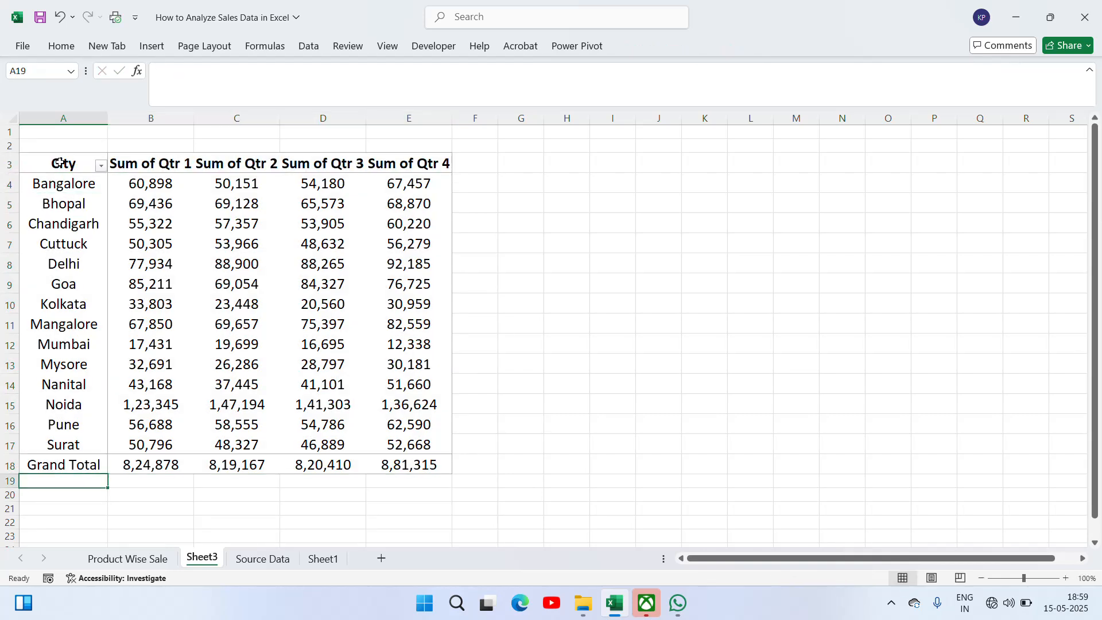
{"action": "key", "text": "Up"}
{"action": "key", "text": "ctrl+shift+Right"}
{"action": "key", "text": "ctrl+b"}
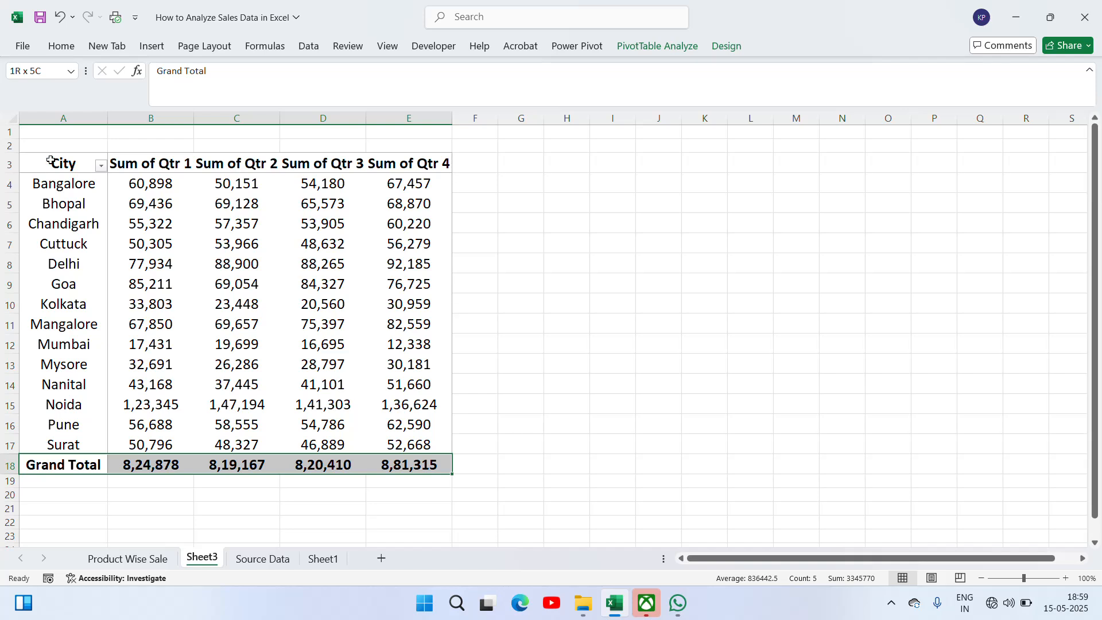
Look over the city names, the four quarterly sum columns and the Grand Total row of the city PivotTable.
{"action": "left_click", "coordinate": [58, 190]}
{"action": "key", "text": "Right"}
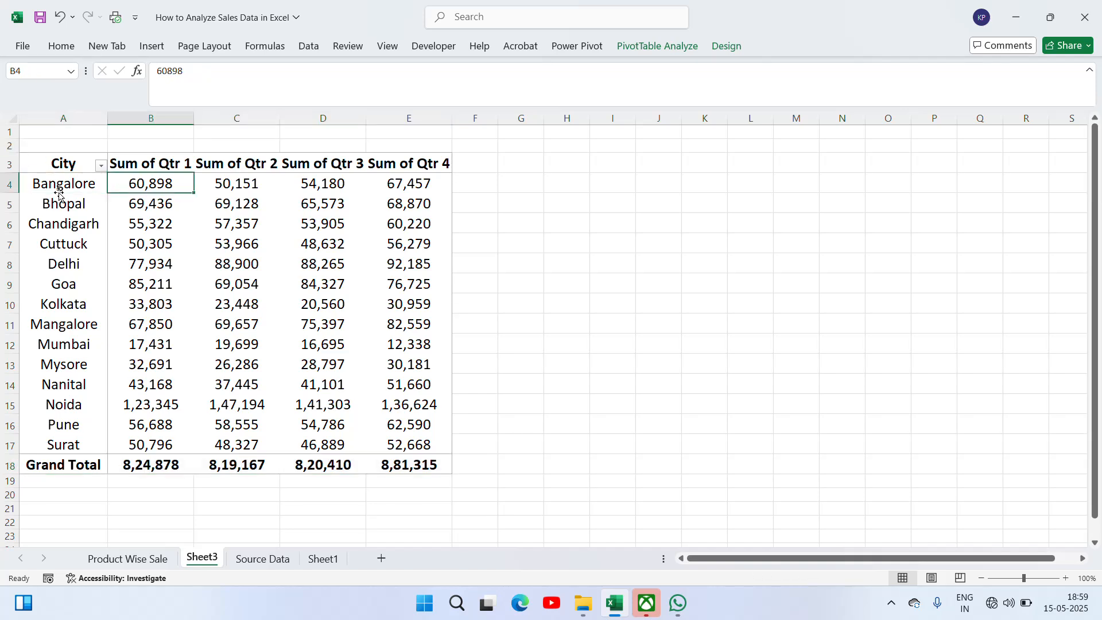
{"action": "key", "text": "Left"}
{"action": "key", "text": "ctrl+shift+Down"}
{"action": "key", "text": "shift+Up"}
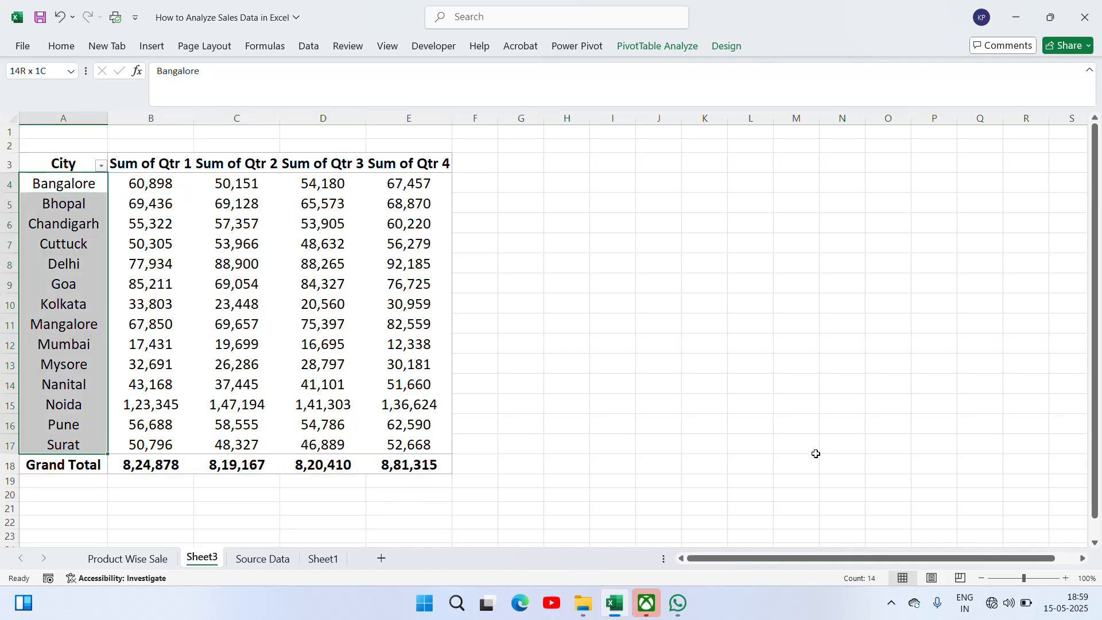
{"action": "left_click", "coordinate": [144, 183]}
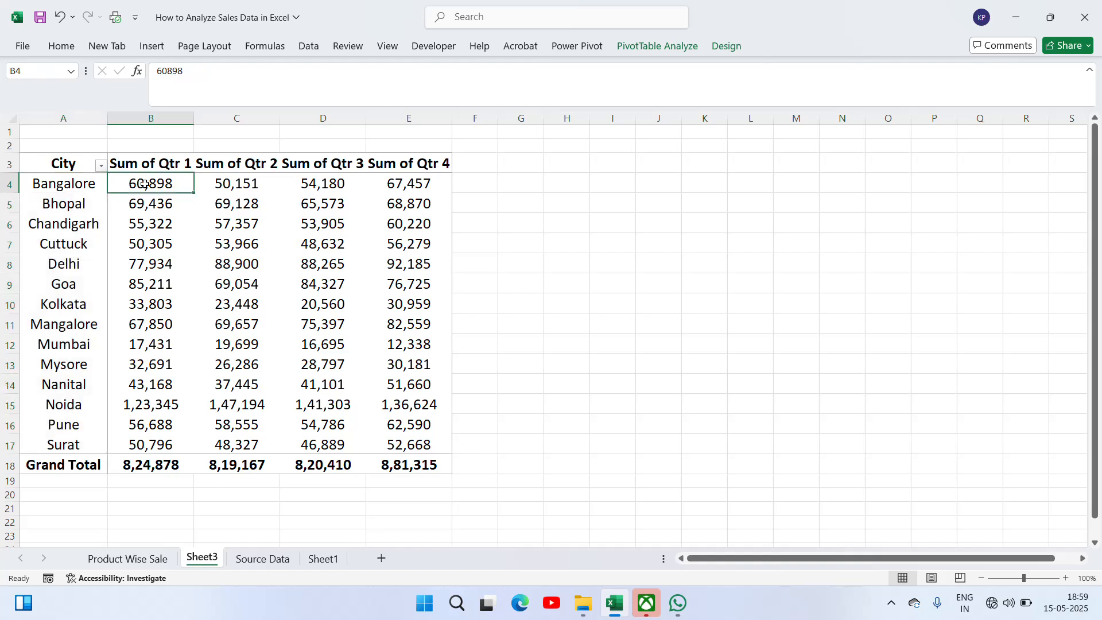
{"action": "key", "text": "Up"}
{"action": "key", "text": "Right"}
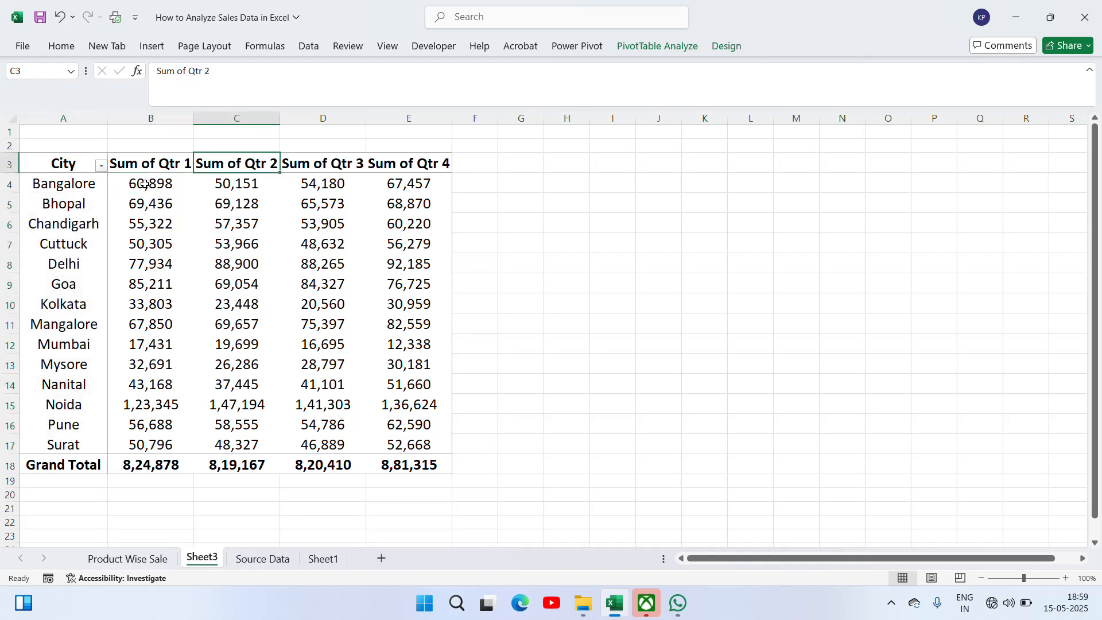
{"action": "key", "text": "Right"}
{"action": "key", "text": "Right"}
{"action": "key", "text": "Down"}
{"action": "key", "text": "Left"}
{"action": "key", "text": "Left"}
{"action": "key", "text": "Left"}
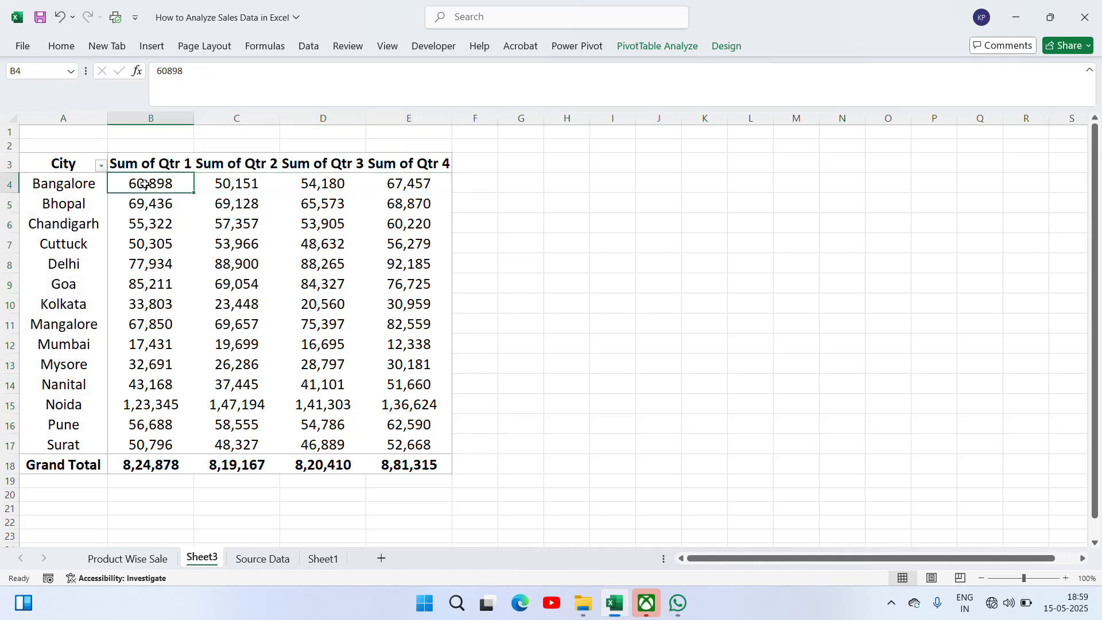
{"action": "key", "text": "ctrl+Down"}
{"action": "key", "text": "Left"}
{"action": "key", "text": "ctrl+Home"}
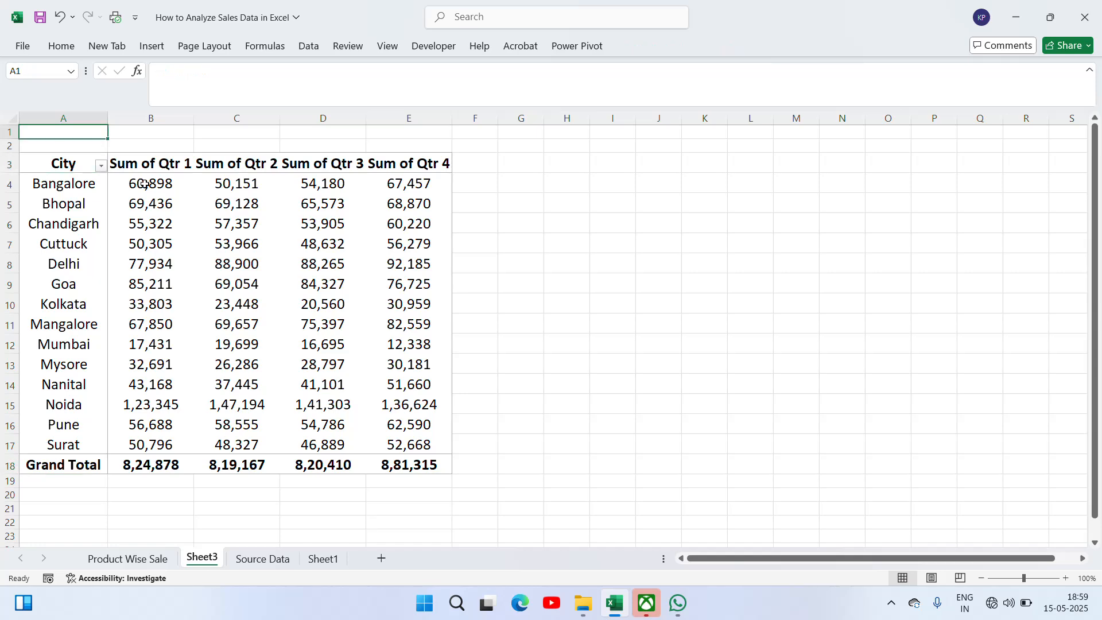
{"action": "key", "text": "Down"}
{"action": "key", "text": "Down"}
{"action": "key", "text": "Down"}
{"action": "key", "text": "Down"}
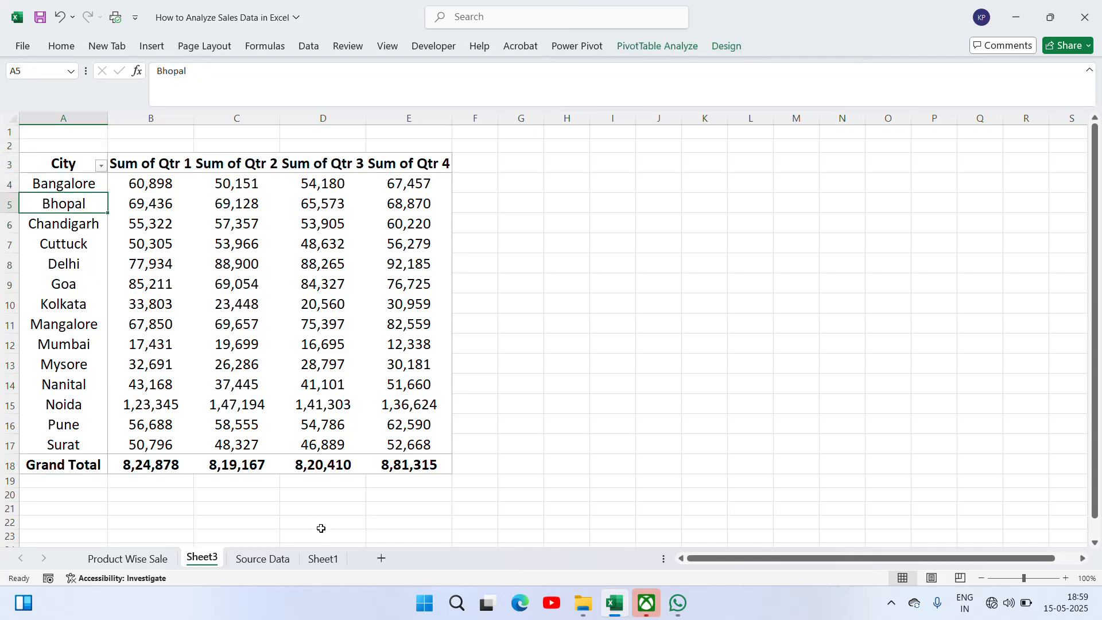
Copy the "Done" status from D2 to D3 on Sheet1 for the City Wise Sale task.
{"action": "left_click", "coordinate": [327, 563]}
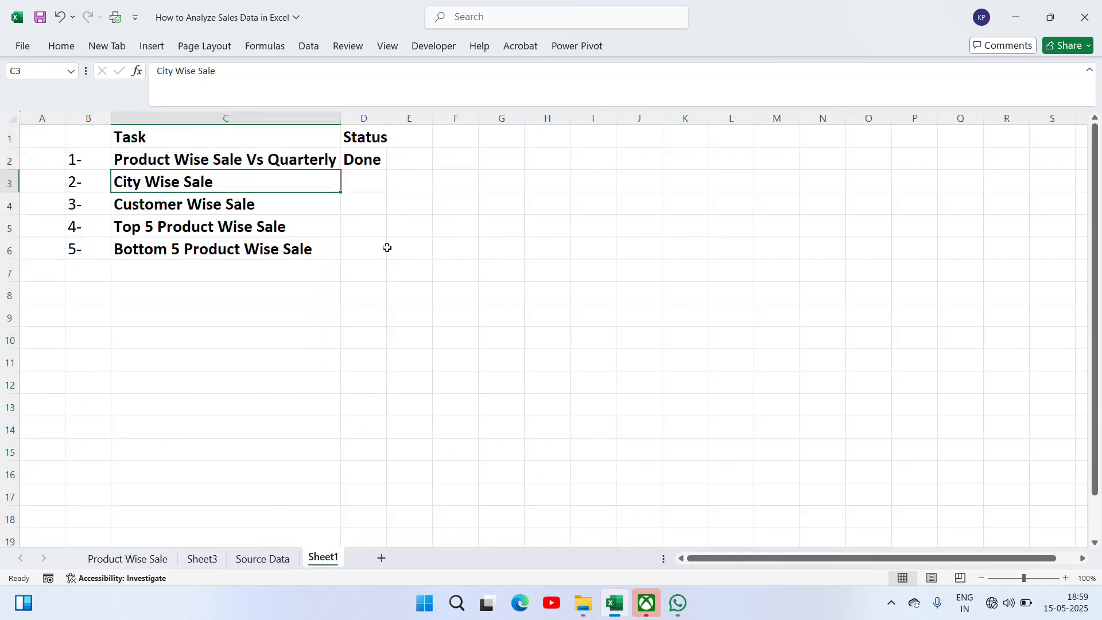
{"action": "left_click", "coordinate": [366, 169]}
{"action": "key", "text": "ctrl+c"}
{"action": "key", "text": "Down"}
{"action": "key", "text": "ctrl+v"}
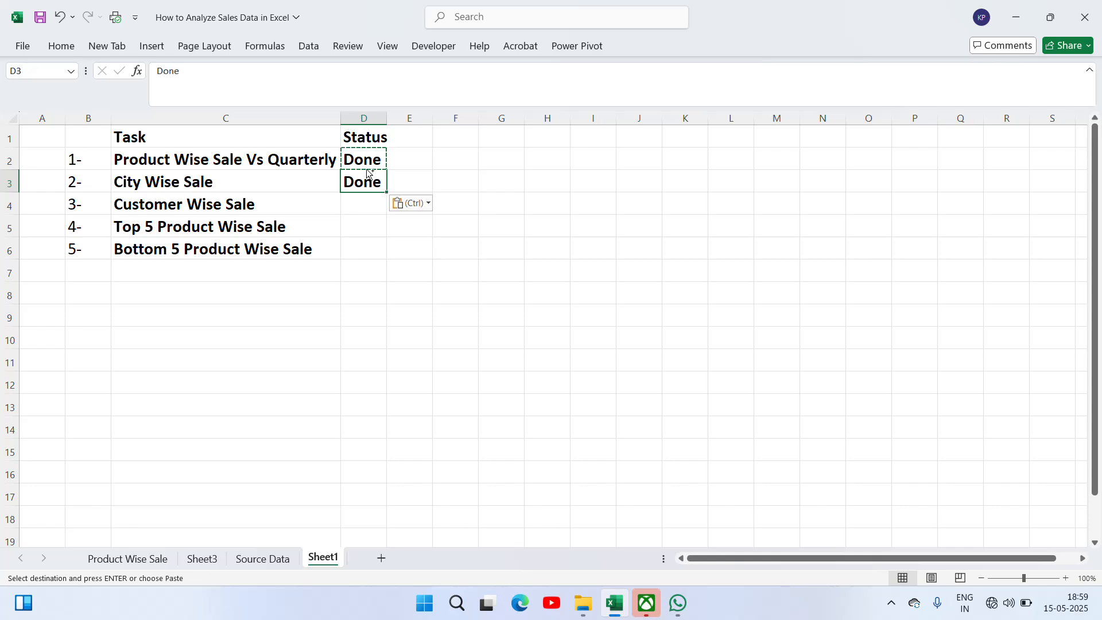
{"action": "key", "text": "Escape"}
Rename Sheet3 as "City Wise Sale".
{"action": "left_click", "coordinate": [191, 565]}
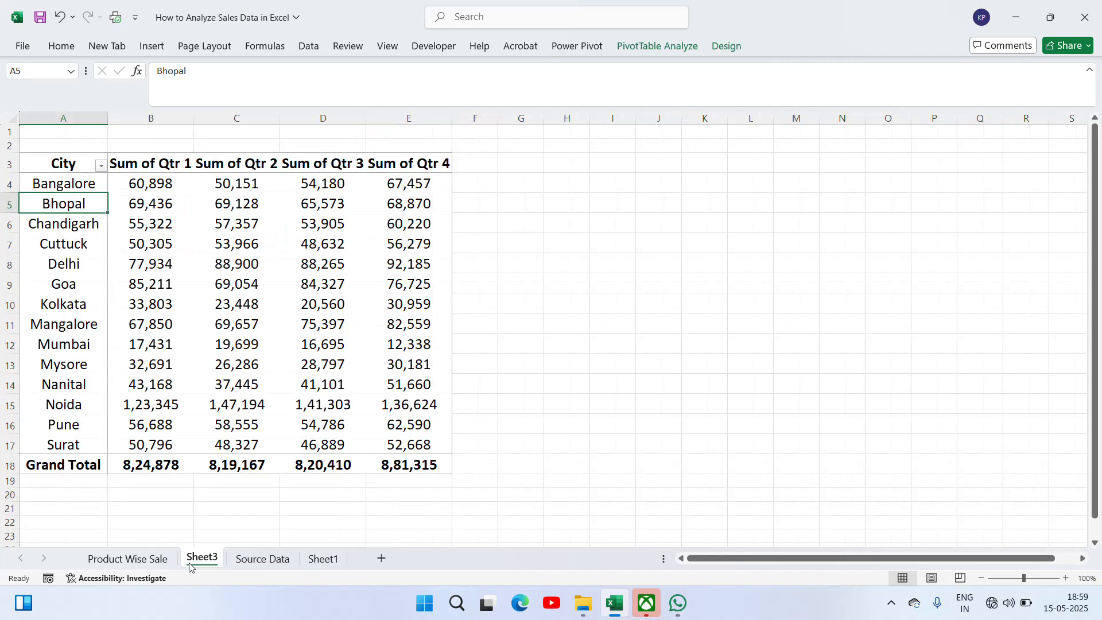
{"action": "right_click", "coordinate": [191, 566]}
{"action": "left_click", "coordinate": [249, 410]}
{"action": "type", "text": "City"}
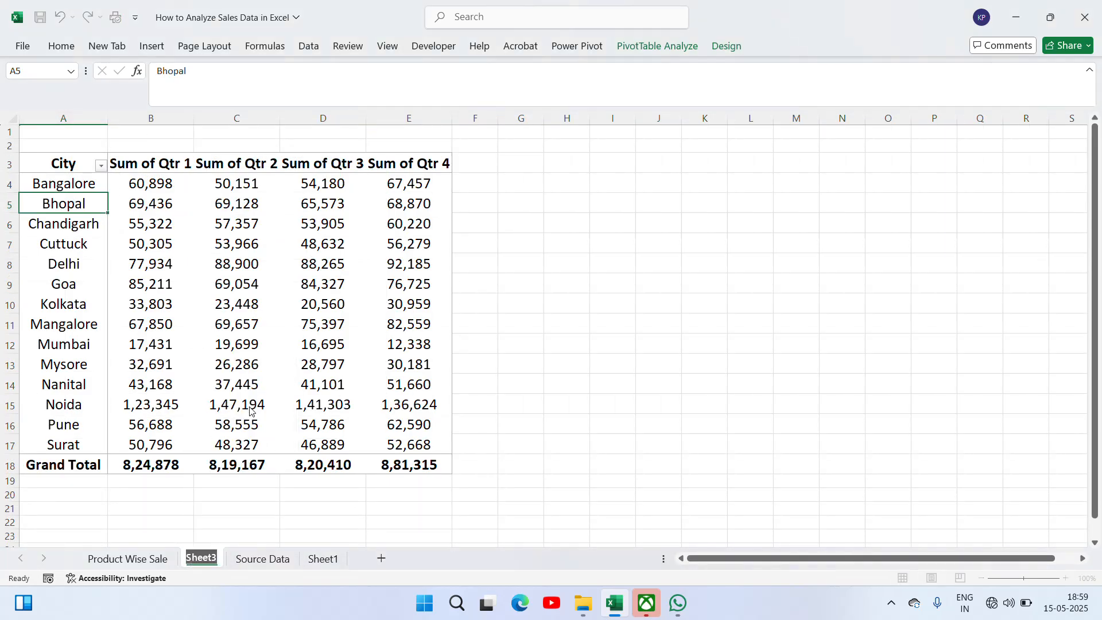
{"action": "key", "text": "Return"}
{"action": "type", "text": "W"}
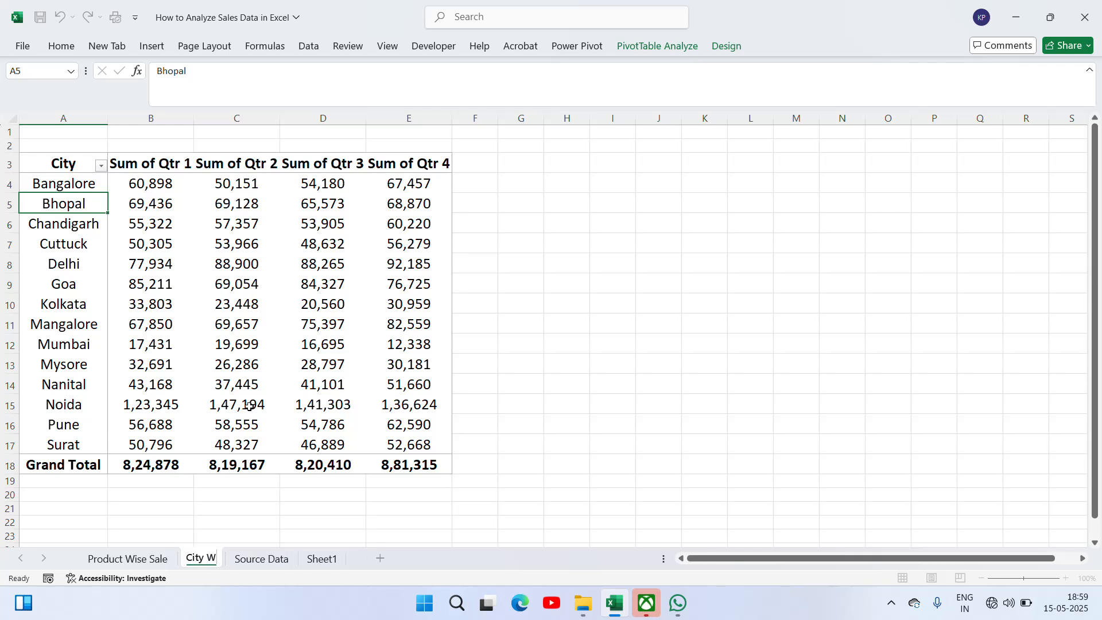
{"action": "type", "text": "ise Sale"}
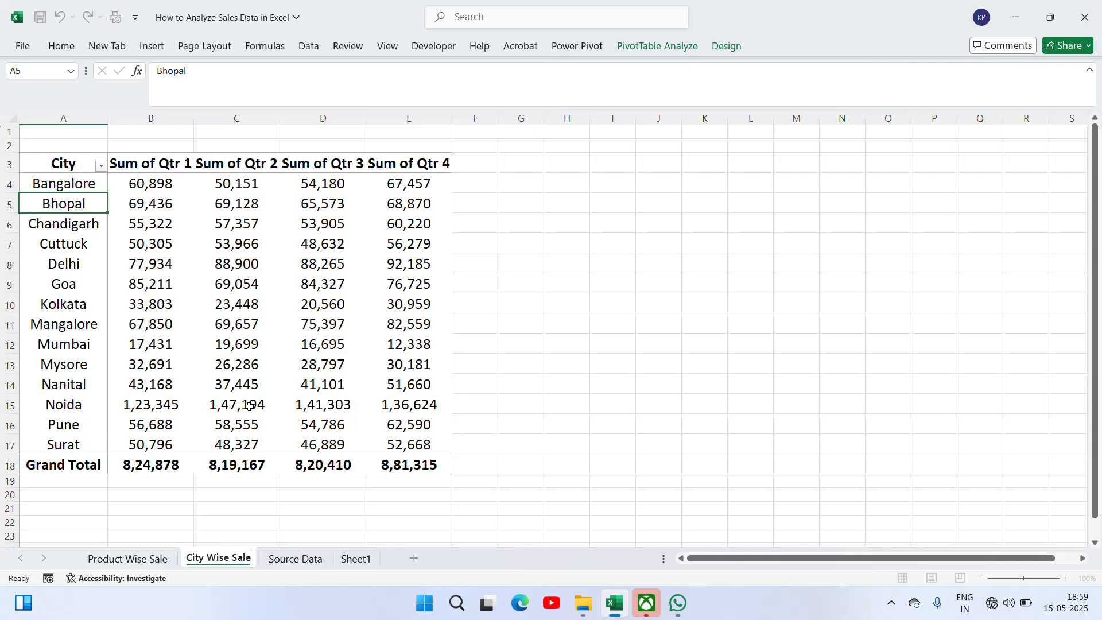
{"action": "left_click", "coordinate": [528, 384]}
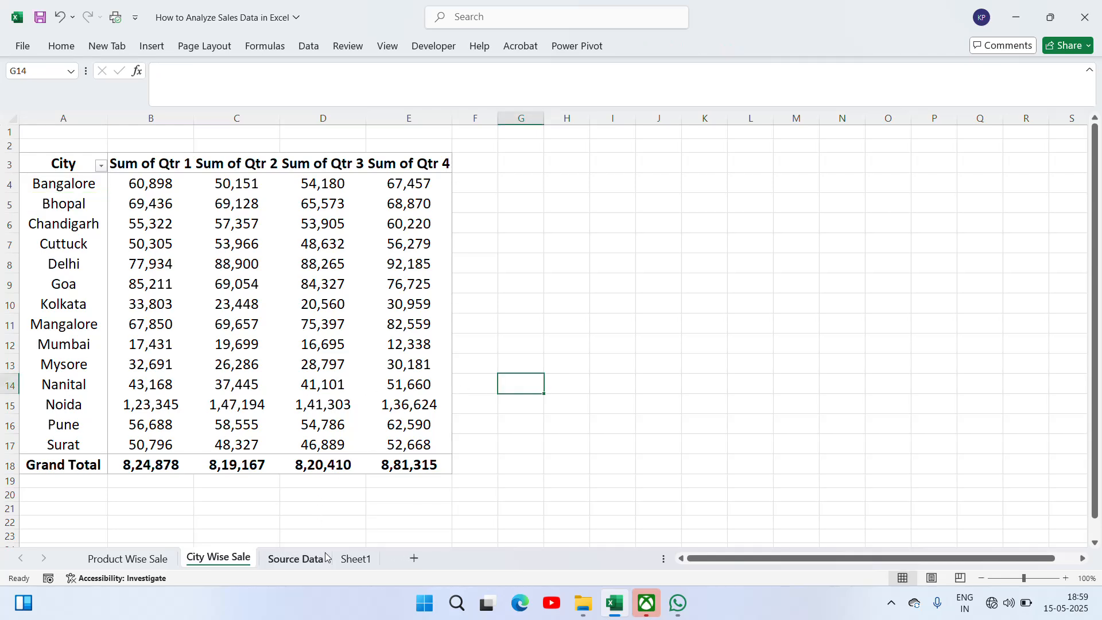
Check the Customer Wise Sale task on Sheet1 and review the Product Wise Sale and Source Data sheets from their tops.
{"action": "left_click", "coordinate": [359, 562]}
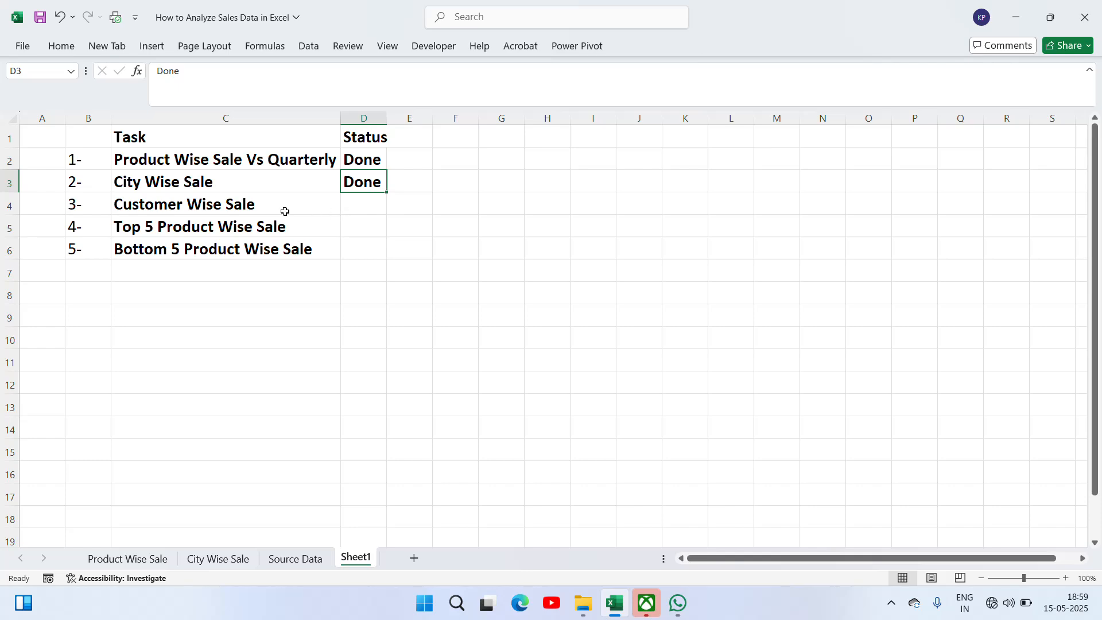
{"action": "left_click", "coordinate": [285, 211]}
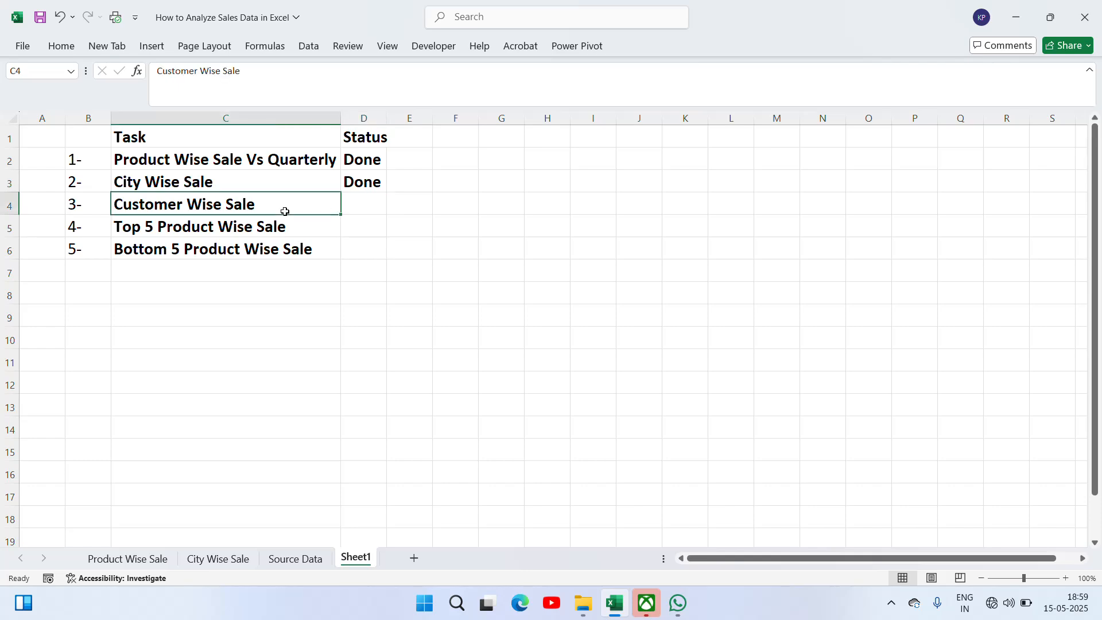
{"action": "left_click", "coordinate": [379, 201]}
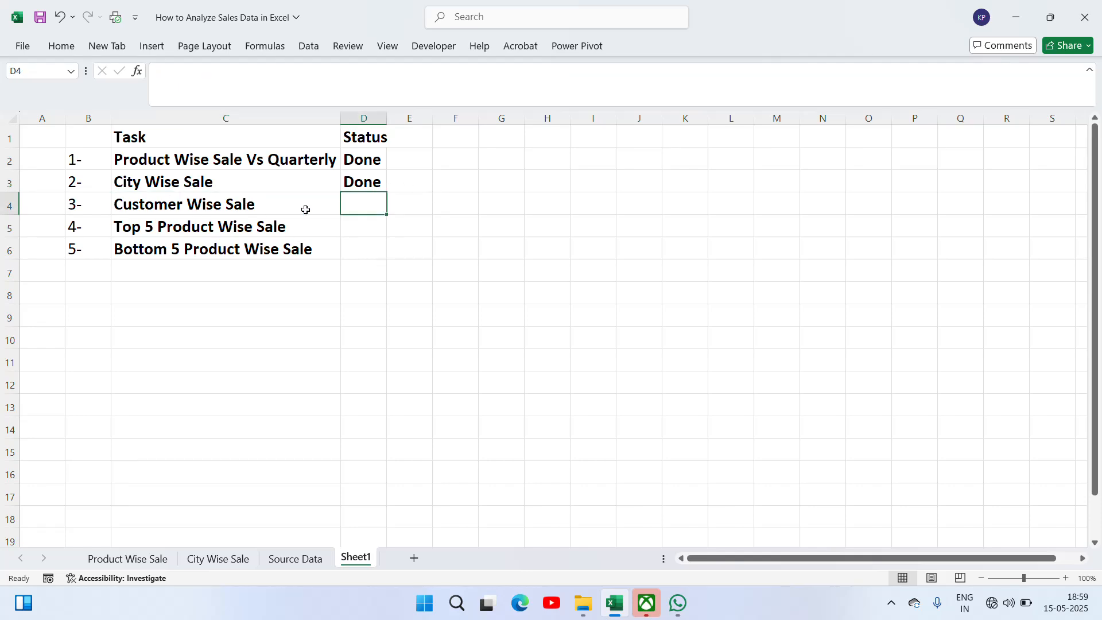
{"action": "left_click", "coordinate": [128, 558]}
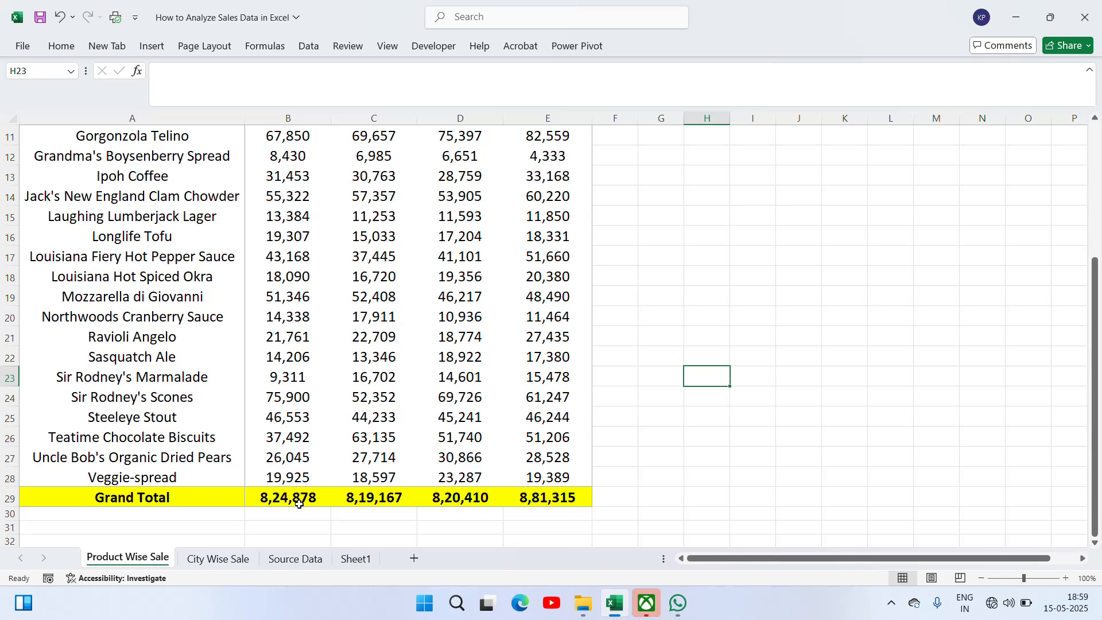
{"action": "left_click", "coordinate": [147, 385]}
{"action": "key", "text": "ctrl+Home"}
{"action": "key", "text": "Down"}
{"action": "key", "text": "Down"}
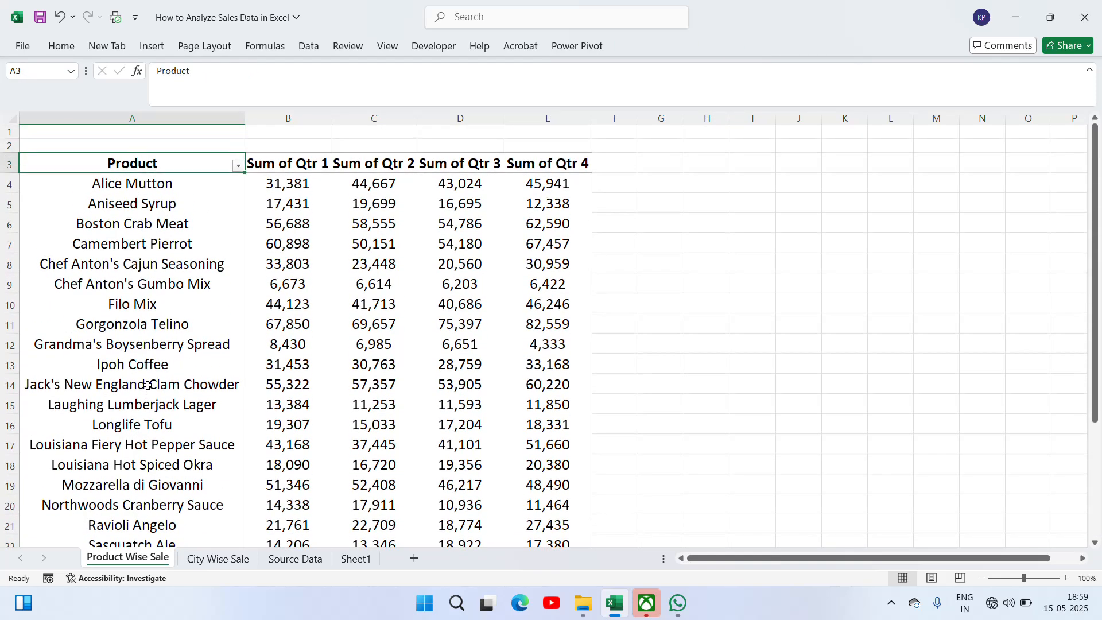
{"action": "key", "text": "Right"}
{"action": "key", "text": "Left"}
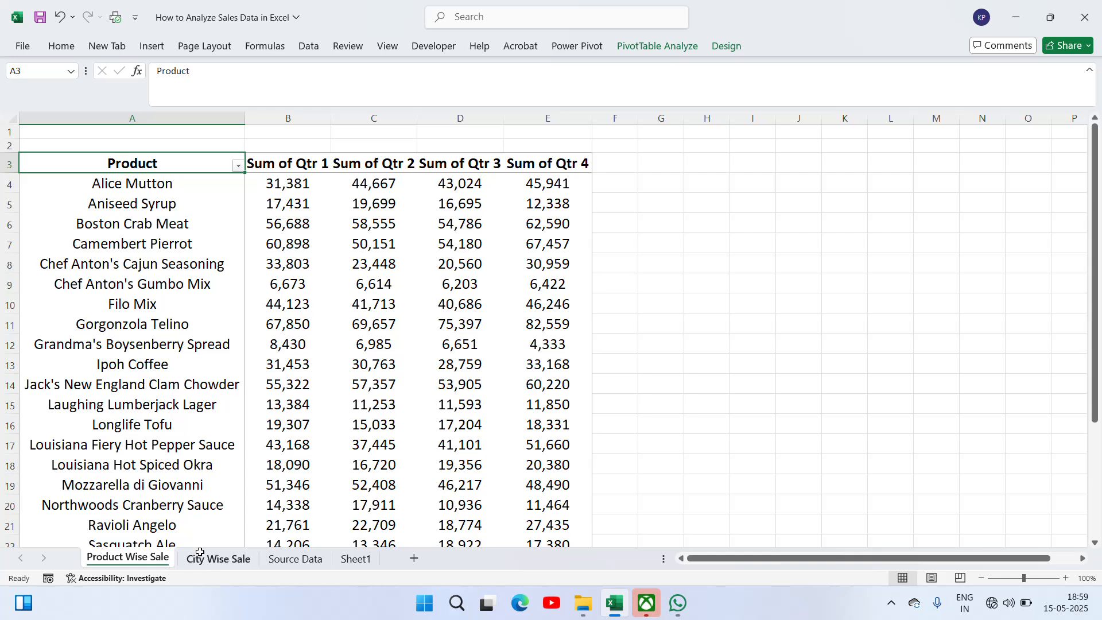
{"action": "left_click", "coordinate": [296, 559]}
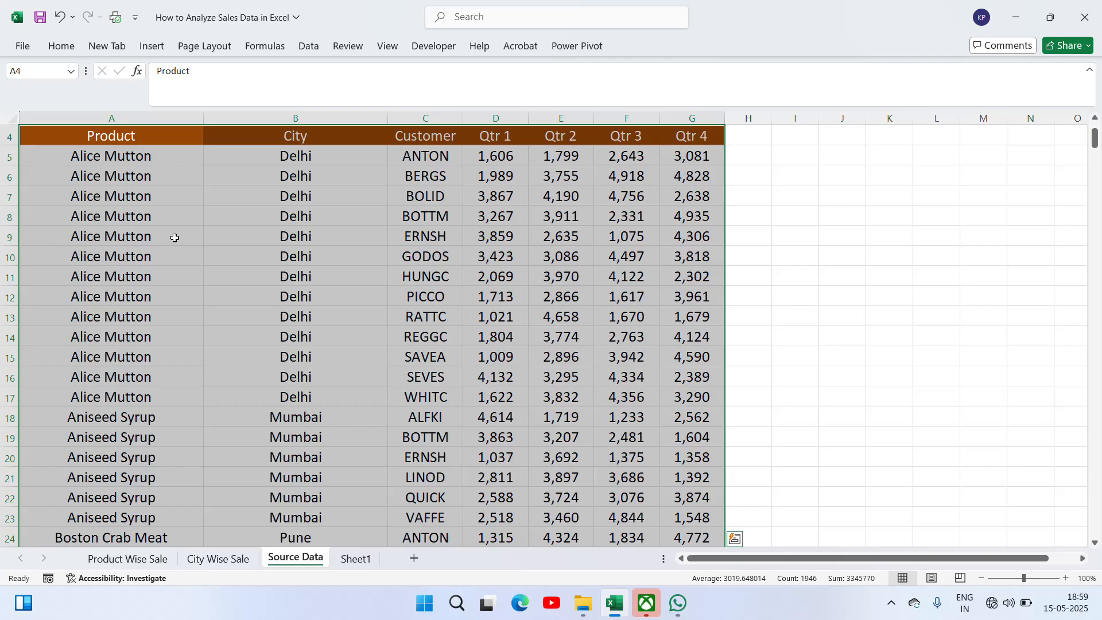
{"action": "mouse_move", "coordinate": [1095, 129]}
{"action": "left_mouse_down"}
{"action": "mouse_move", "coordinate": [1094, 511]}
{"action": "mouse_move", "coordinate": [1099, 109]}
{"action": "left_mouse_up"}
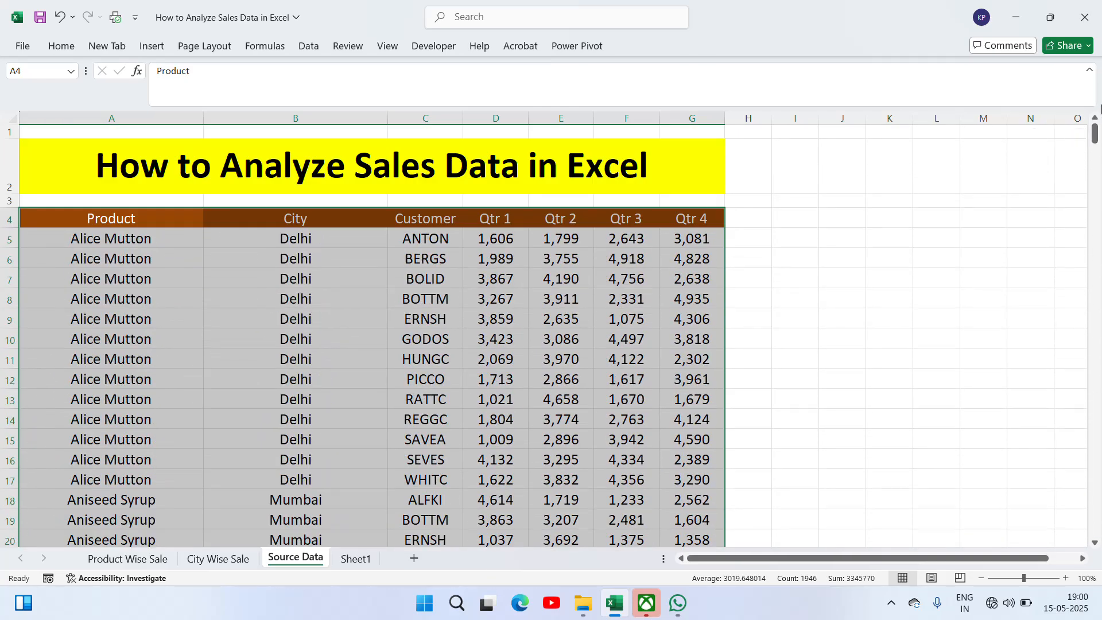
Insert a PivotTable on a new worksheet from the Source Data range A4:G281.
{"action": "left_click", "coordinate": [152, 46]}
{"action": "left_click", "coordinate": [40, 101]}
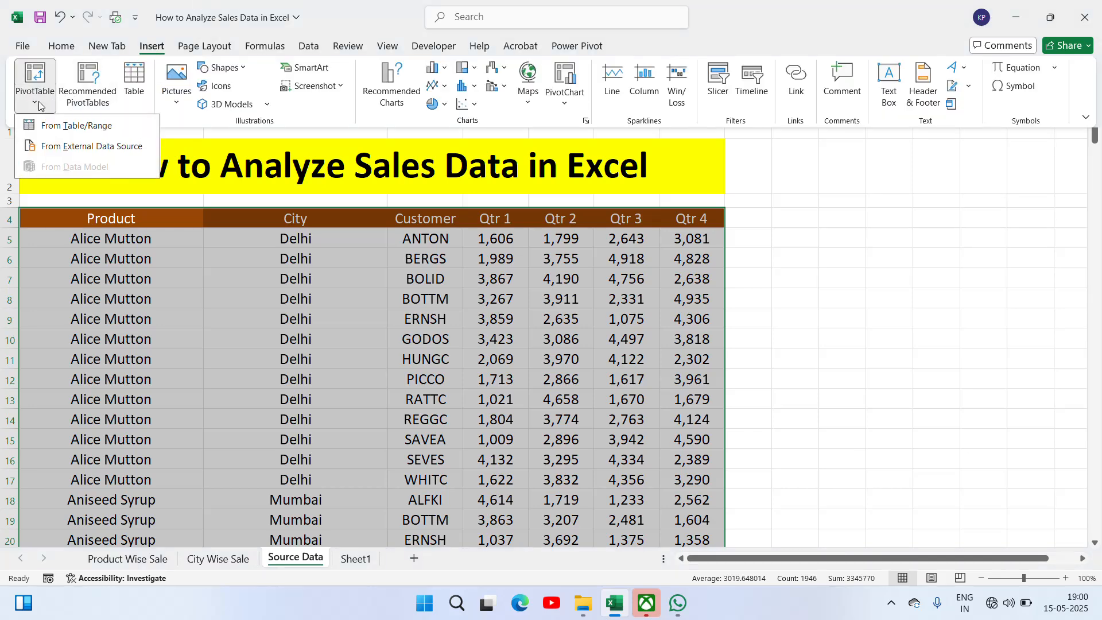
{"action": "left_click", "coordinate": [63, 124]}
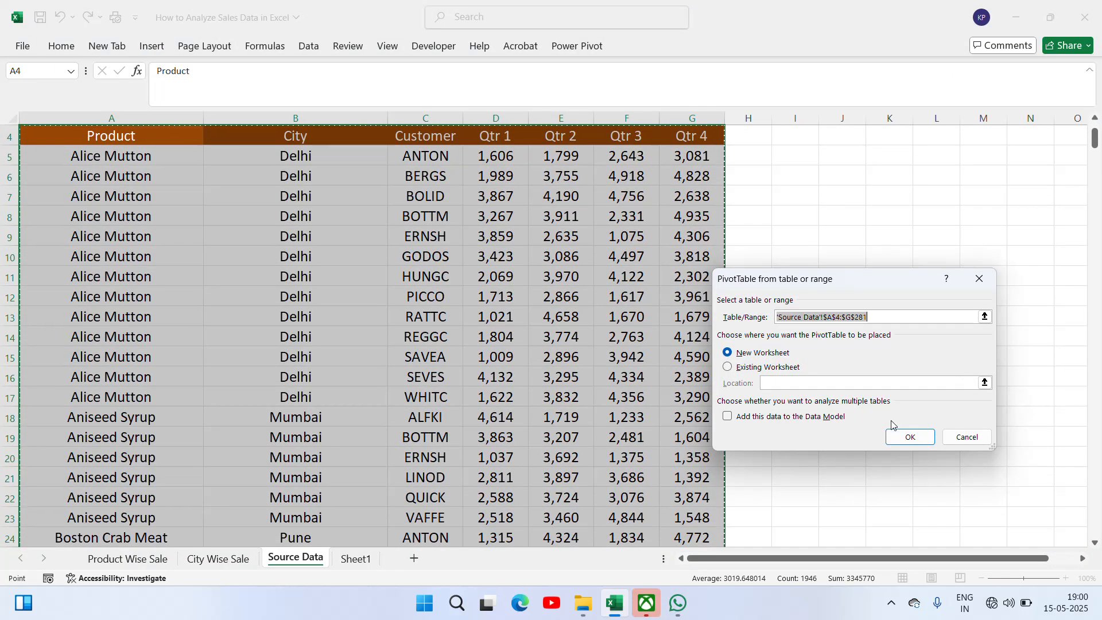
{"action": "left_click", "coordinate": [912, 435]}
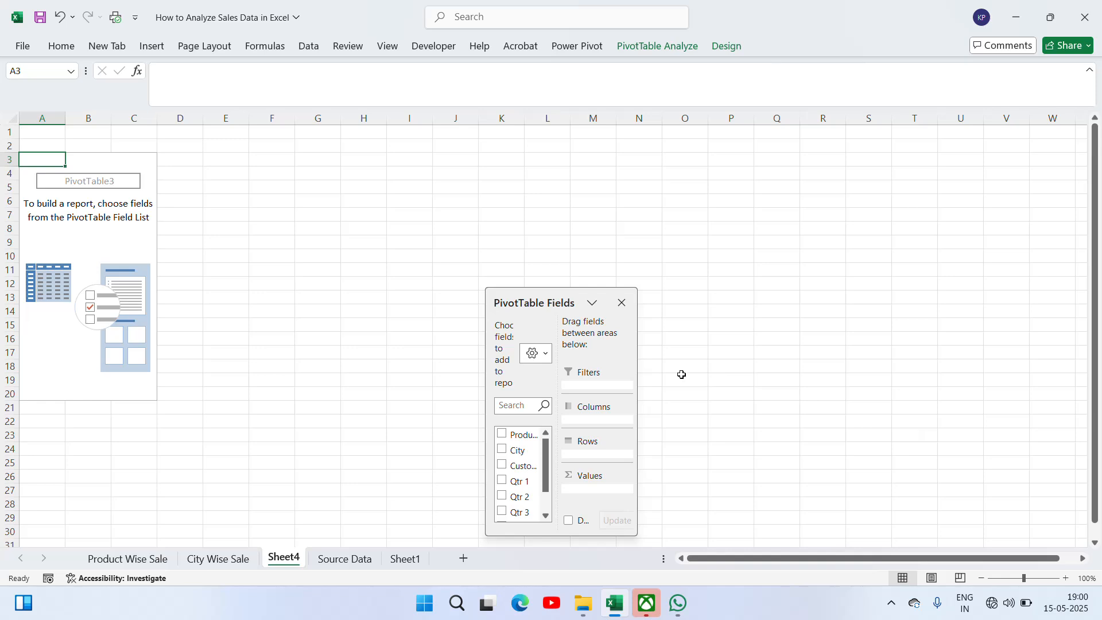
Add Customer as rows and Qtr 1, Qtr 2, Qtr 3 and Qtr 4 as summed values, and close the field list.
{"action": "left_click", "coordinate": [502, 466]}
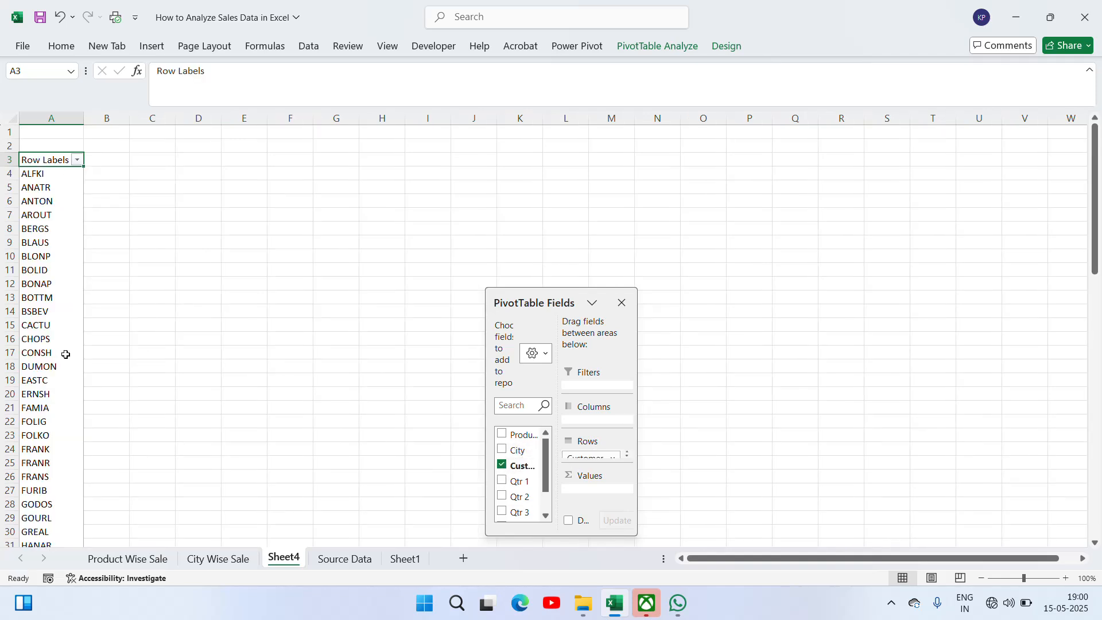
{"action": "left_click", "coordinate": [503, 481]}
{"action": "left_click", "coordinate": [502, 496]}
{"action": "left_click", "coordinate": [502, 512]}
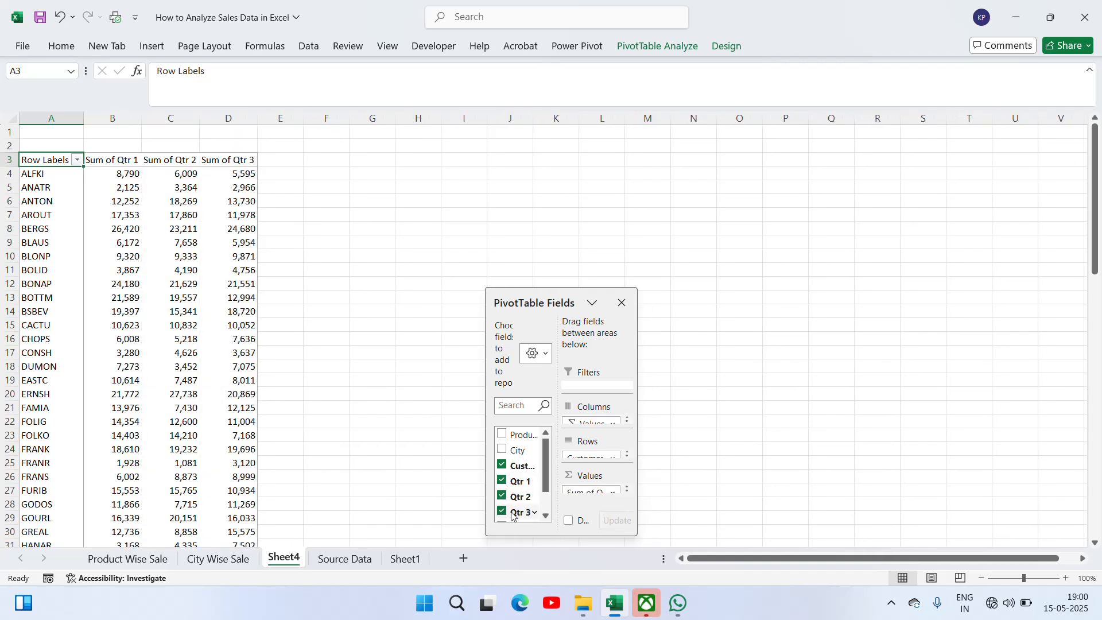
{"action": "left_click", "coordinate": [547, 516]}
{"action": "left_click", "coordinate": [502, 516]}
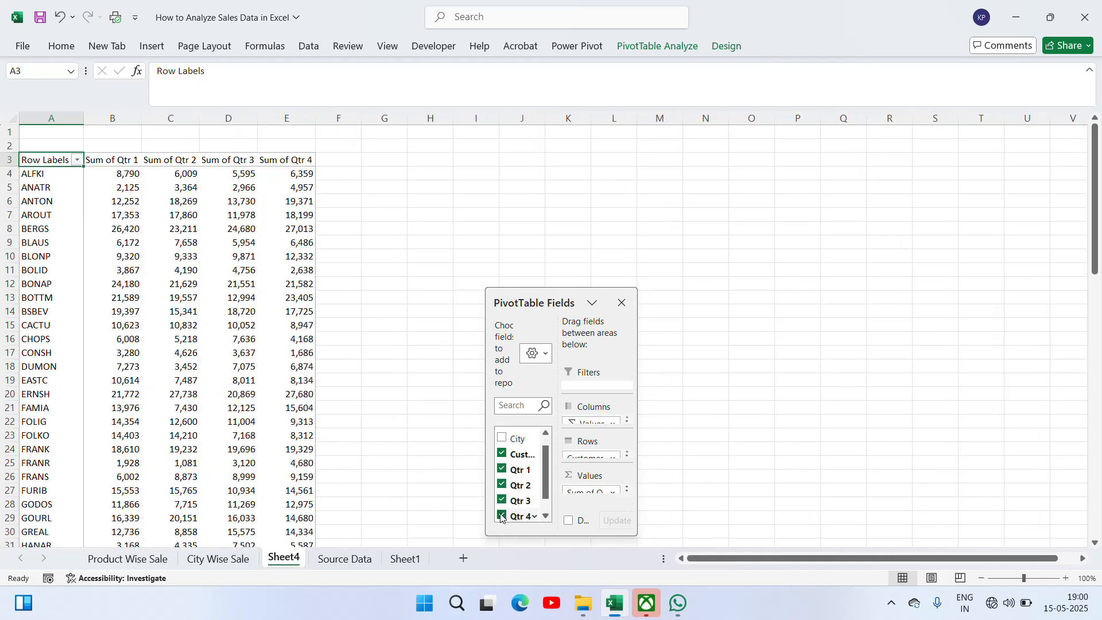
{"action": "left_click", "coordinate": [622, 303]}
Center the whole customer PivotTable from A3 to the Grand Total row and set its font size to 16.
{"action": "left_click", "coordinate": [264, 150]}
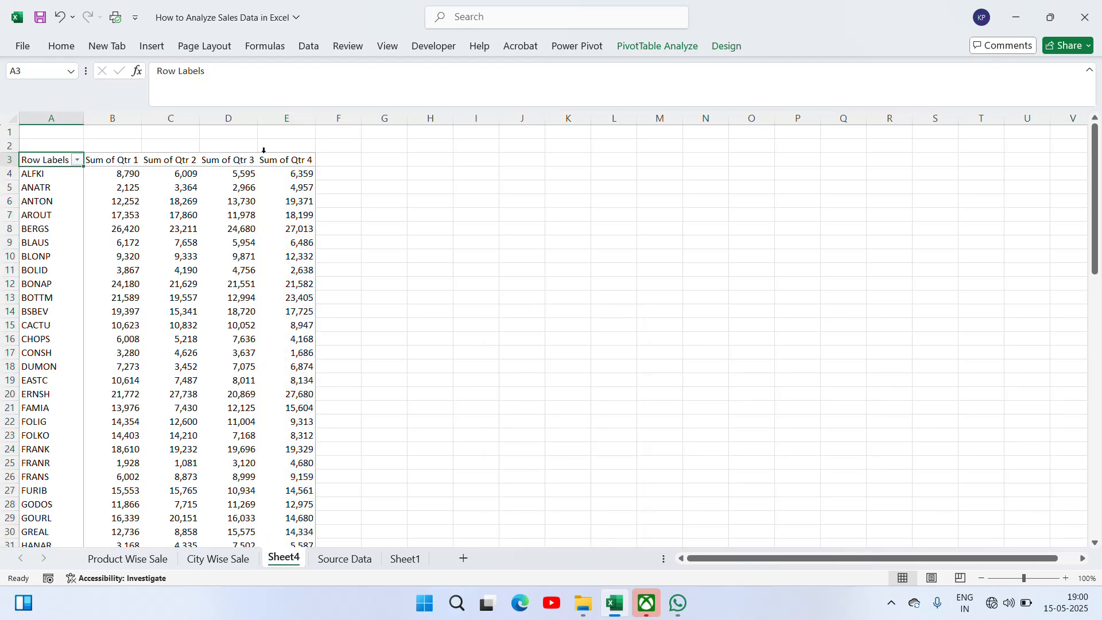
{"action": "key", "text": "ctrl+shift+Right"}
{"action": "key", "text": "ctrl+shift+Down"}
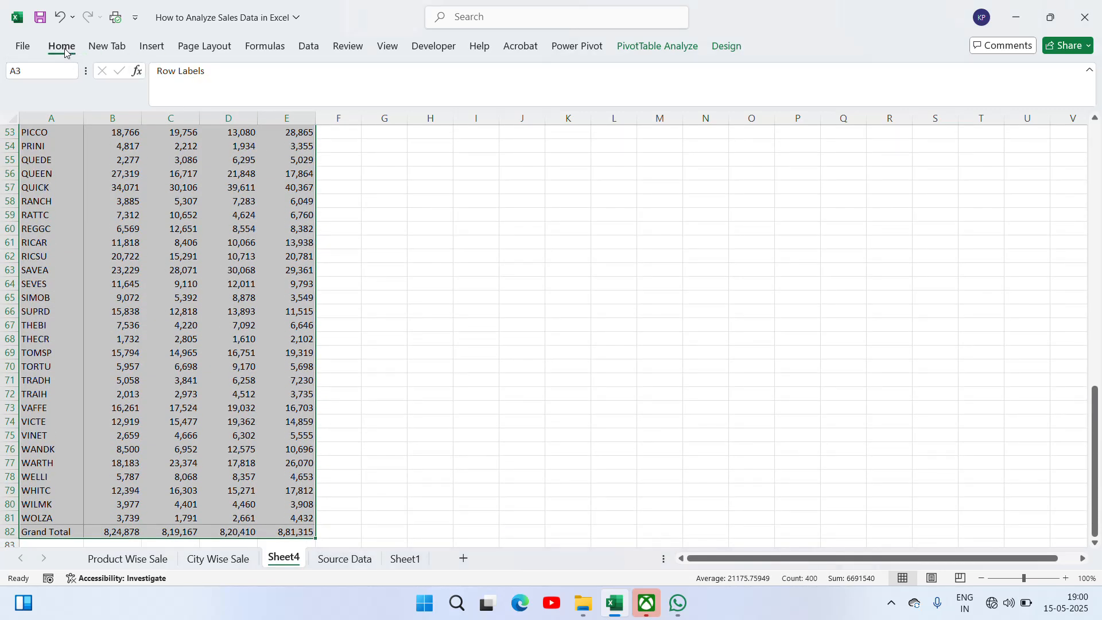
{"action": "left_click", "coordinate": [65, 49]}
{"action": "left_click", "coordinate": [285, 99]}
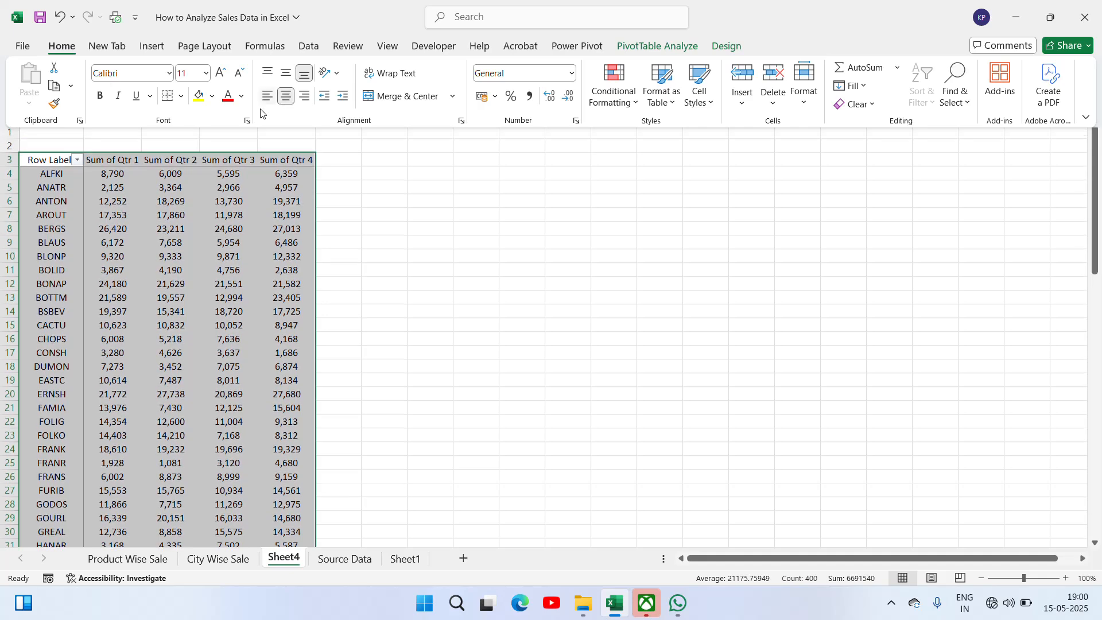
{"action": "left_click", "coordinate": [193, 73]}
{"action": "type", "text": "16"}
{"action": "key", "text": "Return"}
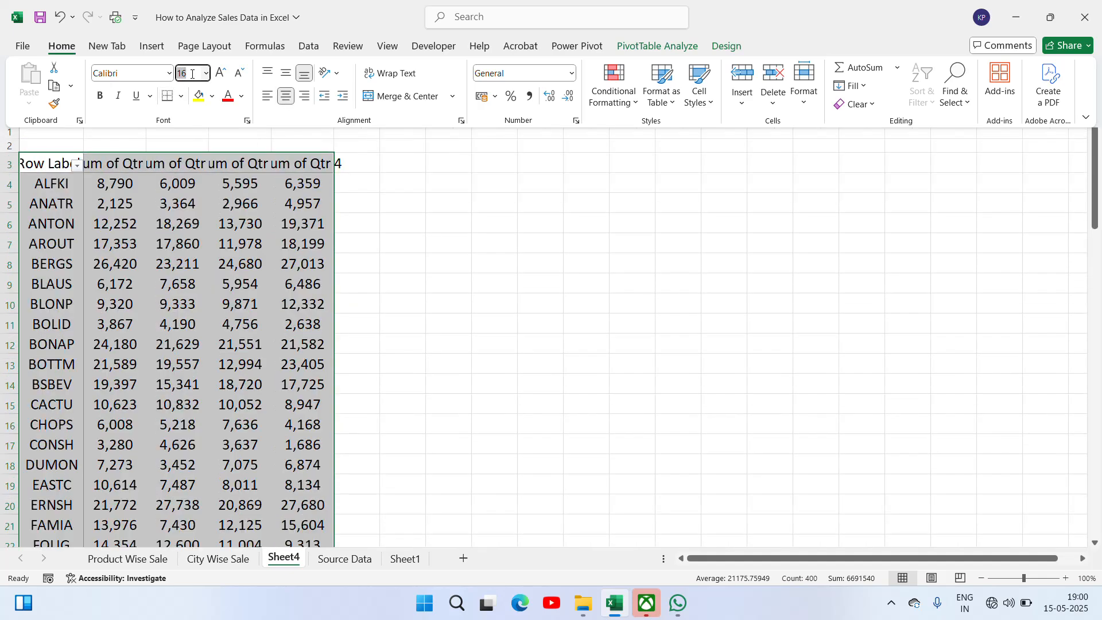
Auto-fit the widths of all columns on Sheet4 to their contents.
{"action": "mouse_move", "coordinate": [156, 215]}
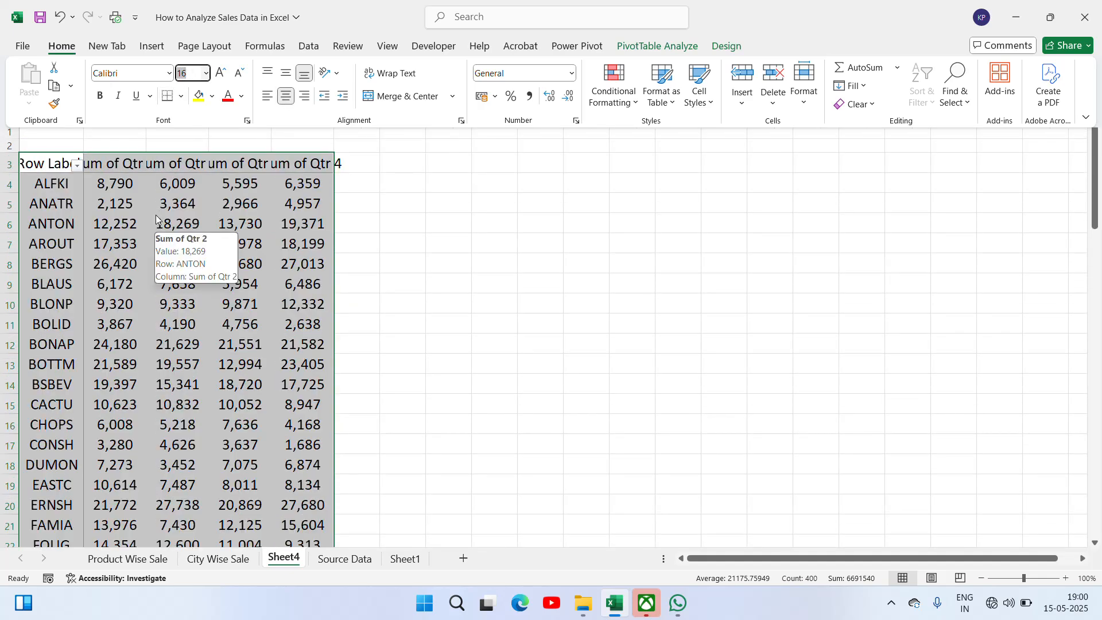
{"action": "left_click", "coordinate": [491, 239]}
{"action": "key", "text": "ctrl+a"}
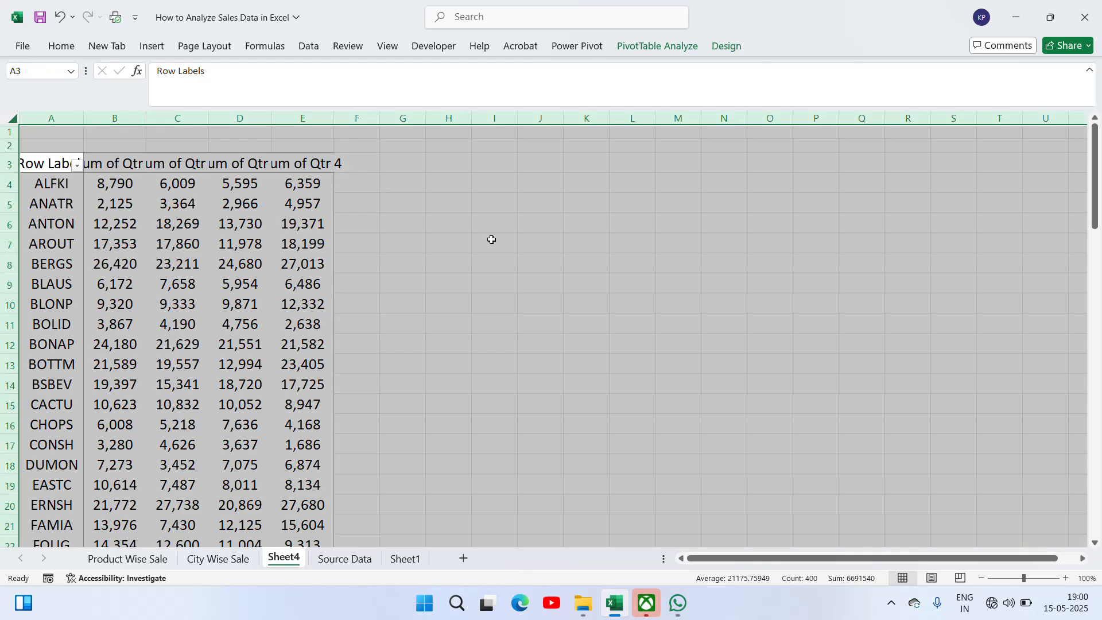
{"action": "double_click", "coordinate": [471, 118]}
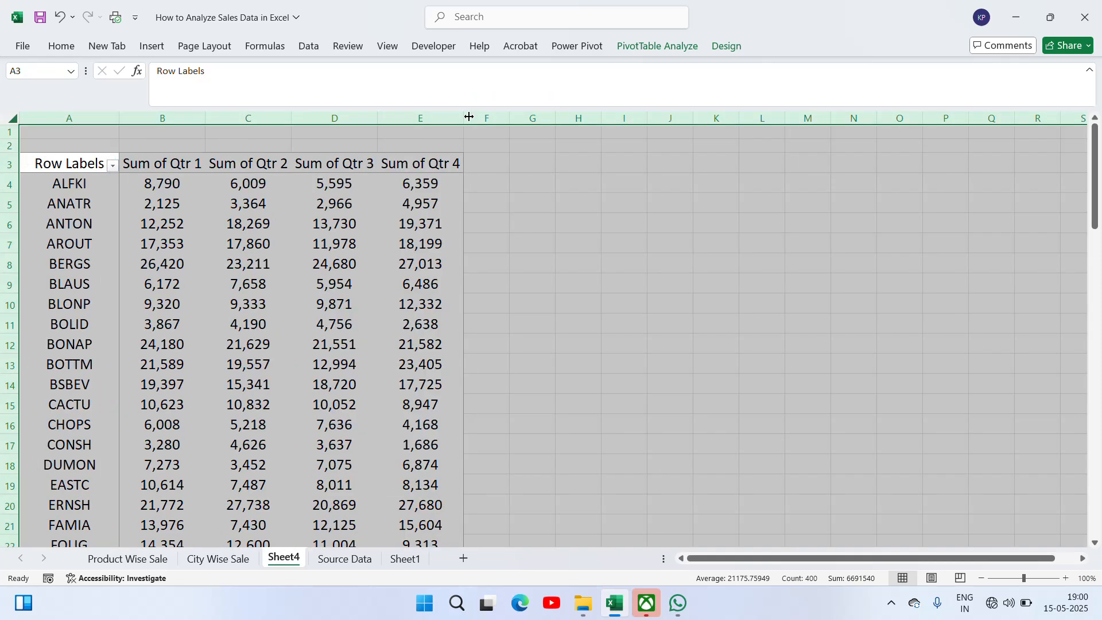
Replace the row label header in A3 with "Customers".
{"action": "left_click", "coordinate": [169, 164]}
{"action": "key", "text": "Left"}
{"action": "type", "text": "Cus"}
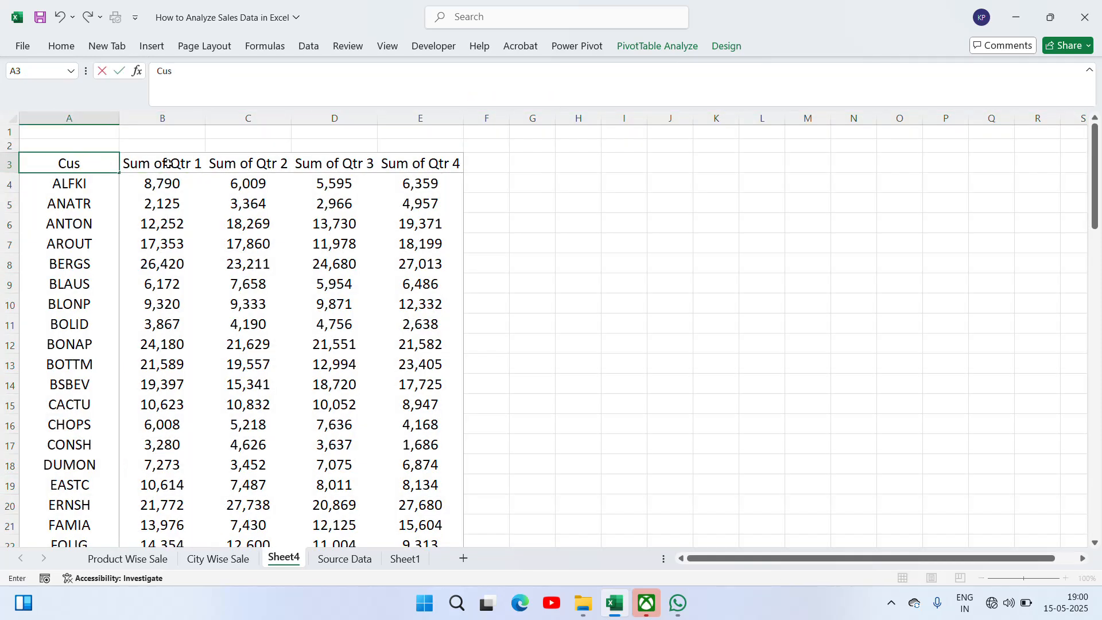
{"action": "type", "text": "tomers"}
{"action": "key", "text": "Return"}
Make the header row and the Grand Total row of the customer PivotTable bold.
{"action": "key", "text": "Up"}
{"action": "key", "text": "ctrl+shift+Right"}
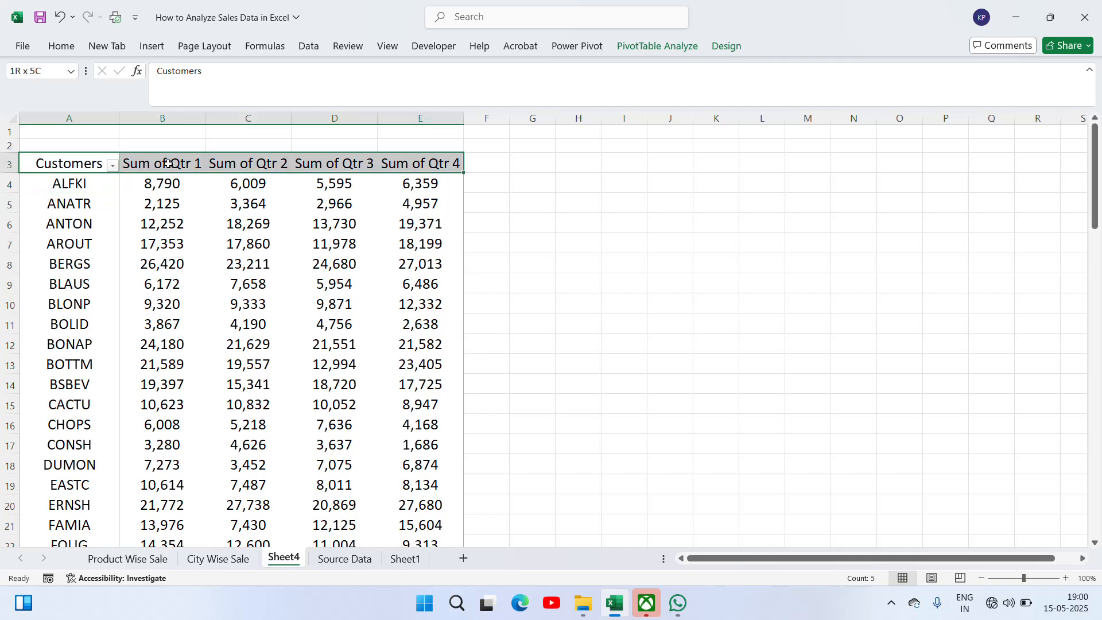
{"action": "key", "text": "ctrl+b"}
{"action": "key", "text": "Down"}
{"action": "key", "text": "ctrl+Down"}
{"action": "key", "text": "Down"}
{"action": "key", "text": "Down"}
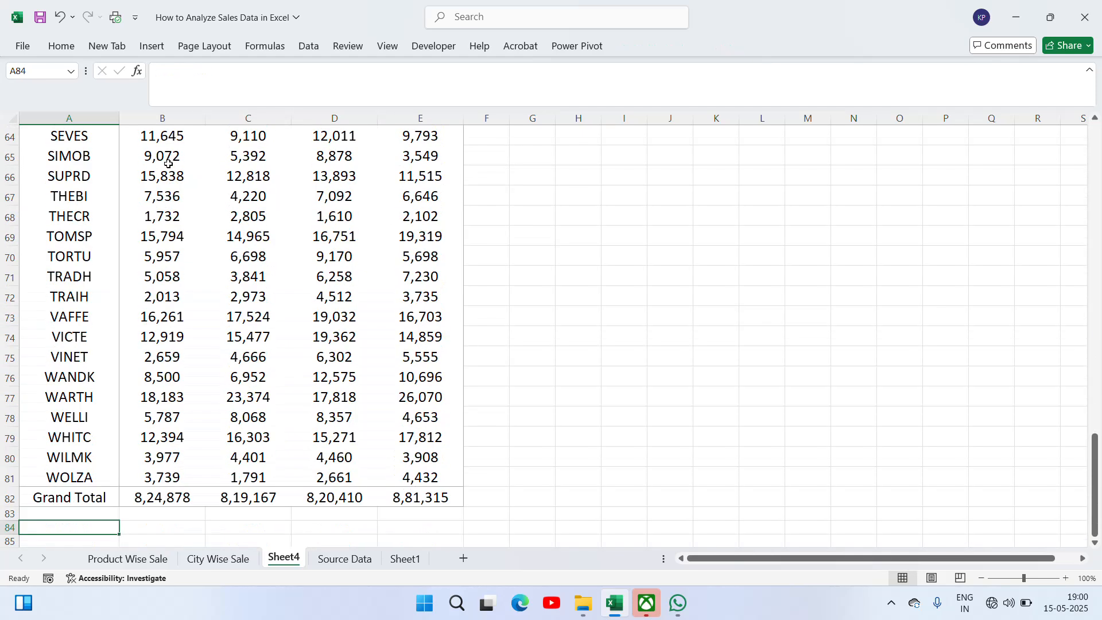
{"action": "key", "text": "Up"}
{"action": "key", "text": "Up"}
{"action": "key", "text": "ctrl+shift+Right"}
{"action": "key", "text": "ctrl+b"}
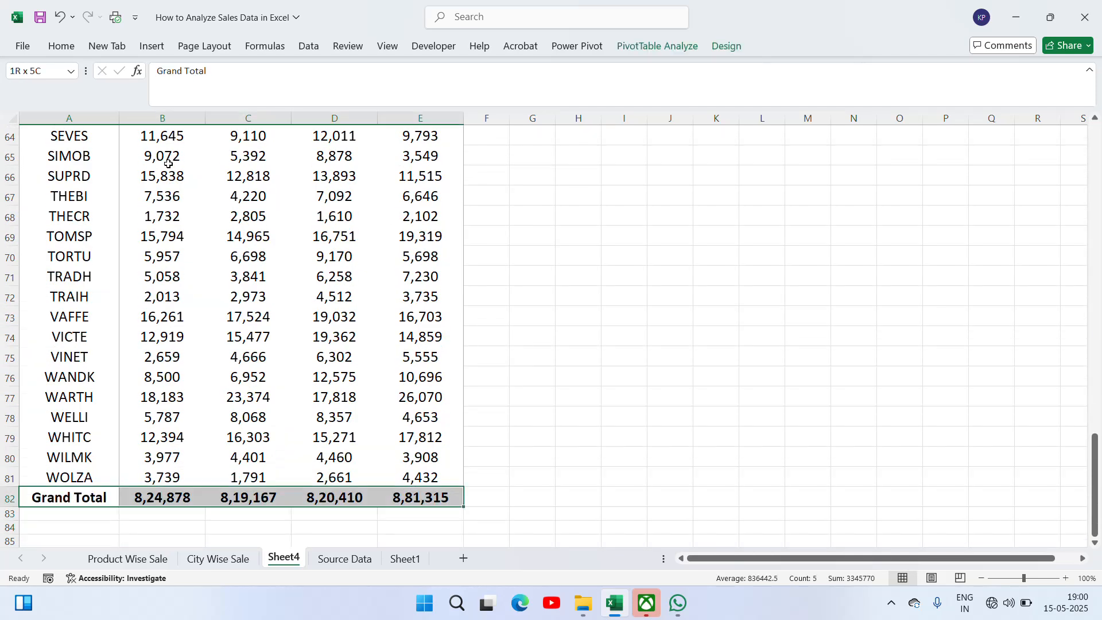
Rename Sheet4 as "Customers Wise Sale".
{"action": "right_click", "coordinate": [280, 561]}
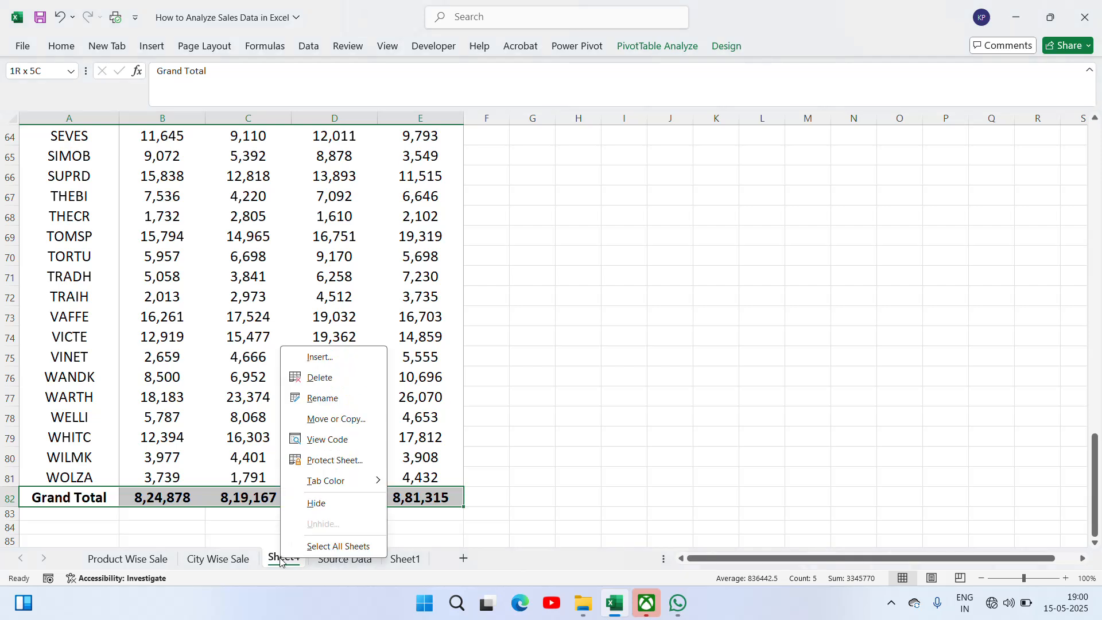
{"action": "left_click", "coordinate": [327, 400]}
{"action": "type", "text": "C"}
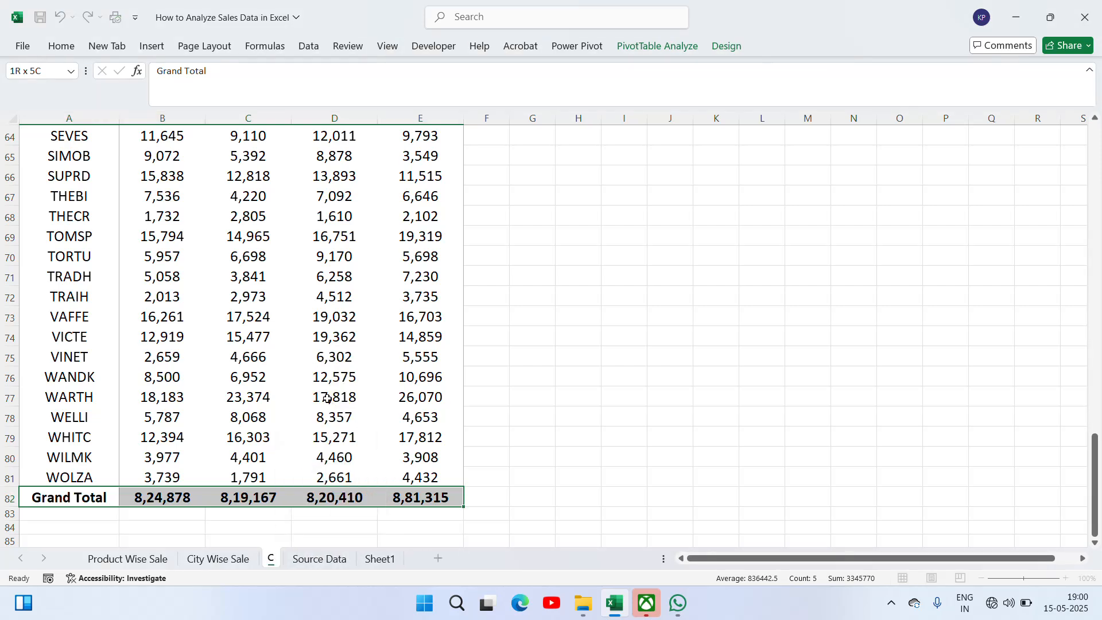
{"action": "type", "text": "ustomers"}
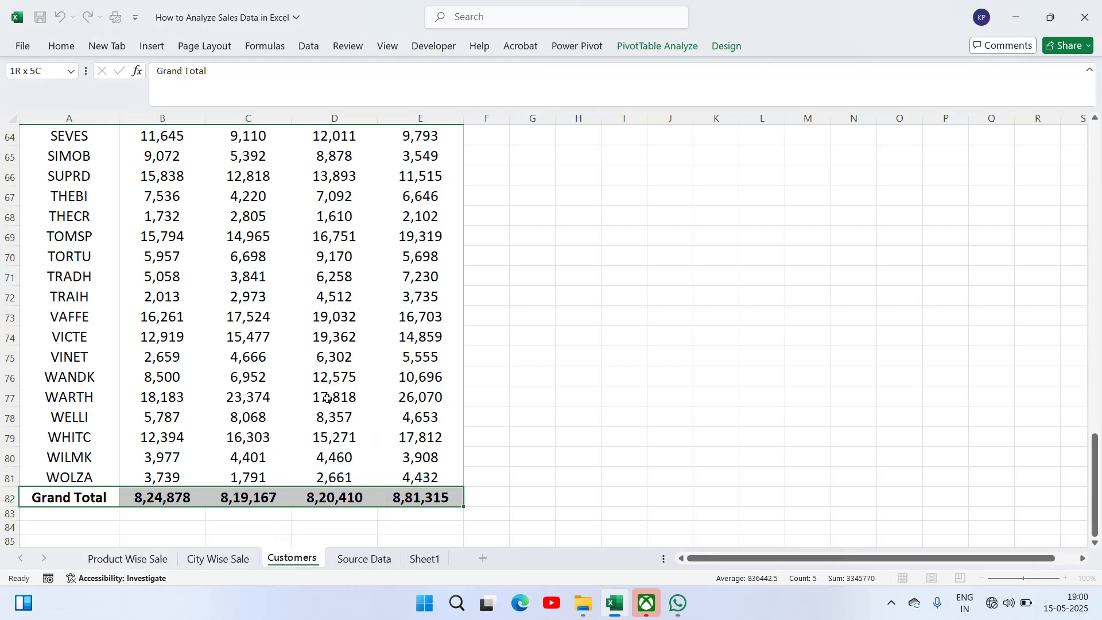
{"action": "type", "text": " Wise Sale"}
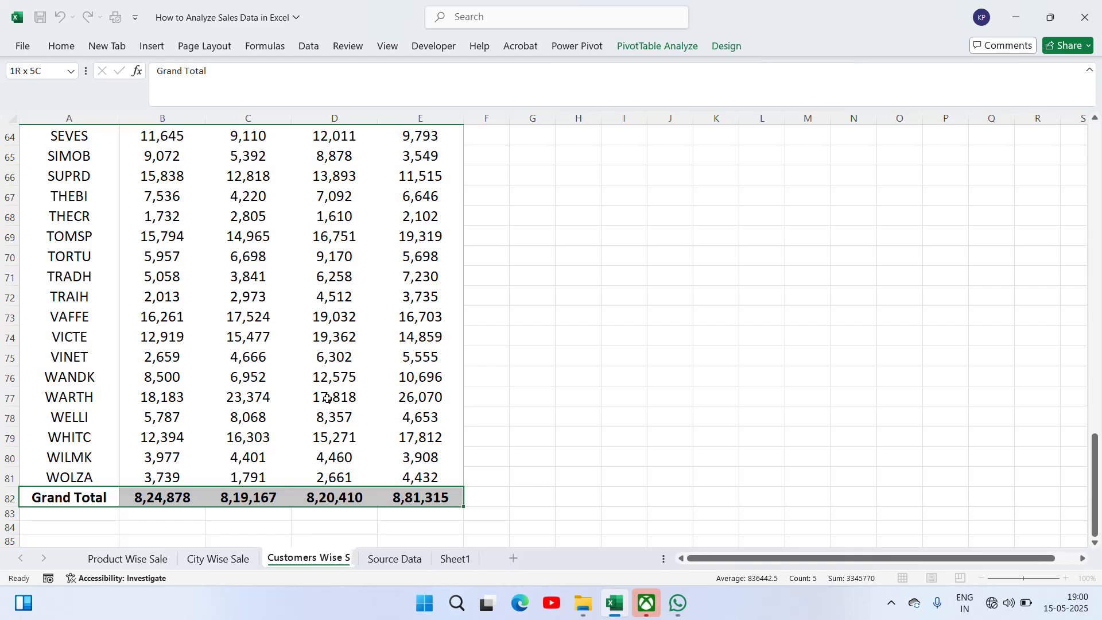
{"action": "left_click", "coordinate": [280, 375]}
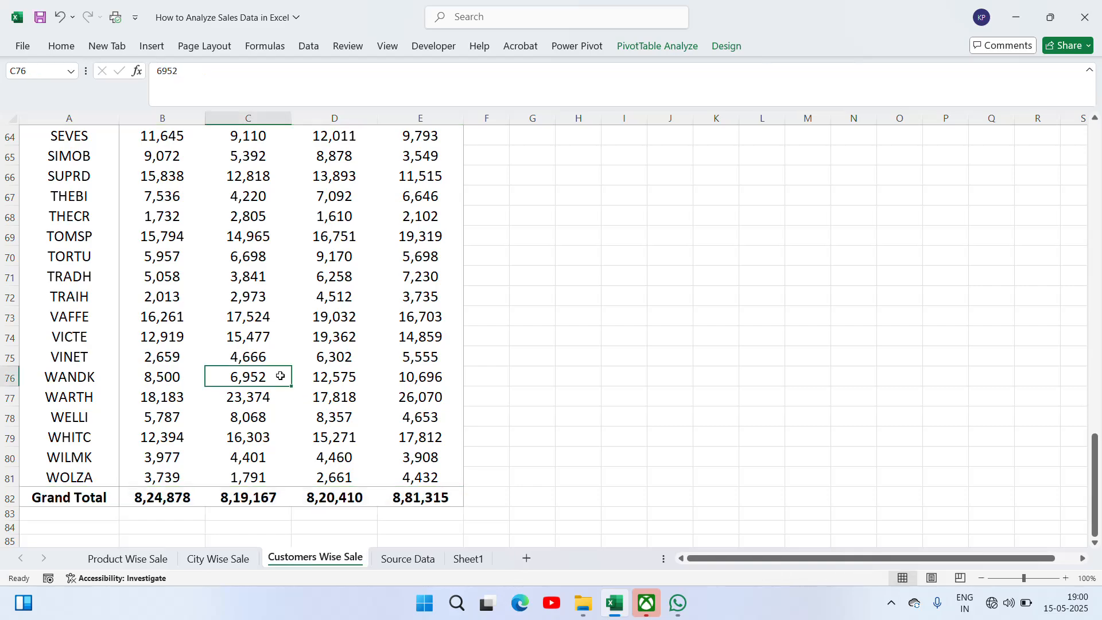
Look over the customer list, the four quarterly sum columns and the Grand Total row of the customer PivotTable.
{"action": "key", "text": "Left"}
{"action": "key", "text": "Left"}
{"action": "key", "text": "ctrl+Up"}
{"action": "key", "text": "Down"}
{"action": "key", "text": "ctrl+shift+Down"}
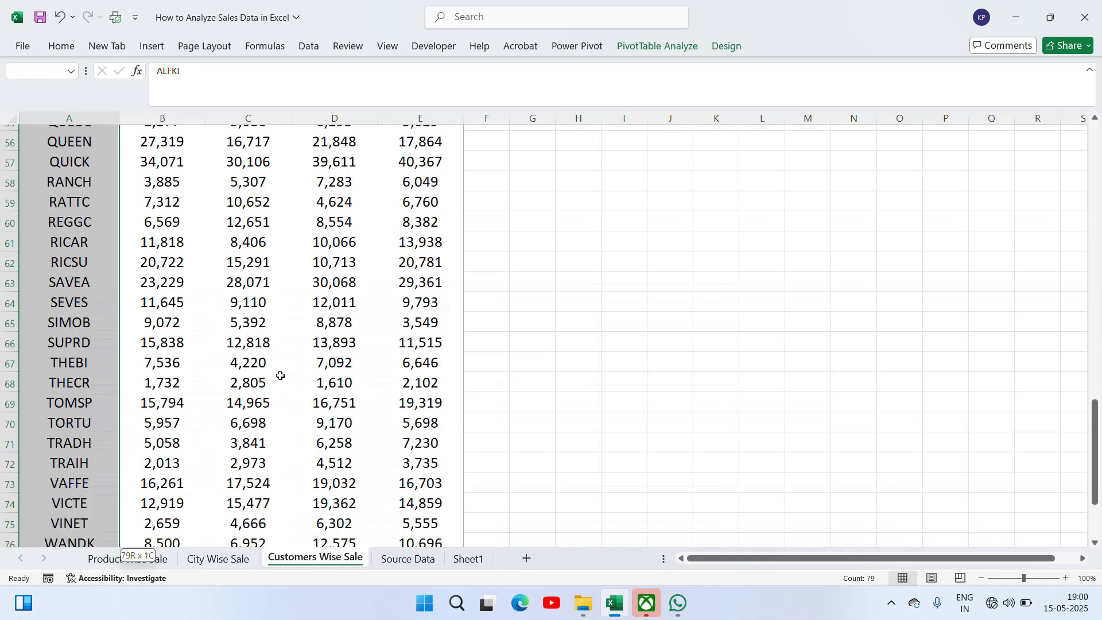
{"action": "key", "text": "ctrl+Up"}
{"action": "key", "text": "ctrl+Up"}
{"action": "key", "text": "ctrl+Down"}
{"action": "key", "text": "Right"}
{"action": "key", "text": "Right"}
{"action": "key", "text": "Right"}
{"action": "key", "text": "Right"}
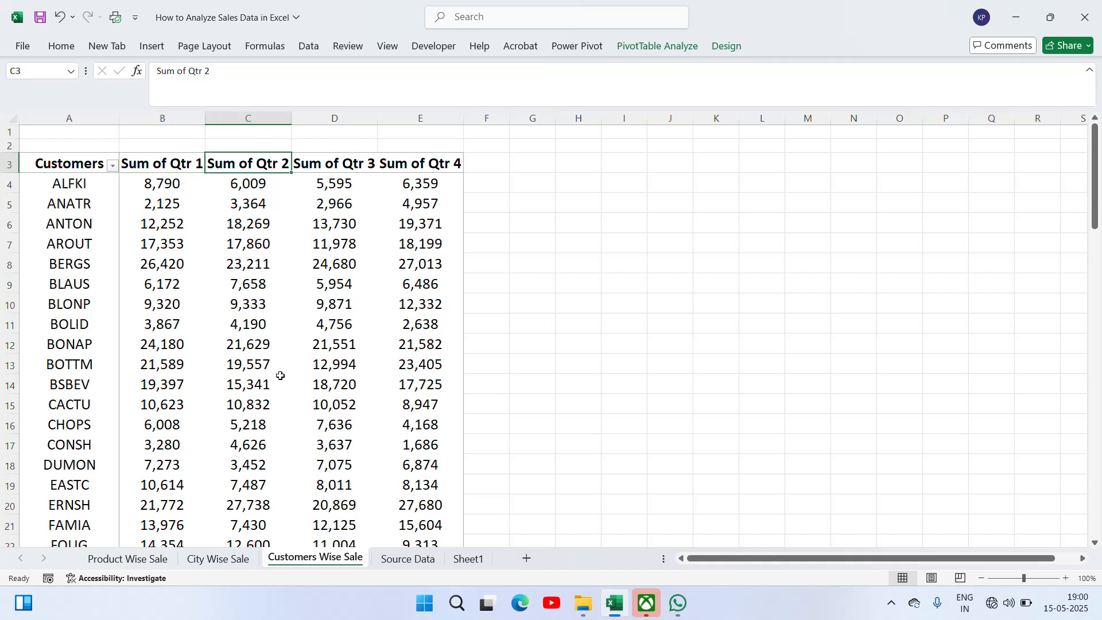
{"action": "key", "text": "Down"}
{"action": "key", "text": "Left"}
{"action": "key", "text": "Left"}
{"action": "key", "text": "Left"}
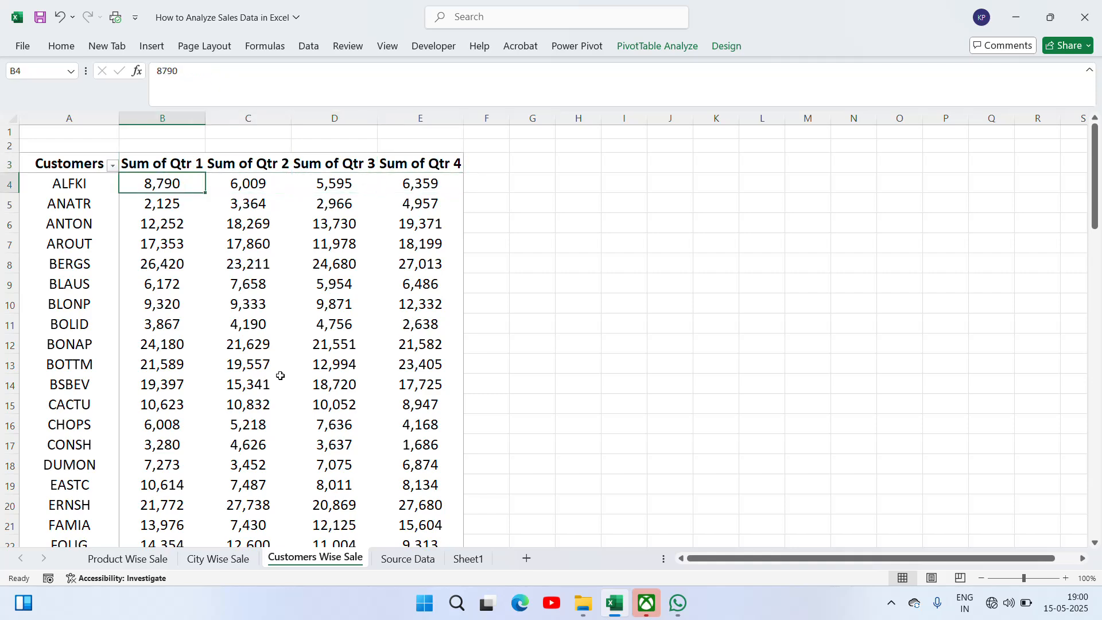
{"action": "key", "text": "ctrl+Down"}
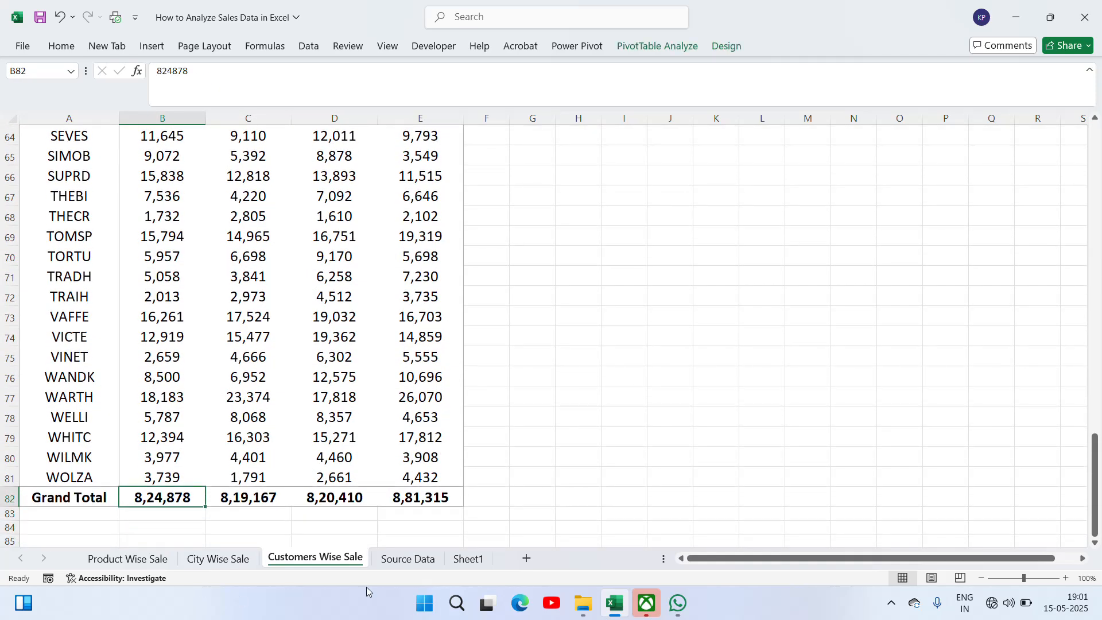
Copy the "Done" status from D3 to D4 on Sheet1 for the Customer Wise Sale task.
{"action": "left_click", "coordinate": [473, 566]}
{"action": "key", "text": "Up"}
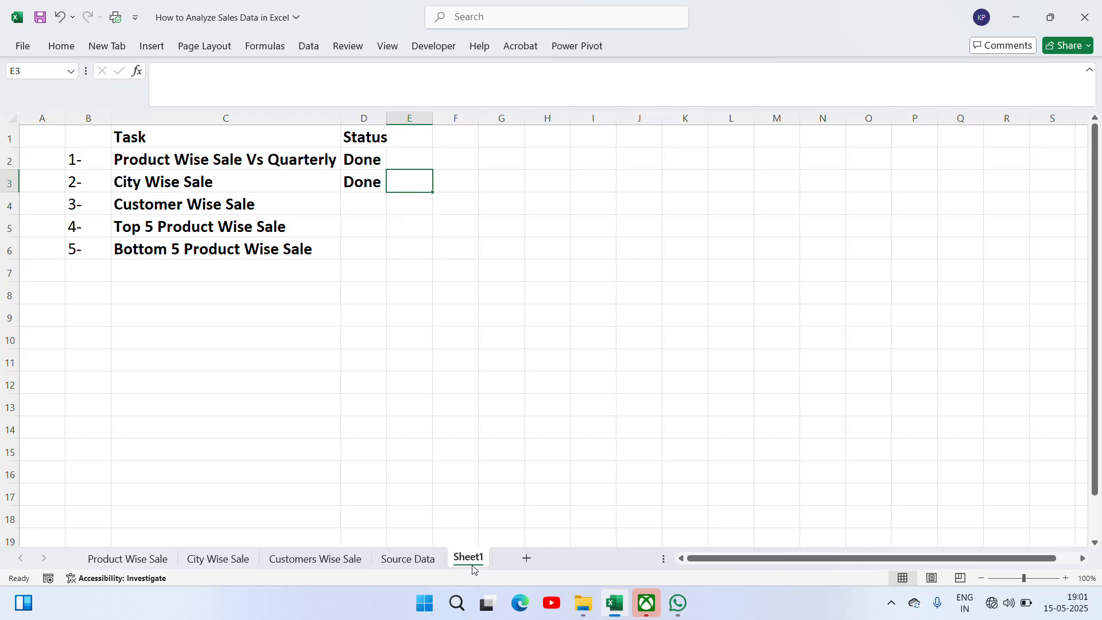
{"action": "key", "text": "Left"}
{"action": "key", "text": "ctrl+c"}
{"action": "key", "text": "Down"}
{"action": "key", "text": "ctrl+v"}
{"action": "key", "text": "Escape"}
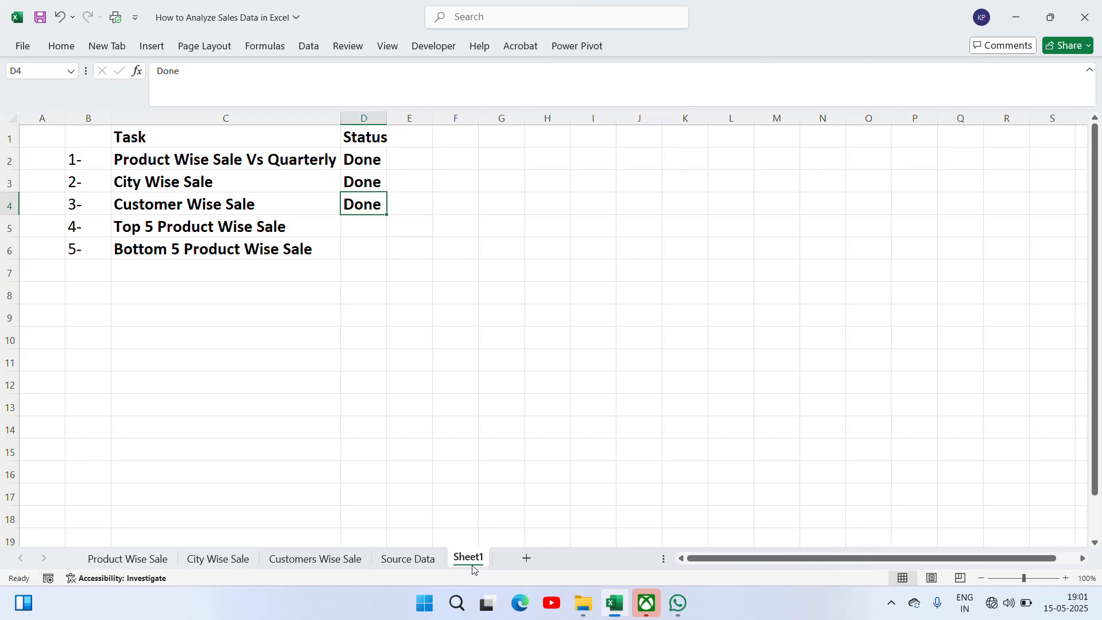
For the Top 5 Product Wise Sale task, insert a PivotTable on a new worksheet from Source Data A4:G281.
{"action": "key", "text": "Down"}
{"action": "key", "text": "Left"}
{"action": "key", "text": "Left"}
{"action": "key", "text": "Right"}
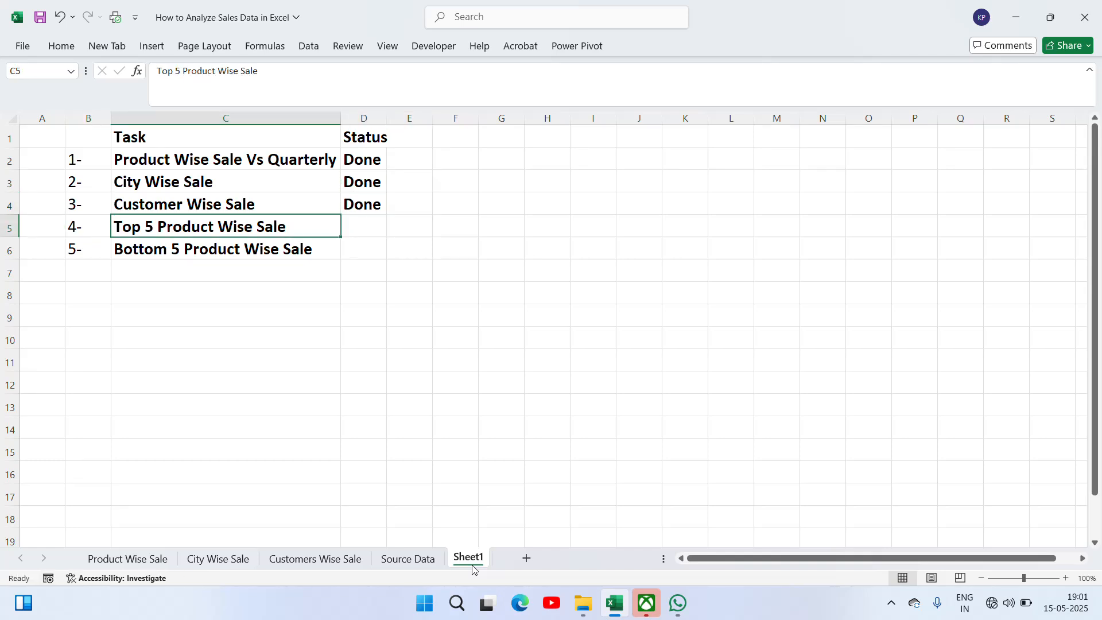
{"action": "left_click", "coordinate": [140, 561]}
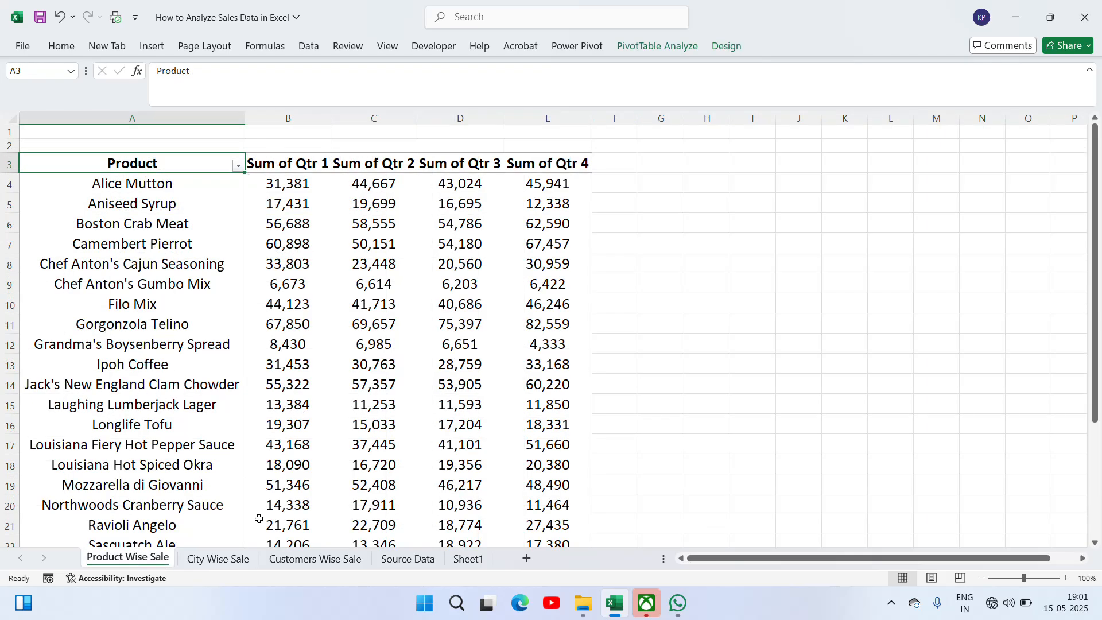
{"action": "left_click", "coordinate": [408, 559]}
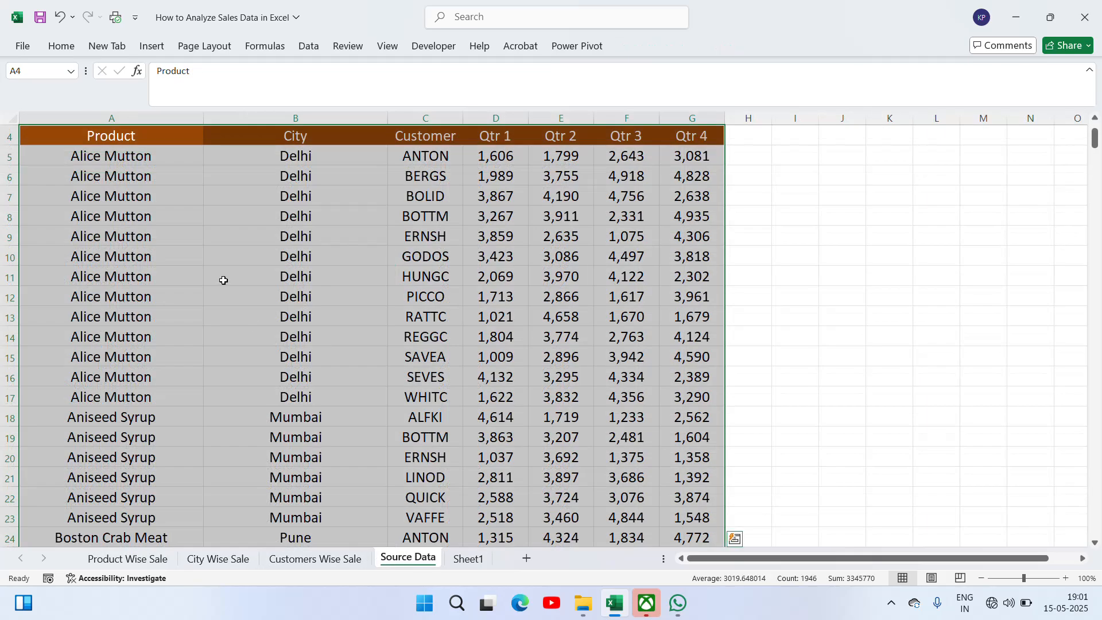
{"action": "left_click", "coordinate": [152, 47]}
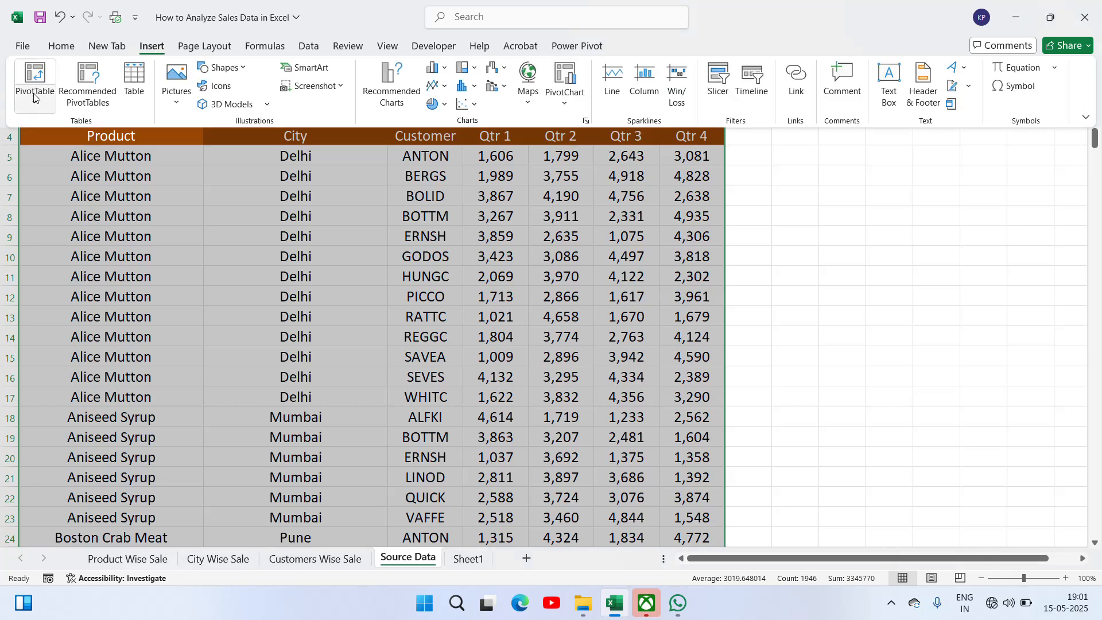
{"action": "left_click", "coordinate": [40, 106]}
{"action": "left_click", "coordinate": [63, 123]}
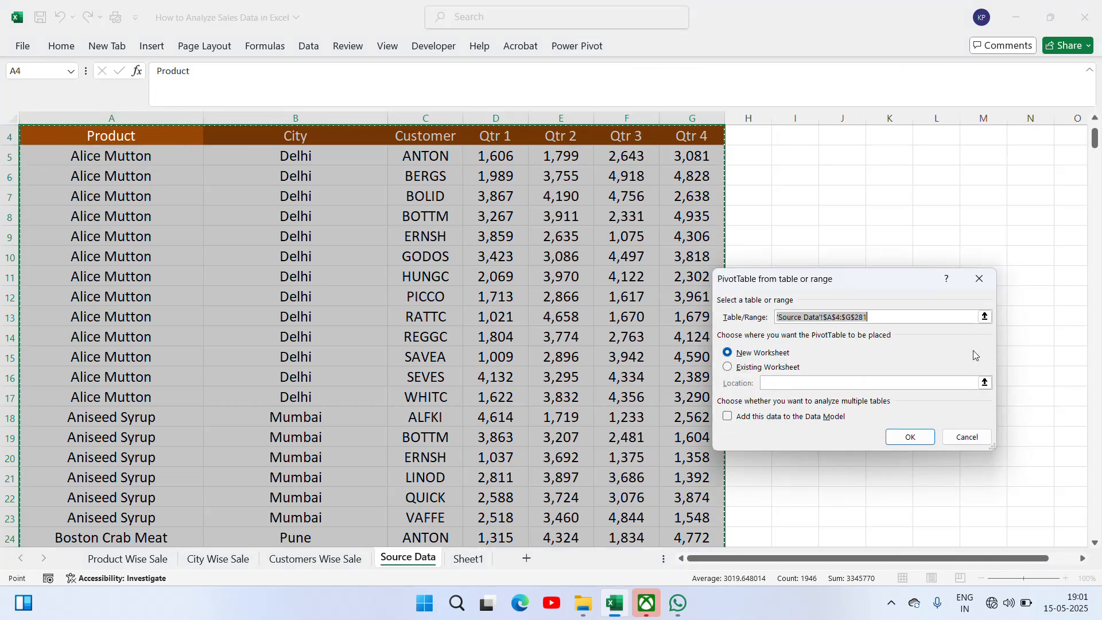
{"action": "left_click", "coordinate": [920, 435]}
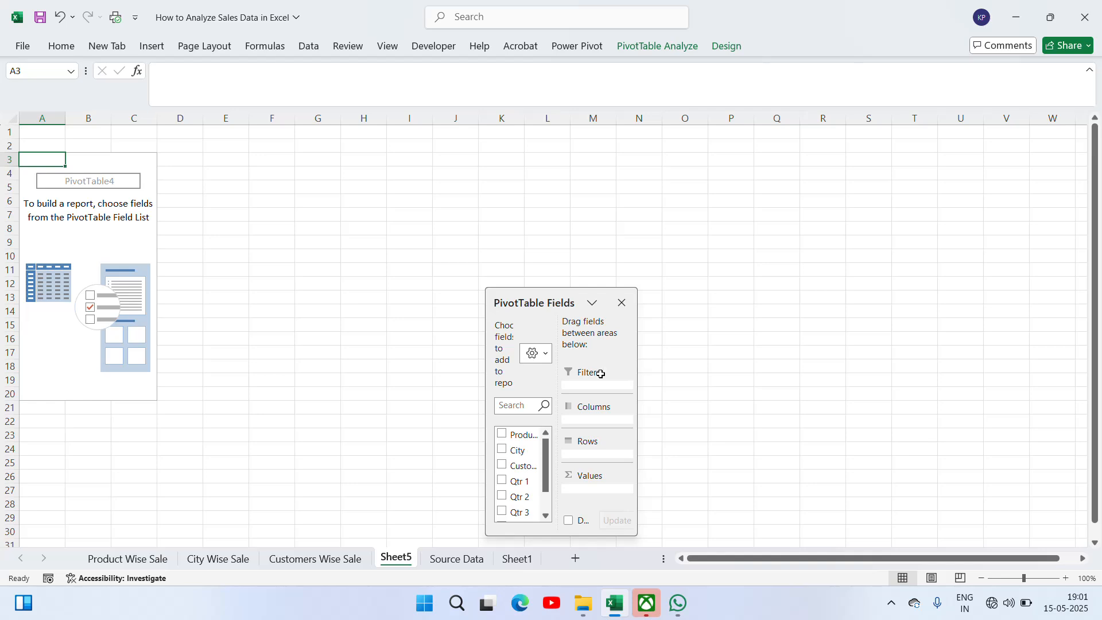
Add the product field as rows and Qtr 1 through Qtr 4 as summed values to the new PivotTable.
{"action": "left_click", "coordinate": [502, 434]}
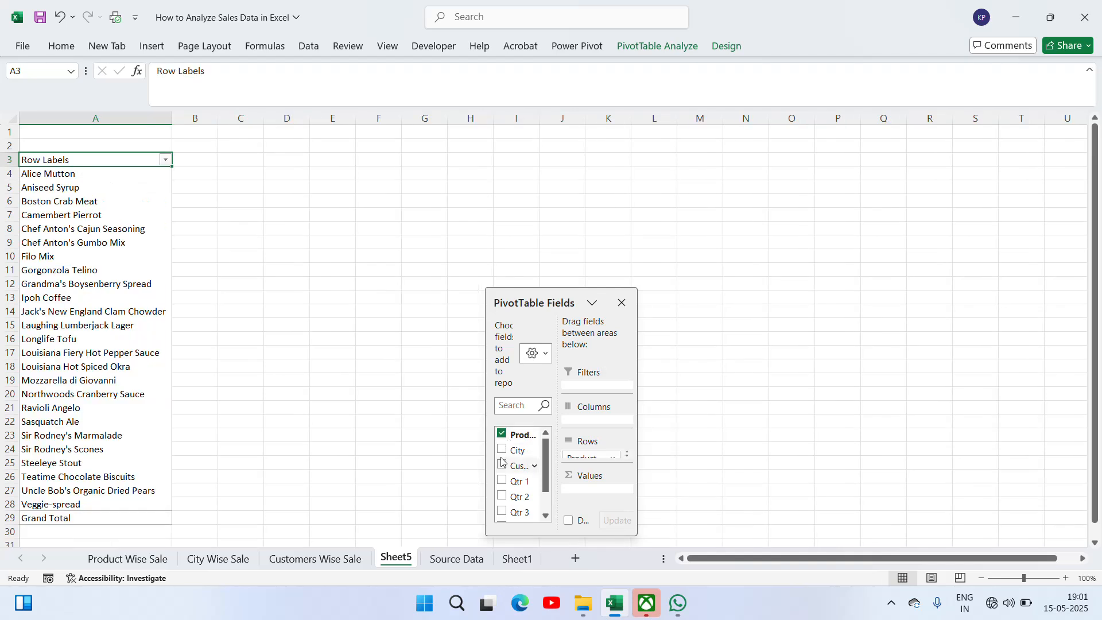
{"action": "left_click", "coordinate": [502, 479]}
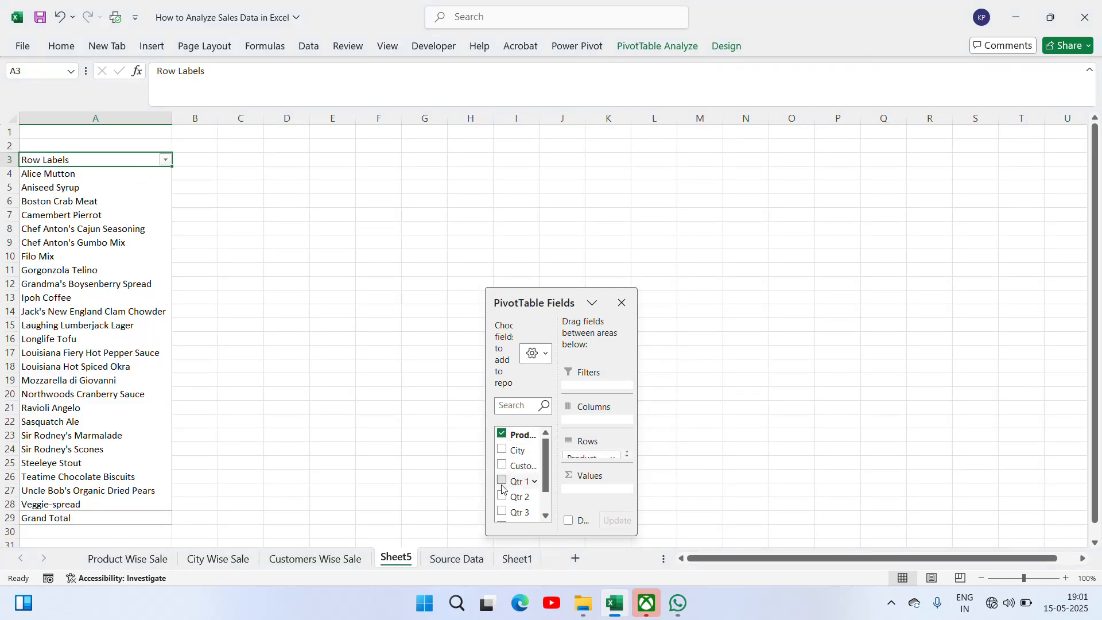
{"action": "left_click", "coordinate": [502, 496]}
{"action": "left_click", "coordinate": [502, 511]}
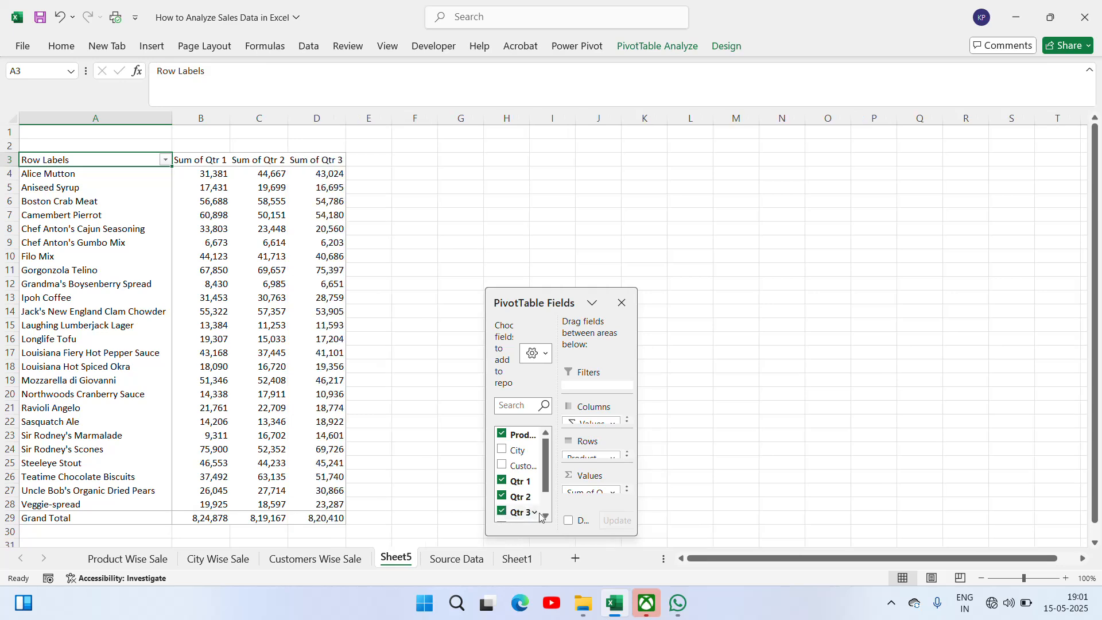
{"action": "left_click", "coordinate": [545, 515]}
{"action": "left_click", "coordinate": [503, 515]}
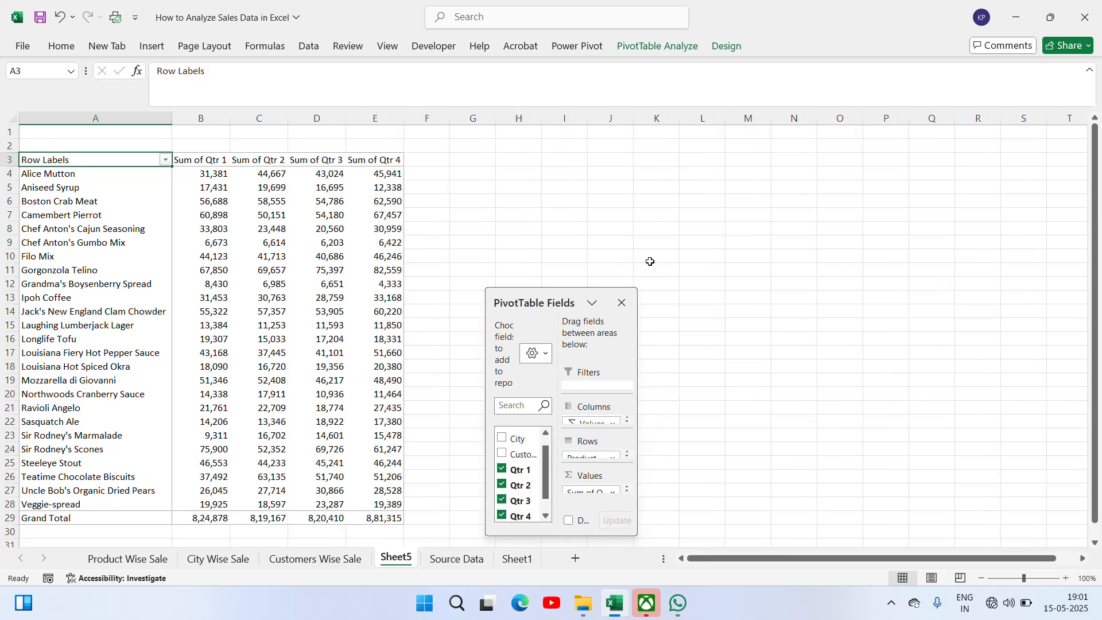
{"action": "left_click", "coordinate": [623, 301]}
Center the contents of the whole PivotTable on Sheet5 and set its font size to 16.
{"action": "left_click", "coordinate": [246, 163]}
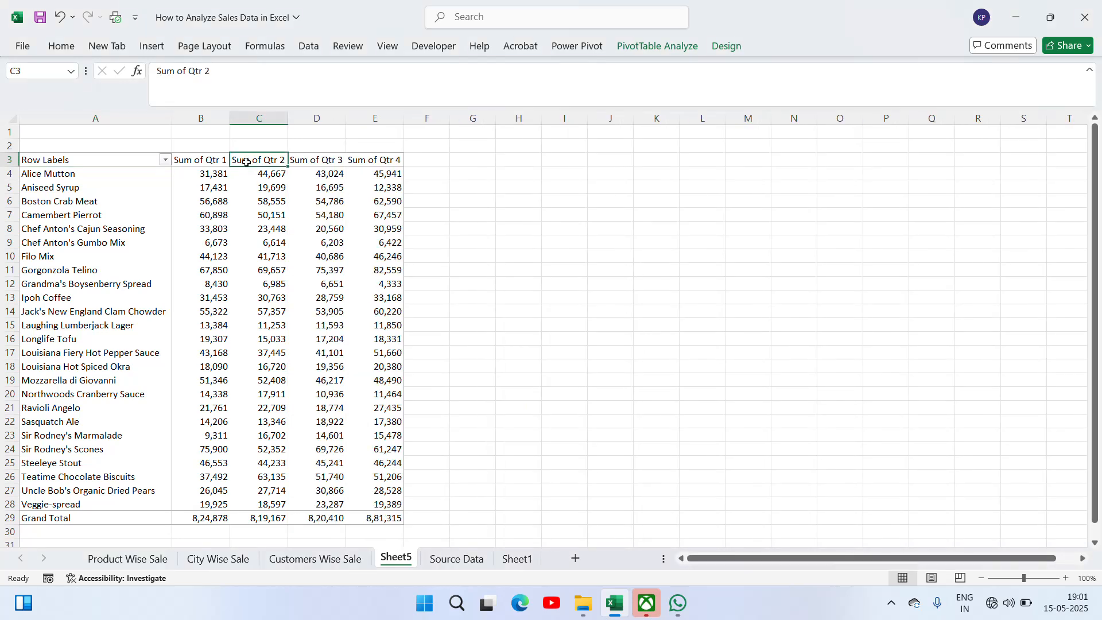
{"action": "key", "text": "Home"}
{"action": "key", "text": "ctrl+a"}
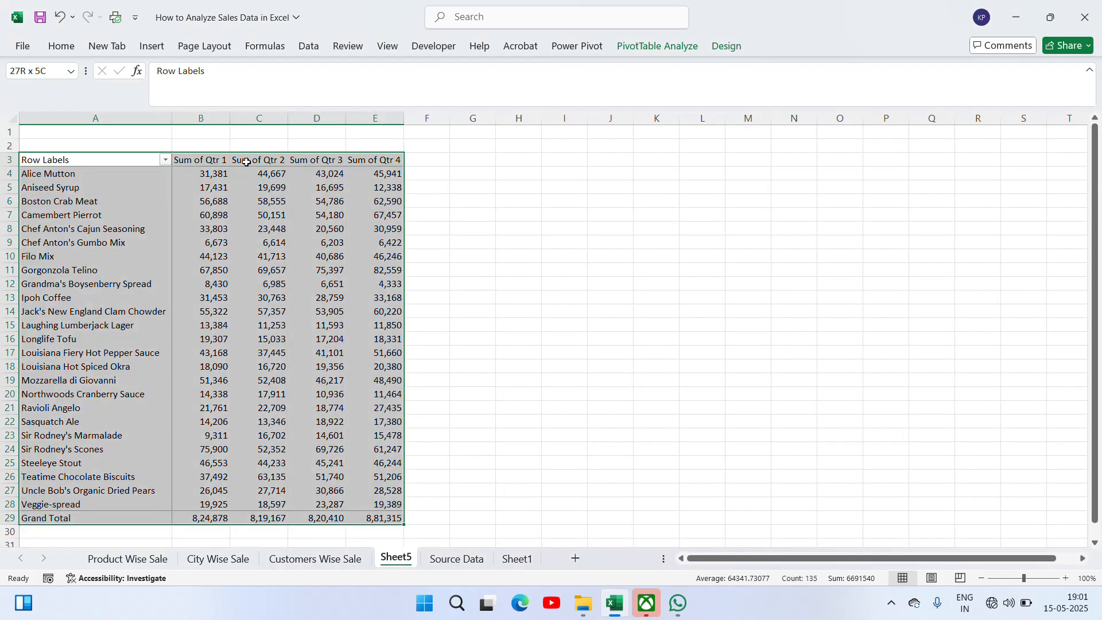
{"action": "left_click", "coordinate": [61, 46]}
{"action": "left_click", "coordinate": [285, 96]}
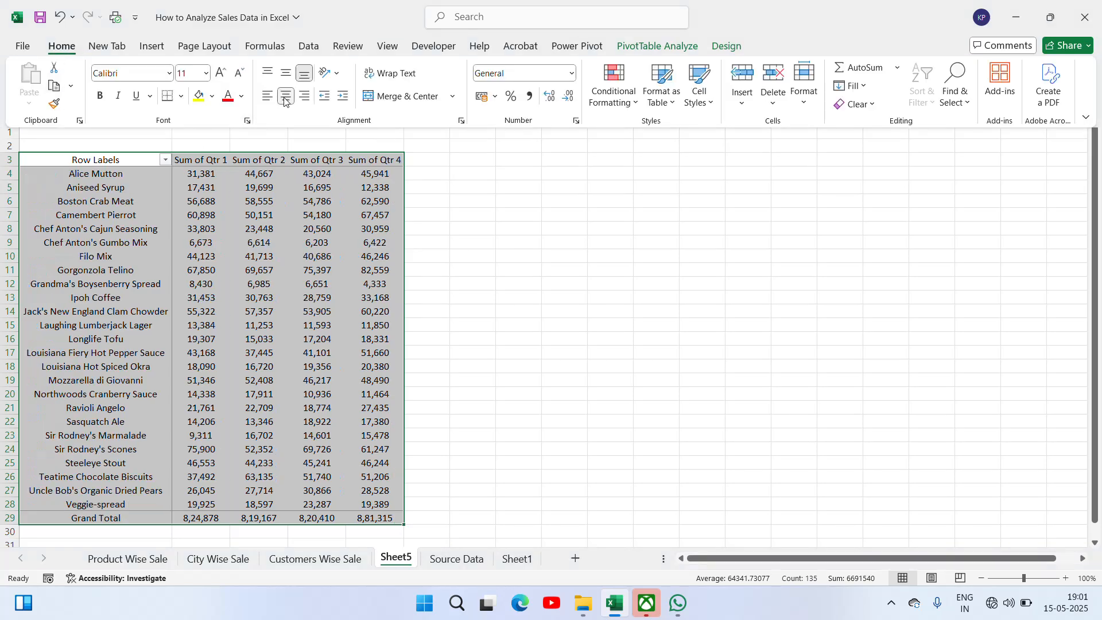
{"action": "left_click", "coordinate": [195, 72]}
{"action": "type", "text": "16"}
{"action": "key", "text": "Return"}
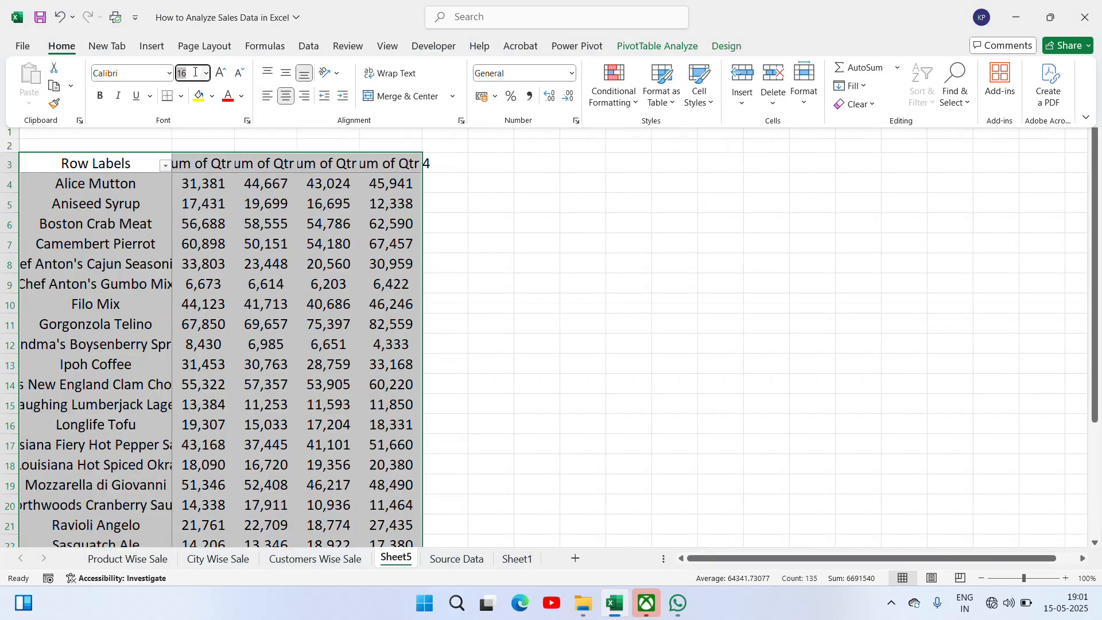
Rename the row labels header in A3 as "Product" and make the PivotTable's header row bold.
{"action": "left_click", "coordinate": [136, 161]}
{"action": "type", "text": "Product"}
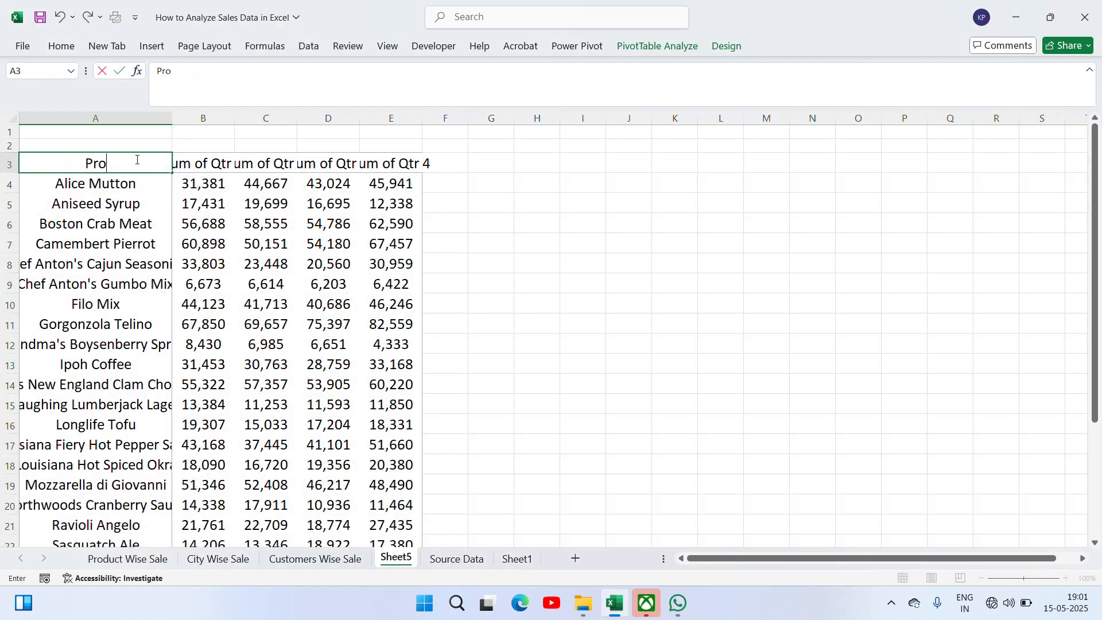
{"action": "key", "text": "Return"}
{"action": "key", "text": "Up"}
{"action": "key", "text": "ctrl+shift+Right"}
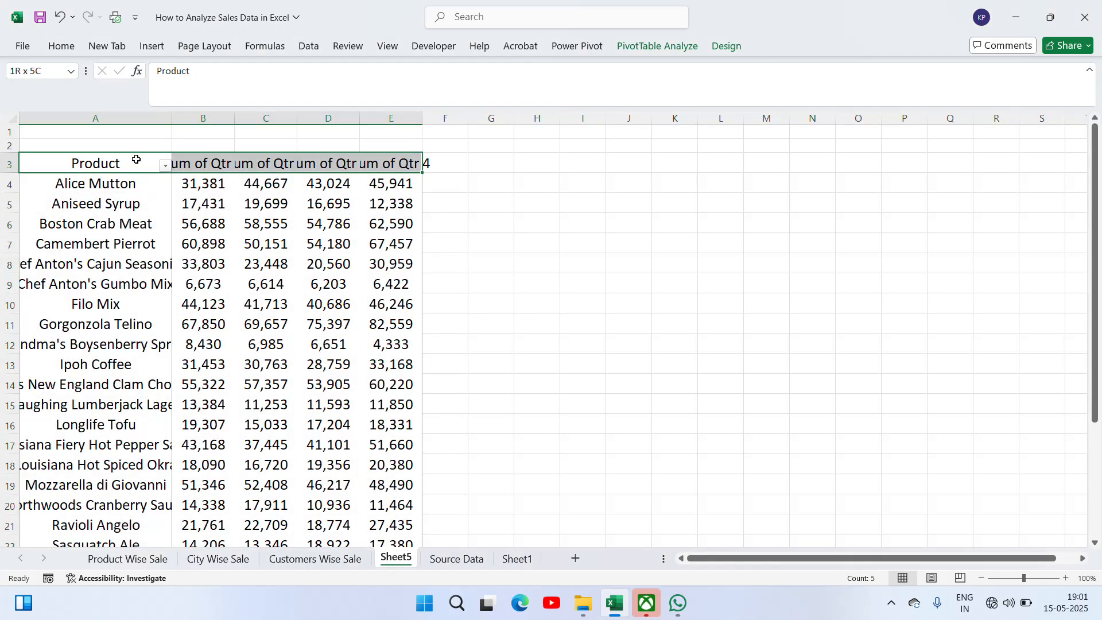
{"action": "key", "text": "ctrl+b"}
Make the Grand Total row of the Sheet5 PivotTable bold.
{"action": "left_click", "coordinate": [85, 253]}
{"action": "key", "text": "Down"}
{"action": "key", "text": "Down"}
{"action": "key", "text": "Down"}
{"action": "key", "text": "Down"}
{"action": "key", "text": "Down"}
{"action": "key", "text": "Down"}
{"action": "key", "text": "Down"}
{"action": "key", "text": "Down"}
{"action": "key", "text": "Down"}
{"action": "key", "text": "Down"}
{"action": "key", "text": "Down"}
{"action": "key", "text": "Down"}
{"action": "key", "text": "Down"}
{"action": "key", "text": "Down"}
{"action": "key", "text": "Down"}
{"action": "key", "text": "Down"}
{"action": "key", "text": "Down"}
{"action": "key", "text": "Down"}
{"action": "key", "text": "Down"}
{"action": "key", "text": "Down"}
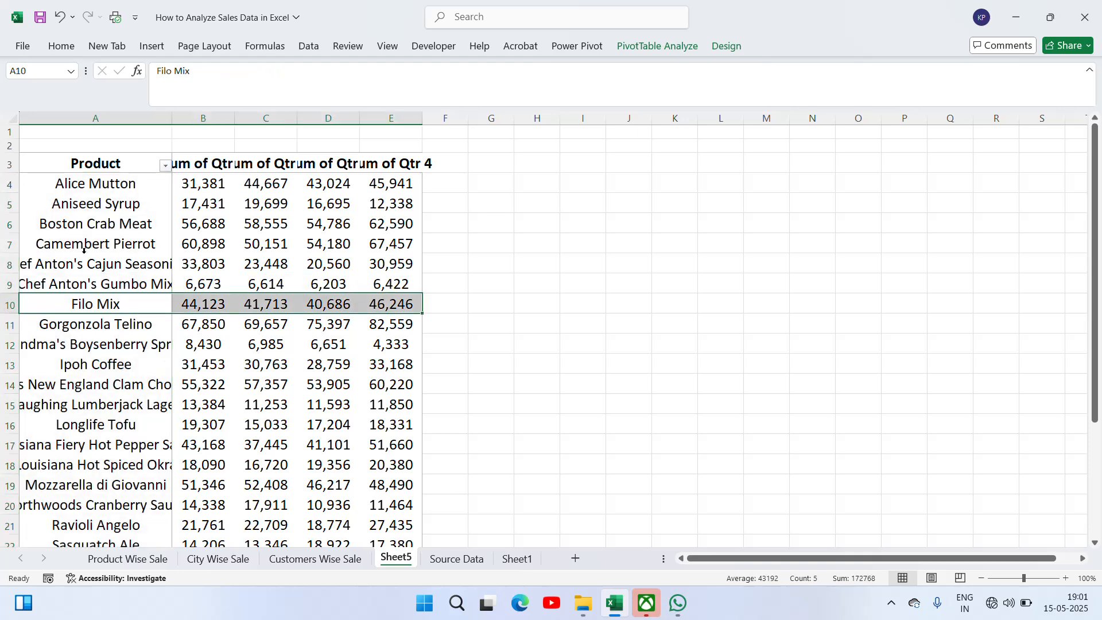
{"action": "key", "text": "Up"}
{"action": "key", "text": "Up"}
{"action": "key", "text": "ctrl+shift+Right"}
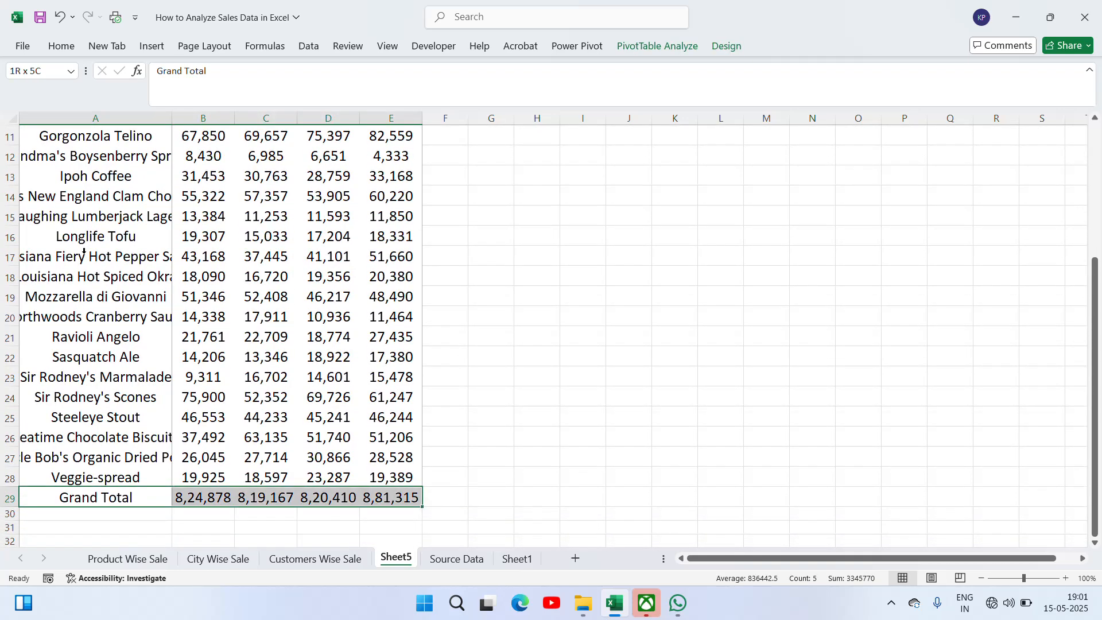
{"action": "key", "text": "ctrl+b"}
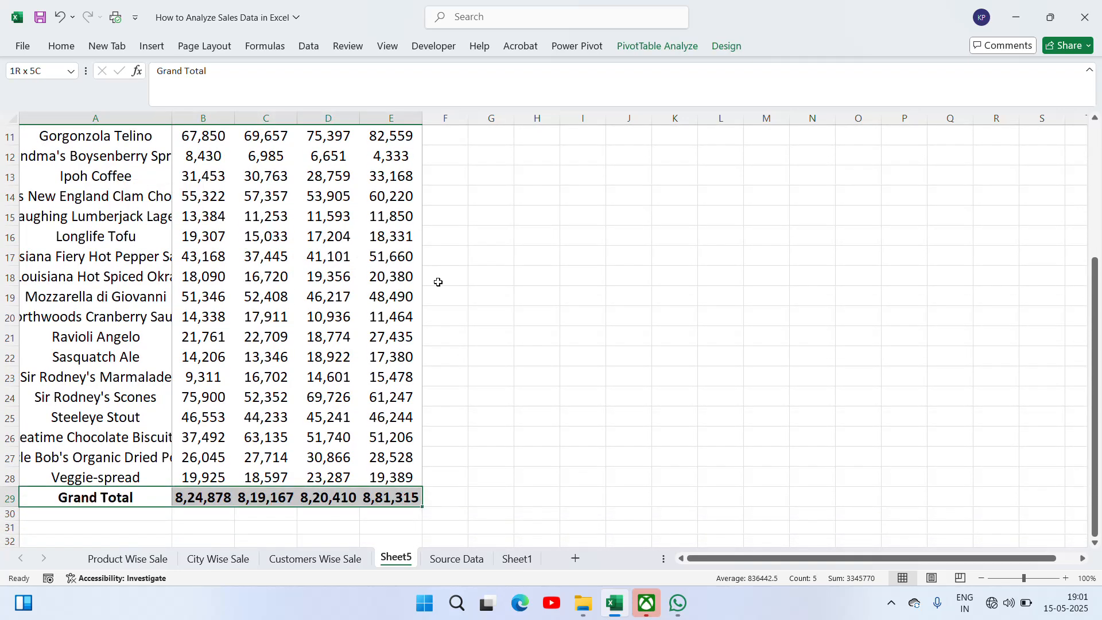
Autofit all column widths on Sheet5 and return to the Product header cell.
{"action": "left_click", "coordinate": [487, 292]}
{"action": "key", "text": "ctrl+a"}
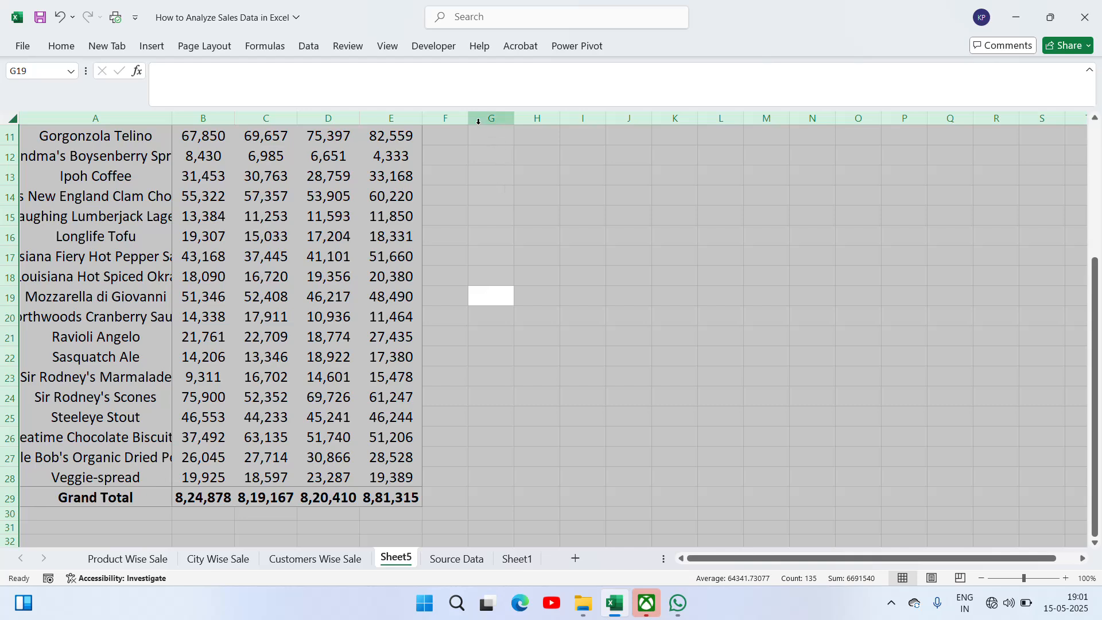
{"action": "double_click", "coordinate": [468, 118]}
{"action": "left_click", "coordinate": [173, 303]}
{"action": "key", "text": "ctrl+Up"}
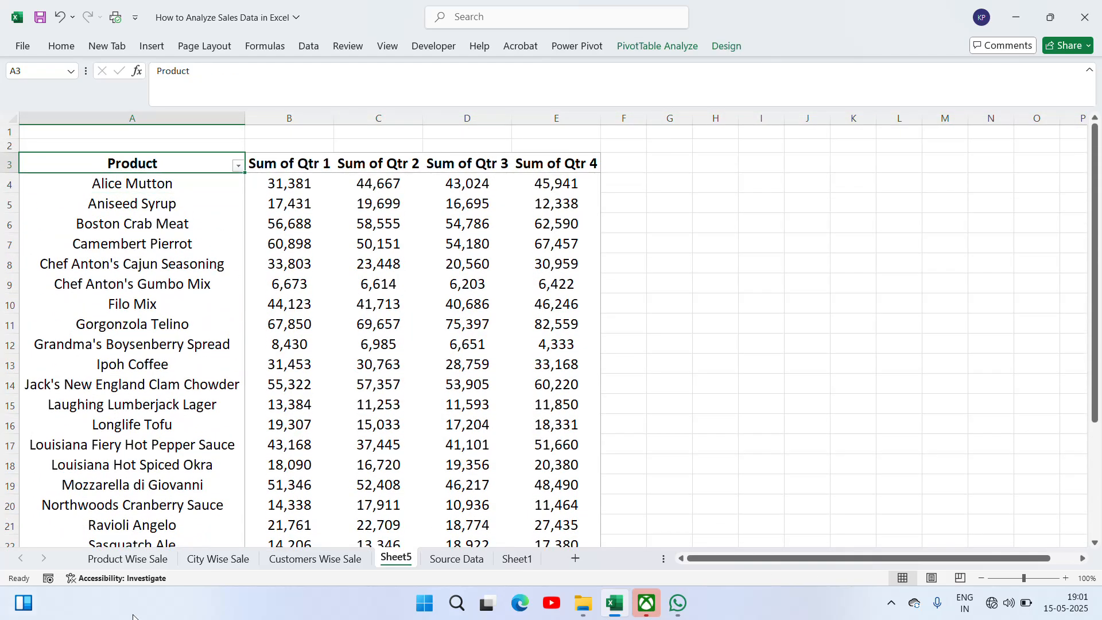
Check the Top 5 Product Wise Sale task on Sheet1 and switch to the Product Wise Sale PivotTable.
{"action": "left_click", "coordinate": [523, 561]}
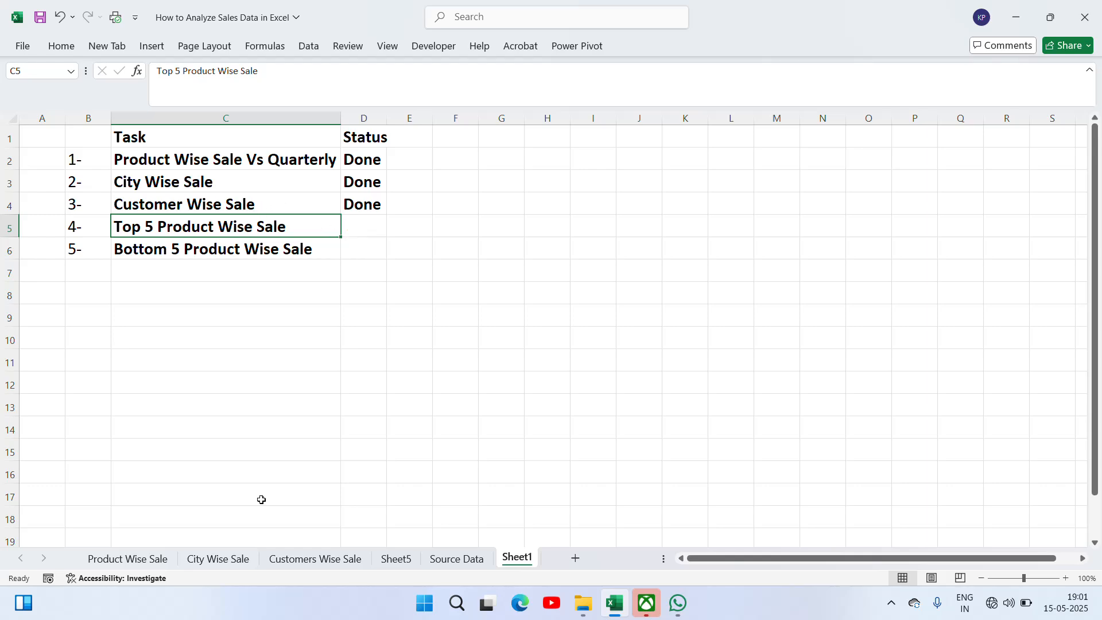
{"action": "left_click", "coordinate": [116, 565]}
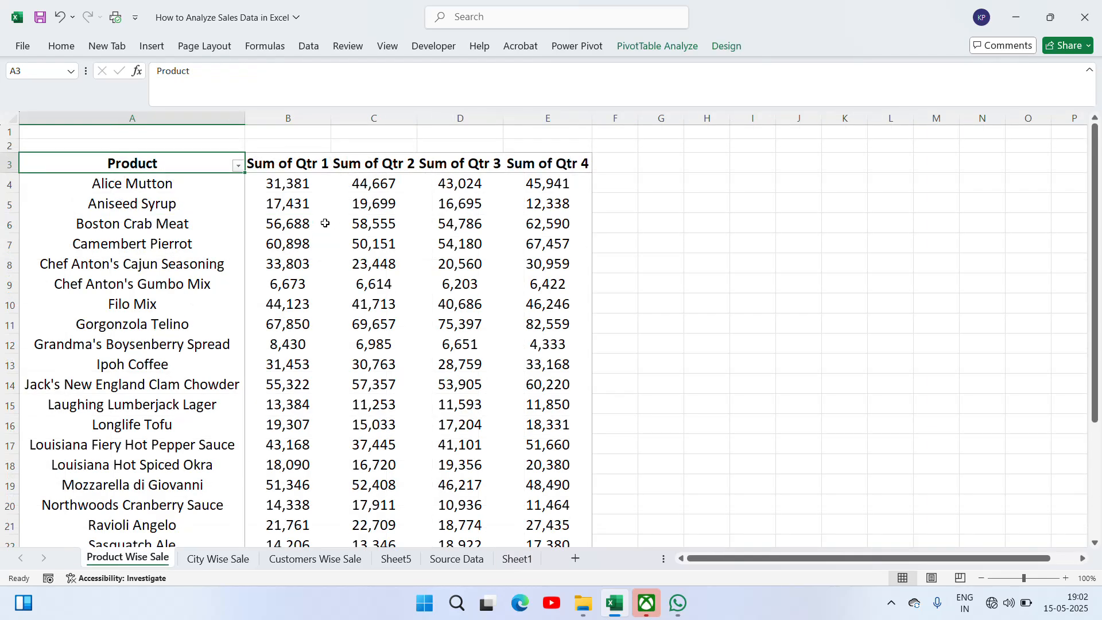
{"action": "left_click", "coordinate": [304, 219]}
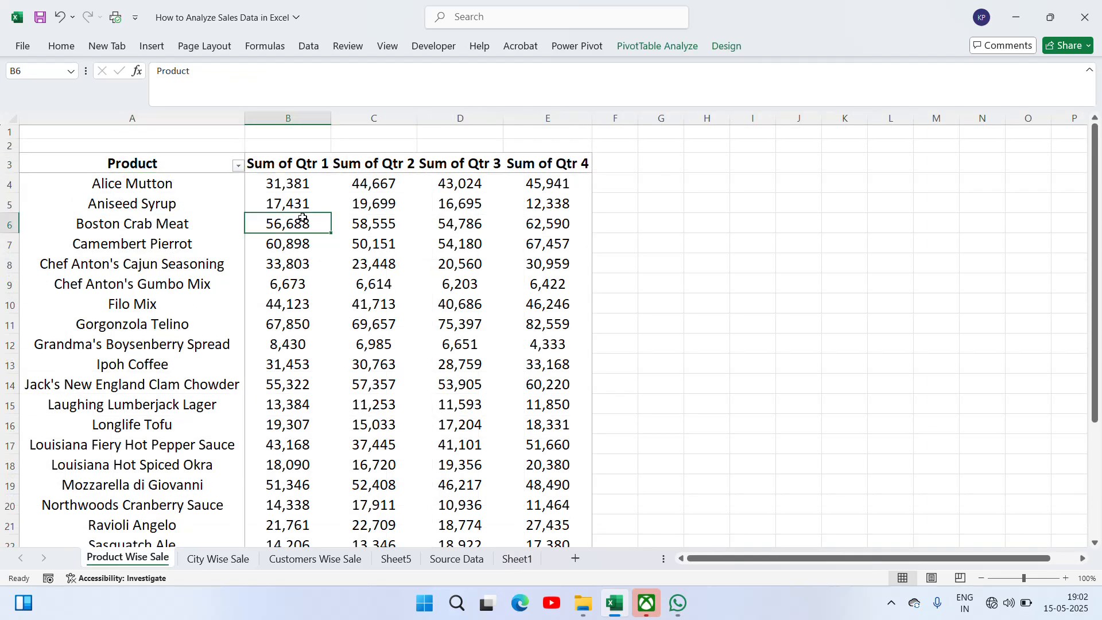
{"action": "right_click", "coordinate": [285, 276]}
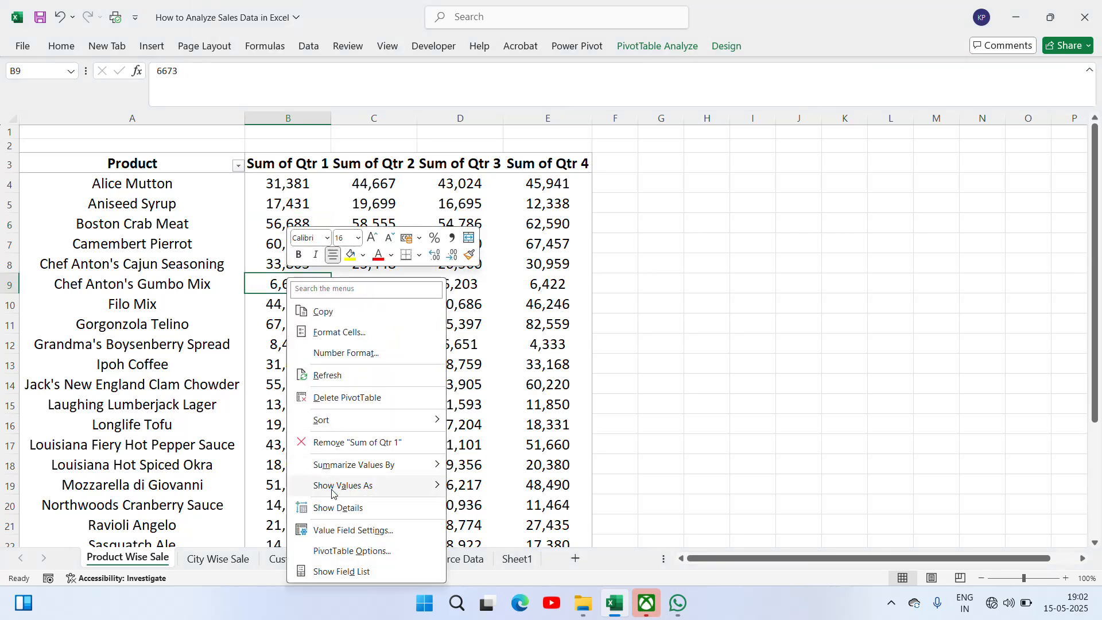
{"action": "mouse_move", "coordinate": [346, 497]}
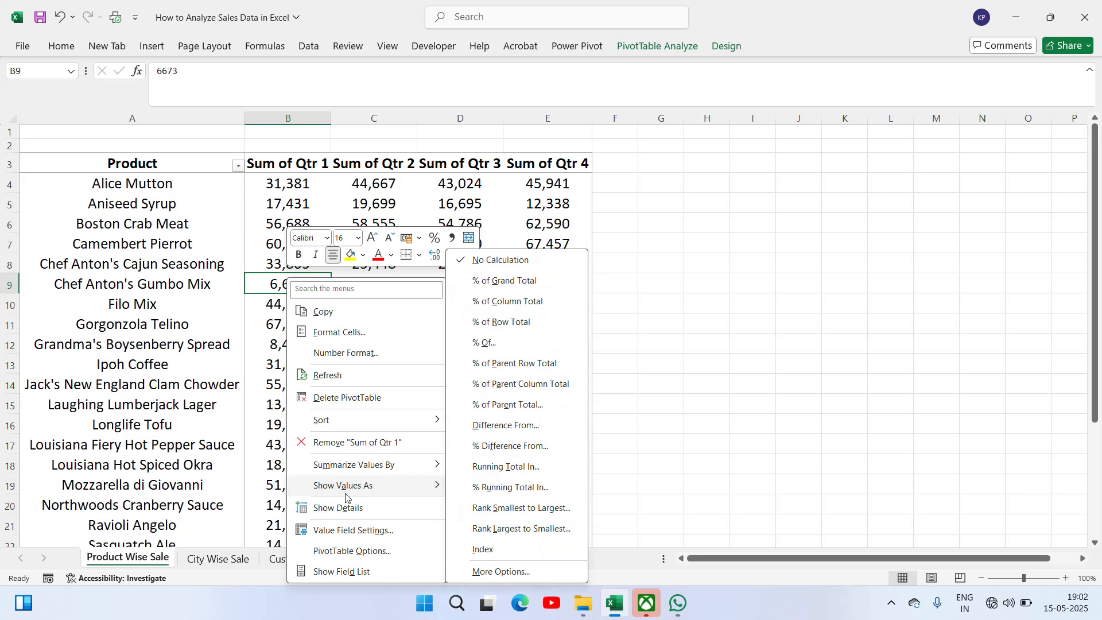
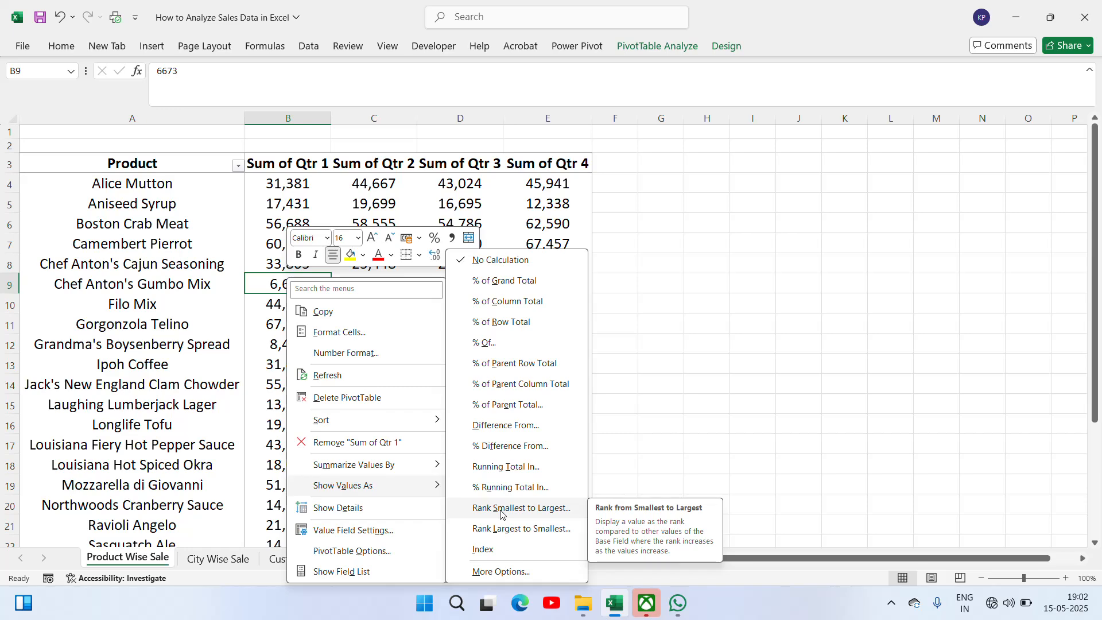
{"action": "left_click", "coordinate": [501, 509]}
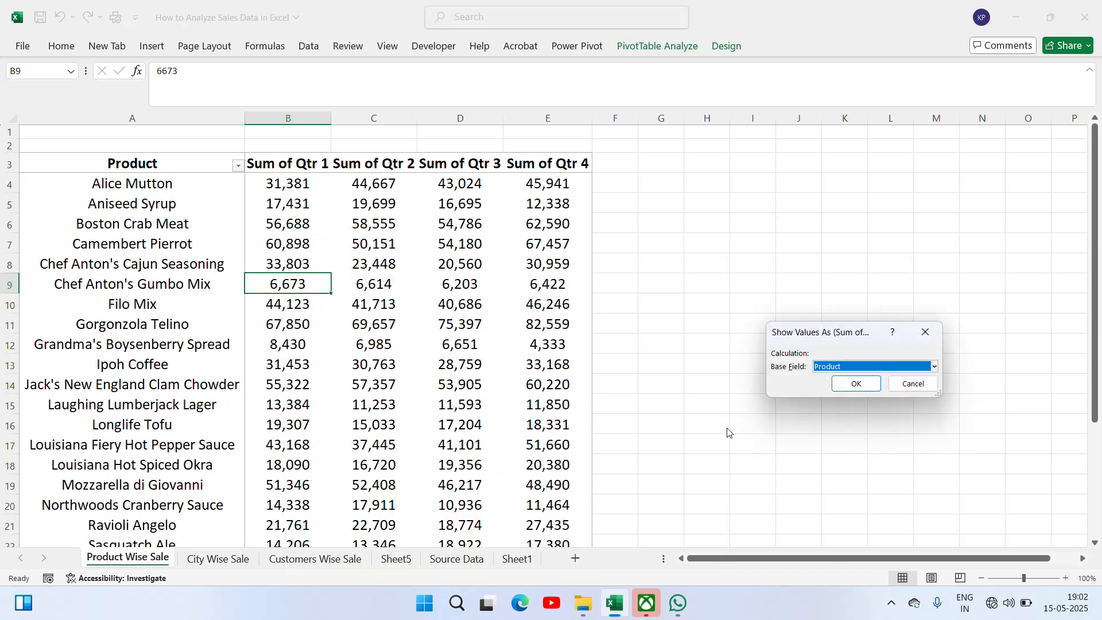
{"action": "left_click", "coordinate": [935, 367]}
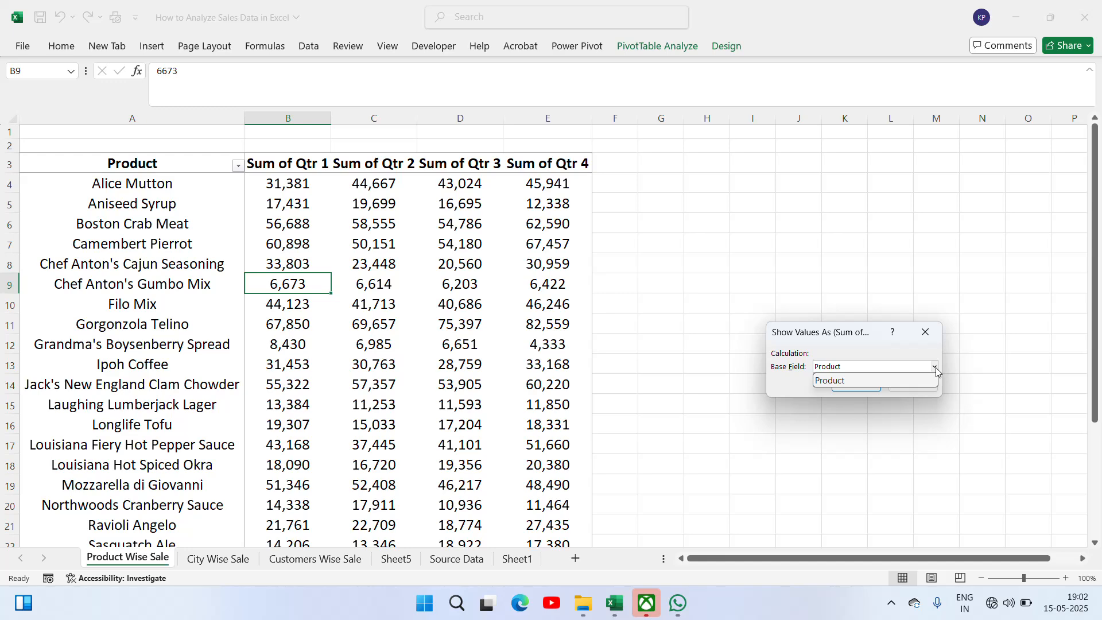
{"action": "key", "text": "Escape"}
{"action": "key", "text": "Escape"}
{"action": "left_click", "coordinate": [142, 193]}
{"action": "left_click", "coordinate": [142, 191]}
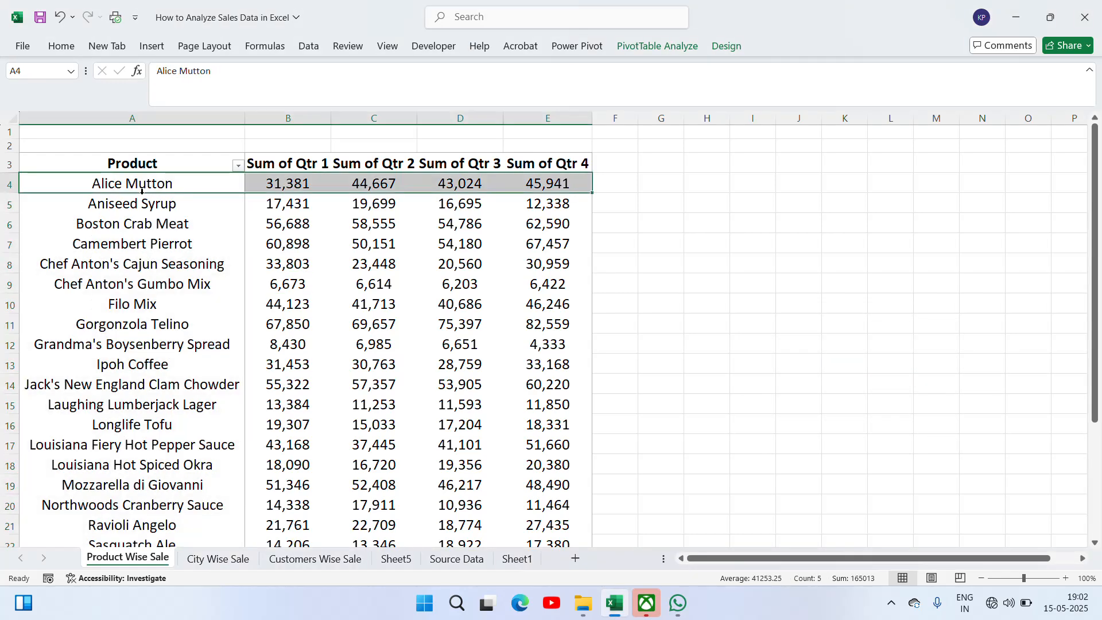
{"action": "key", "text": "Up"}
{"action": "key", "text": "Up"}
{"action": "key", "text": "Down"}
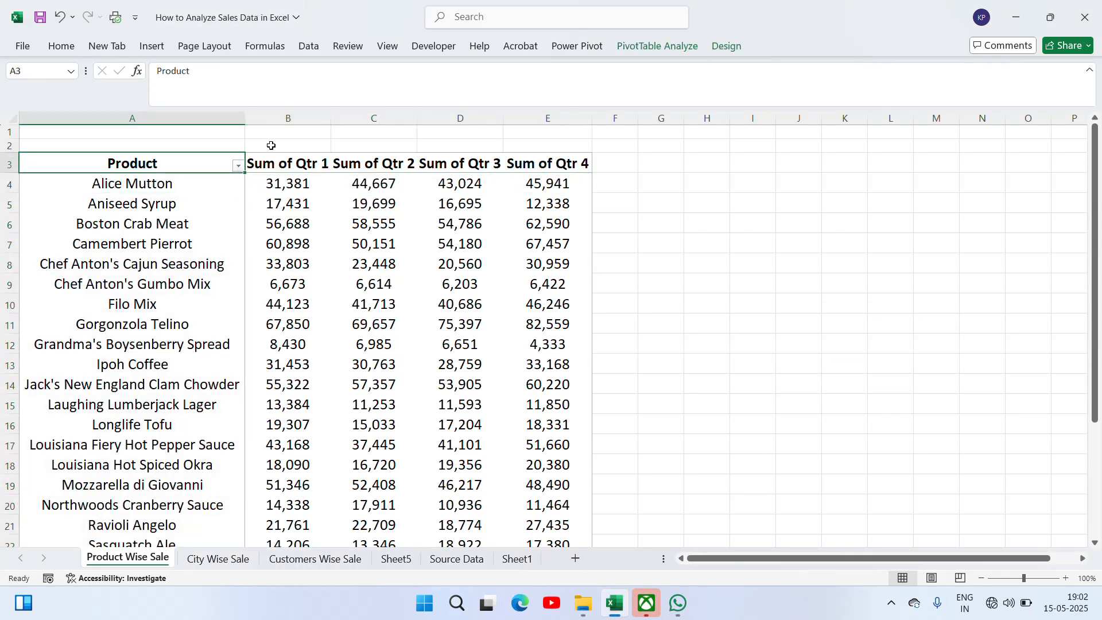
Filter the Product Wise Sale PivotTable to the top 5 items by Sum of Qtr 1.
{"action": "left_click", "coordinate": [239, 166]}
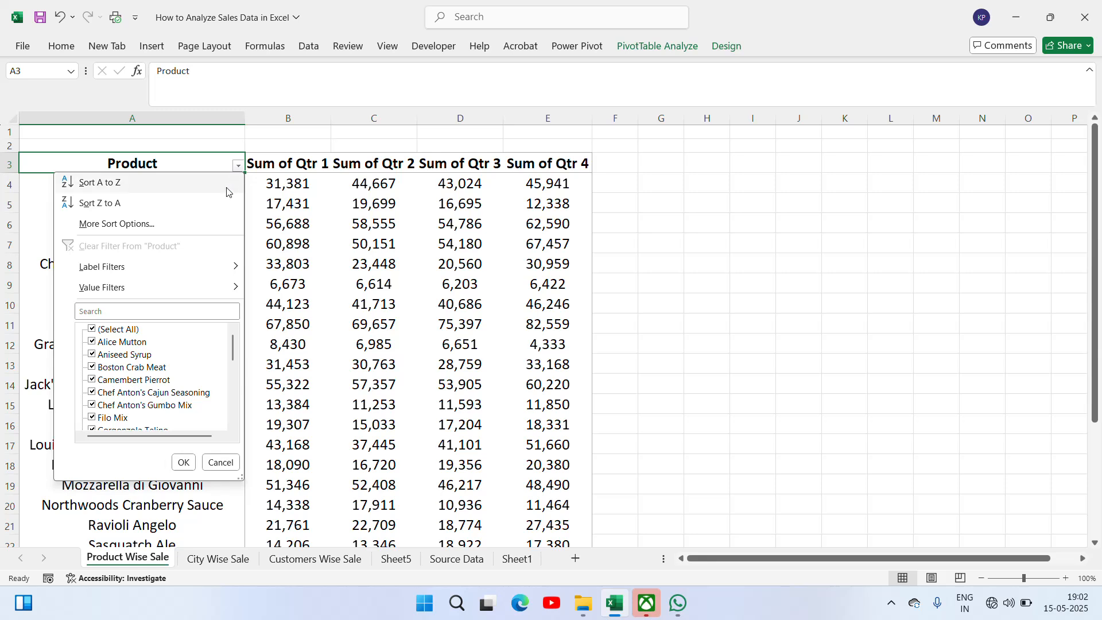
{"action": "mouse_move", "coordinate": [198, 271]}
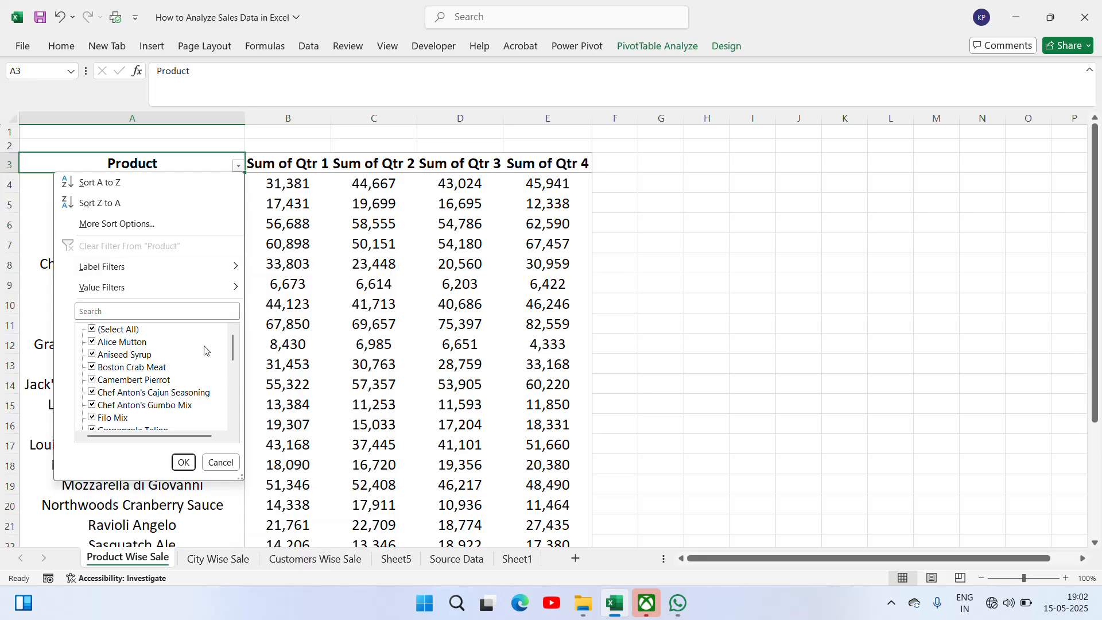
{"action": "mouse_move", "coordinate": [155, 279]}
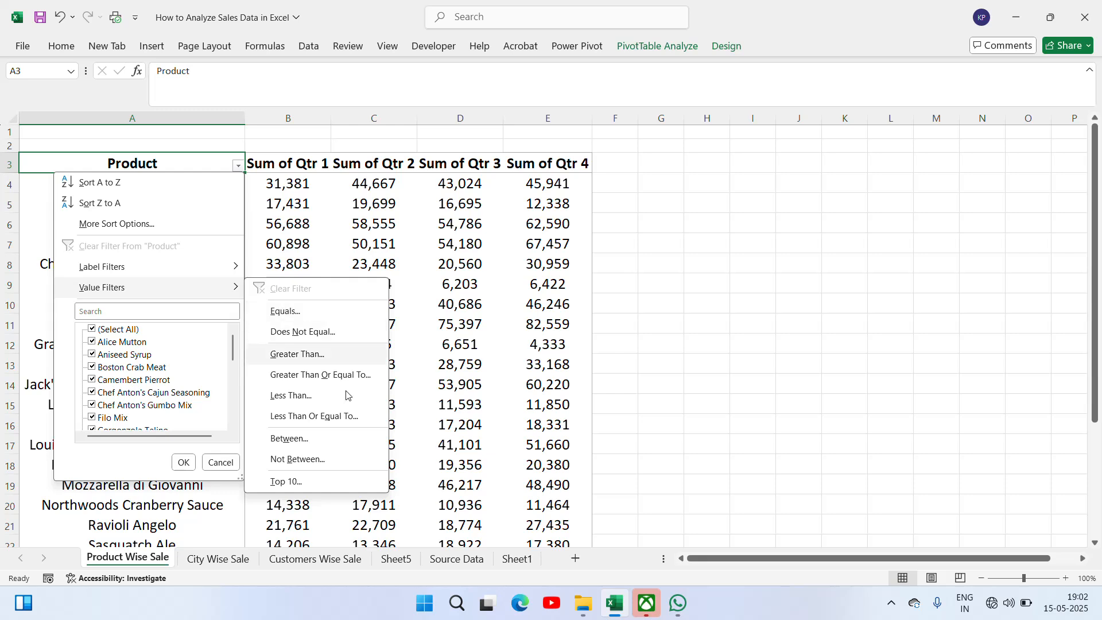
{"action": "left_click", "coordinate": [287, 482]}
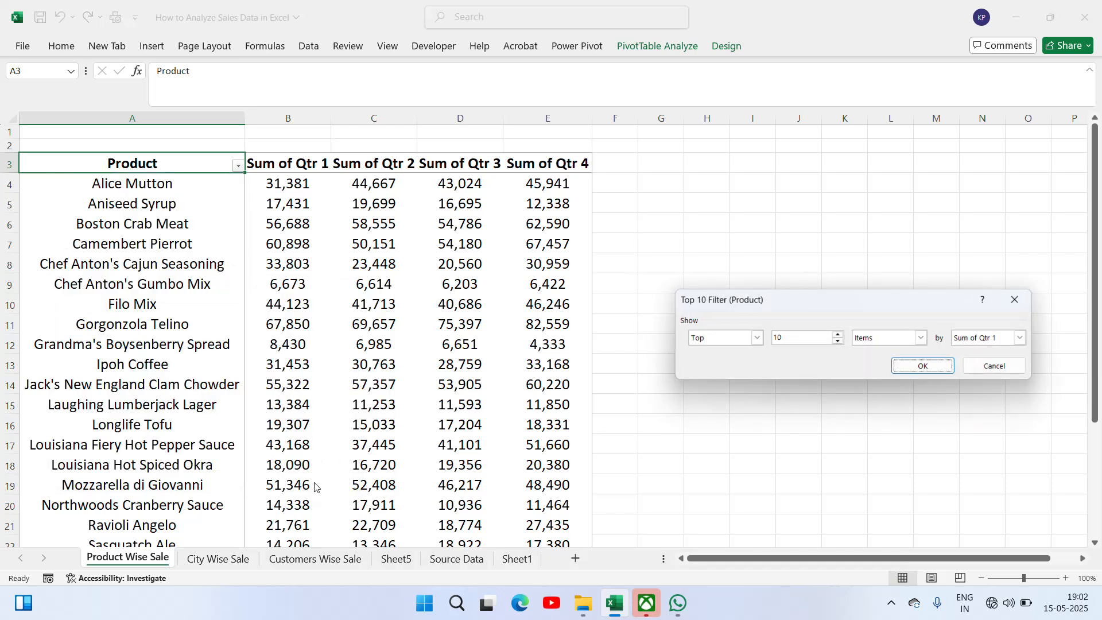
{"action": "left_click", "coordinate": [799, 337]}
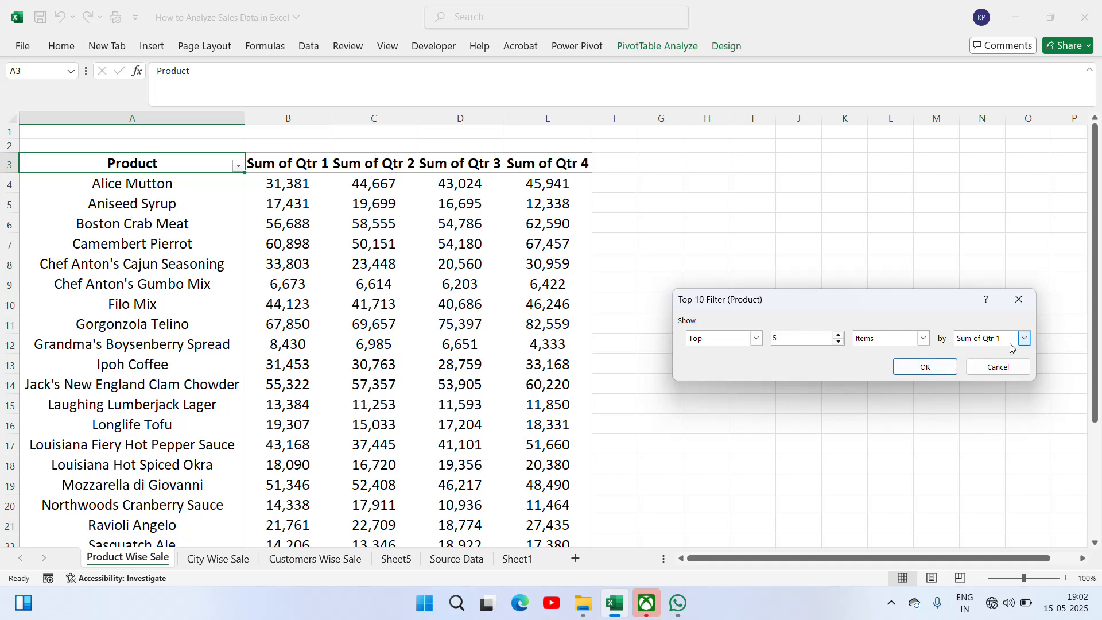
{"action": "left_click", "coordinate": [1026, 340]}
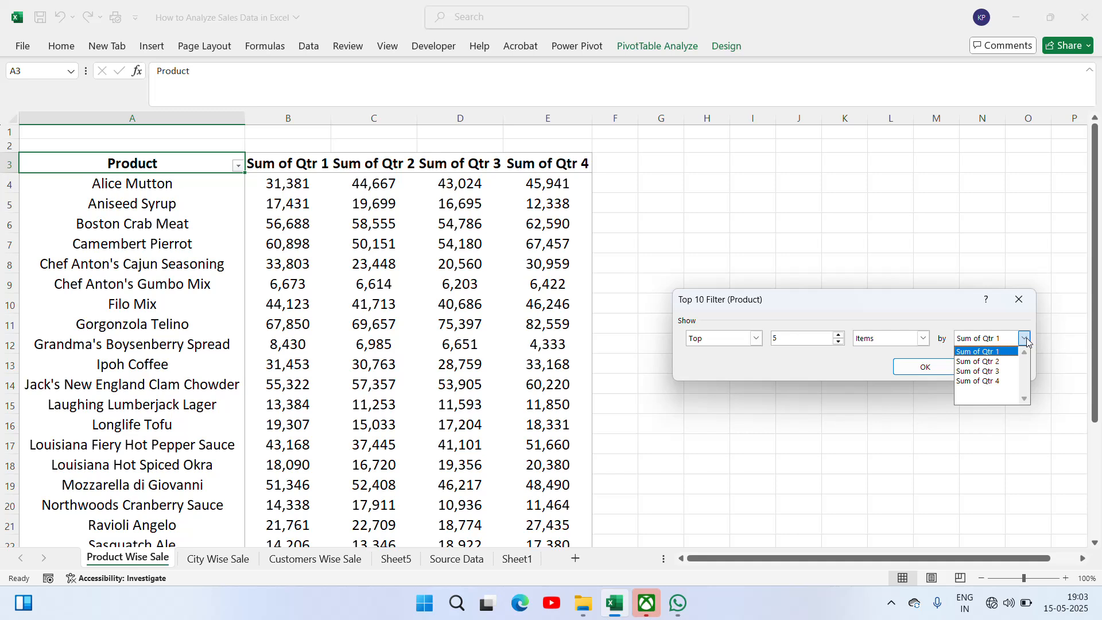
{"action": "left_click", "coordinate": [925, 367]}
{"action": "left_click", "coordinate": [926, 367]}
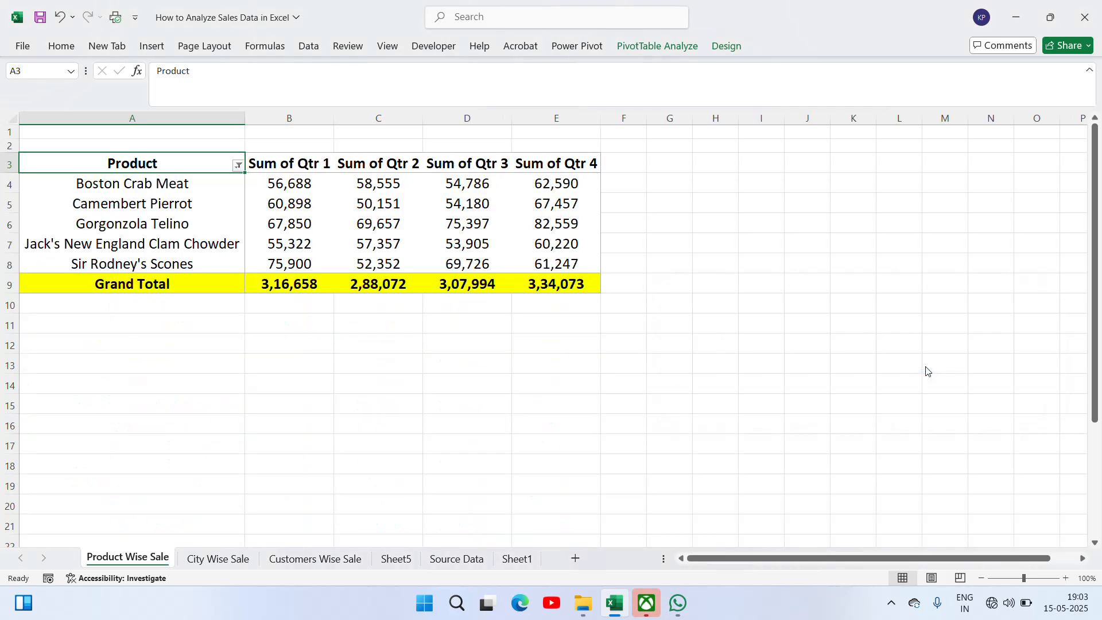
Look over the quarterly sums of the filtered products and undo the top 5 filter.
{"action": "left_click", "coordinate": [280, 195]}
{"action": "key", "text": "Up"}
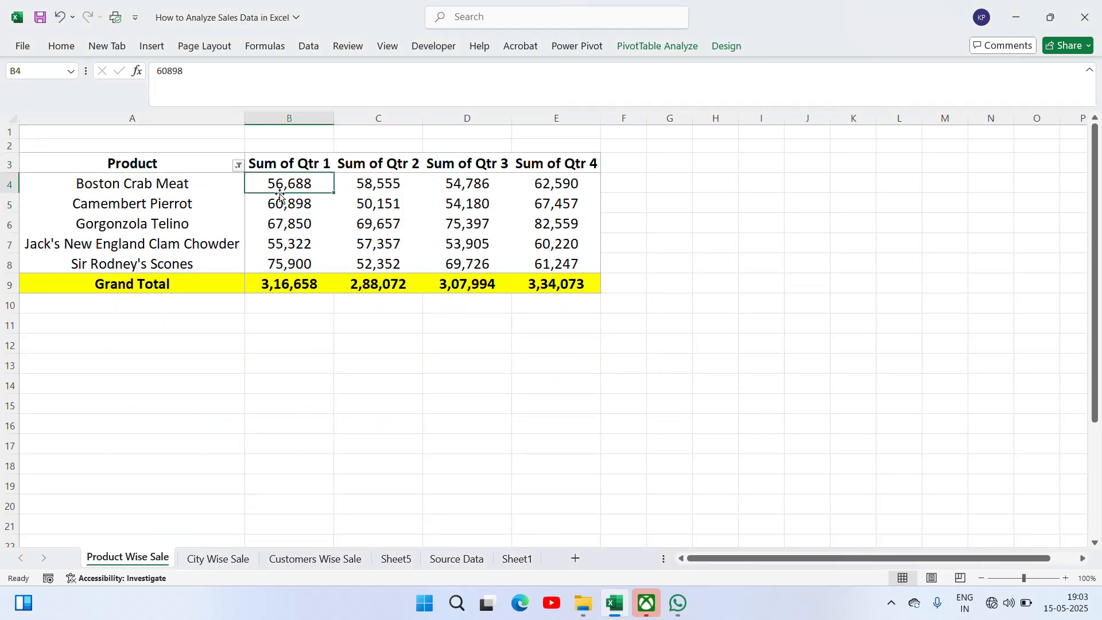
{"action": "key", "text": "Down"}
{"action": "key", "text": "Down"}
{"action": "key", "text": "Down"}
{"action": "key", "text": "Up"}
{"action": "key", "text": "Up"}
{"action": "key", "text": "Up"}
{"action": "key", "text": "Right"}
{"action": "key", "text": "Right"}
{"action": "key", "text": "Left"}
{"action": "key", "text": "Left"}
{"action": "key", "text": "Up"}
{"action": "key", "text": "Down"}
{"action": "key", "text": "Up"}
{"action": "key", "text": "Right"}
{"action": "key", "text": "Right"}
{"action": "key", "text": "Right"}
{"action": "key", "text": "Down"}
{"action": "key", "text": "Left"}
{"action": "key", "text": "Left"}
{"action": "key", "text": "Left"}
{"action": "key", "text": "Up"}
{"action": "key", "text": "Down"}
{"action": "key", "text": "ctrl+z"}
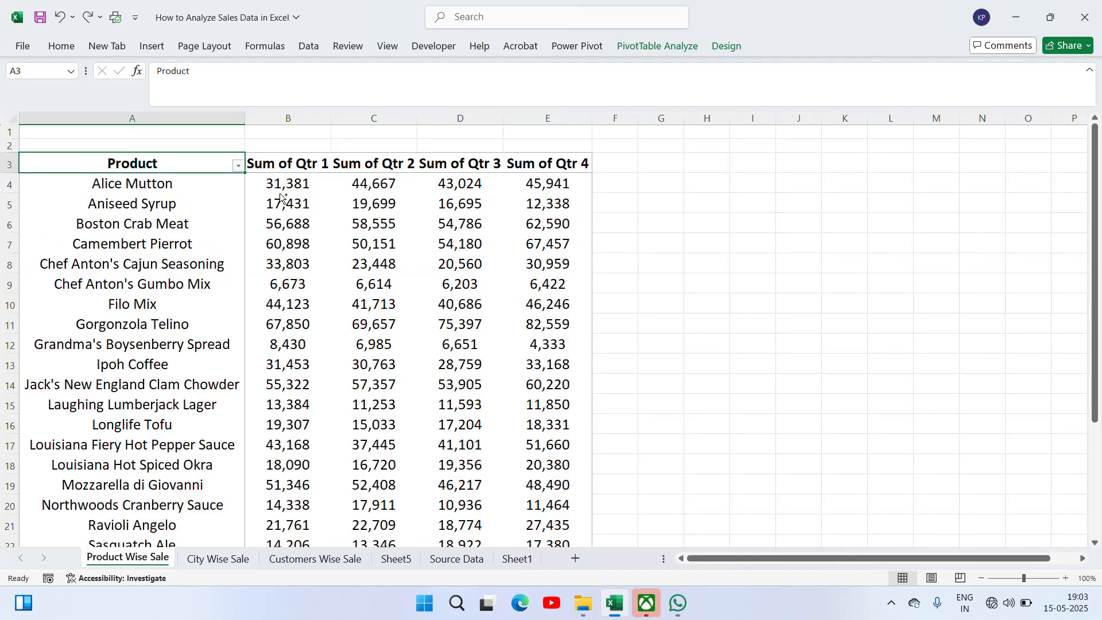
Filter the Product Wise Sale PivotTable to the top 5 items by Sum of Qtr 2.
{"action": "left_click", "coordinate": [238, 167]}
{"action": "mouse_move", "coordinate": [172, 289]}
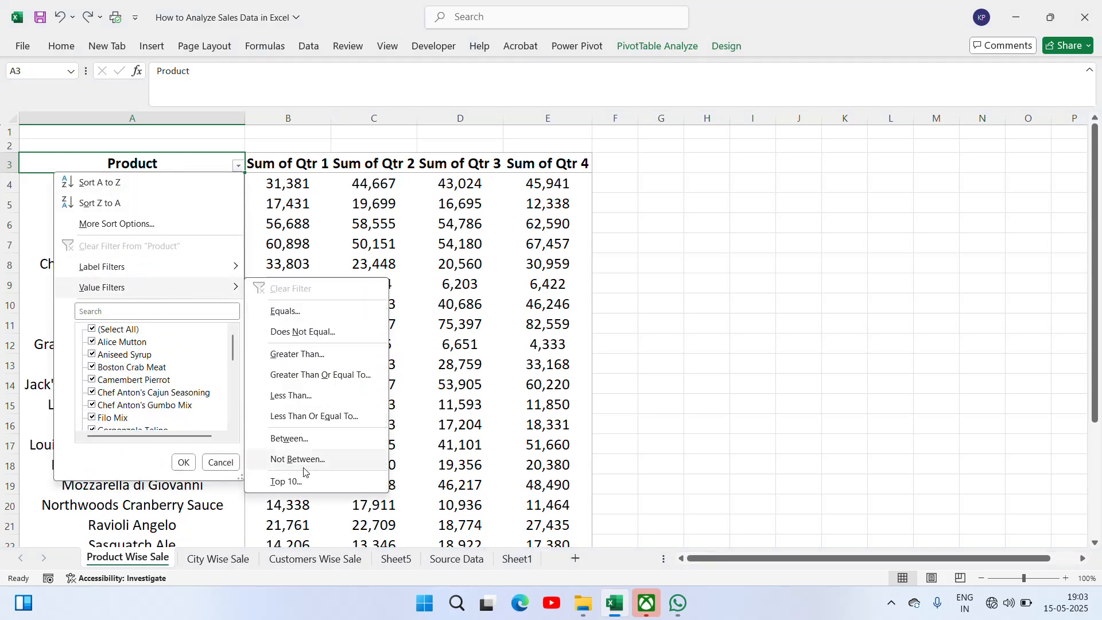
{"action": "left_click", "coordinate": [285, 482]}
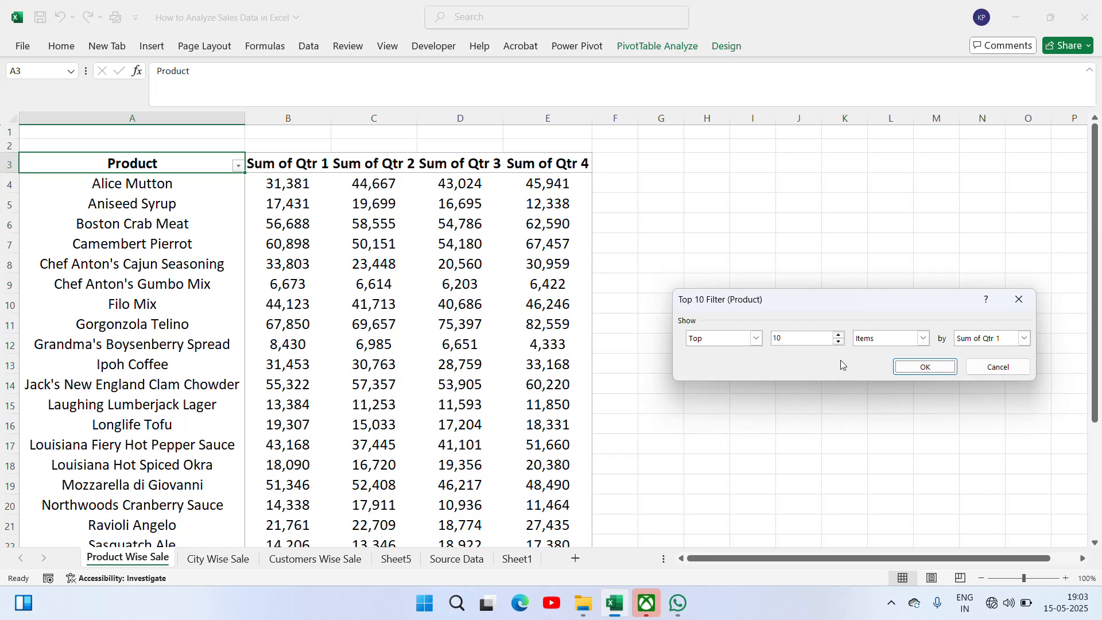
{"action": "left_click", "coordinate": [796, 342]}
{"action": "left_click", "coordinate": [1025, 338]}
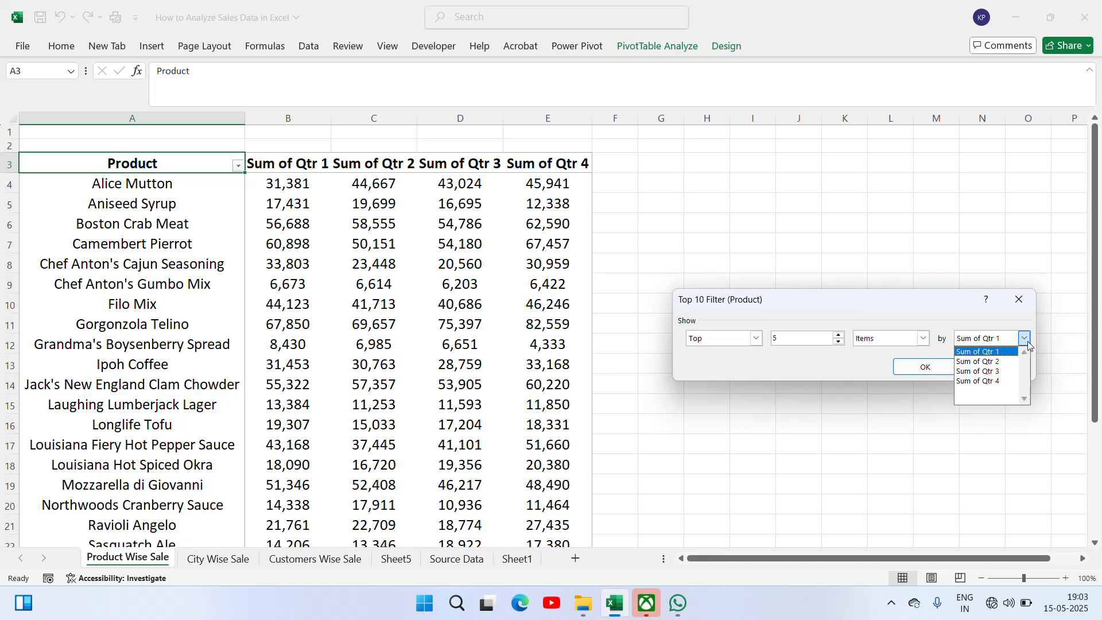
{"action": "left_click", "coordinate": [996, 357]}
{"action": "left_click", "coordinate": [924, 367]}
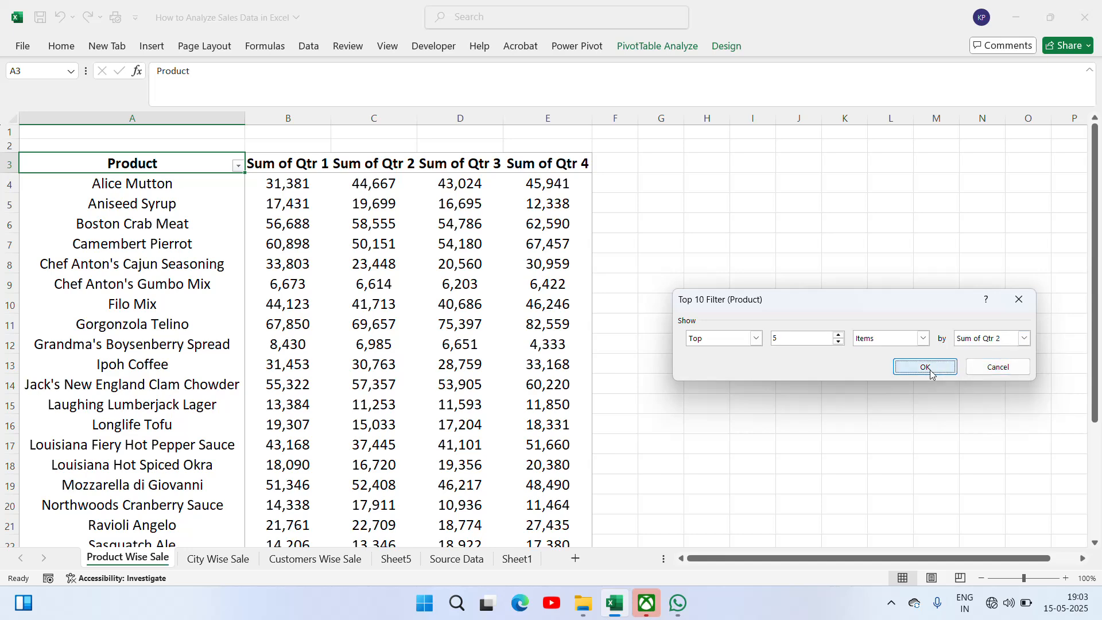
{"action": "left_click", "coordinate": [395, 182]}
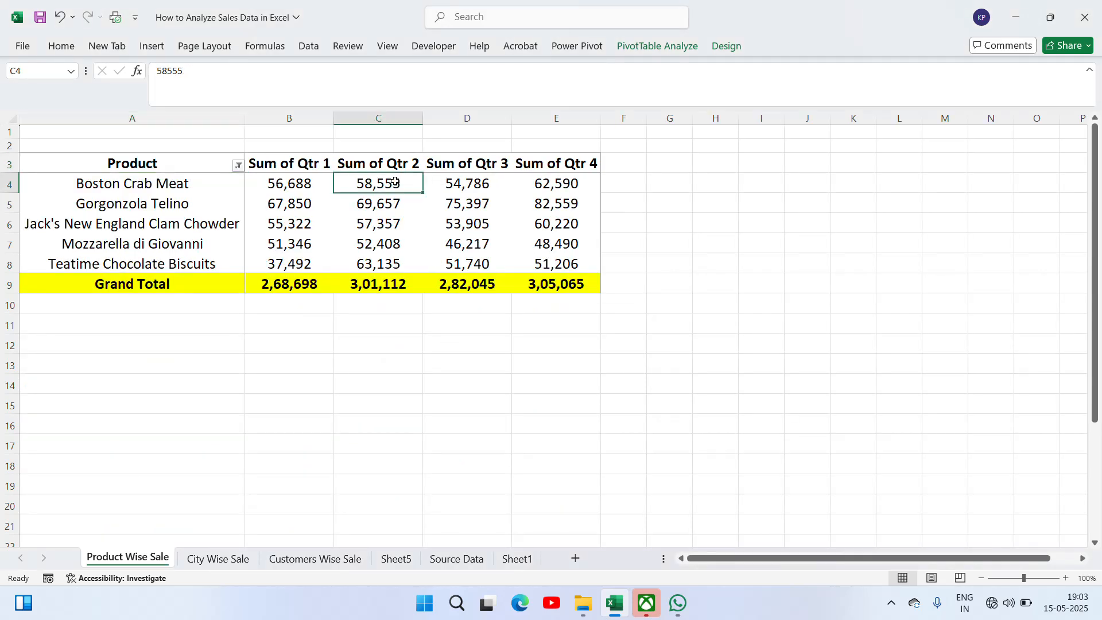
{"action": "key", "text": "Left"}
{"action": "key", "text": "Left"}
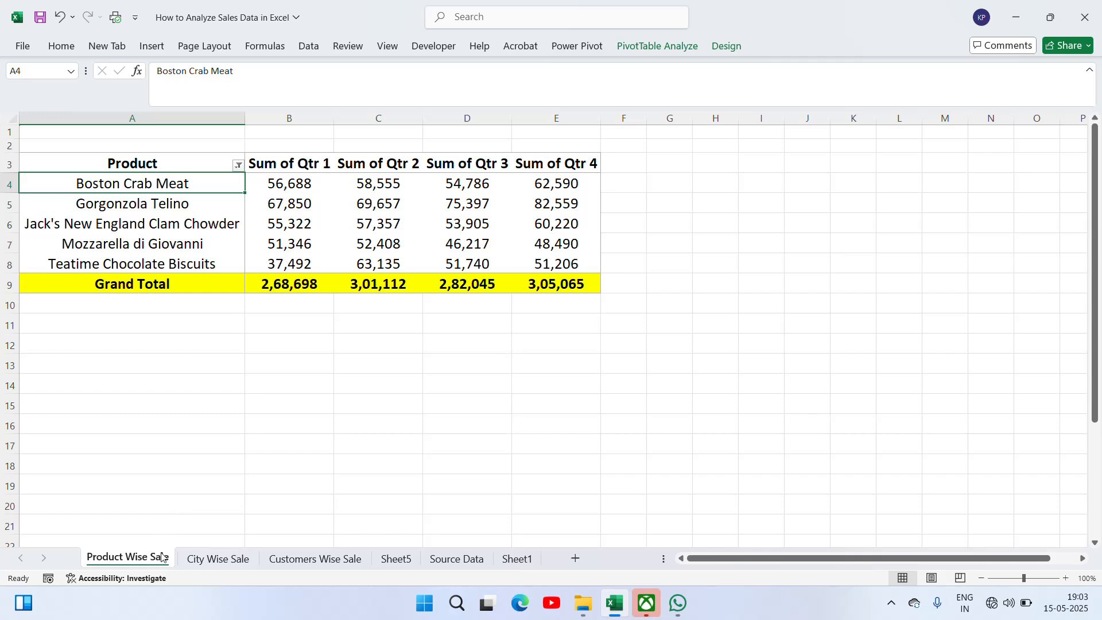
Mark the Top 5 Product Wise Sale task on Sheet1 as Done by copying the status from the row above.
{"action": "left_click", "coordinate": [525, 568]}
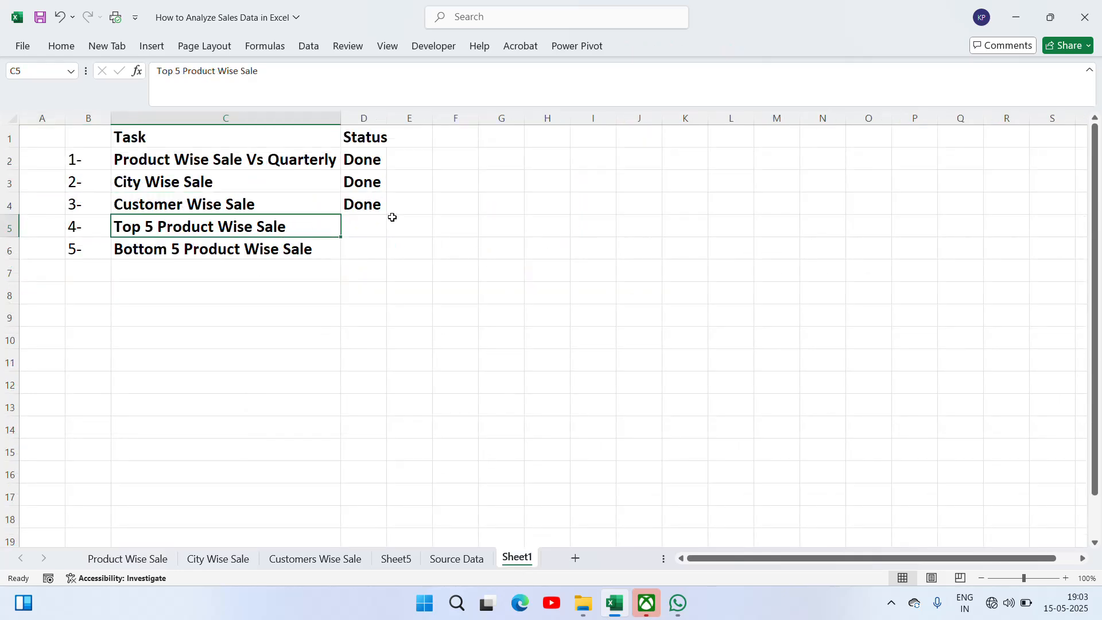
{"action": "key", "text": "Right"}
{"action": "key", "text": "Up"}
{"action": "key", "text": "ctrl+c"}
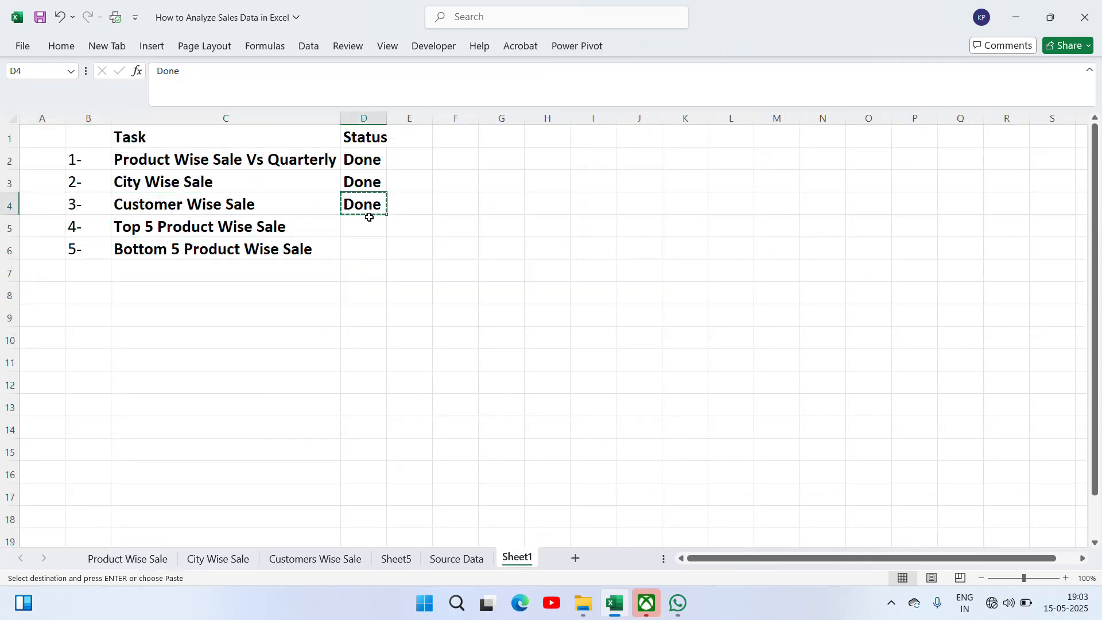
{"action": "key", "text": "Down"}
{"action": "key", "text": "ctrl+v"}
Rename Sheet5 as Top 5 Product Wise Sale, taking the name from the task text in cell C5 on Sheet1.
{"action": "key", "text": "Left"}
{"action": "key", "text": "Left"}
{"action": "key", "text": "Right"}
{"action": "key", "text": "F2"}
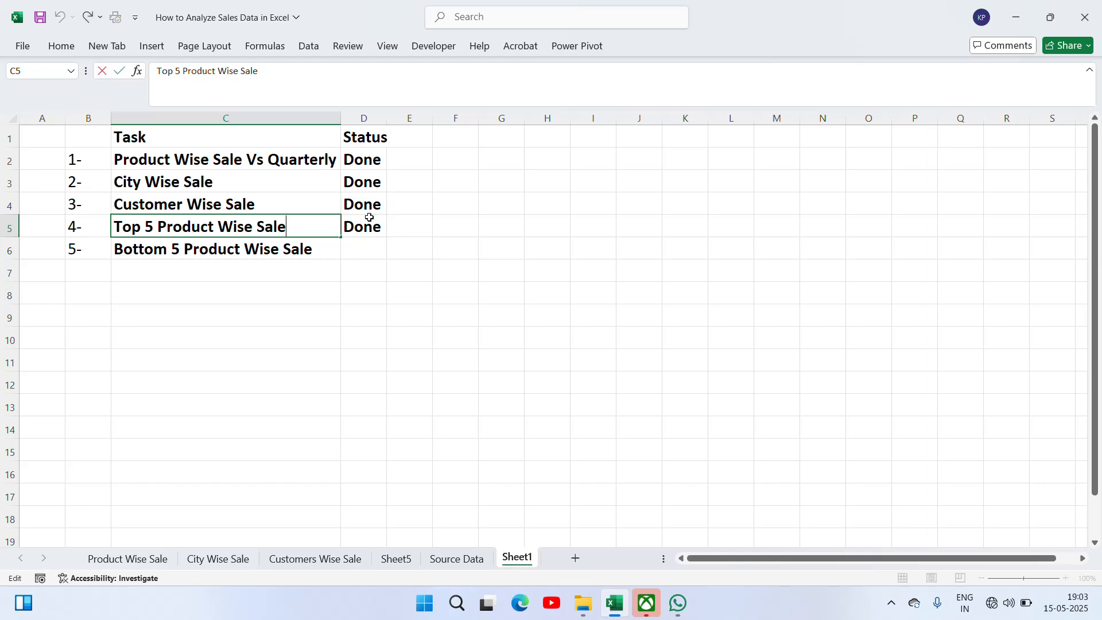
{"action": "key", "text": "shift+Home"}
{"action": "key", "text": "Escape"}
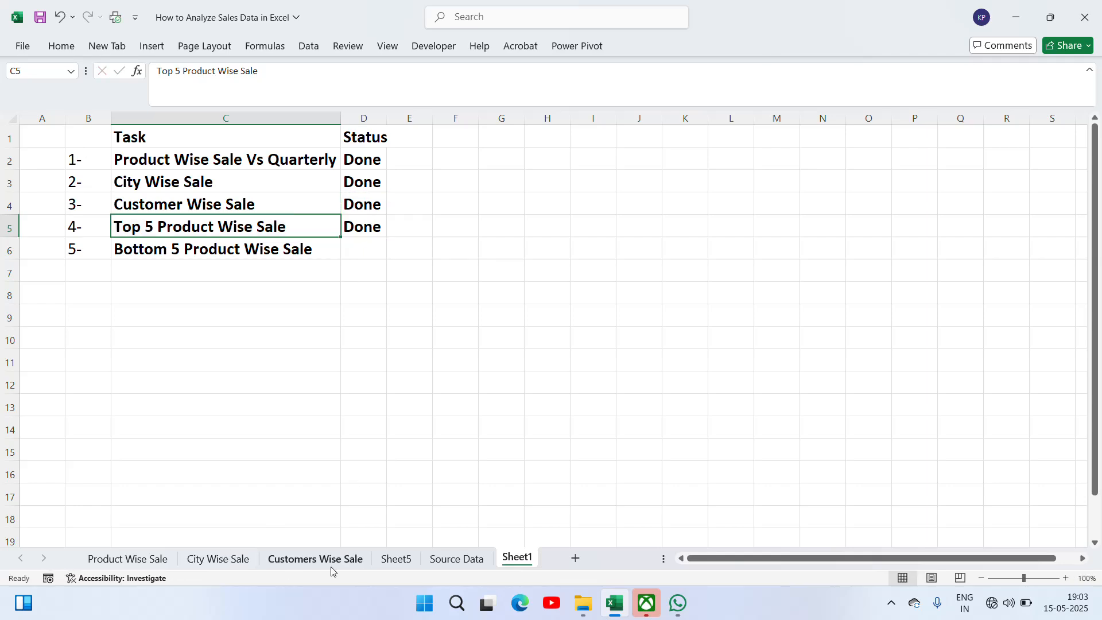
{"action": "right_click", "coordinate": [396, 559]}
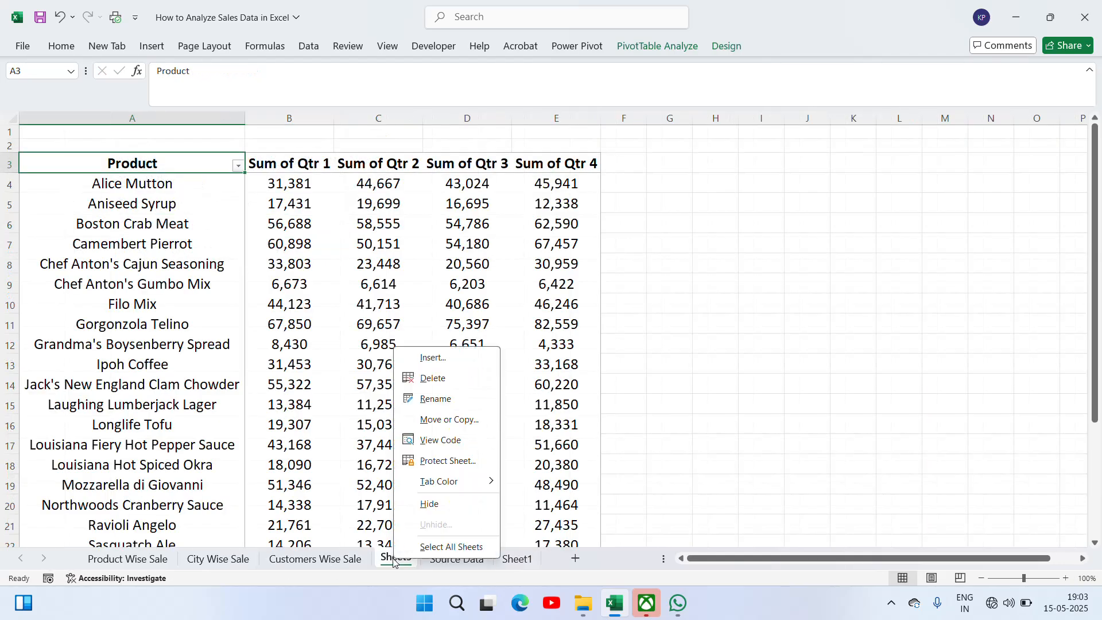
{"action": "left_click", "coordinate": [458, 398]}
{"action": "type", "text": "Top 5 Product Wise Sale"}
{"action": "left_click", "coordinate": [682, 365]}
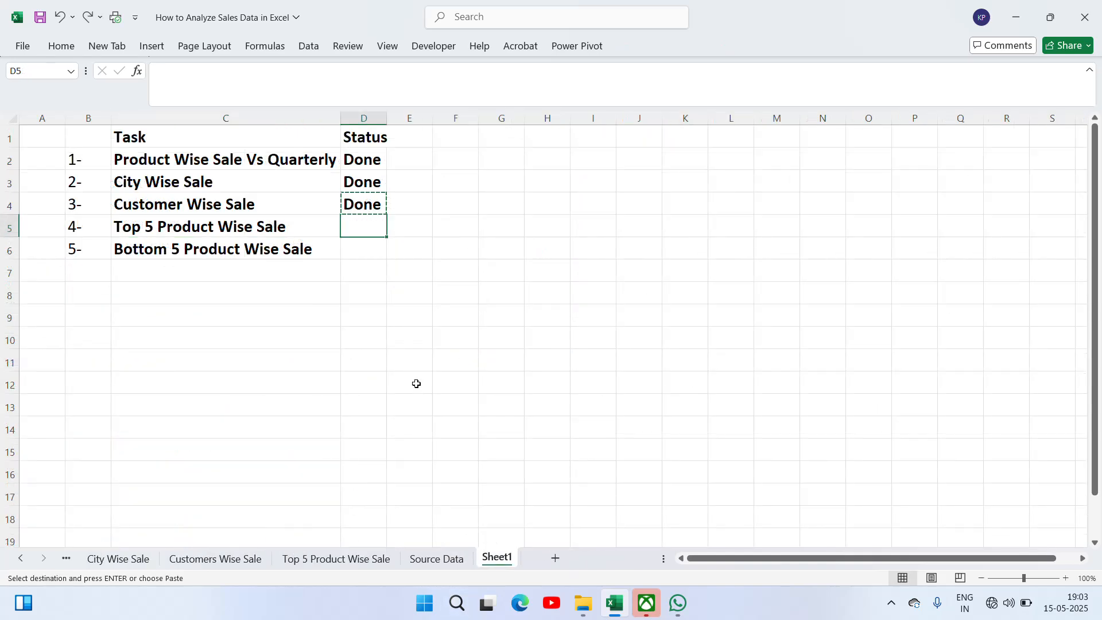
Compare the Product Wise Sale and Top 5 Product Wise Sale sheets to check which one holds the filtered PivotTable.
{"action": "left_click", "coordinate": [415, 381]}
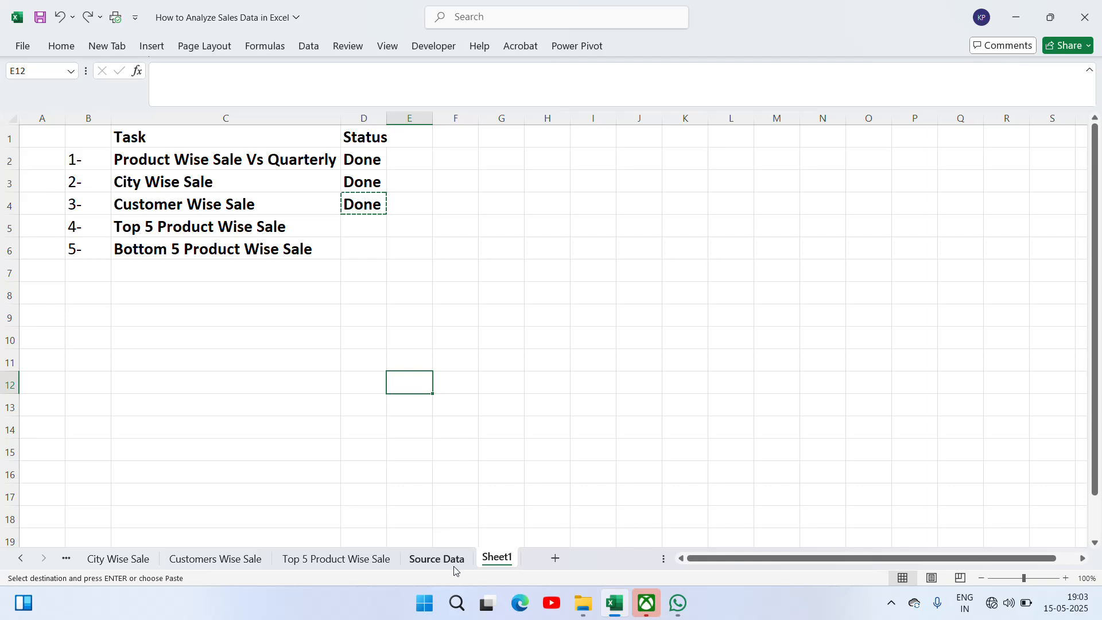
{"action": "left_click", "coordinate": [244, 559]}
{"action": "left_click", "coordinate": [325, 560]}
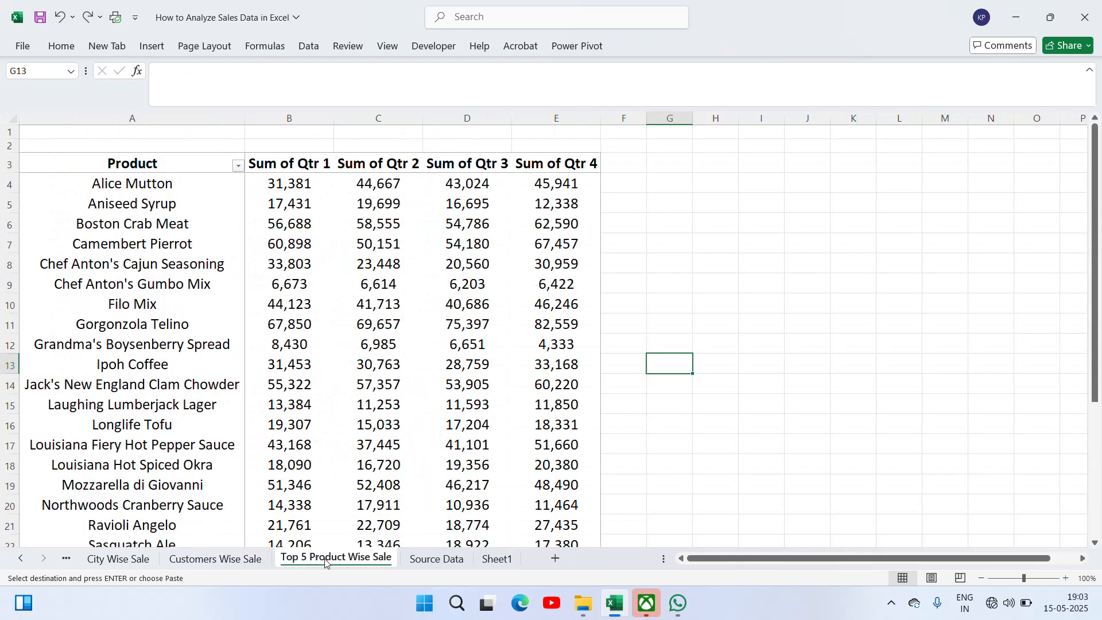
{"action": "left_click", "coordinate": [437, 559]}
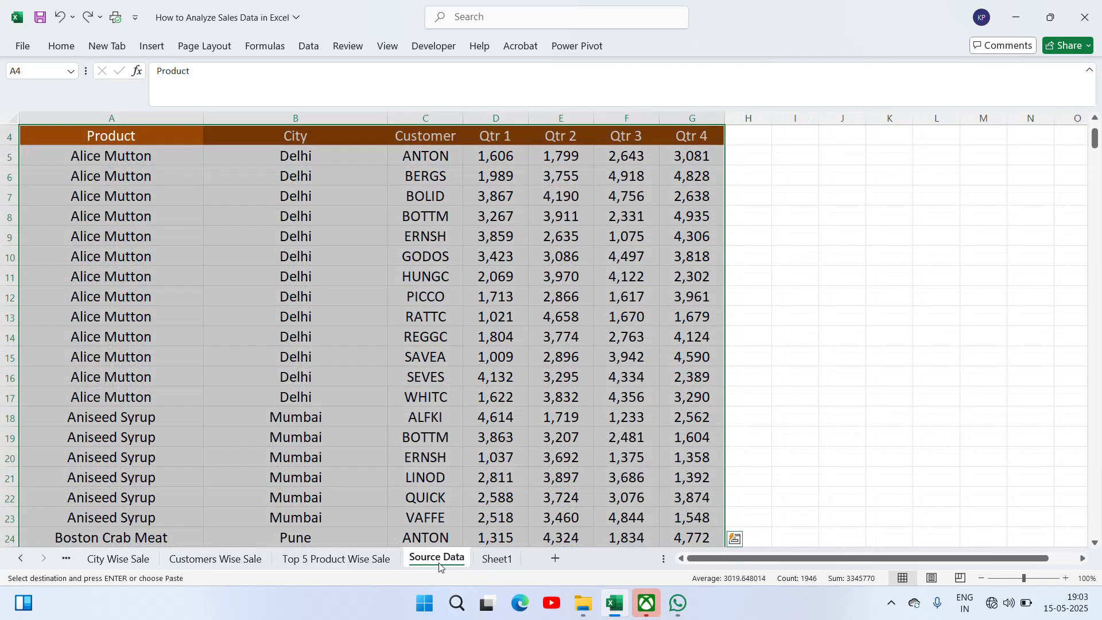
{"action": "left_click", "coordinate": [117, 559]}
{"action": "left_click", "coordinate": [66, 559]}
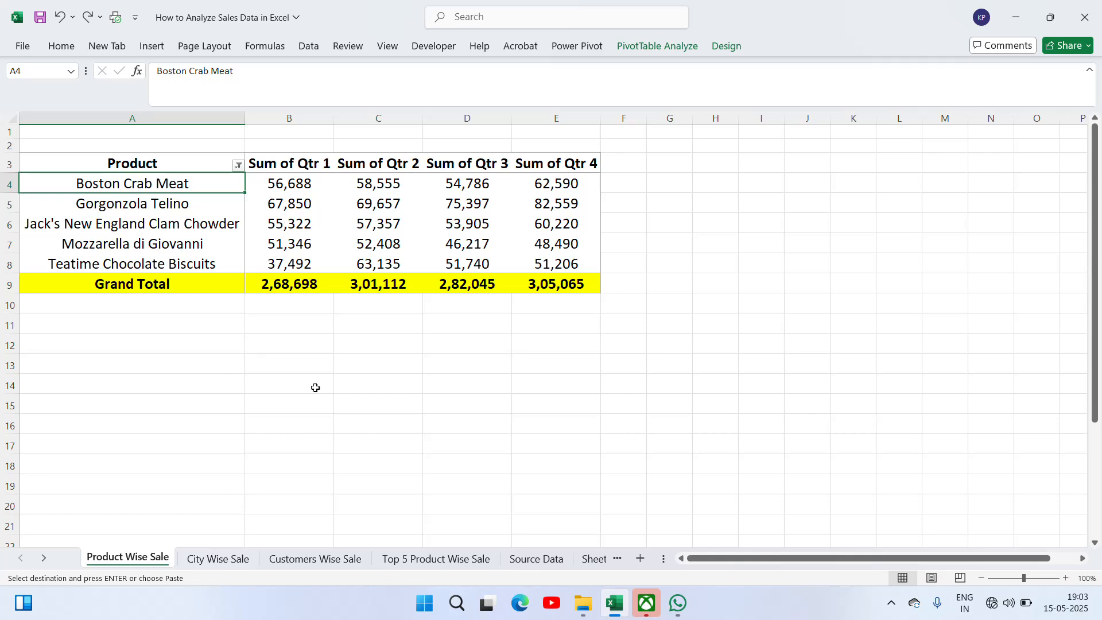
{"action": "left_click", "coordinate": [459, 558]}
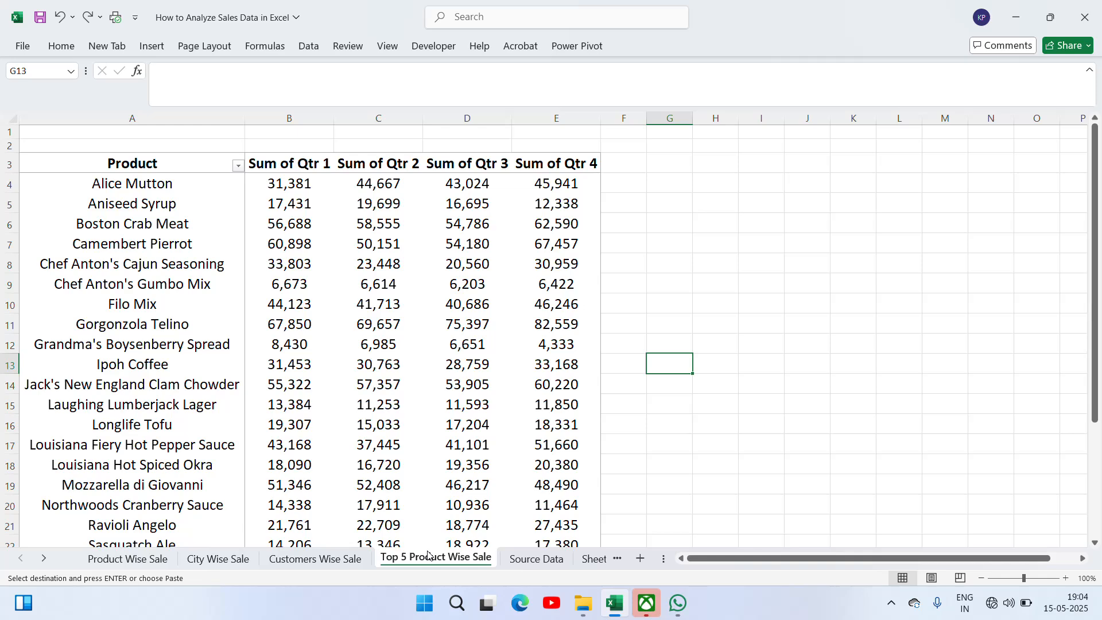
Rename the Product Wise Sale sheet holding the filtered PivotTable as Top 5Product Wise Sale.
{"action": "left_click", "coordinate": [102, 560]}
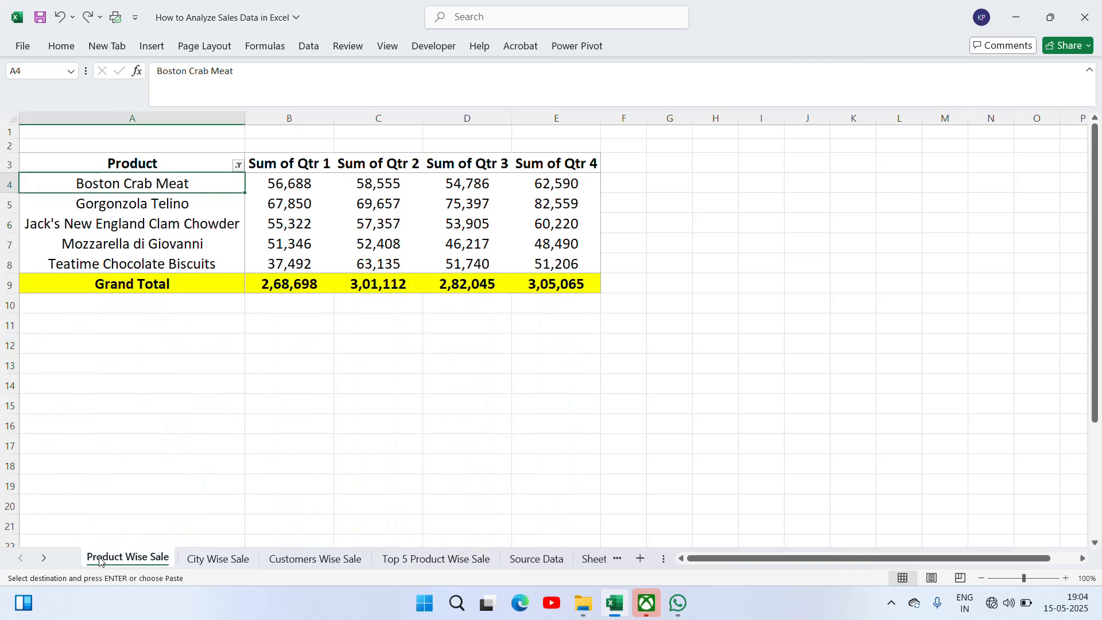
{"action": "right_click", "coordinate": [99, 560]}
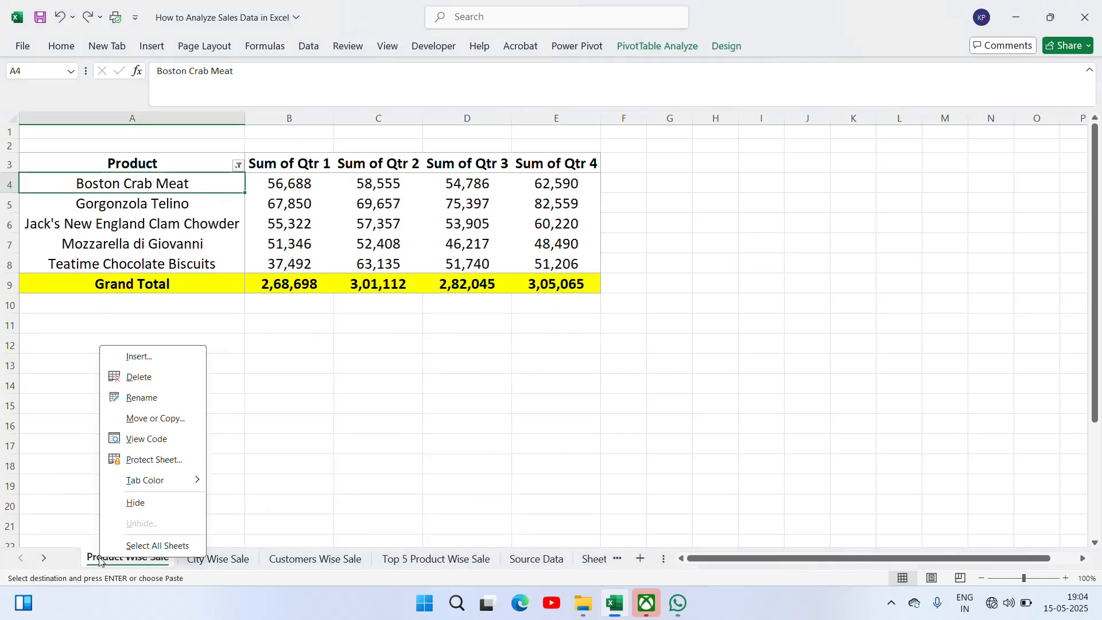
{"action": "left_click", "coordinate": [155, 396]}
{"action": "type", "text": "Top 5"}
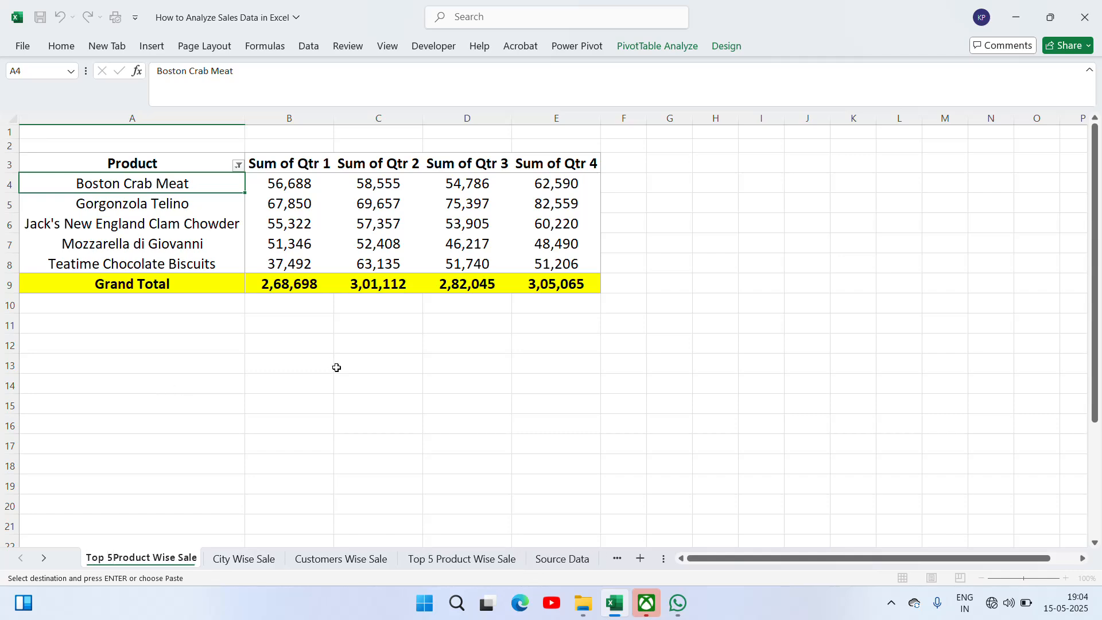
{"action": "left_click", "coordinate": [357, 397]}
Rename the unfiltered Top 5 Product Wise Sale sheet as Product Wise Sale and return to the first product in the filtered PivotTable.
{"action": "right_click", "coordinate": [461, 558]}
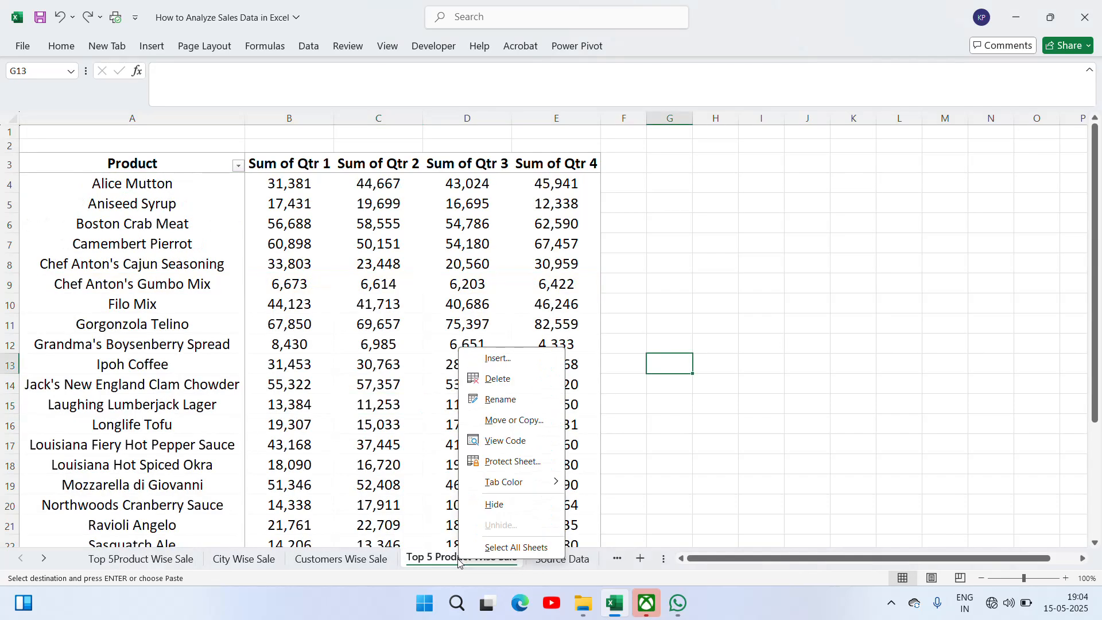
{"action": "left_click", "coordinate": [503, 400]}
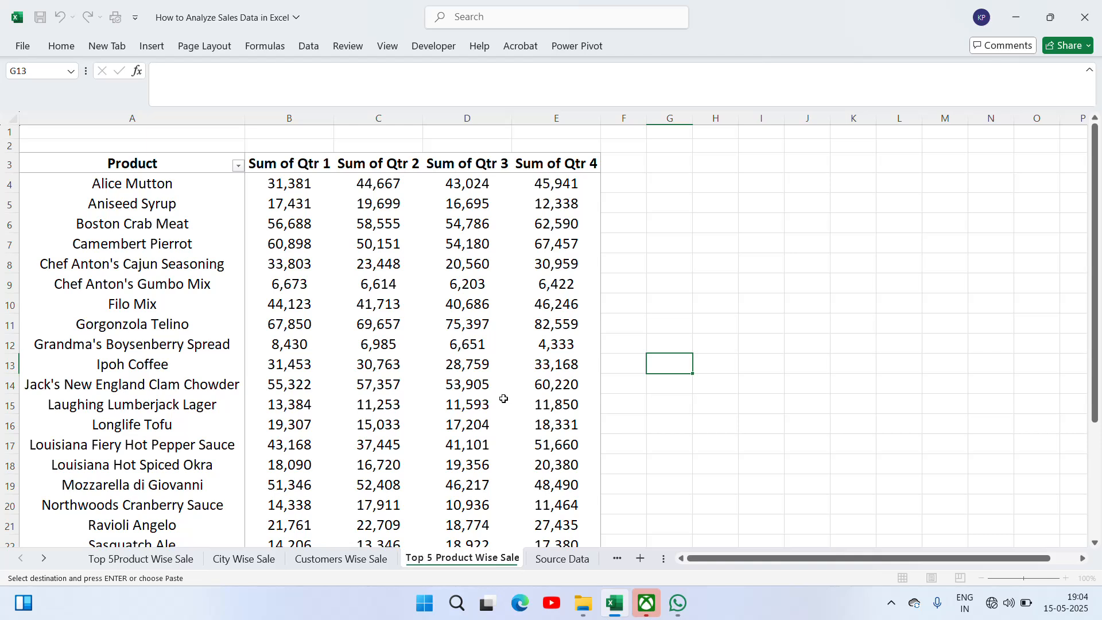
{"action": "key", "text": "ctrl+shift+Left"}
{"action": "key", "text": "ctrl+shift+Left"}
{"action": "key", "text": "BackSpace"}
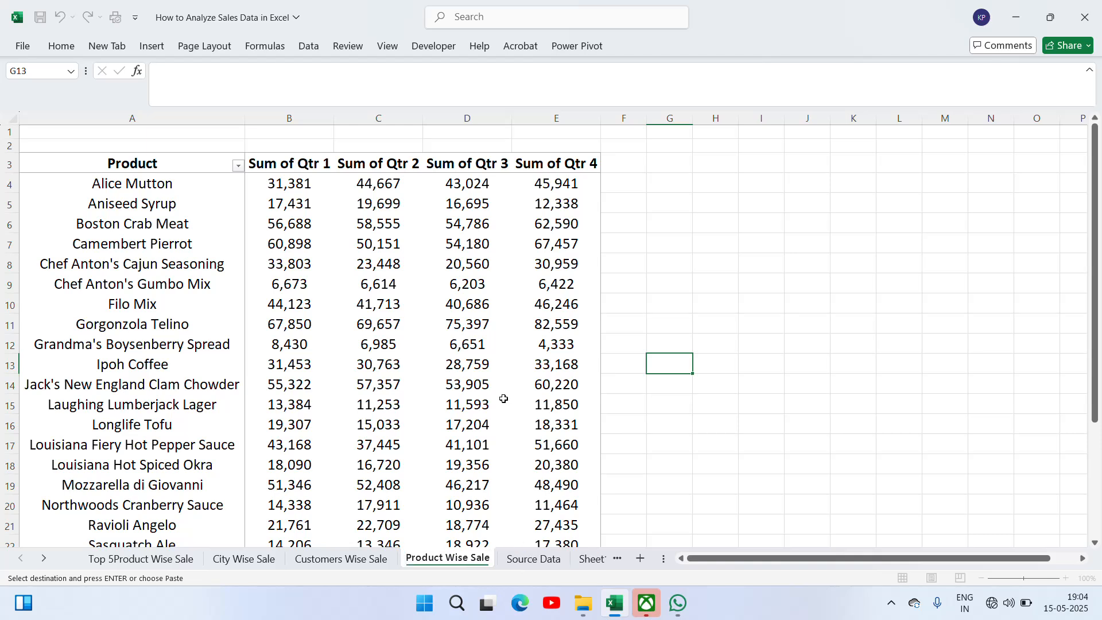
{"action": "key", "text": "Return"}
{"action": "left_click", "coordinate": [112, 559]}
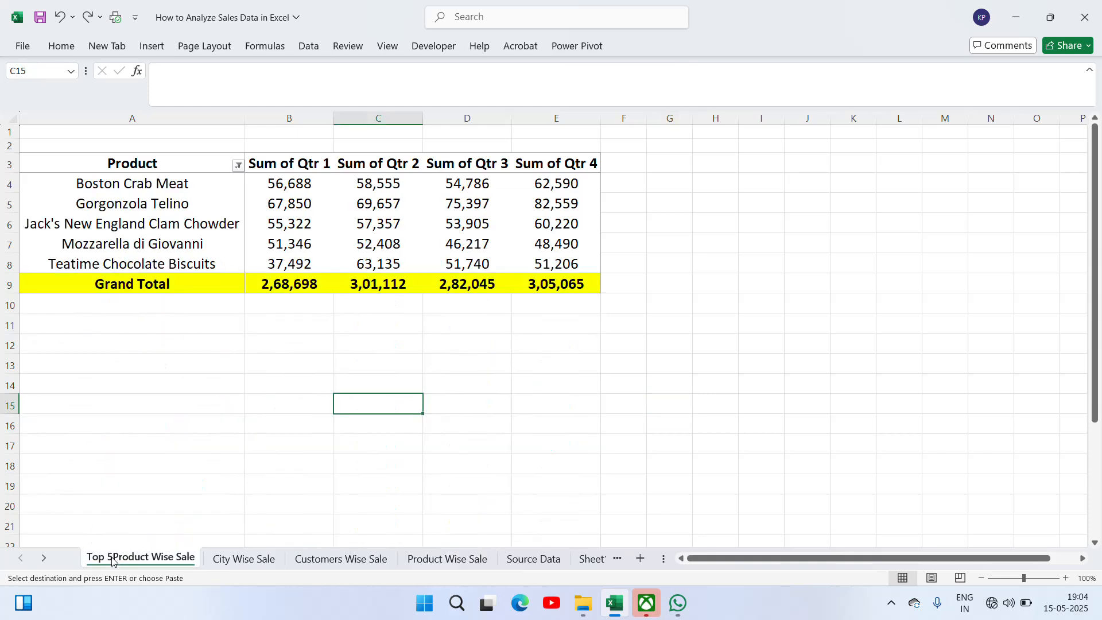
{"action": "left_click", "coordinate": [202, 193]}
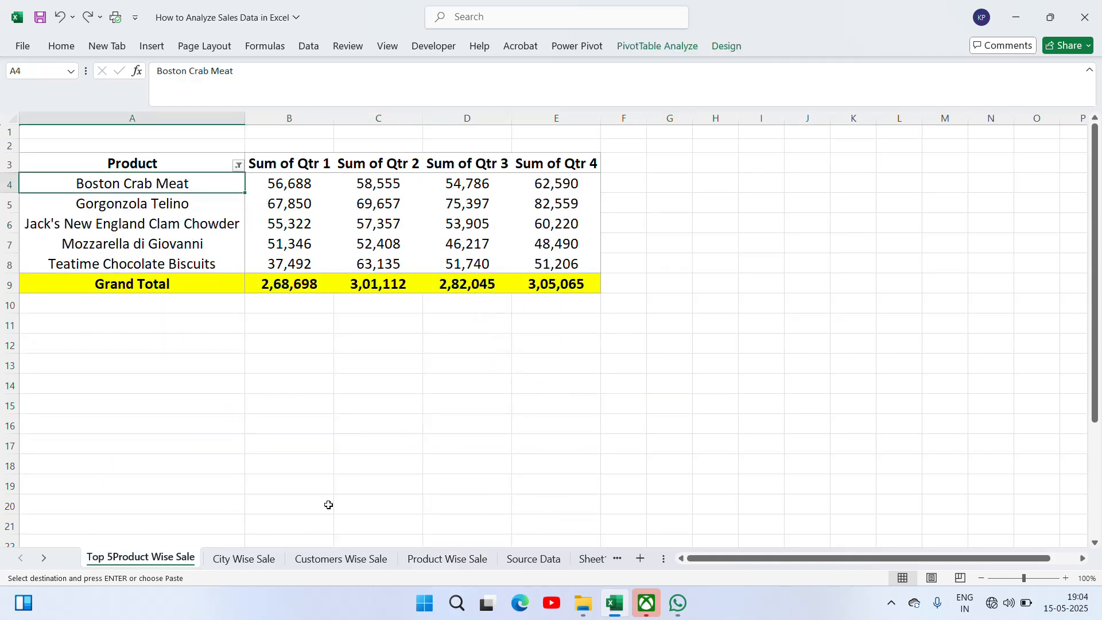
Paste the copied Done status beside the Top 5 Product Wise Sale task on Sheet1 and go to the Bottom 5 Product Wise Sale task.
{"action": "left_click", "coordinate": [584, 560]}
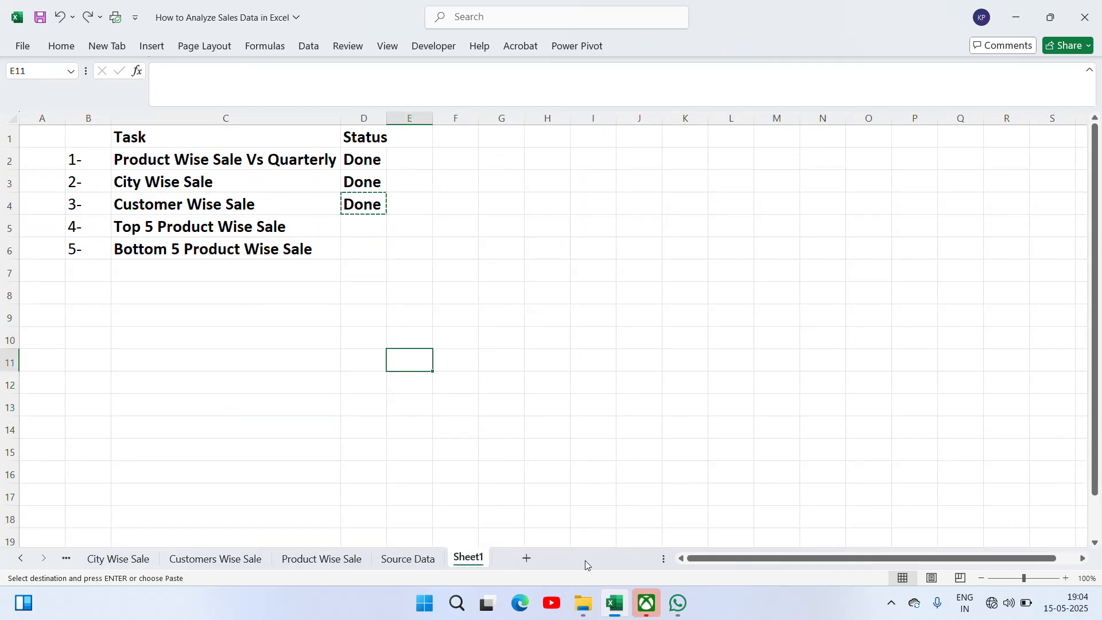
{"action": "key", "text": "Up"}
{"action": "key", "text": "Up"}
{"action": "key", "text": "Up"}
{"action": "key", "text": "Left"}
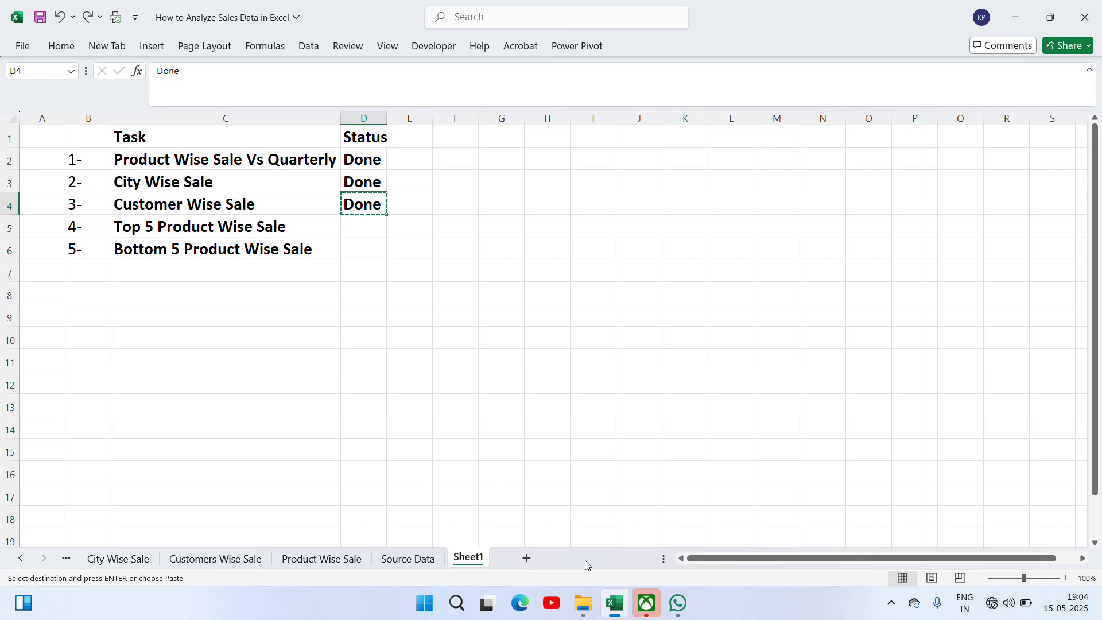
{"action": "key", "text": "Down"}
{"action": "key", "text": "ctrl+v"}
{"action": "key", "text": "Escape"}
{"action": "key", "text": "Down"}
{"action": "key", "text": "Left"}
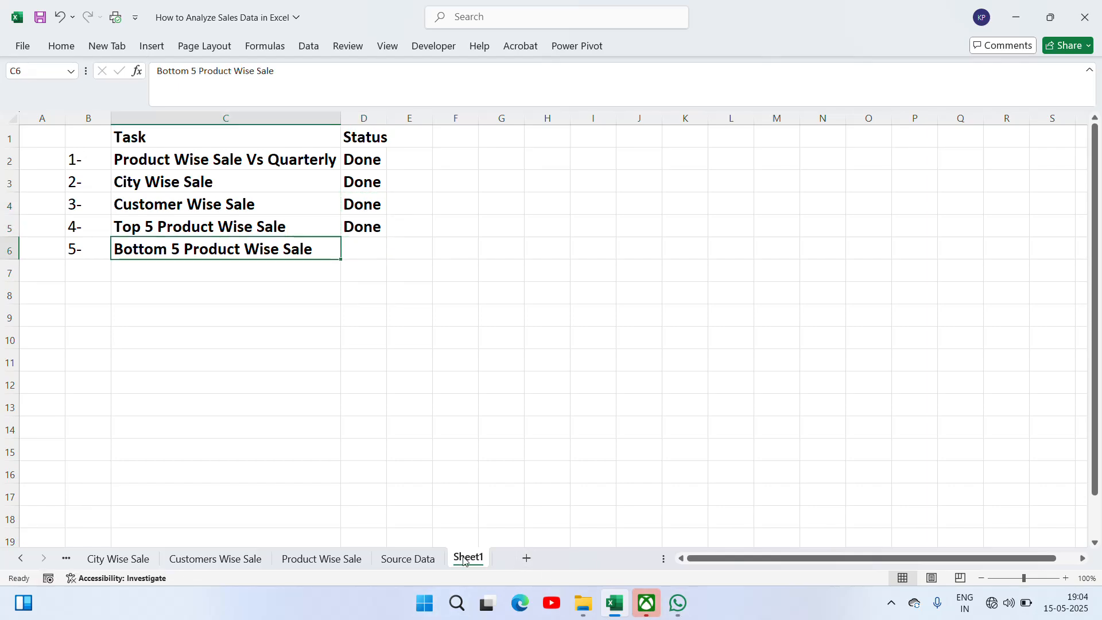
Create a PivotTable on a new worksheet from the Source Data range A4:G281.
{"action": "left_click", "coordinate": [408, 559]}
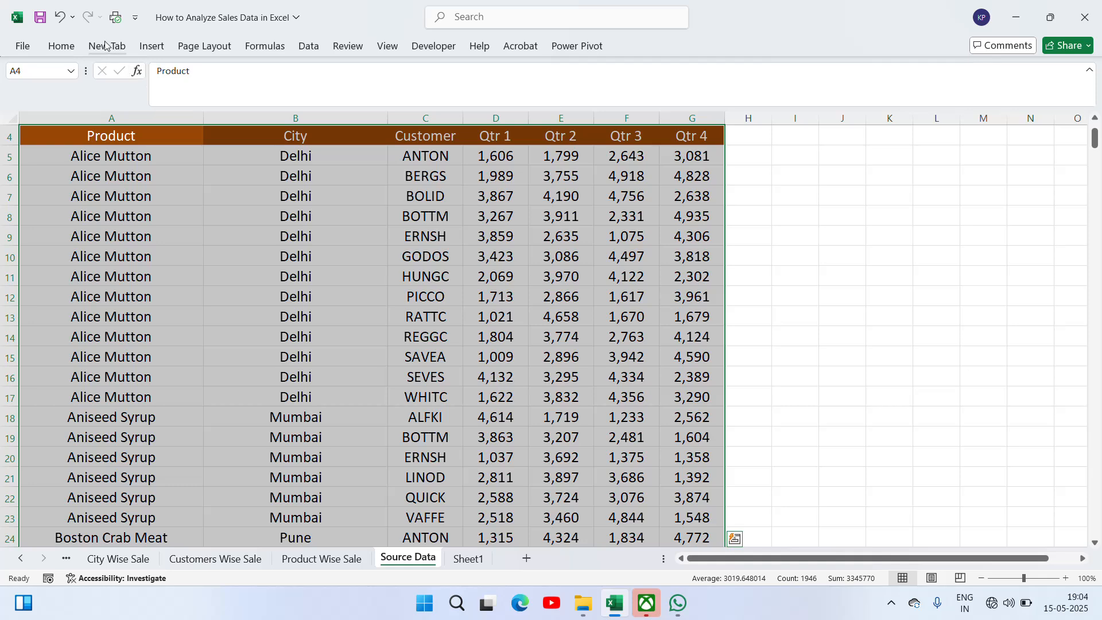
{"action": "left_click", "coordinate": [152, 46]}
{"action": "left_click", "coordinate": [38, 102]}
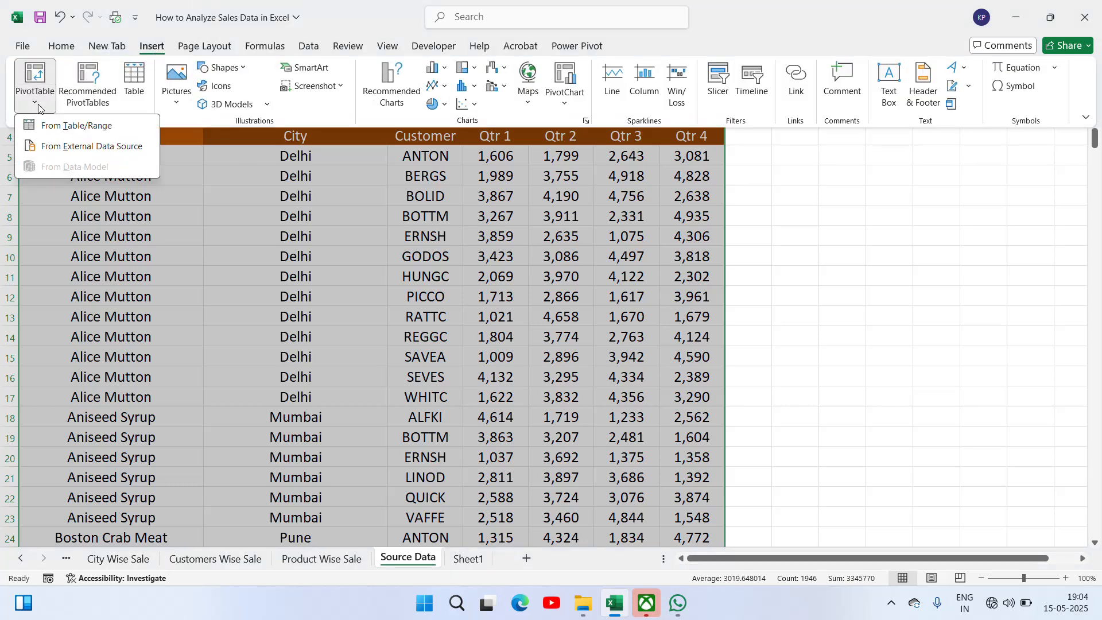
{"action": "left_click", "coordinate": [64, 130]}
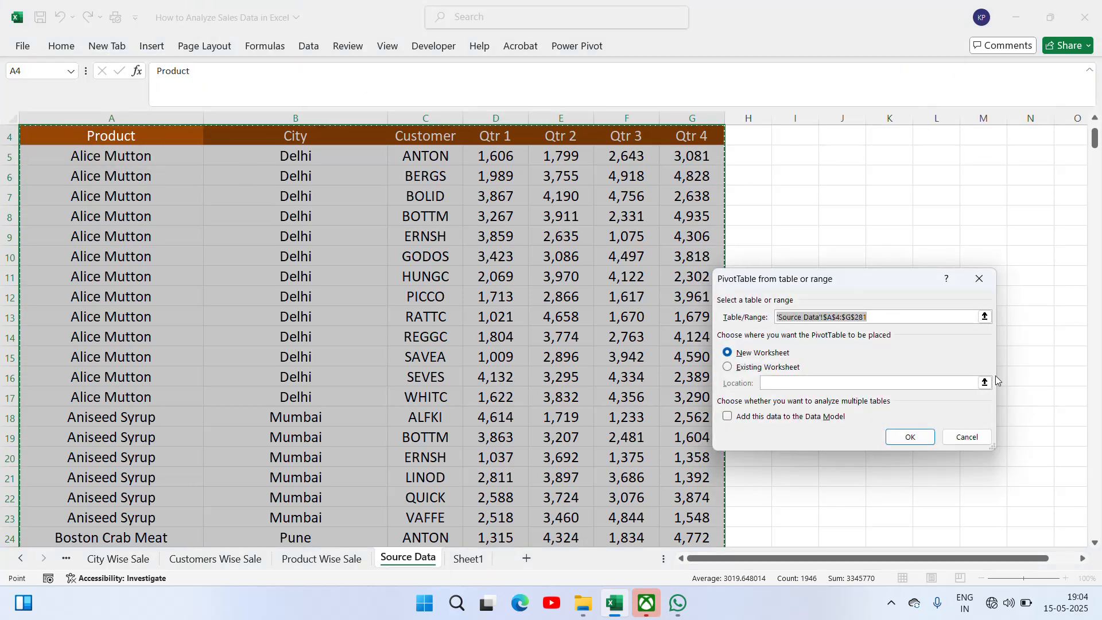
{"action": "left_click", "coordinate": [894, 441]}
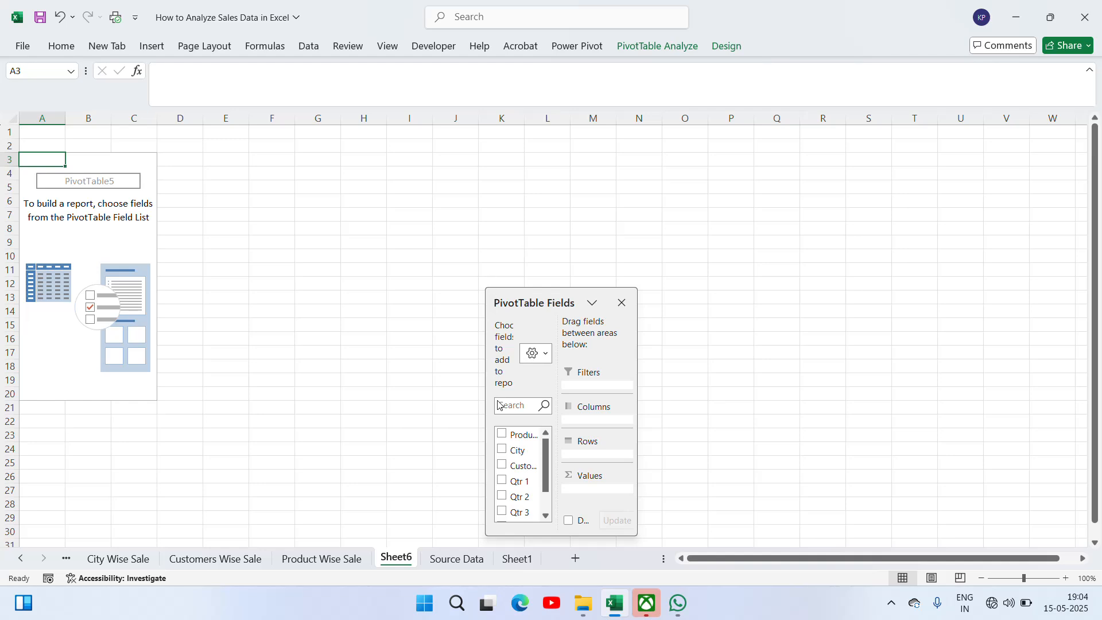
Add Product as rows and Qtr 1, Qtr 2, Qtr 3 and Qtr 4 as summed values in the new PivotTable.
{"action": "left_click", "coordinate": [503, 434]}
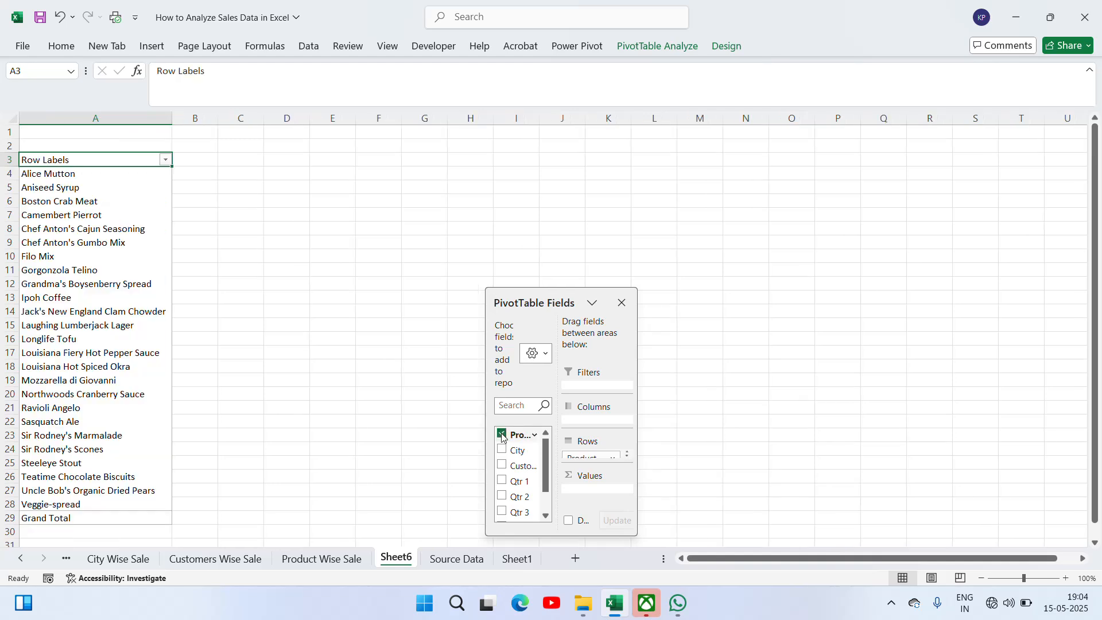
{"action": "left_click", "coordinate": [502, 480]}
{"action": "left_click", "coordinate": [502, 495]}
{"action": "left_click", "coordinate": [502, 511]}
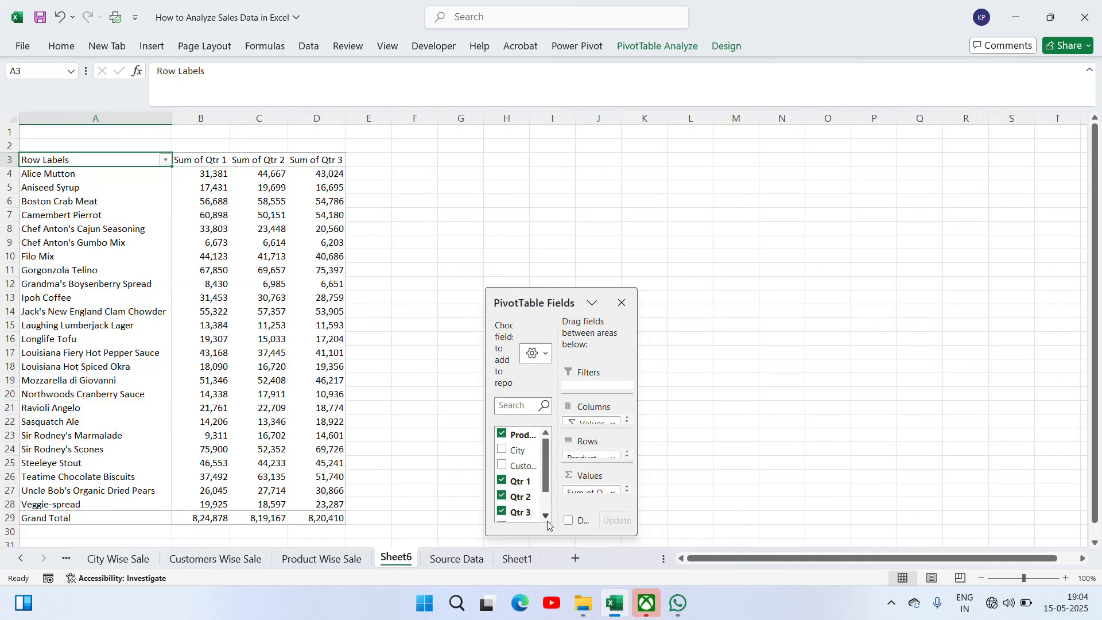
{"action": "left_click", "coordinate": [545, 516]}
{"action": "left_click", "coordinate": [502, 515]}
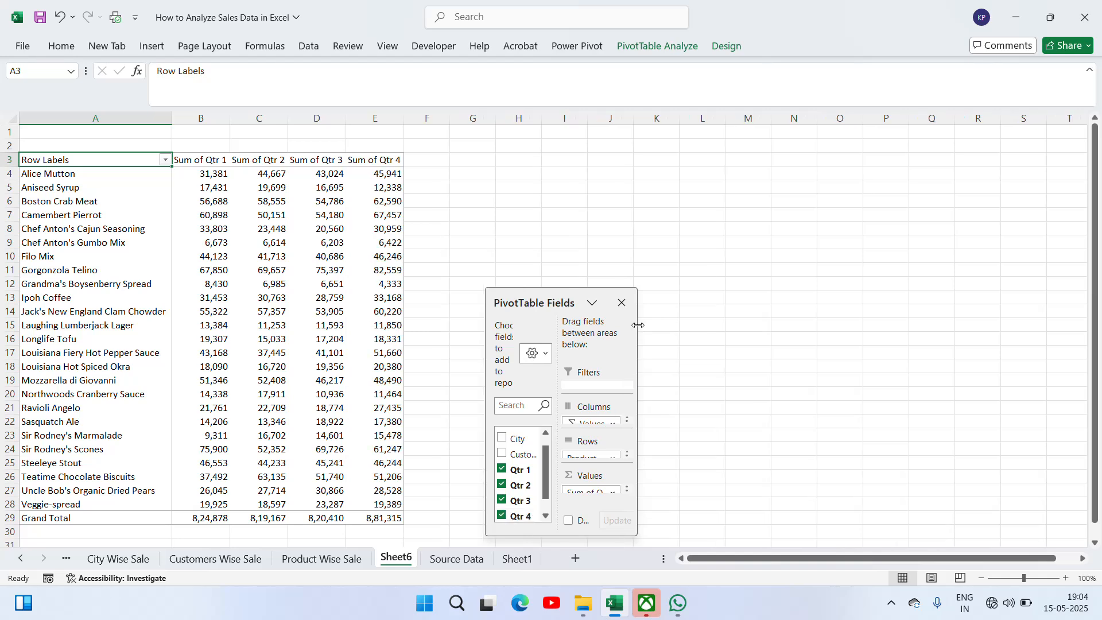
Centre the contents of the whole PivotTable, A3:E29, and set its font size to 16.
{"action": "left_click", "coordinate": [622, 303]}
{"action": "left_click", "coordinate": [375, 154]}
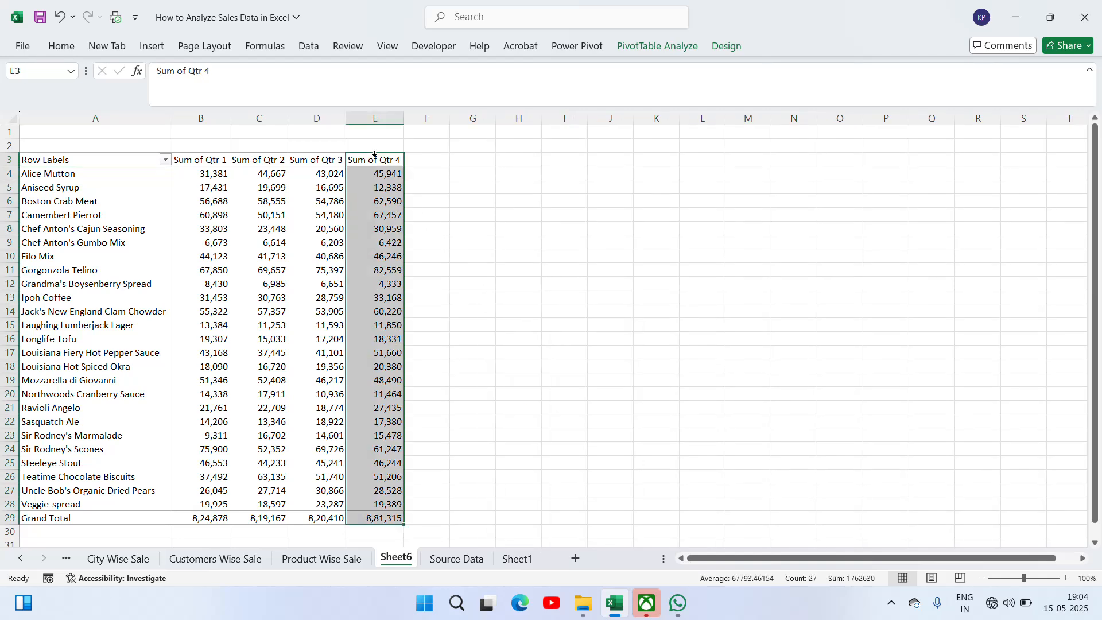
{"action": "key", "text": "ctrl+Left"}
{"action": "key", "text": "ctrl+shift+Right"}
{"action": "key", "text": "ctrl+shift+Down"}
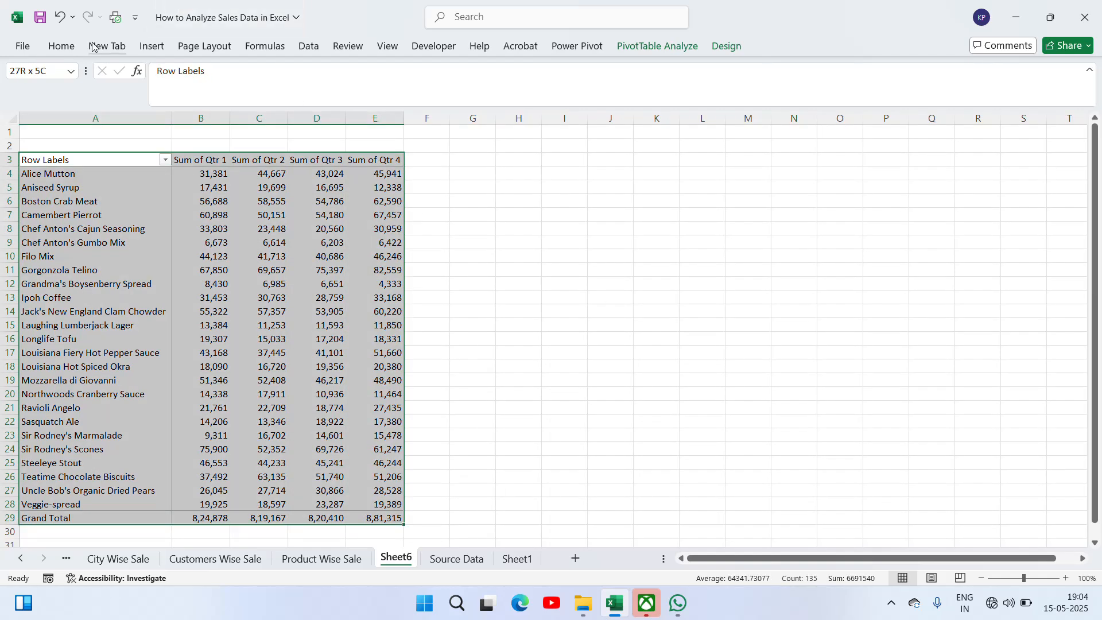
{"action": "left_click", "coordinate": [61, 47]}
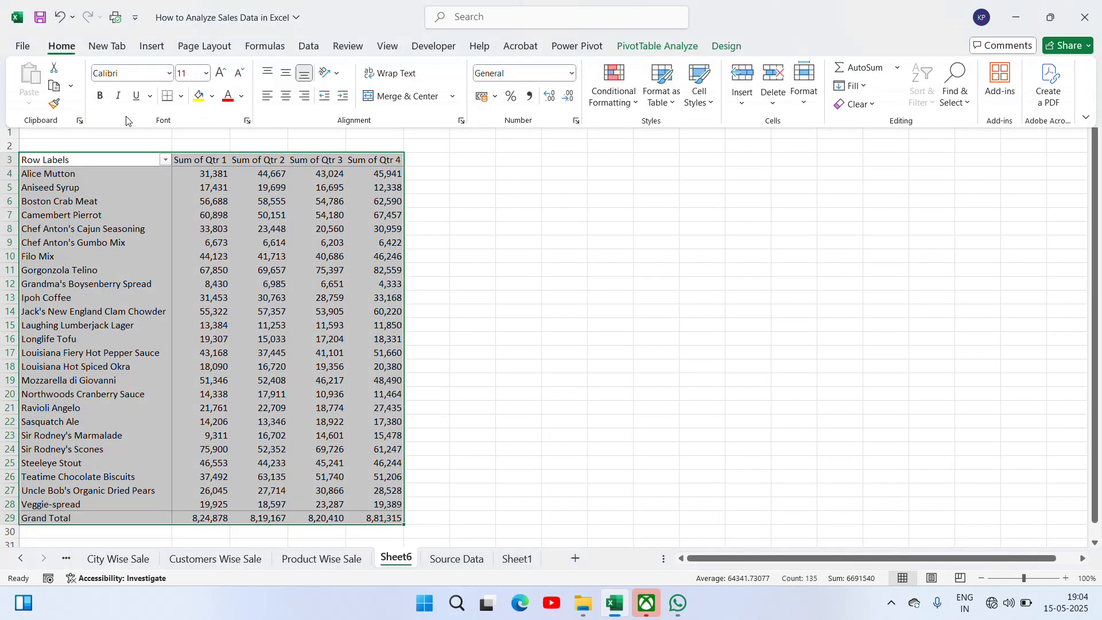
{"action": "left_click", "coordinate": [286, 96]}
{"action": "type", "text": "16"}
{"action": "key", "text": "Return"}
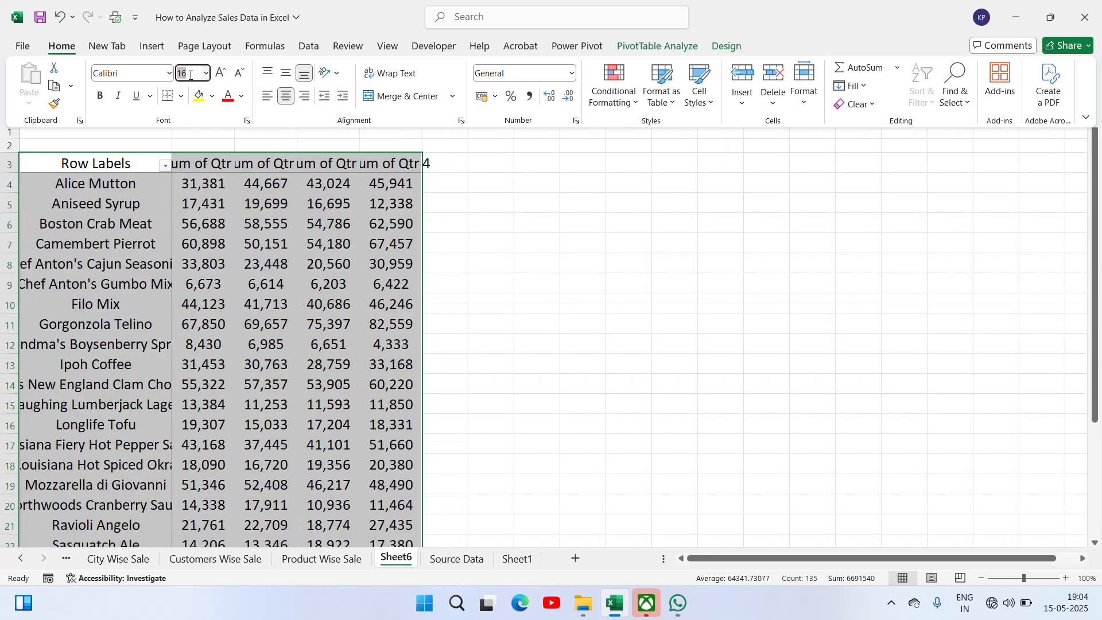
Autofit the width of all columns on the PivotTable sheet to their contents.
{"action": "left_click", "coordinate": [568, 344]}
{"action": "key", "text": "ctrl+a"}
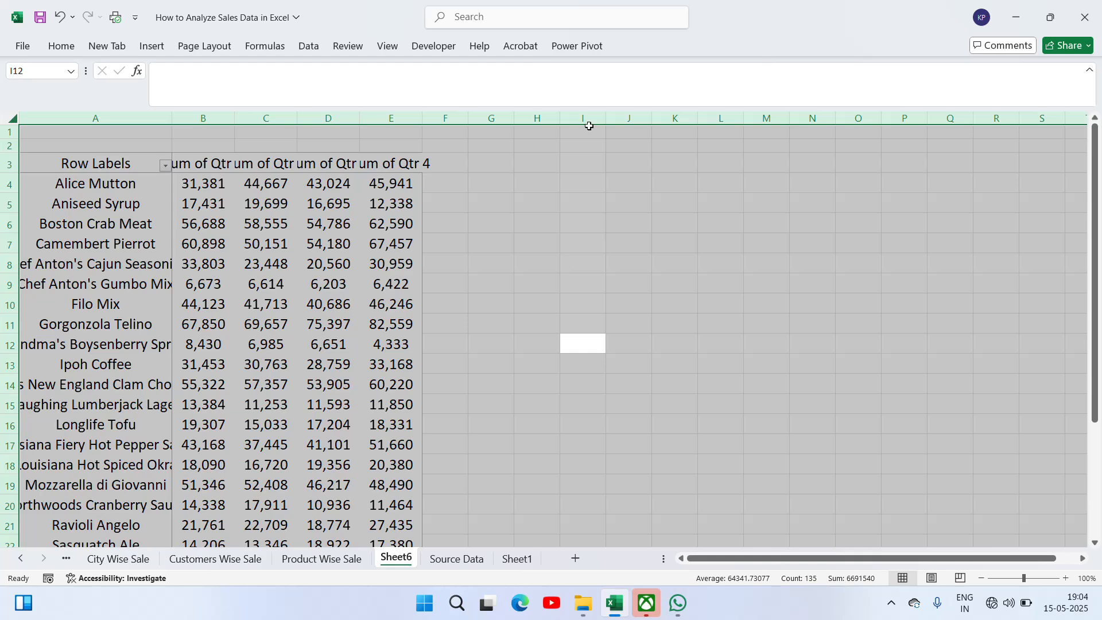
{"action": "double_click", "coordinate": [560, 119]}
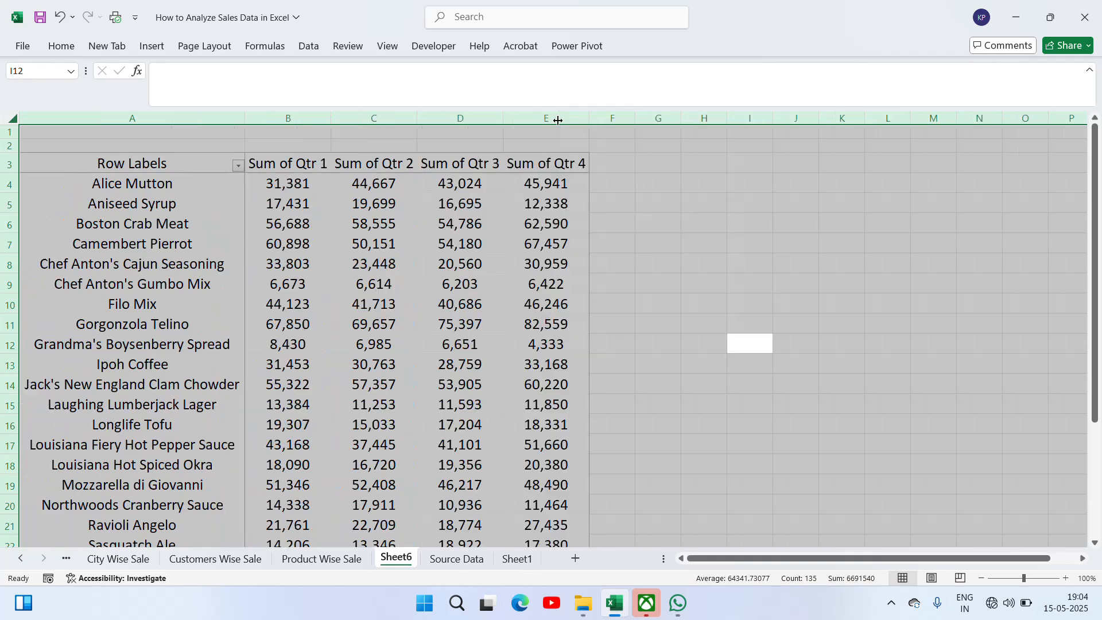
Make the PivotTable's header row bold from Row Labels through Sum of Qtr 4.
{"action": "left_click", "coordinate": [449, 166]}
{"action": "key", "text": "ctrl+Left"}
{"action": "key", "text": "ctrl+shift+Right"}
{"action": "key", "text": "ctrl+b"}
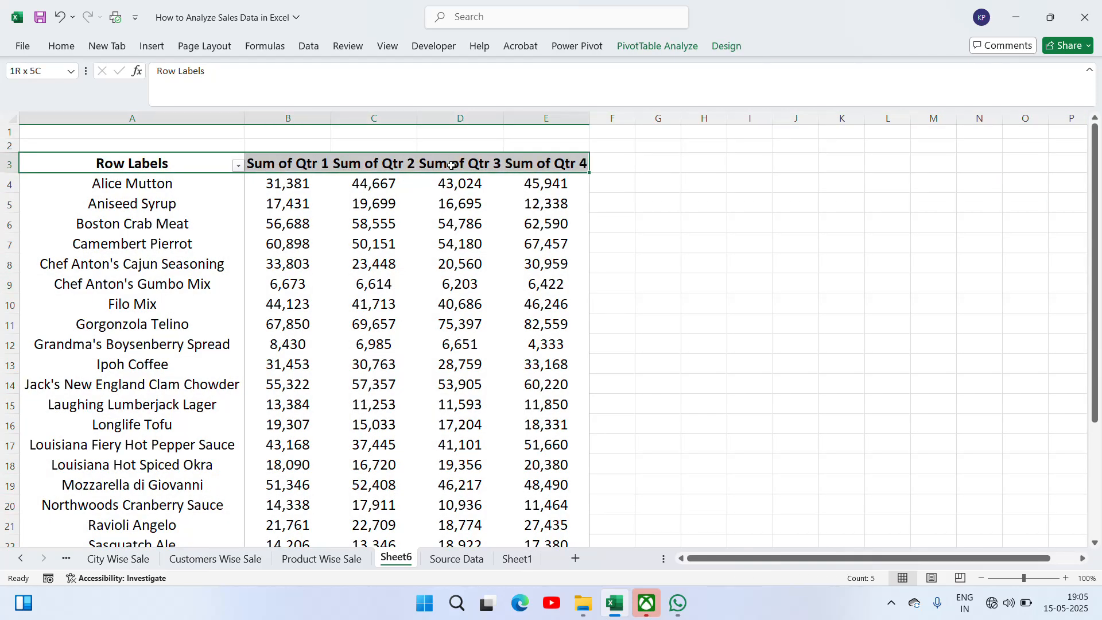
Replace the Row Labels header in A3 with Product.
{"action": "key", "text": "ctrl+Left"}
{"action": "type", "text": "produc"}
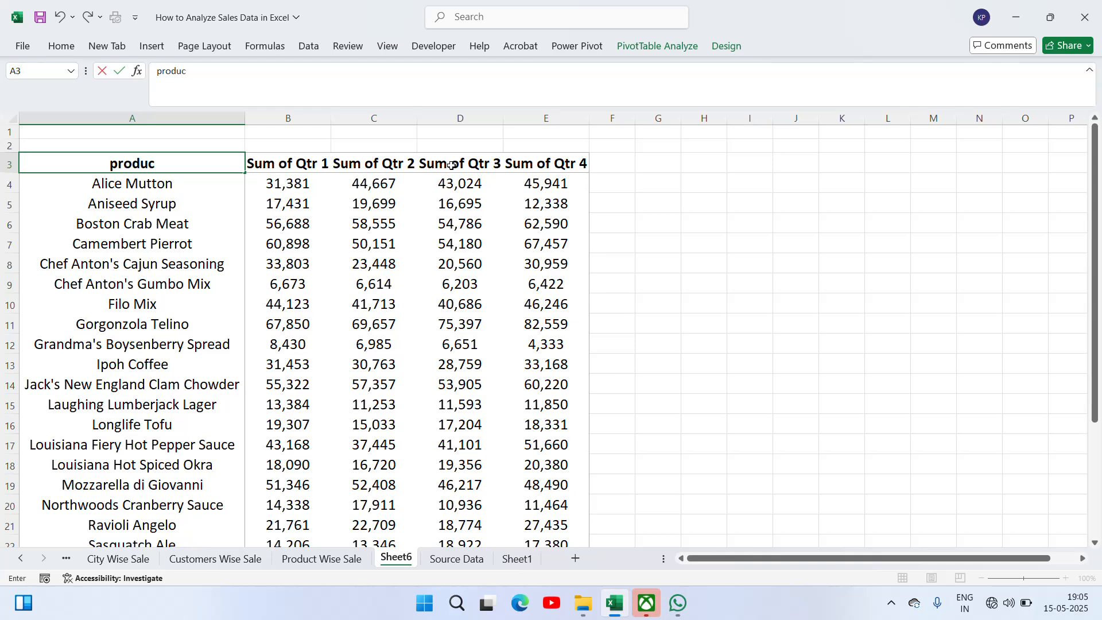
{"action": "key", "text": "BackSpace"}
{"action": "key", "text": "BackSpace"}
{"action": "key", "text": "BackSpace"}
{"action": "key", "text": "BackSpace"}
{"action": "key", "text": "BackSpace"}
{"action": "key", "text": "BackSpace"}
{"action": "type", "text": "Product"}
{"action": "key", "text": "Return"}
{"action": "key", "text": "Return"}
Make the PivotTable's Grand Total row bold across all columns.
{"action": "key", "text": "ctrl+Down"}
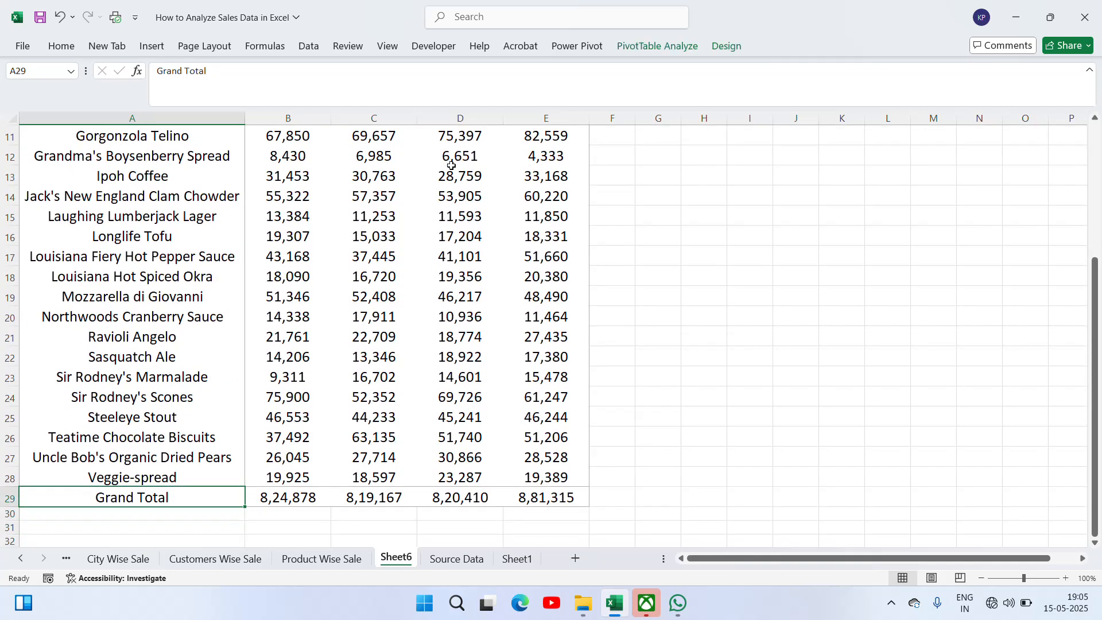
{"action": "key", "text": "ctrl+shift+Right"}
{"action": "key", "text": "ctrl+b"}
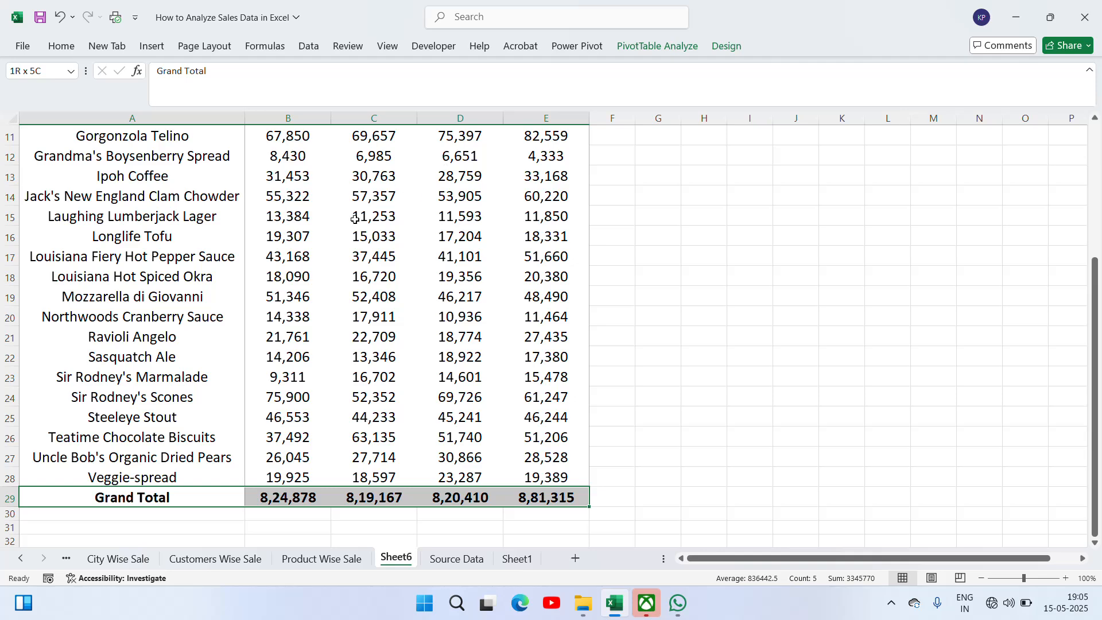
{"action": "left_click", "coordinate": [262, 256]}
Filter the Product field to show the bottom 5 items by Sum of Qtr 1.
{"action": "key", "text": "ctrl+Home"}
{"action": "key", "text": "Down"}
{"action": "key", "text": "Down"}
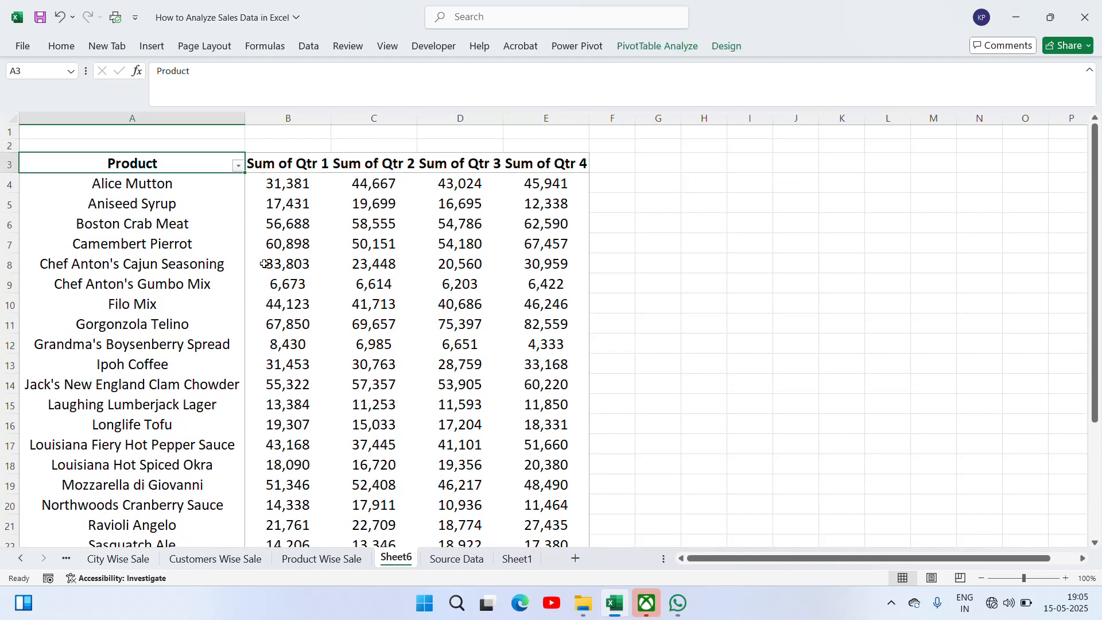
{"action": "left_click", "coordinate": [237, 167]}
{"action": "mouse_move", "coordinate": [182, 289]}
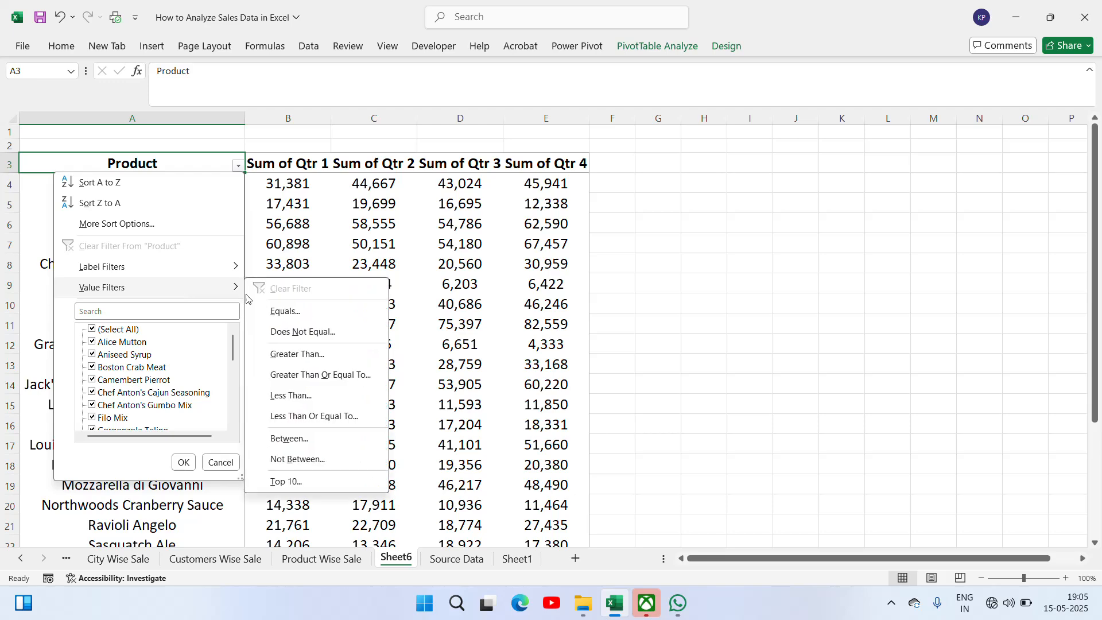
{"action": "left_click", "coordinate": [286, 481]}
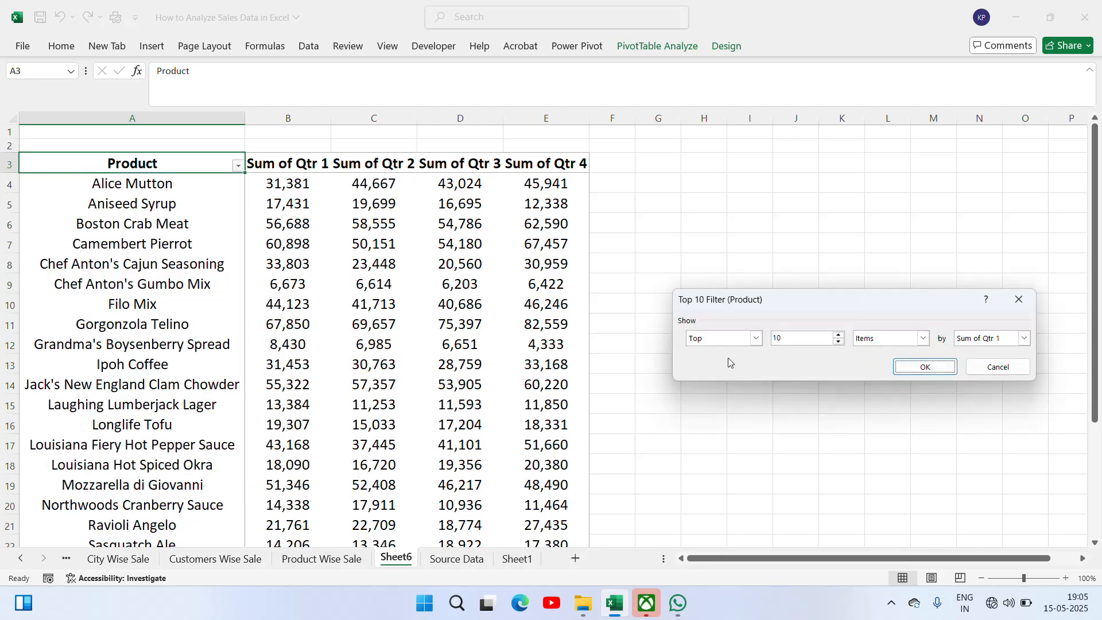
{"action": "left_click", "coordinate": [757, 338]}
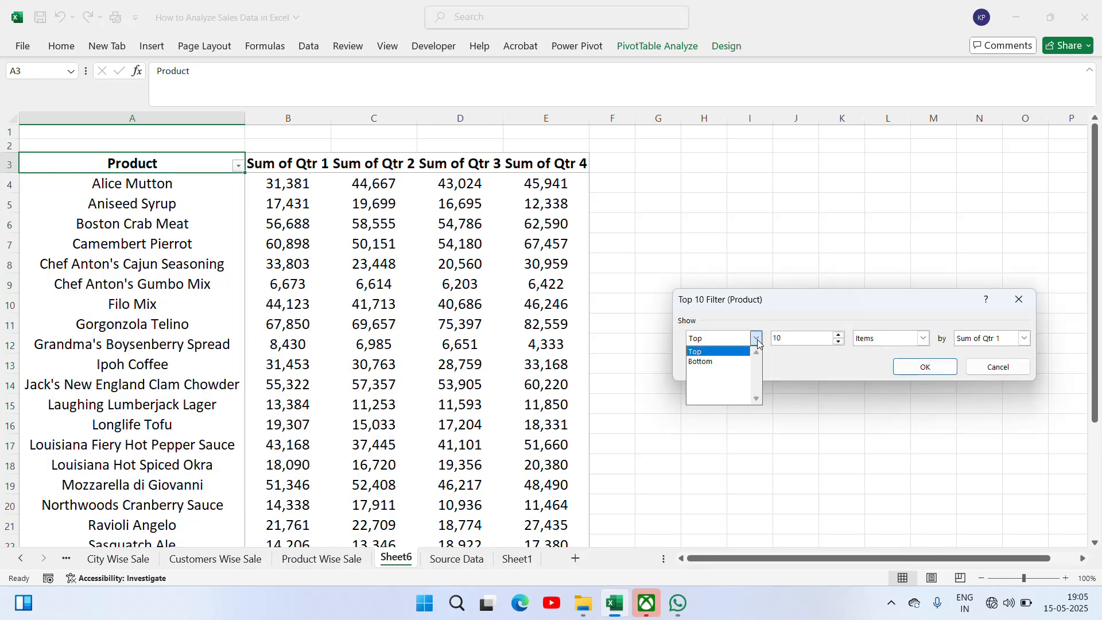
{"action": "left_click", "coordinate": [701, 361]}
{"action": "left_click", "coordinate": [803, 338]}
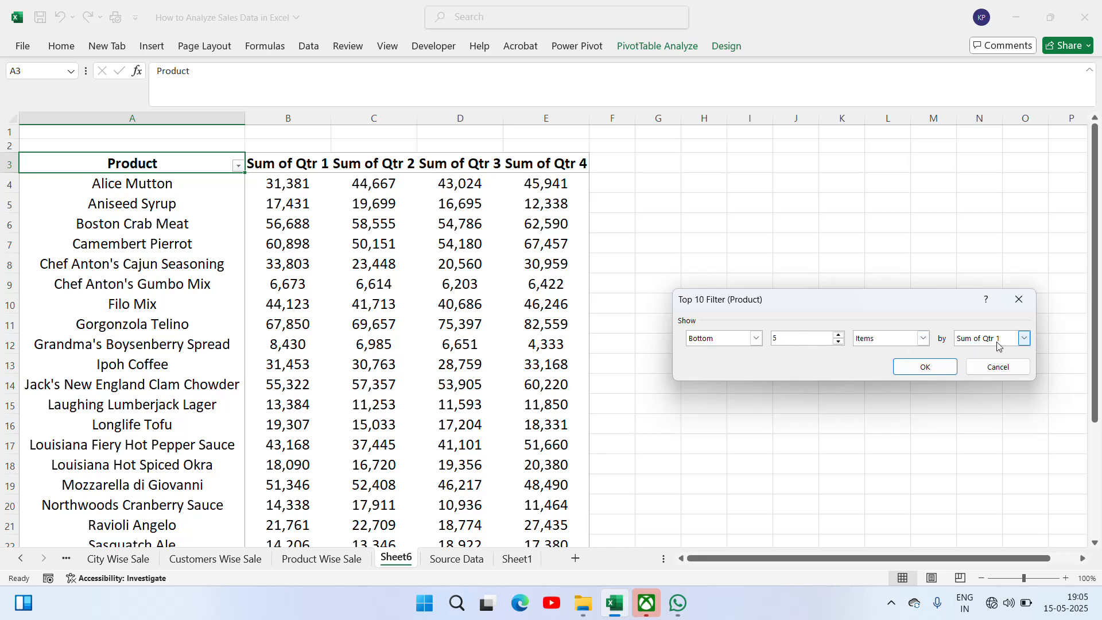
{"action": "left_click", "coordinate": [938, 367]}
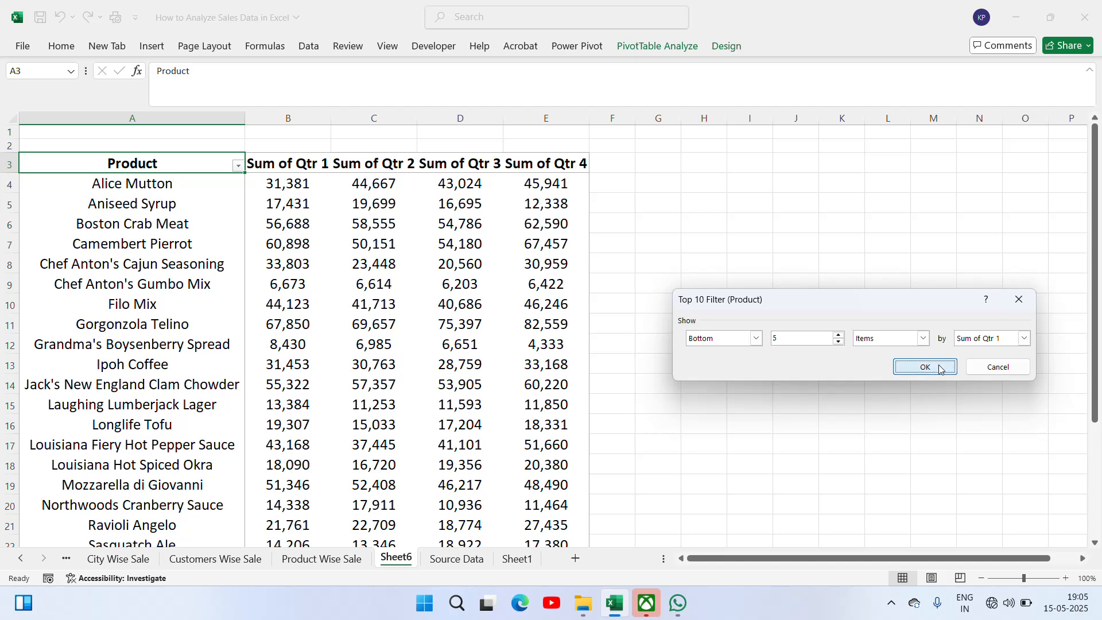
{"action": "left_click", "coordinate": [254, 192]}
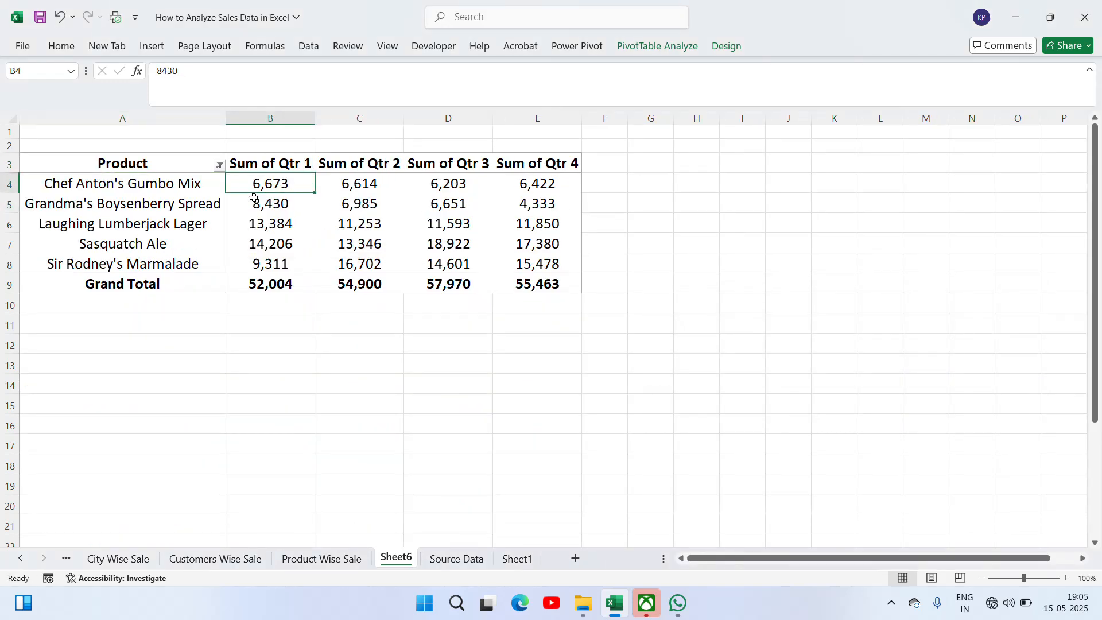
{"action": "key", "text": "Left"}
{"action": "key", "text": "Right"}
{"action": "key", "text": "Up"}
{"action": "key", "text": "Left"}
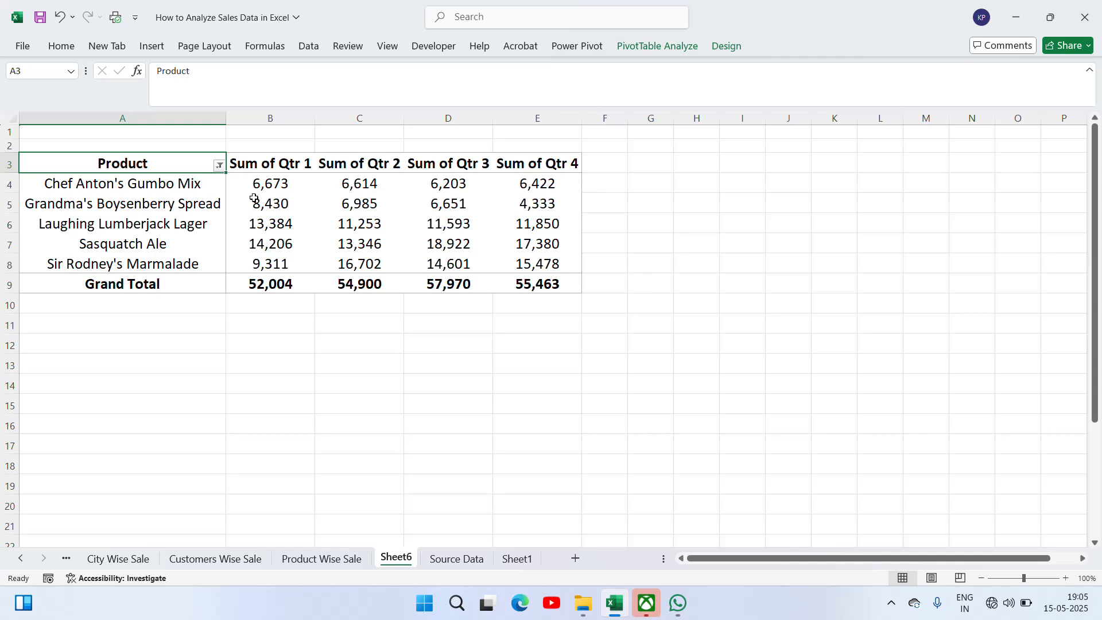
{"action": "key", "text": "Down"}
{"action": "key", "text": "Up"}
Copy the Bottom 5 Product Wise Sale task text from Sheet1 and return to the filtered PivotTable on Sheet6.
{"action": "left_click", "coordinate": [517, 559]}
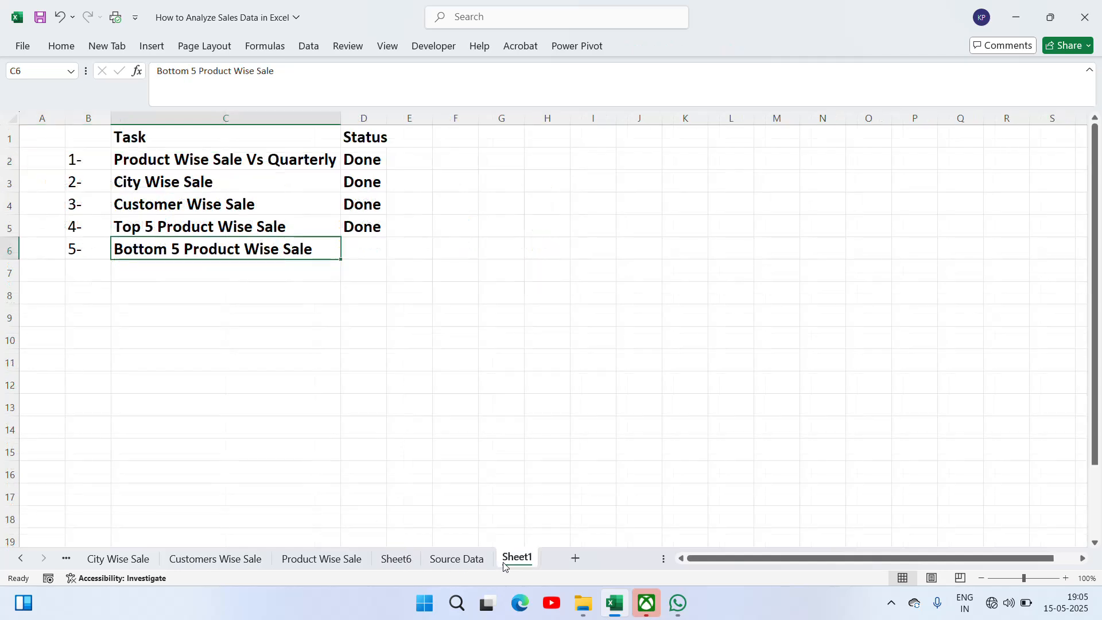
{"action": "key", "text": "F2"}
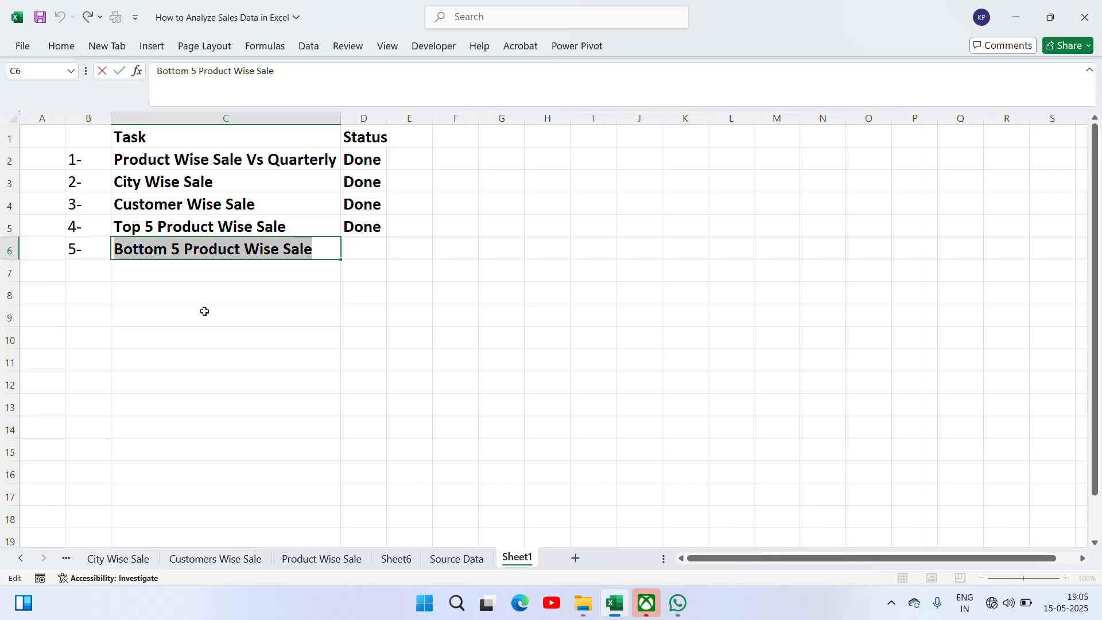
{"action": "key", "text": "Escape"}
{"action": "left_click", "coordinate": [402, 561]}
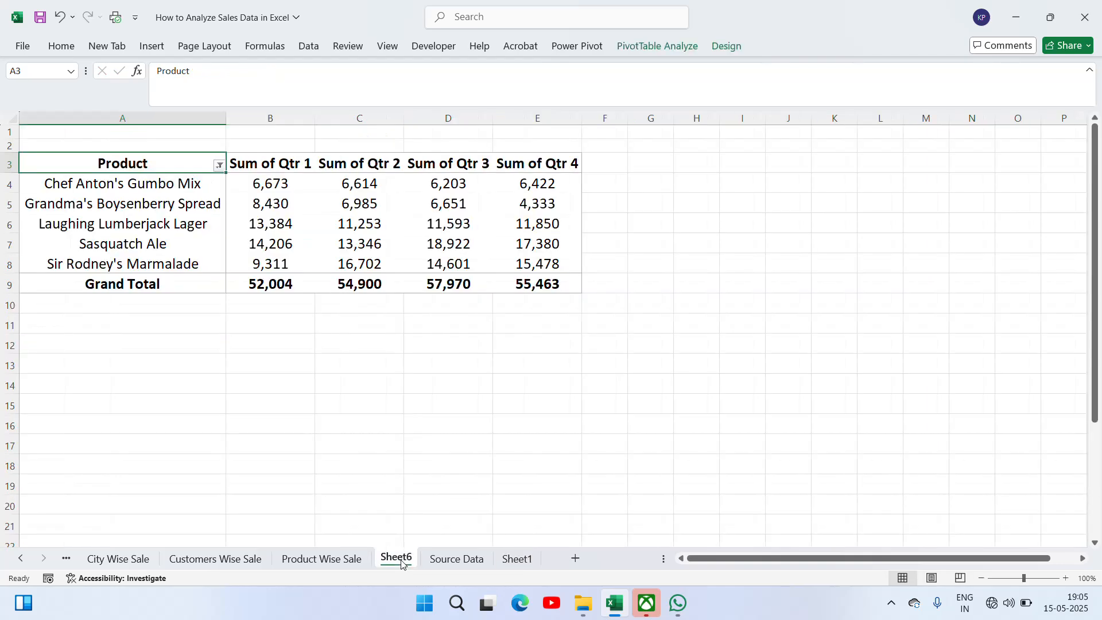
{"action": "right_click", "coordinate": [401, 560]}
{"action": "left_click", "coordinate": [447, 416]}
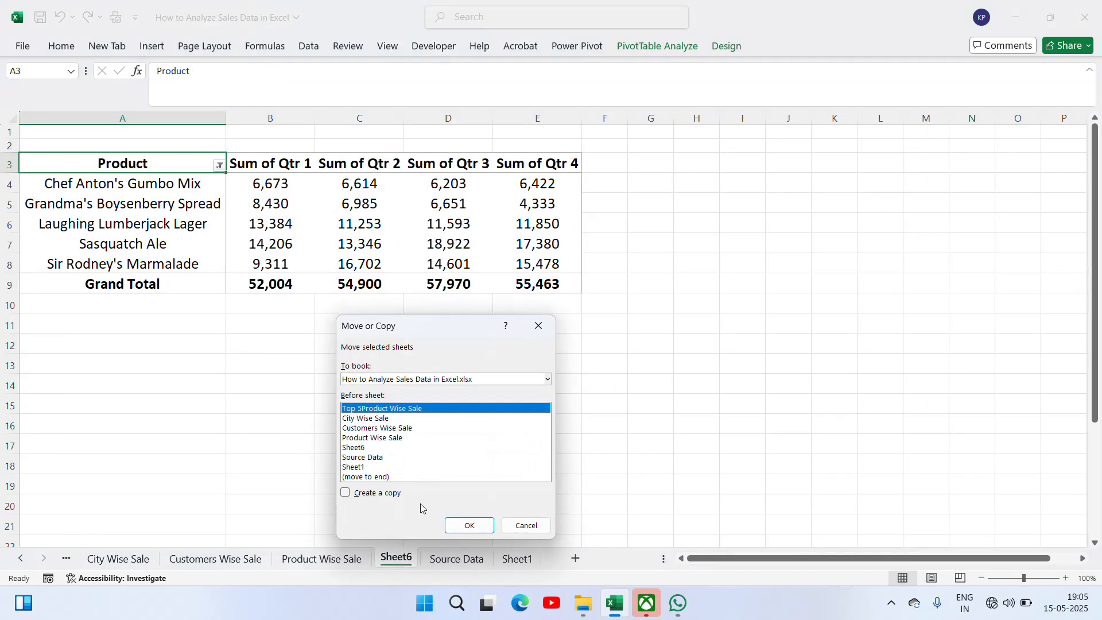
{"action": "key", "text": "Escape"}
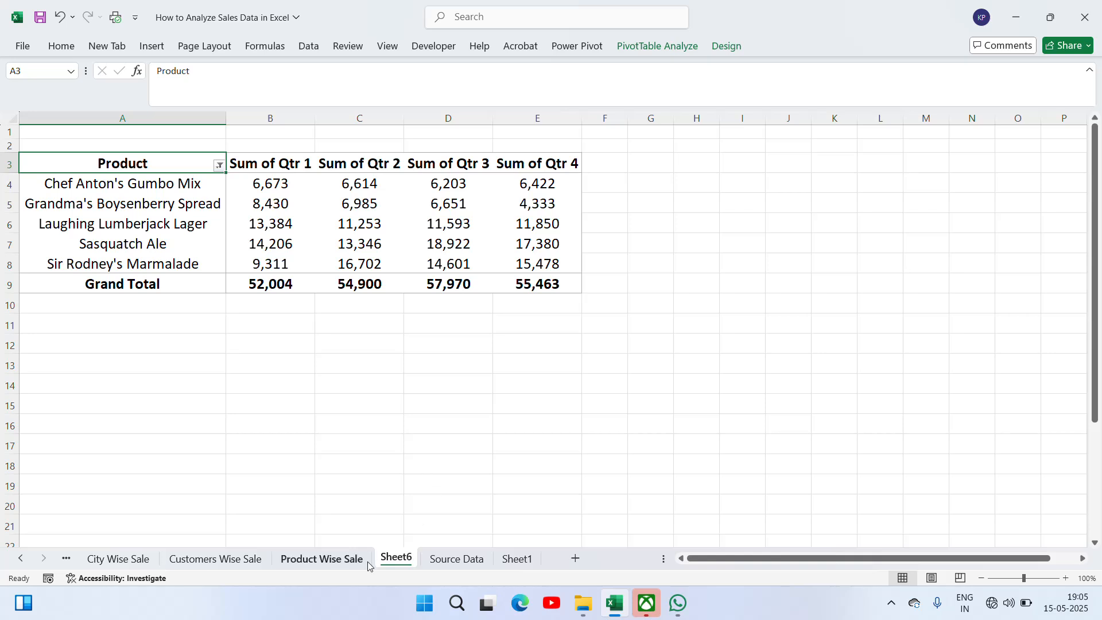
Rename Sheet6 as Bottom 5 Product Wise Sale.
{"action": "right_click", "coordinate": [395, 560]}
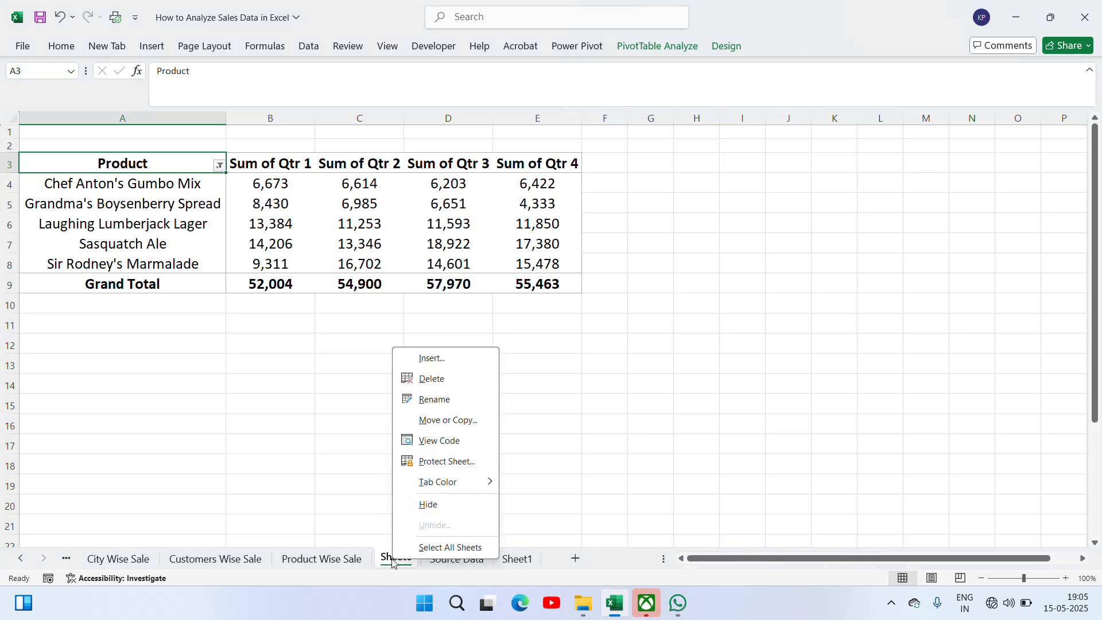
{"action": "left_click", "coordinate": [434, 399]}
{"action": "type", "text": "Bottom 5 Product Wise Sale"}
{"action": "left_click", "coordinate": [553, 348]}
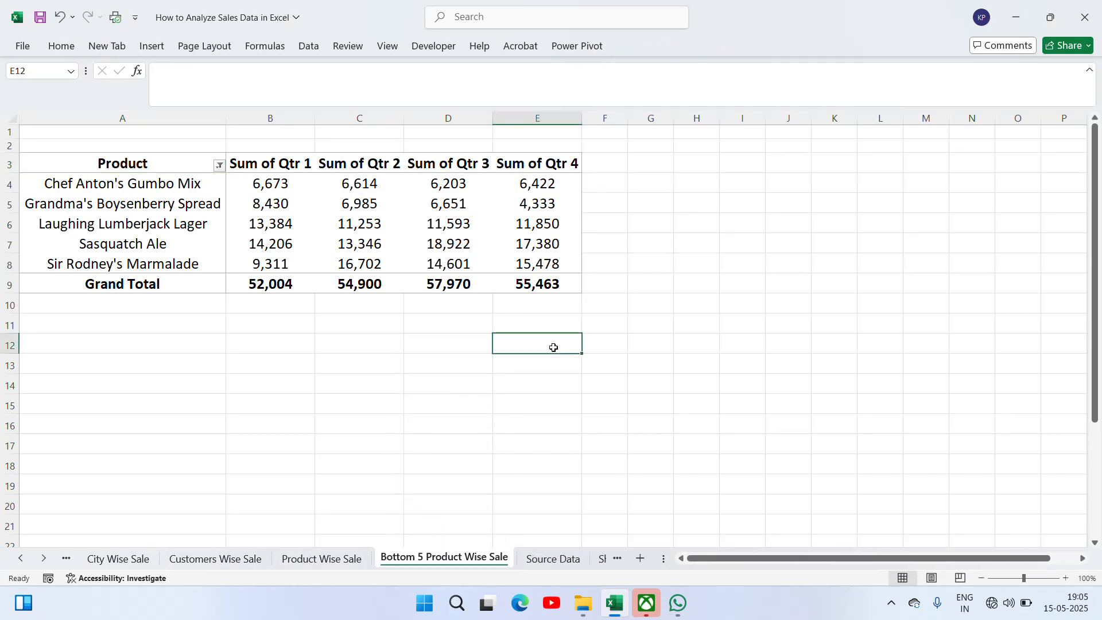
{"action": "left_click", "coordinate": [311, 289]}
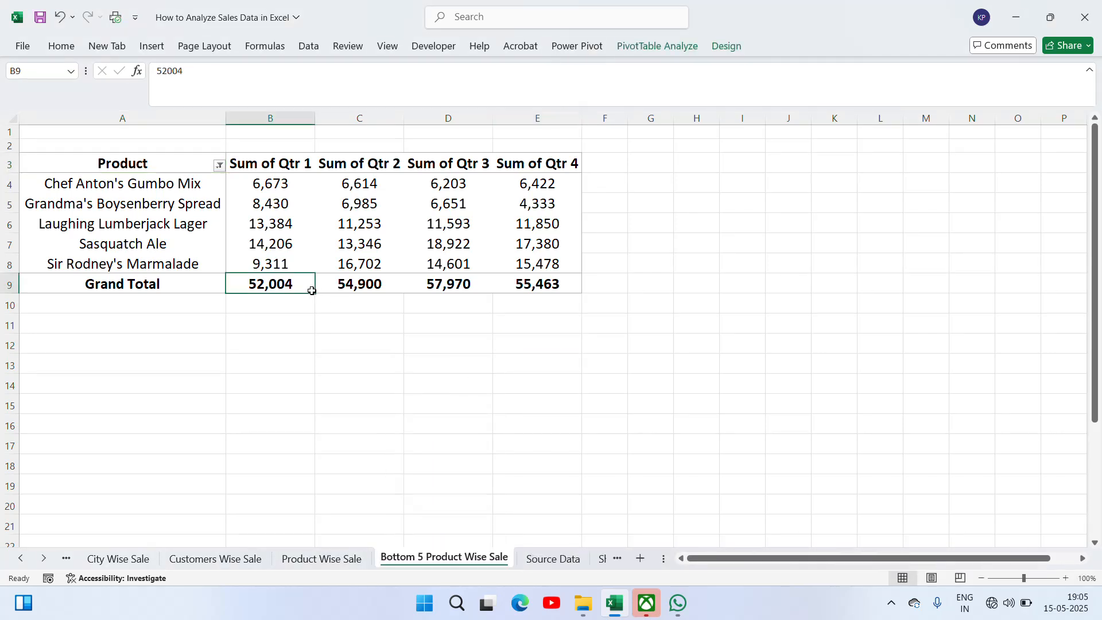
Copy the Done status of the Top 5 task on Sheet1 to the Bottom 5 Product Wise Sale task.
{"action": "left_click", "coordinate": [610, 557]}
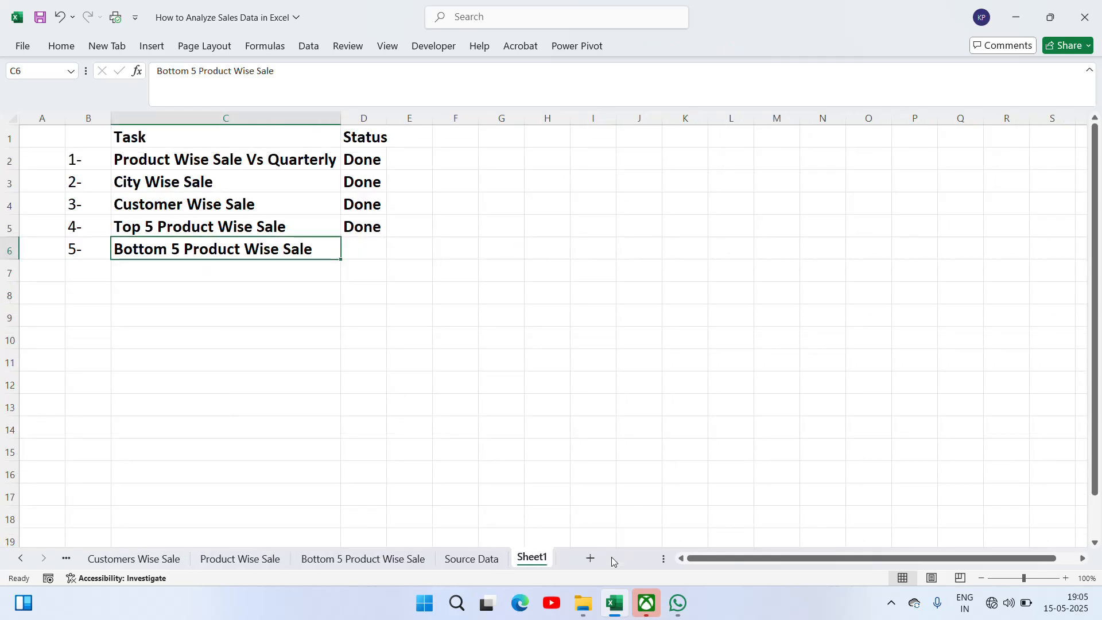
{"action": "key", "text": "Up"}
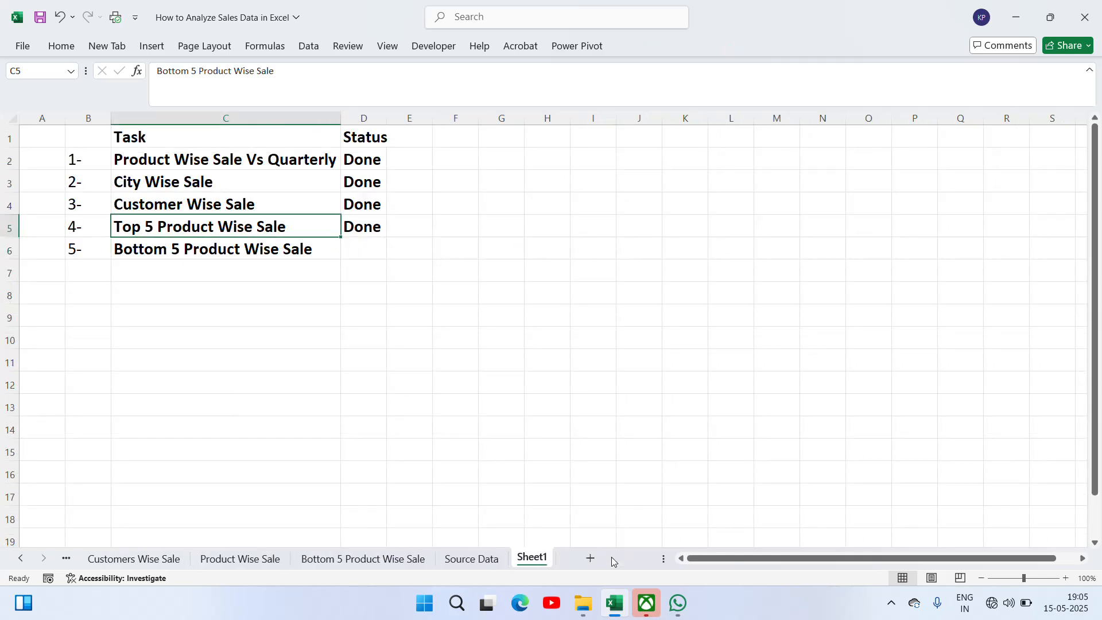
{"action": "key", "text": "Right"}
{"action": "key", "text": "ctrl+c"}
{"action": "key", "text": "Down"}
{"action": "key", "text": "ctrl+v"}
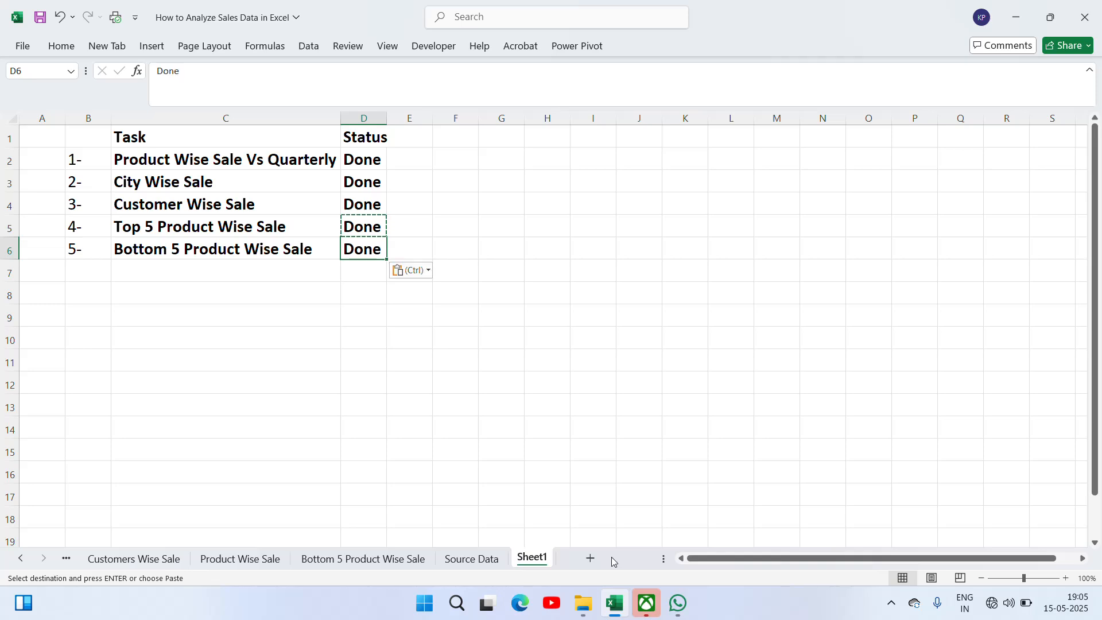
{"action": "key", "text": "Escape"}
{"action": "key", "text": "Left"}
{"action": "key", "text": "Up"}
{"action": "key", "text": "Up"}
{"action": "key", "text": "Up"}
{"action": "key", "text": "Up"}
{"action": "key", "text": "Up"}
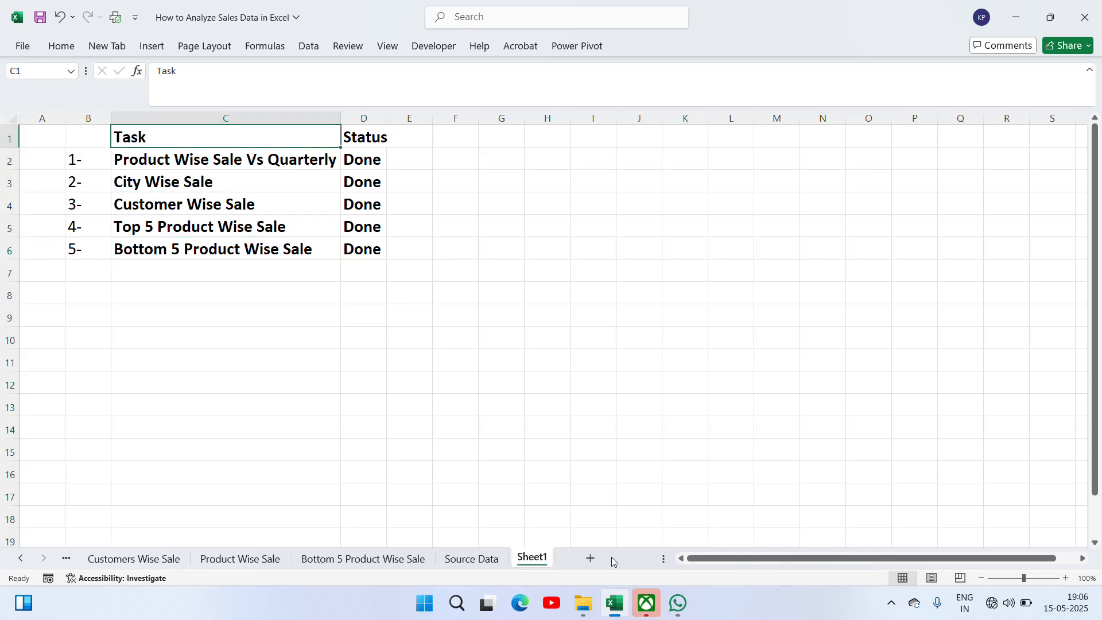
{"action": "key", "text": "Home"}
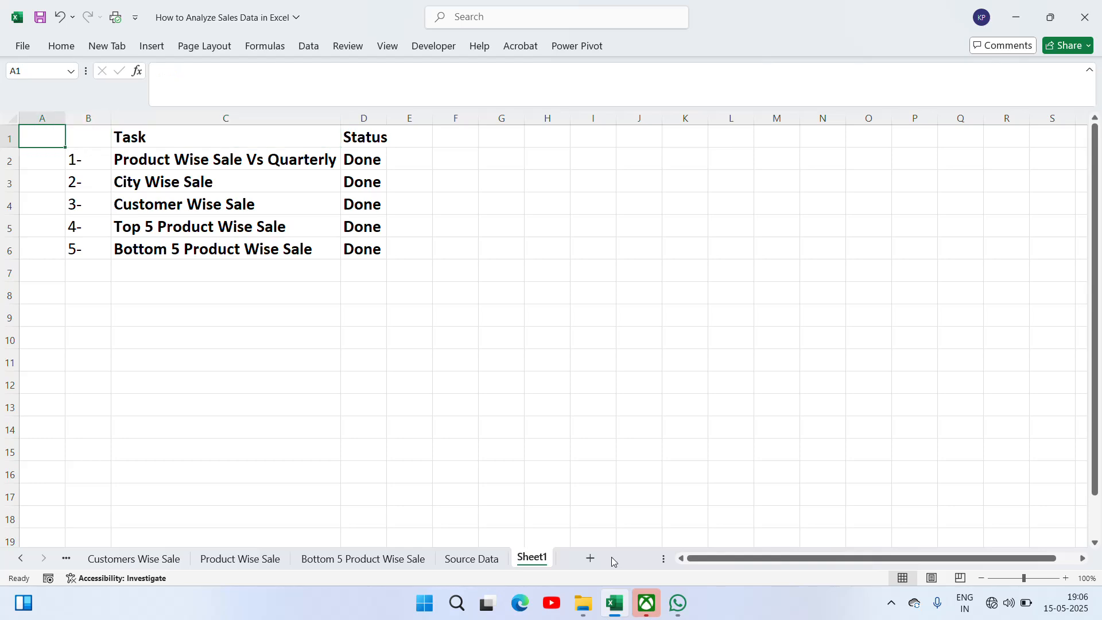
{"action": "key", "text": "Right"}
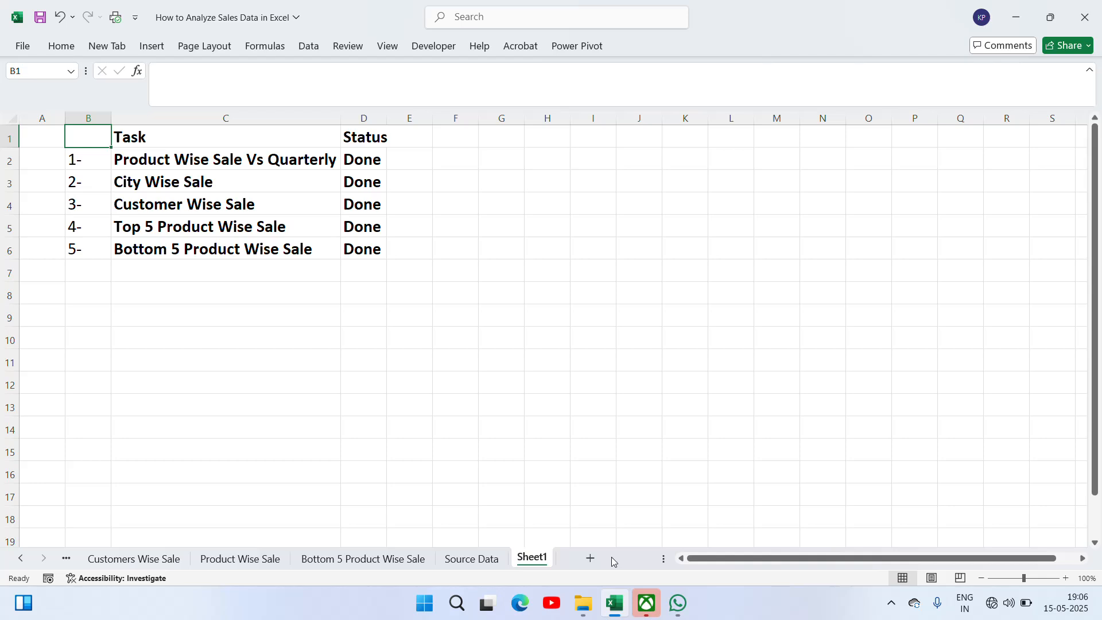
{"action": "left_click", "coordinate": [445, 188]}
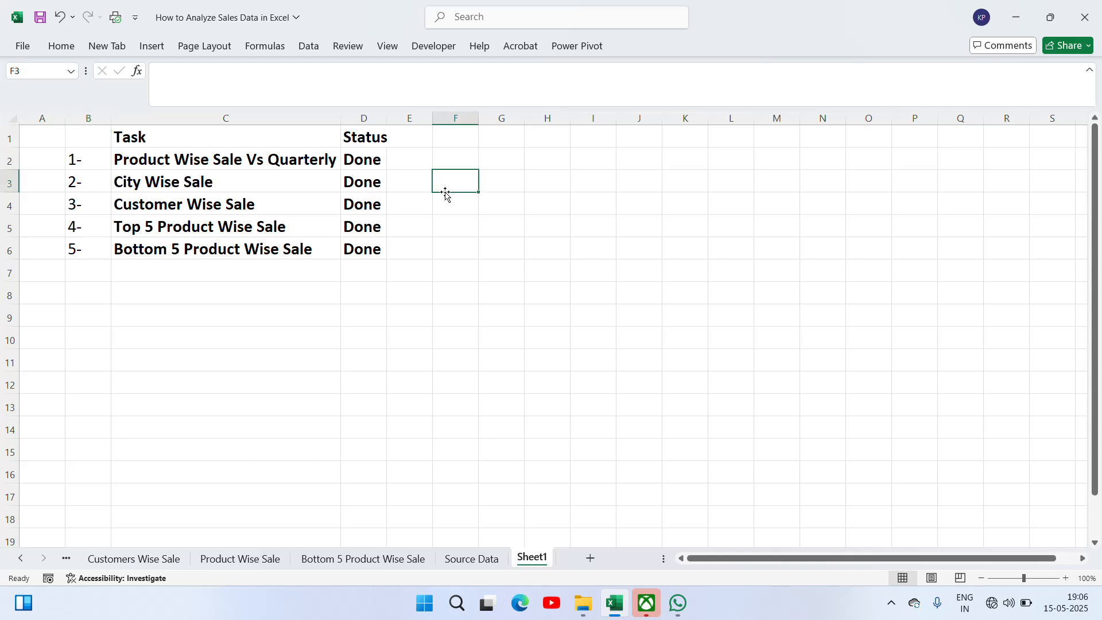
{"action": "key", "text": "Left"}
{"action": "key", "text": "Left"}
{"action": "key", "text": "Left"}
{"action": "key", "text": "Up"}
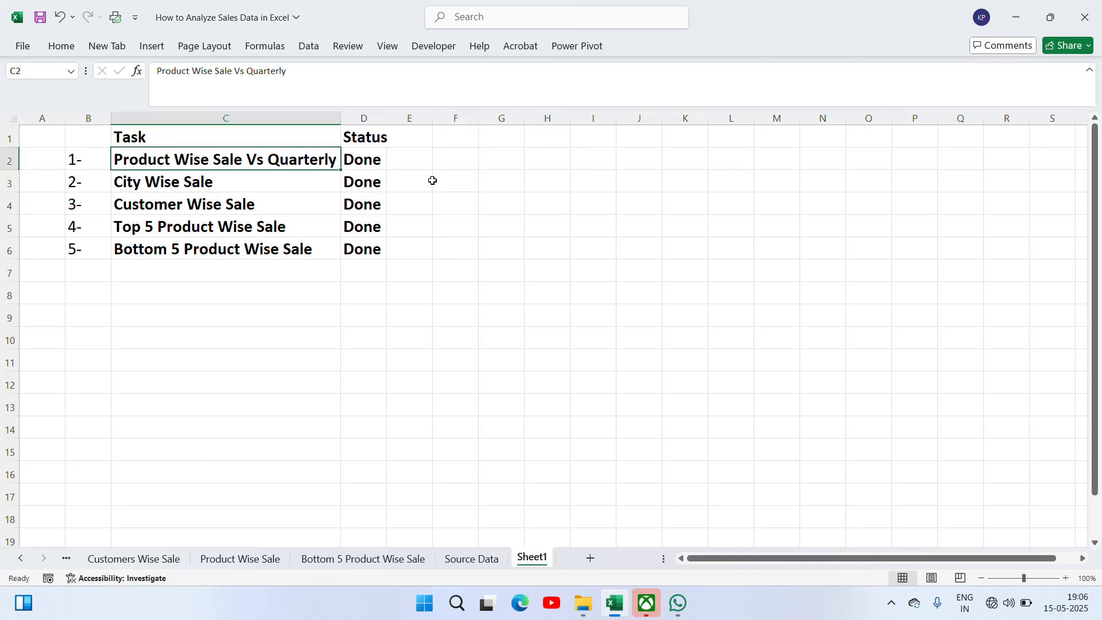
{"action": "key", "text": "Down"}
{"action": "key", "text": "Right"}
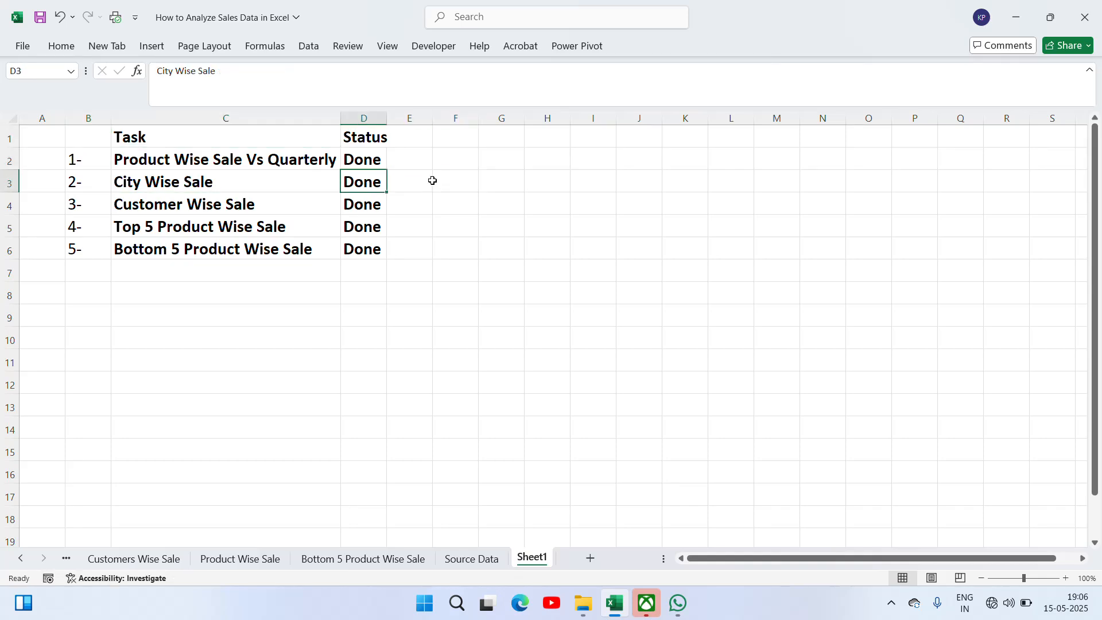
Review the City, Customer, Top 5 and Bottom 5 tasks and their statuses in the Sheet1 task list.
{"action": "key", "text": "Left"}
{"action": "key", "text": "Down"}
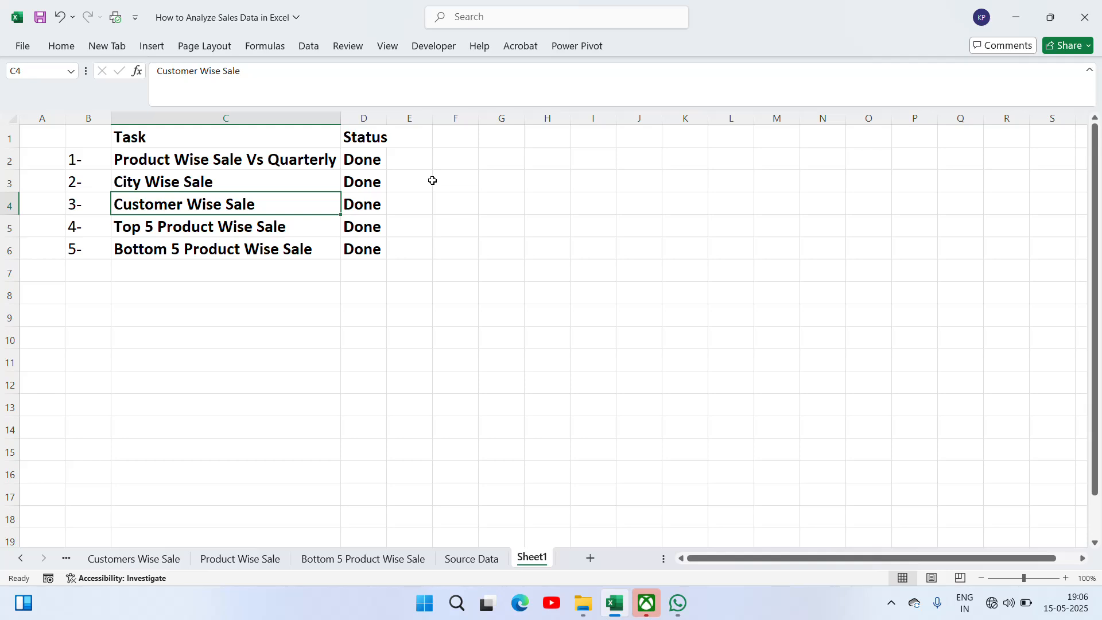
{"action": "key", "text": "Down"}
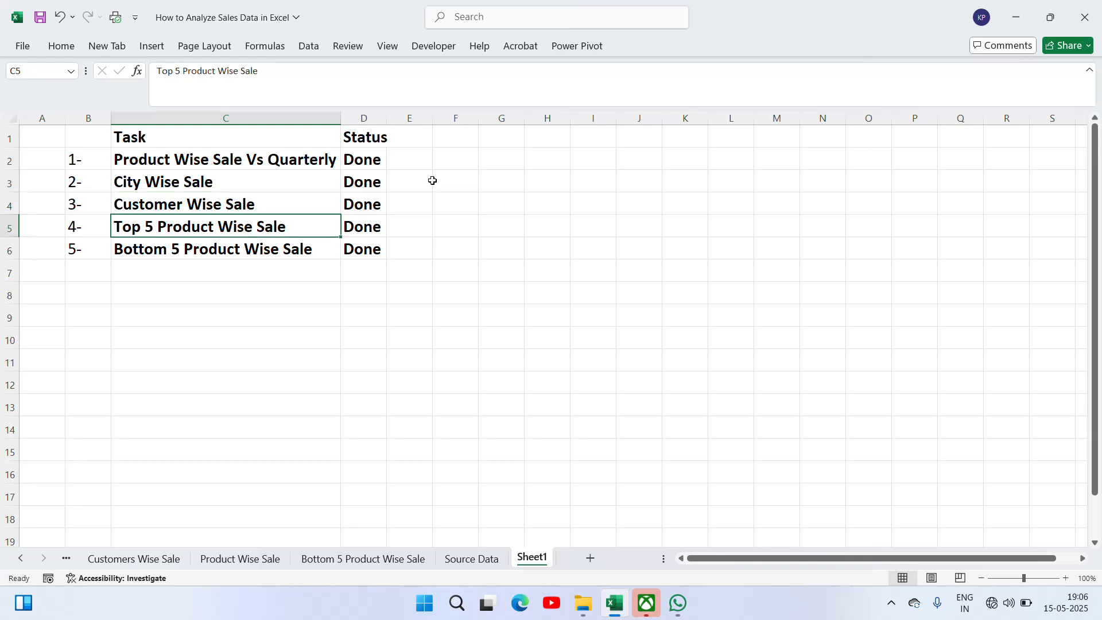
{"action": "key", "text": "Right"}
{"action": "key", "text": "Left"}
{"action": "key", "text": "Down"}
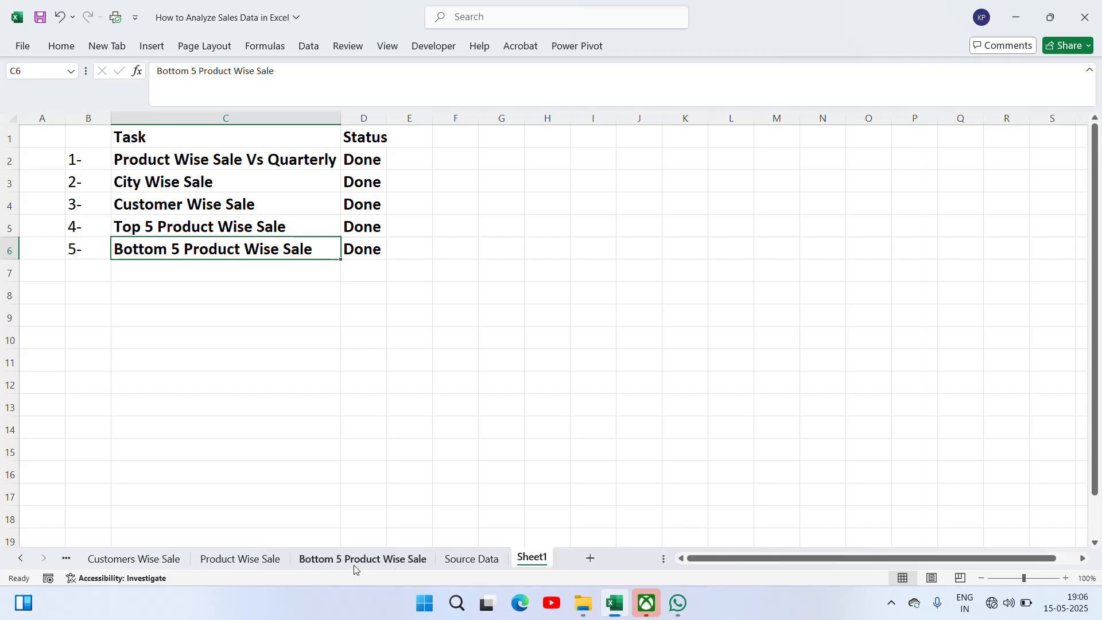
Review the source data and the bottom 5, product, customer, city and top 5 PivotTable sheets, then return to the Sheet1 task list.
{"action": "left_click", "coordinate": [472, 558]}
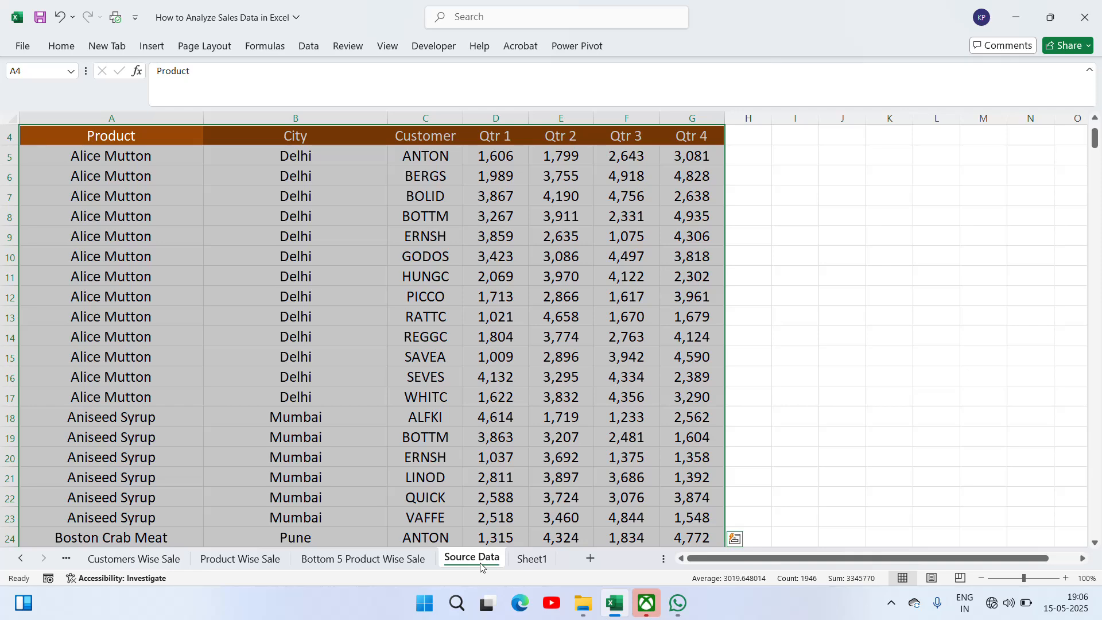
{"action": "left_click", "coordinate": [358, 558]}
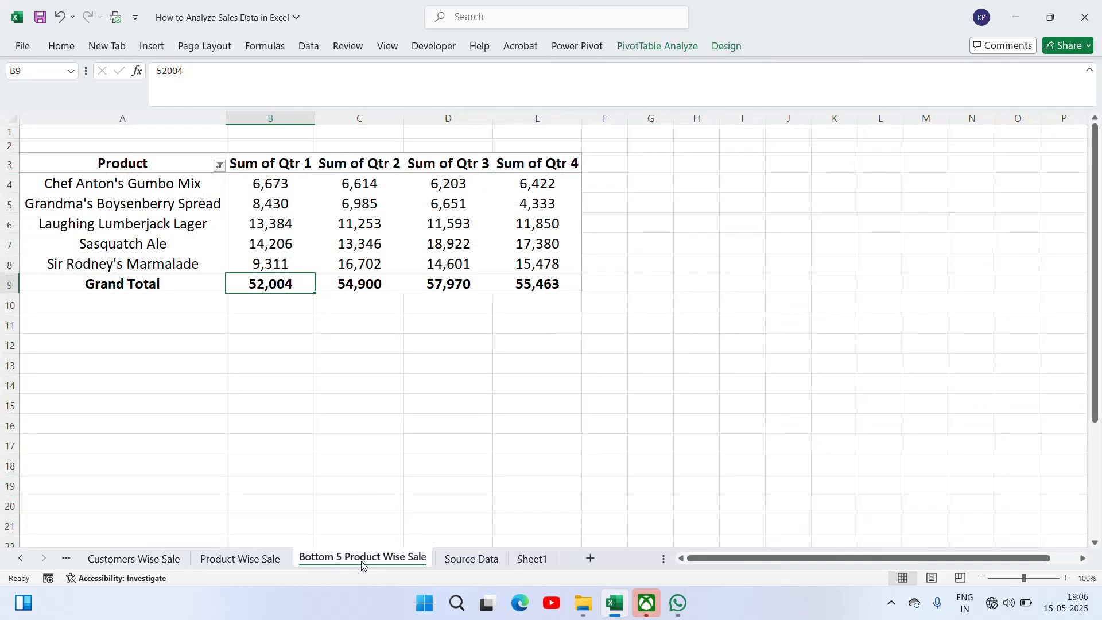
{"action": "left_click", "coordinate": [240, 559]}
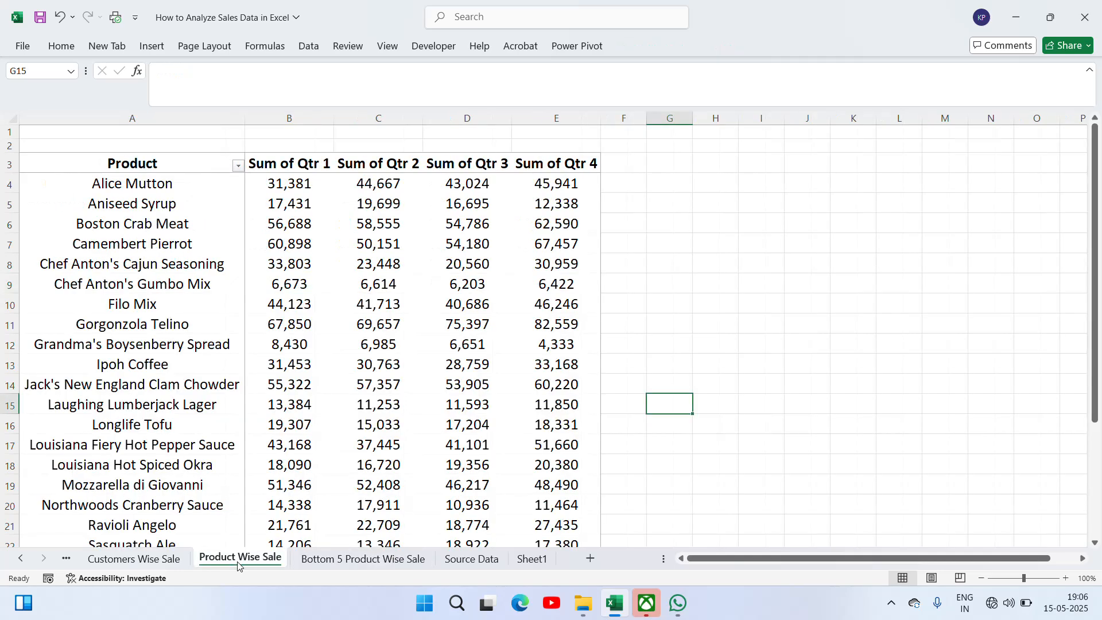
{"action": "left_click", "coordinate": [134, 560]}
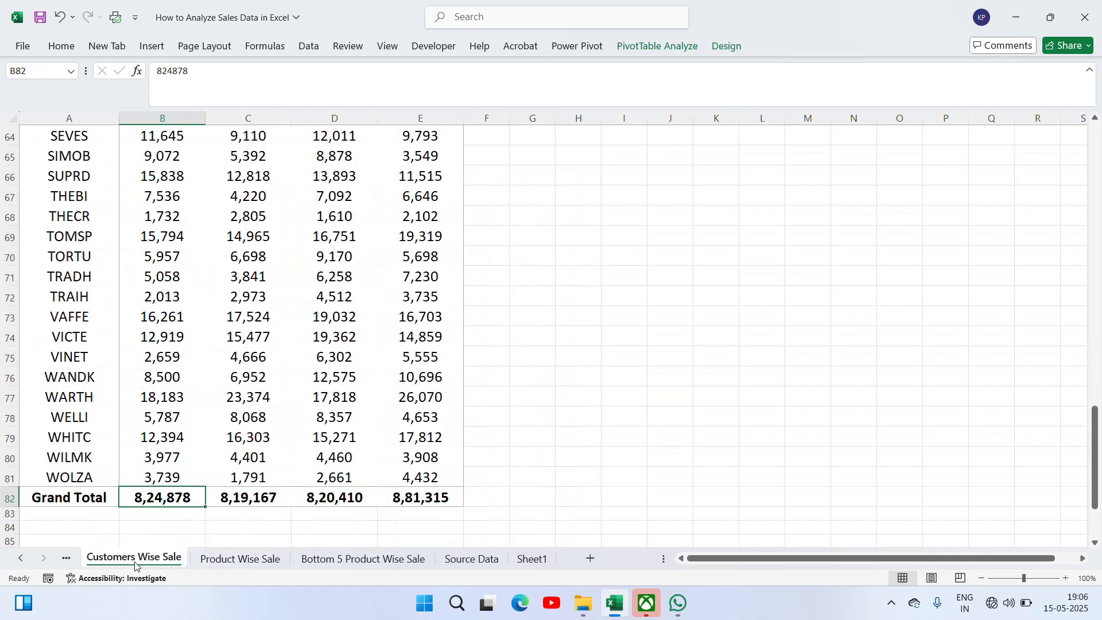
{"action": "left_click", "coordinate": [66, 557]}
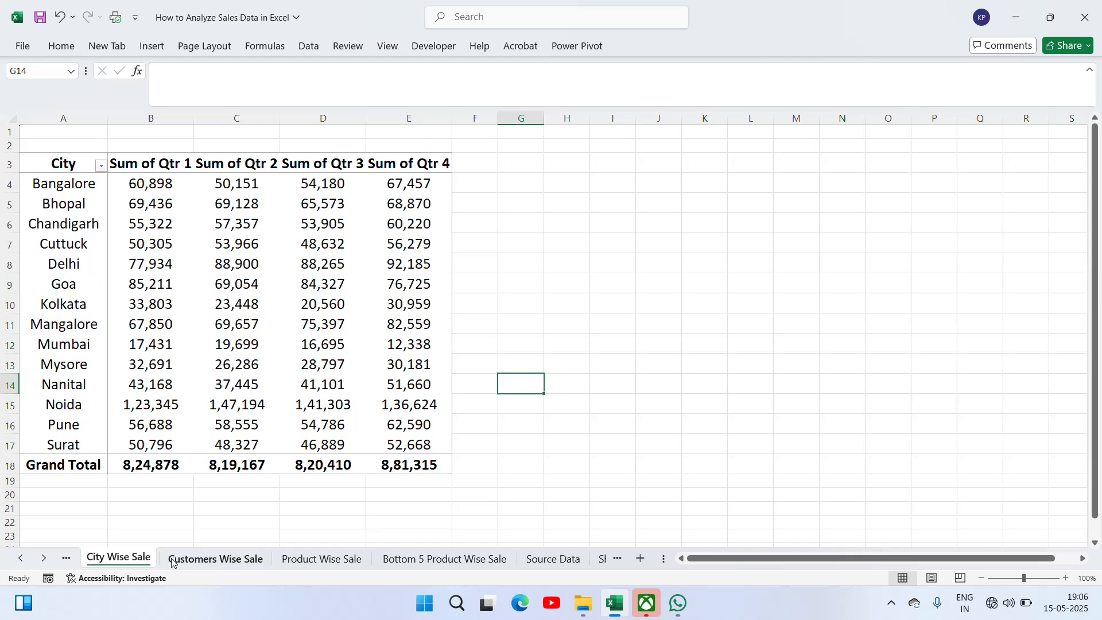
{"action": "left_click", "coordinate": [66, 557]}
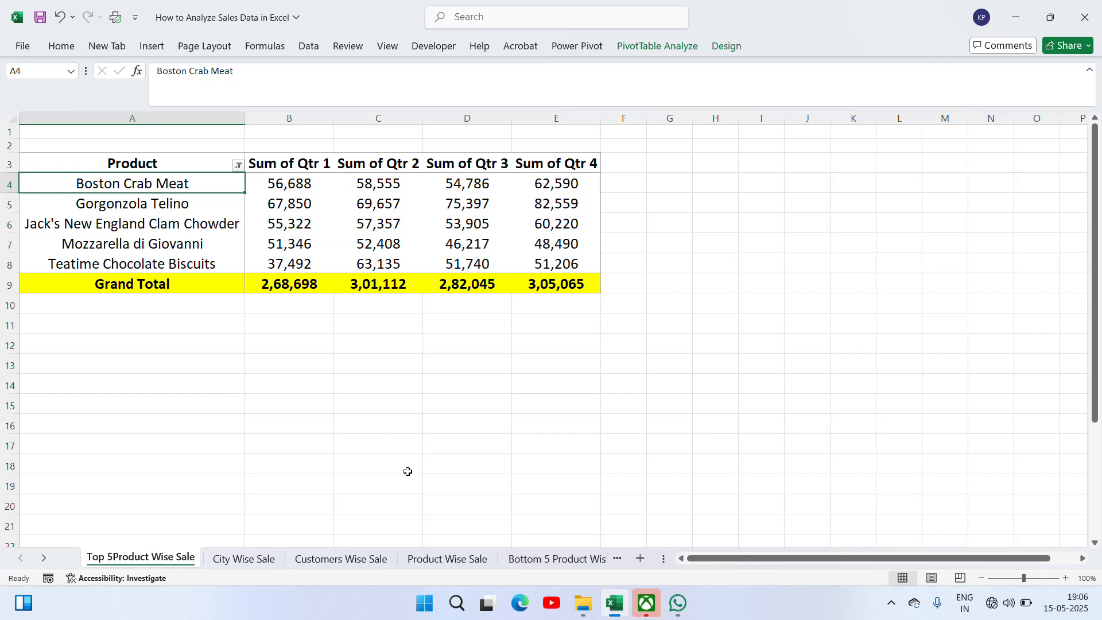
{"action": "left_click", "coordinate": [259, 560]}
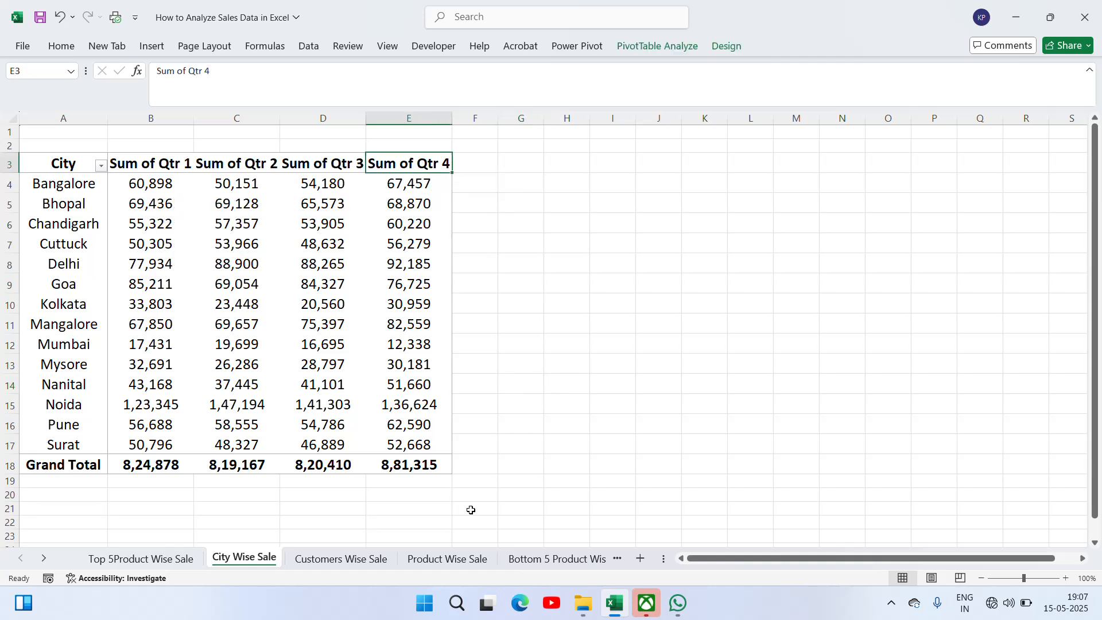
{"action": "left_click", "coordinate": [617, 558]}
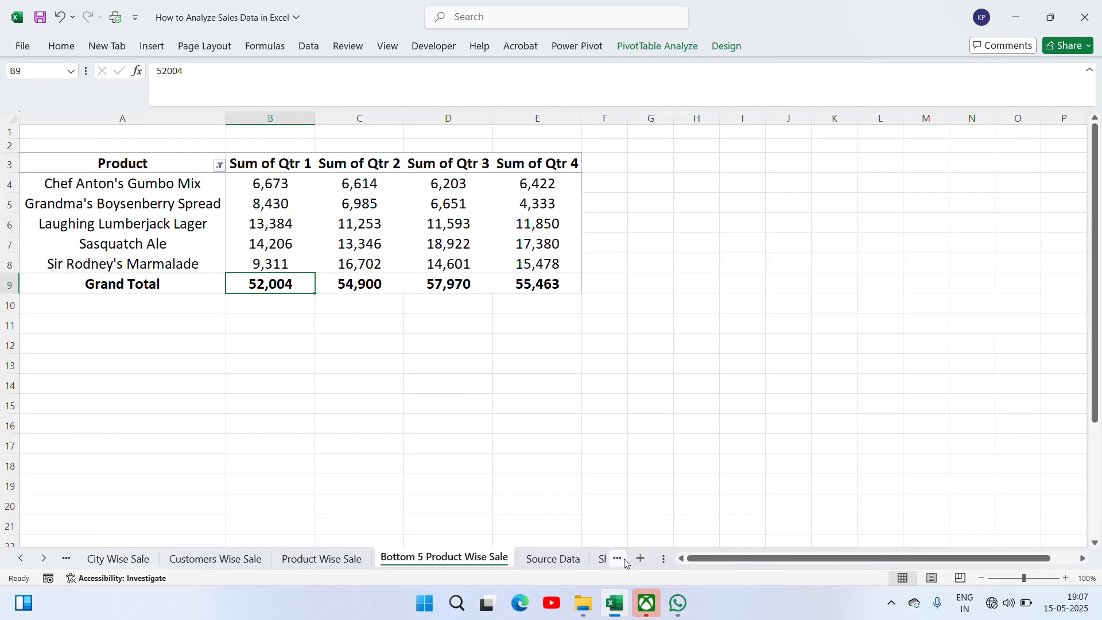
{"action": "left_click", "coordinate": [621, 559]}
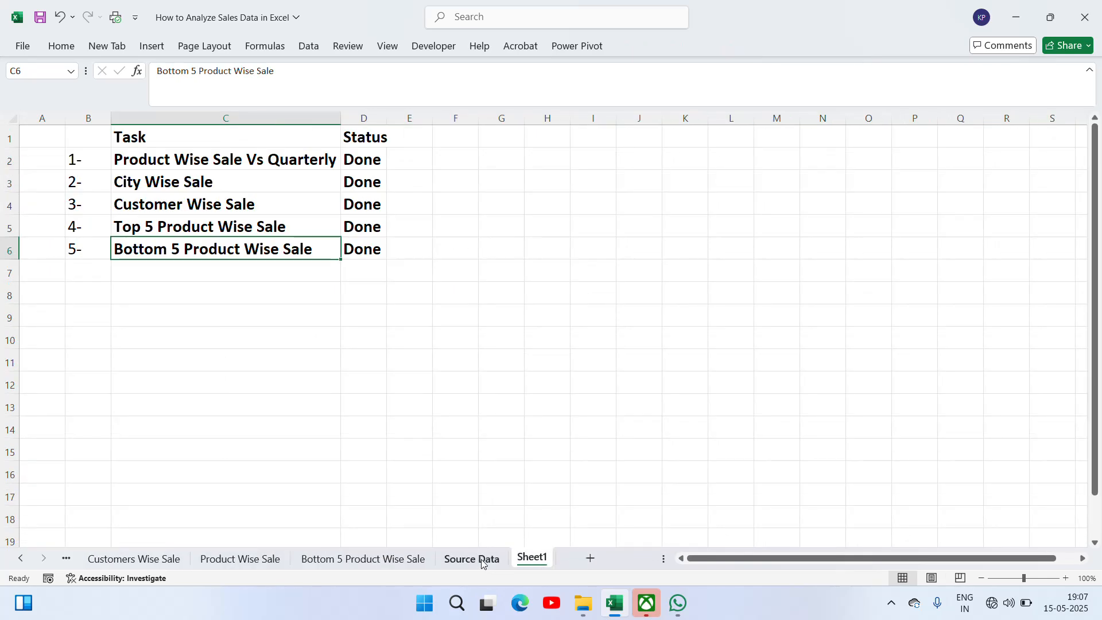
{"action": "left_click", "coordinate": [357, 213]}
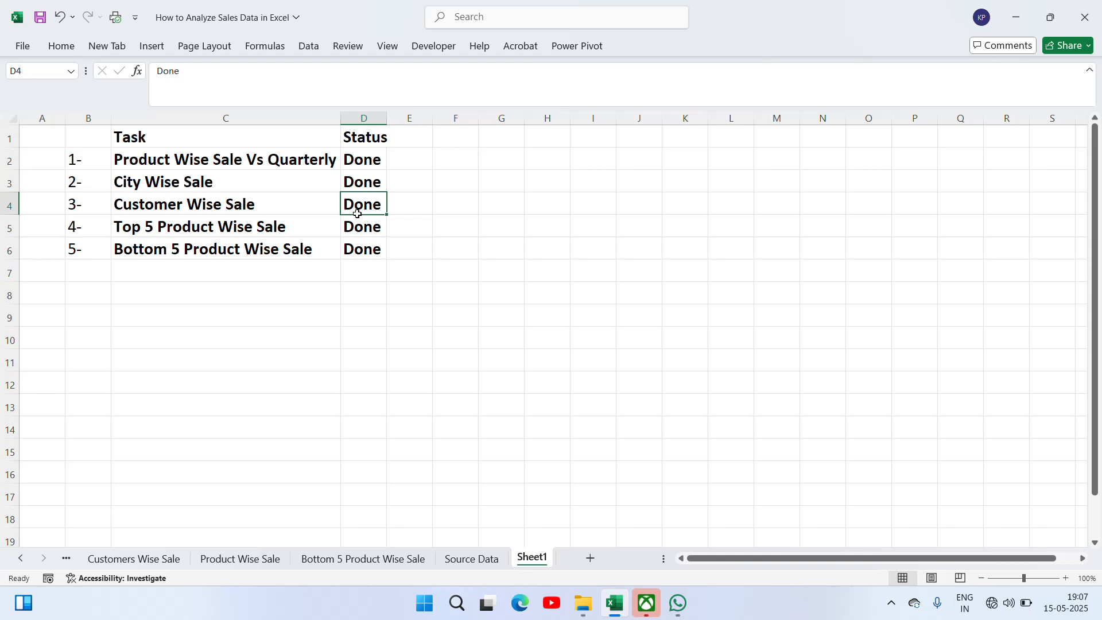
{"action": "key", "text": "Up"}
{"action": "key", "text": "Up"}
{"action": "key", "text": "Up"}
{"action": "key", "text": "Left"}
{"action": "key", "text": "Left"}
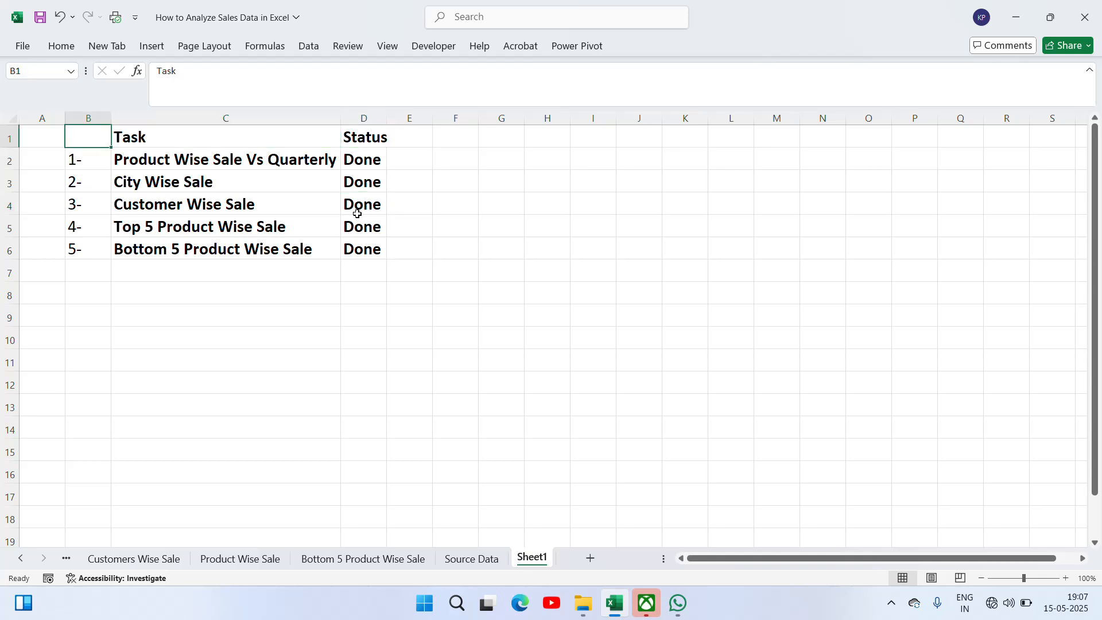
{"action": "key", "text": "Down"}
{"action": "key", "text": "Up"}
{"action": "key", "text": "Right"}
{"action": "key", "text": "Right"}
{"action": "key", "text": "Down"}
{"action": "key", "text": "Left"}
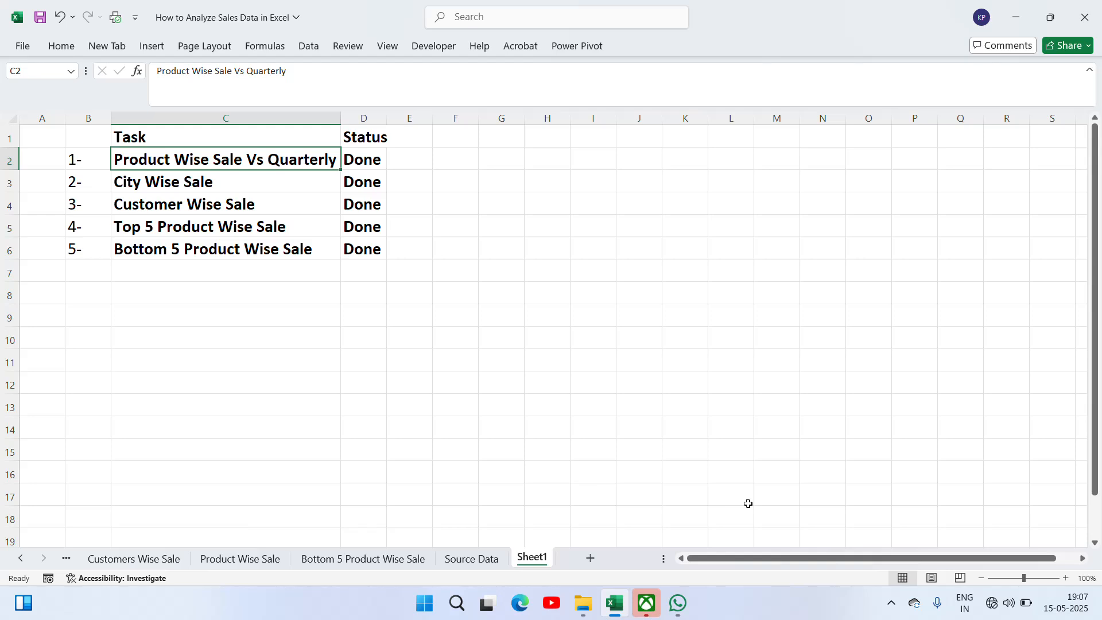
{"action": "left_click", "coordinate": [890, 604]}
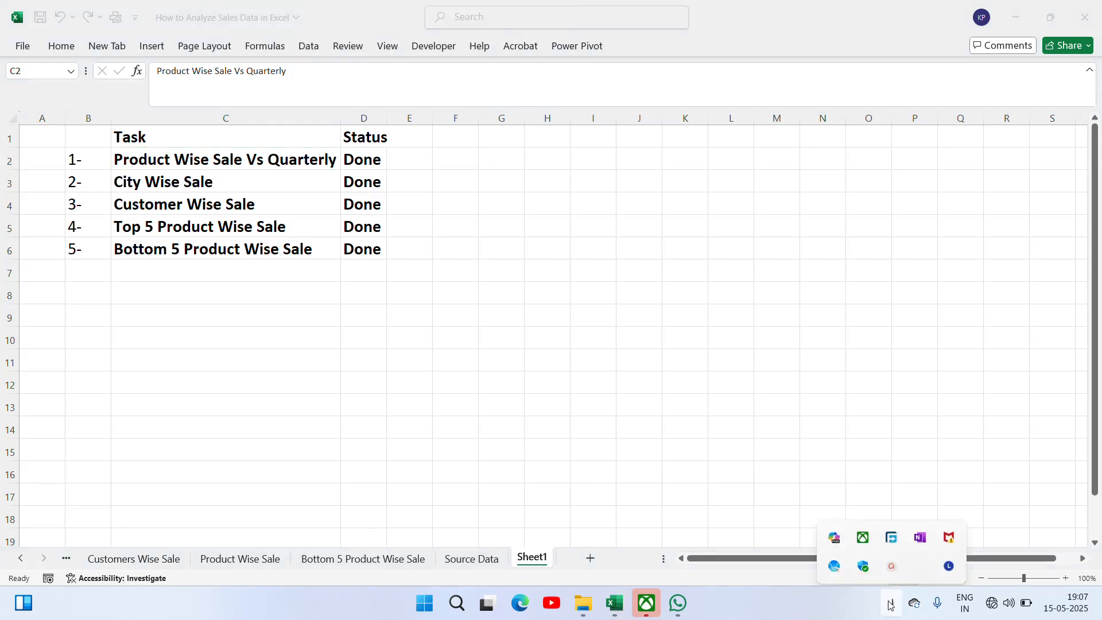
{"action": "left_click", "coordinate": [892, 542]}
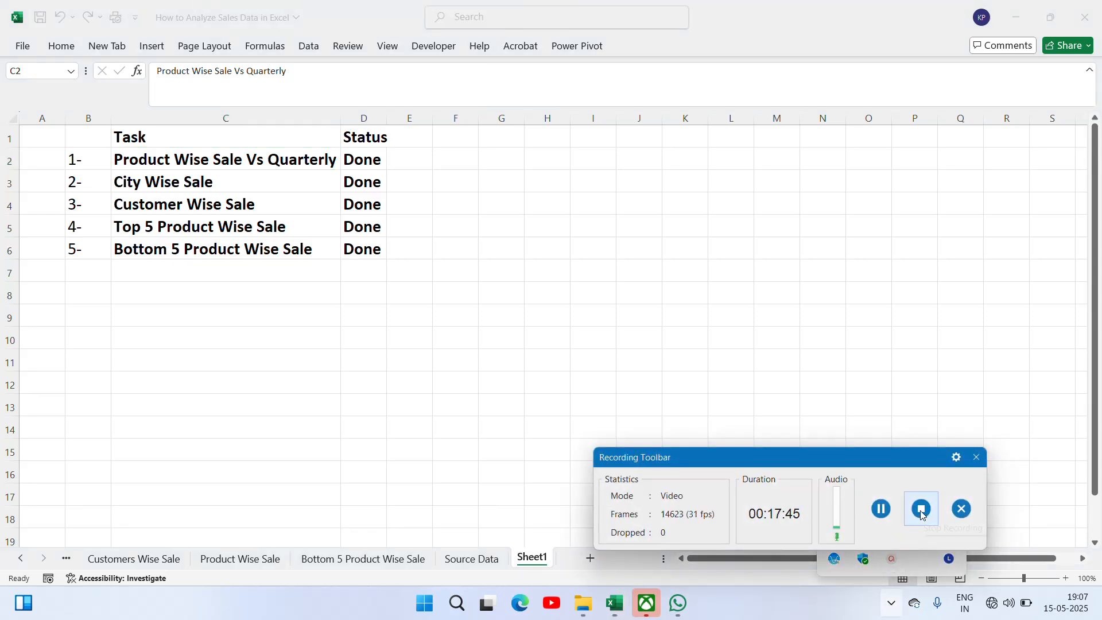
{"action": "left_click", "coordinate": [921, 516]}
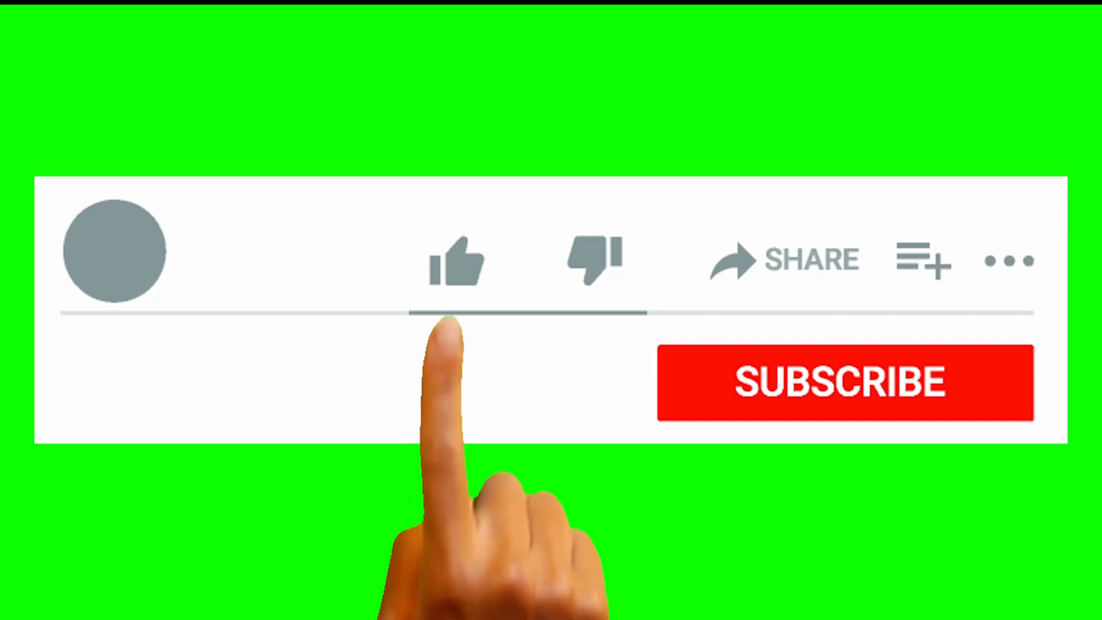